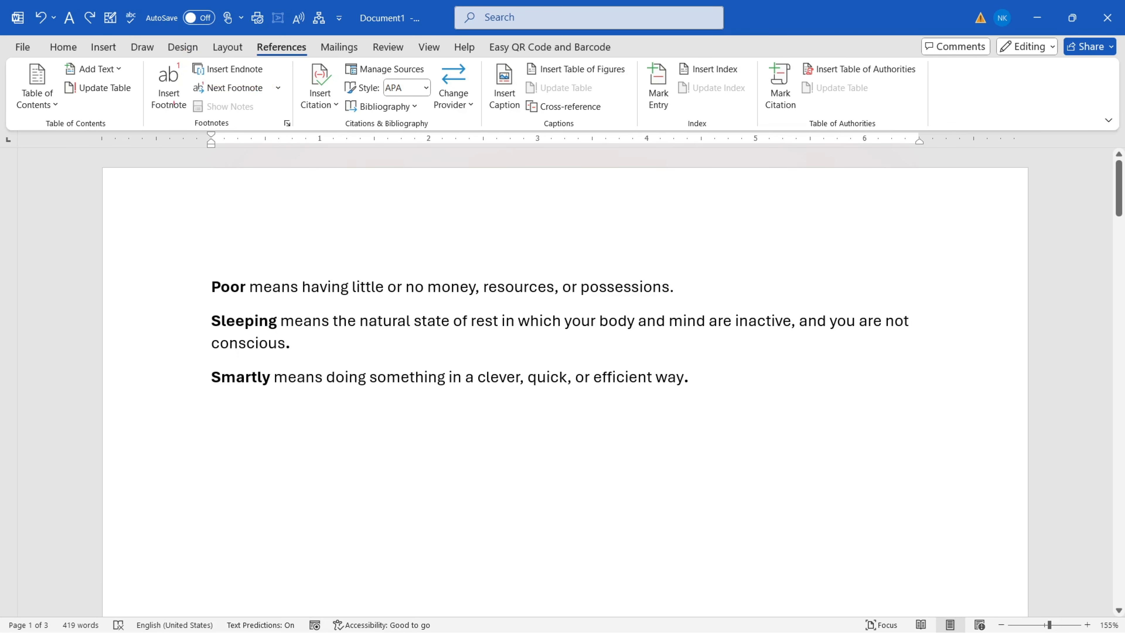
Add a blank page after the last story, The Ant and the Grasshopper.
scroll(248, 211, down, 10)
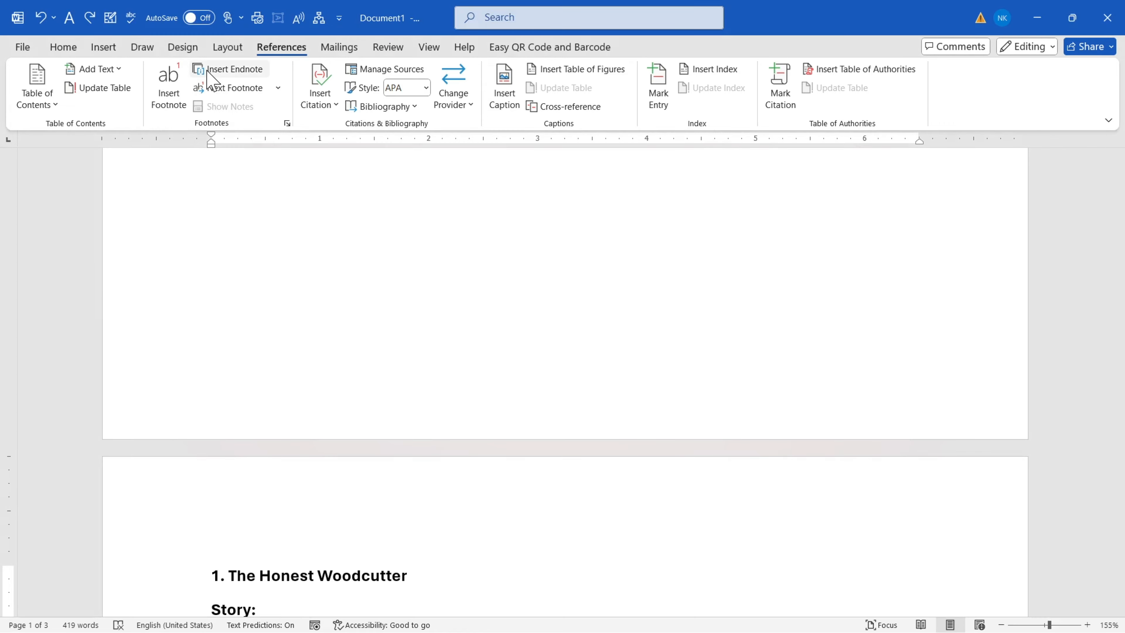
scroll(269, 354, down, 20)
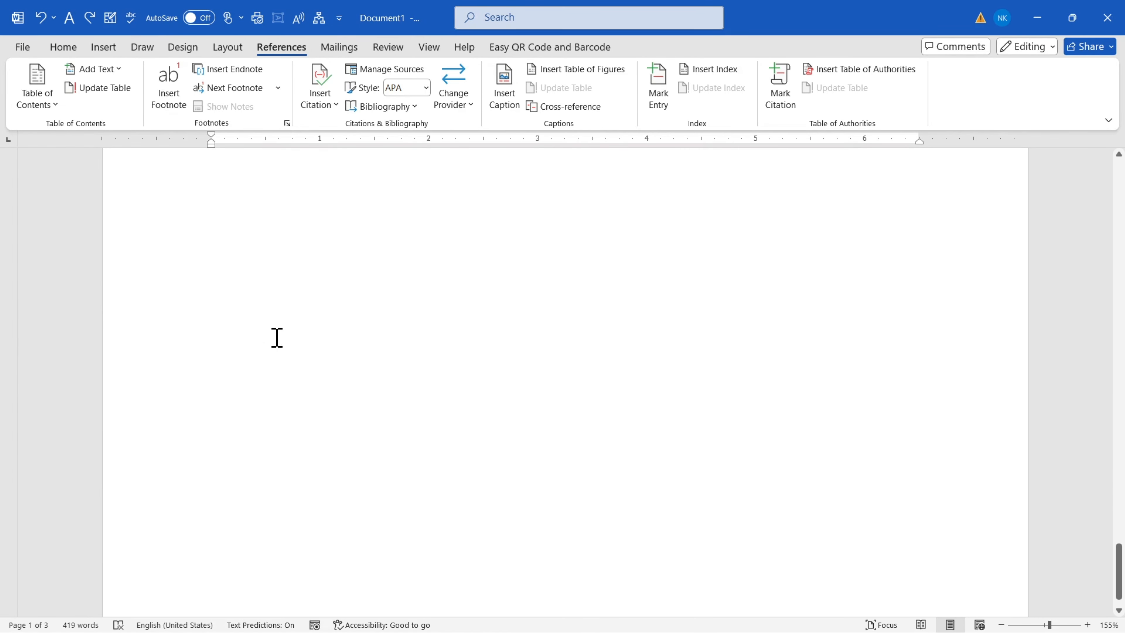
click(271, 361)
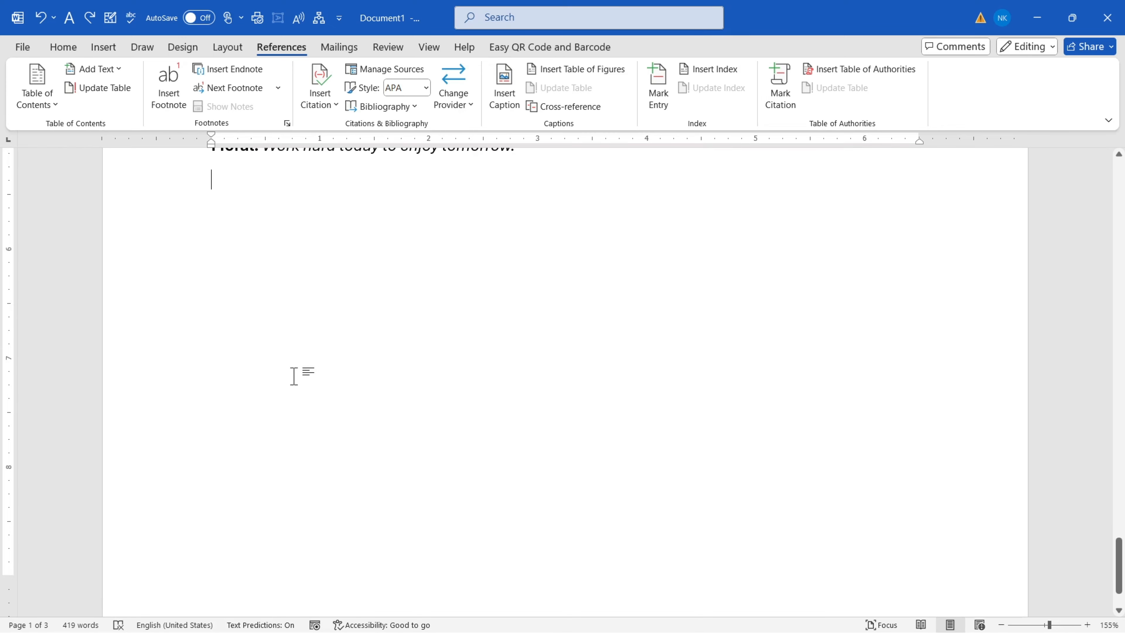
click(95, 47)
click(61, 93)
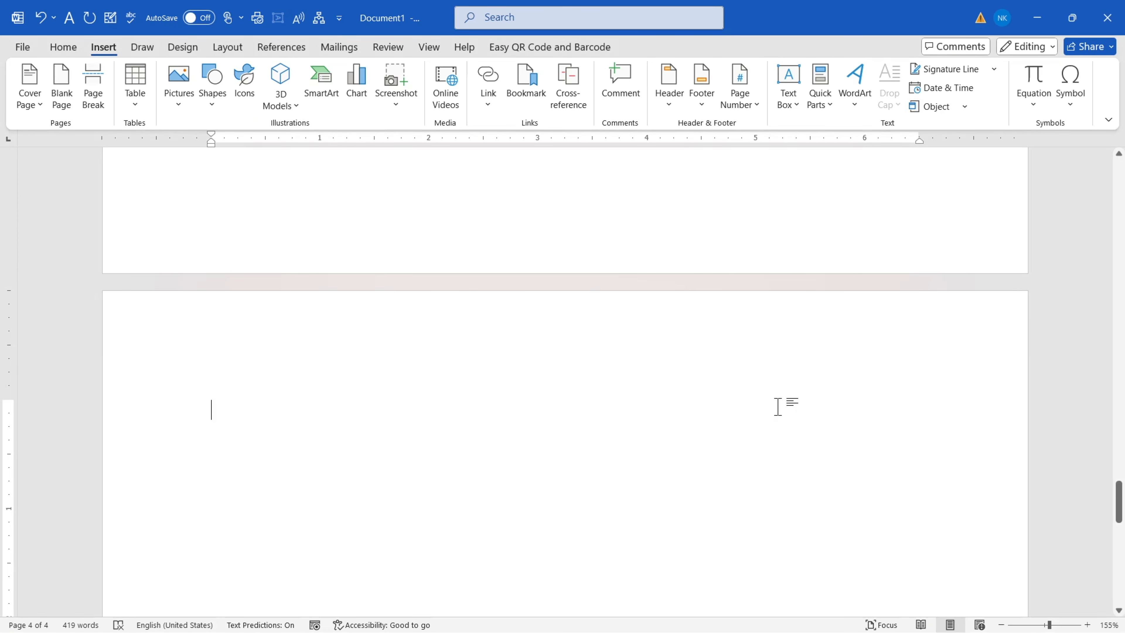
Copy the "Poor" definition line on the first page to the clipboard and delete it from that page.
scroll(420, 429, up, 15)
scroll(425, 429, up, 4)
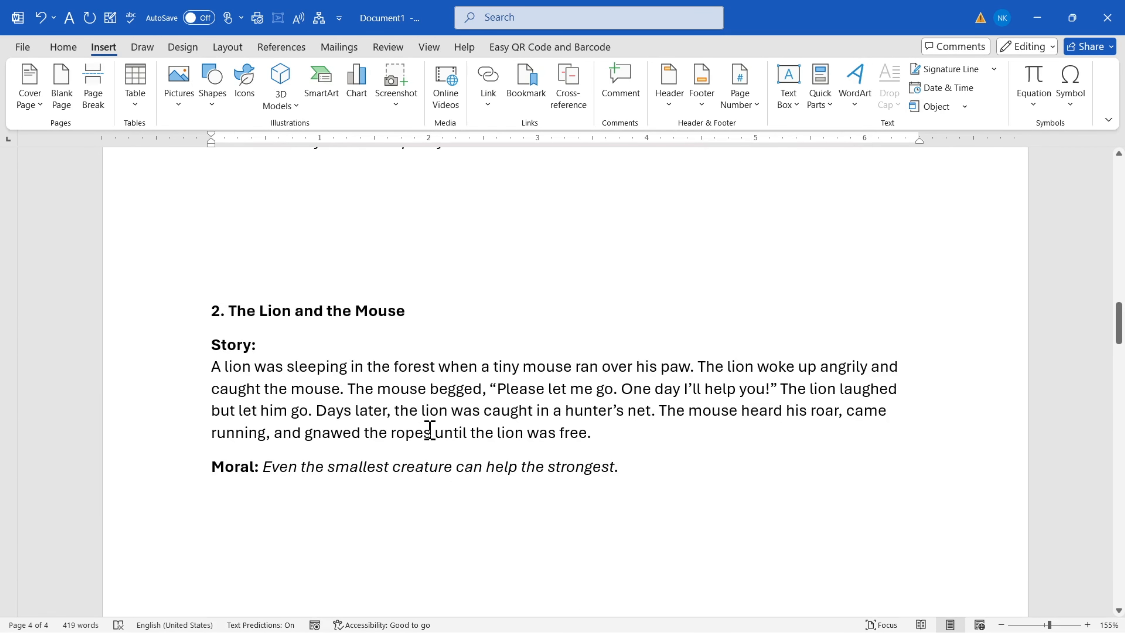
scroll(292, 374, up, 6)
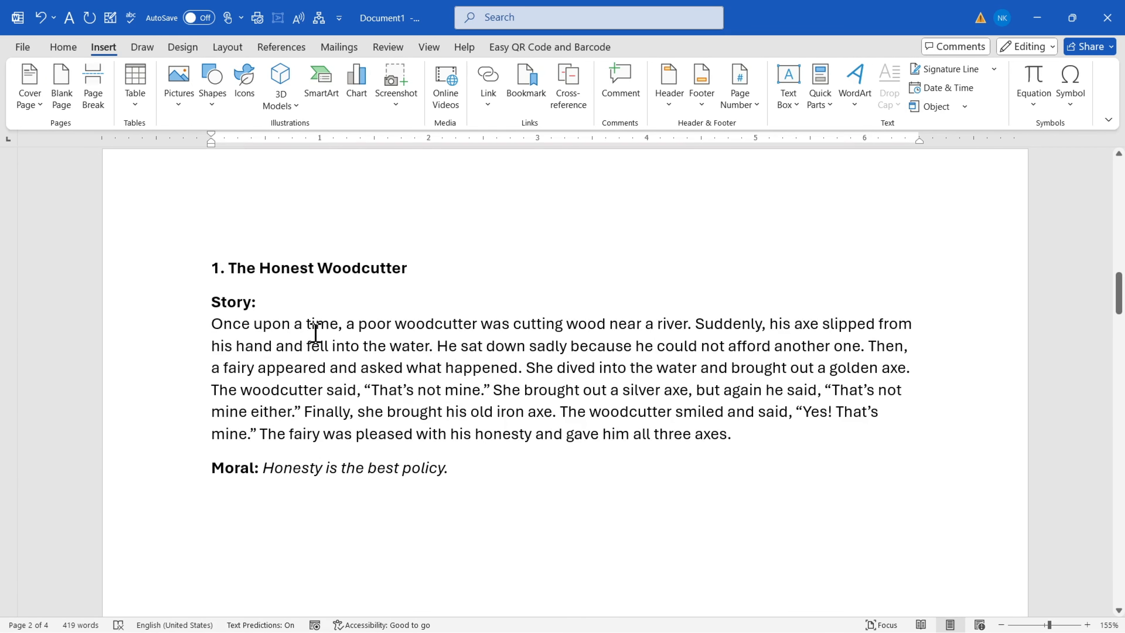
scroll(355, 328, up, 10)
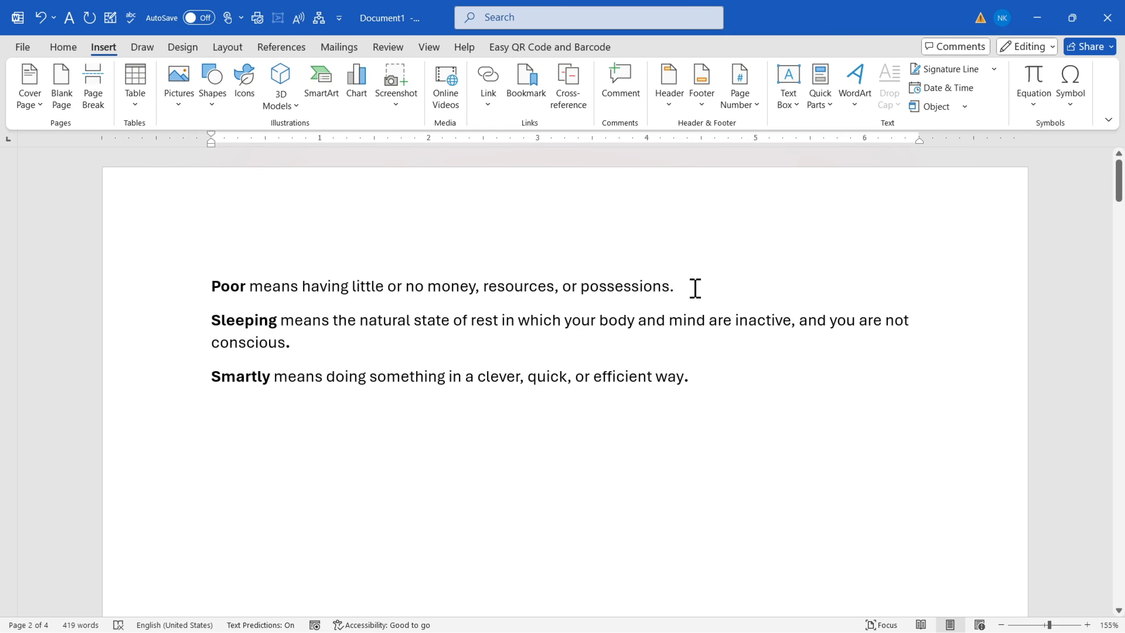
drag(695, 289, 203, 291)
key(ctrl+c)
scroll(349, 321, up, 7)
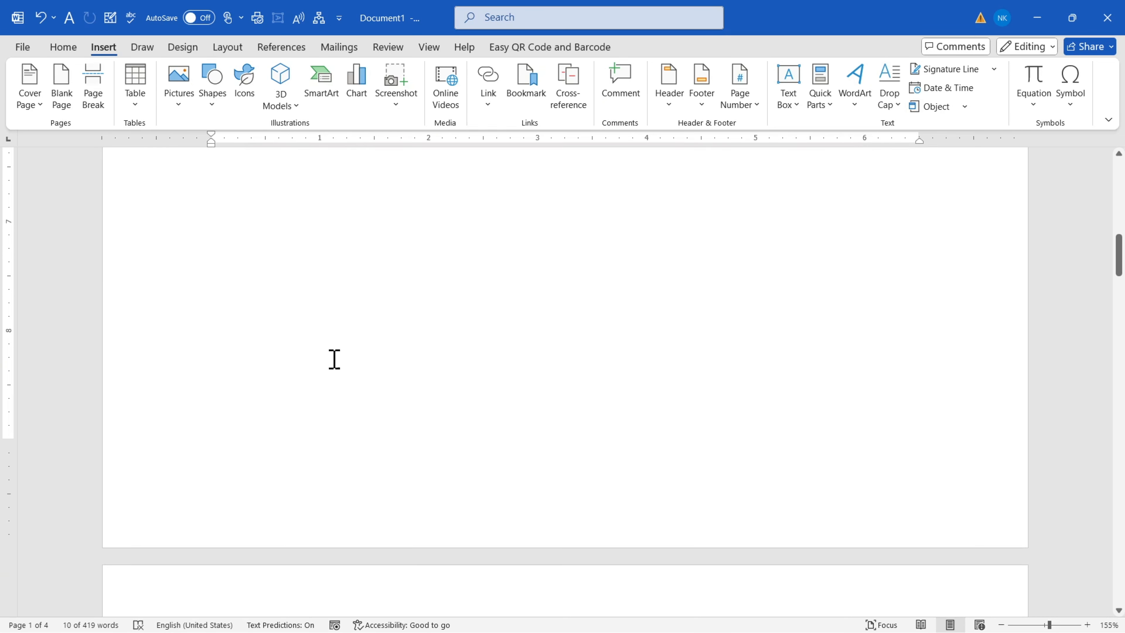
key(Delete)
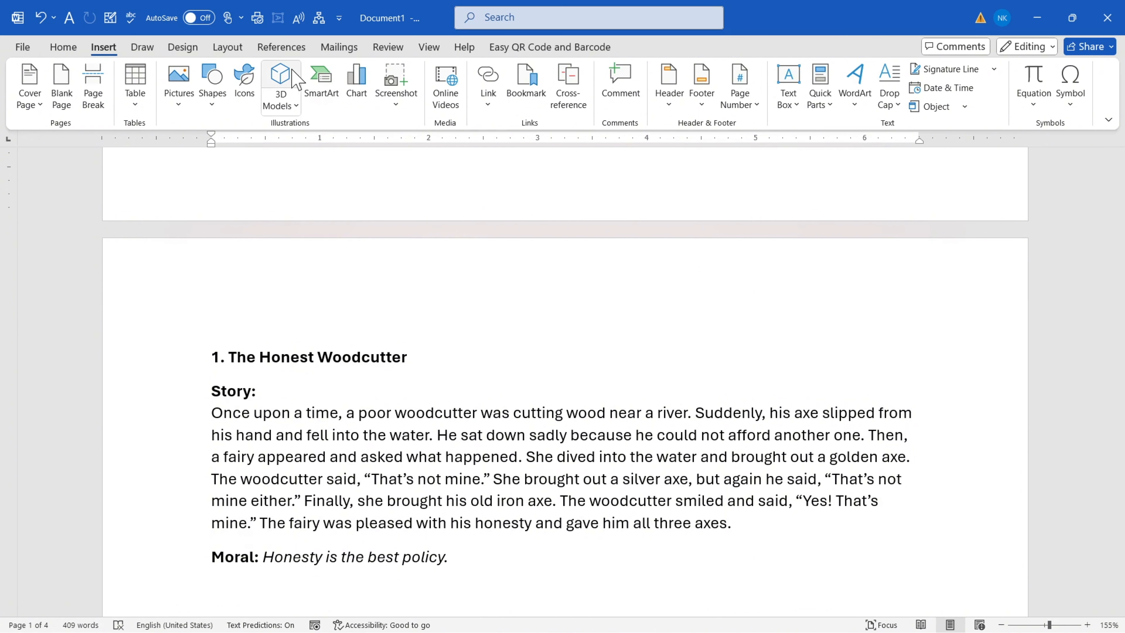
Insert a footnote before "poor" in the Honest Woodcutter story and paste the copied definition as its text.
click(280, 49)
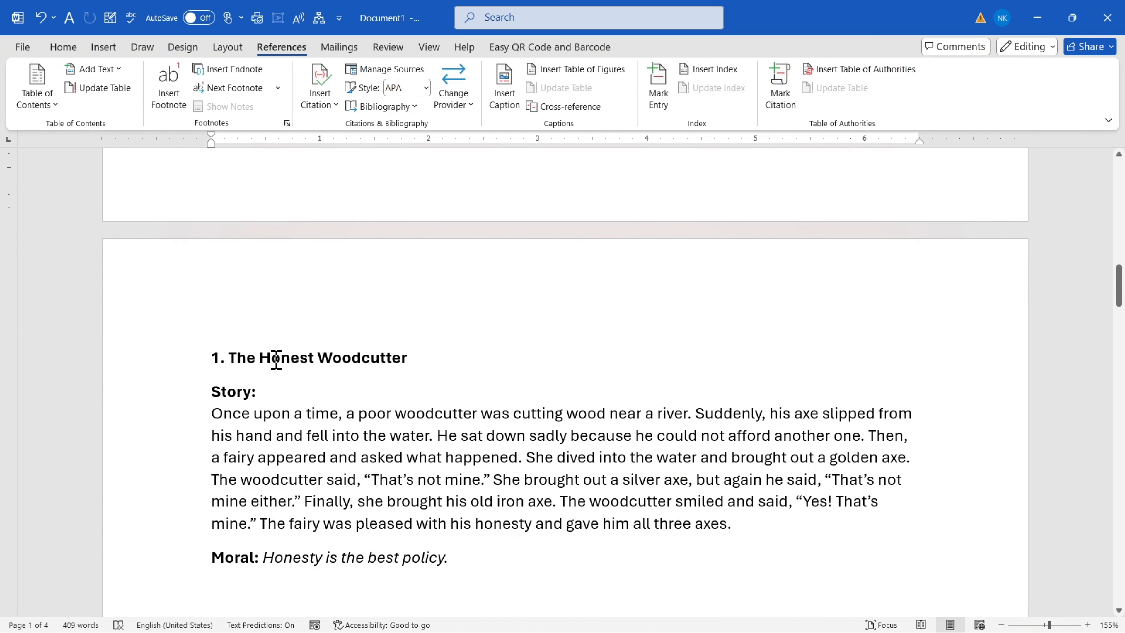
click(361, 417)
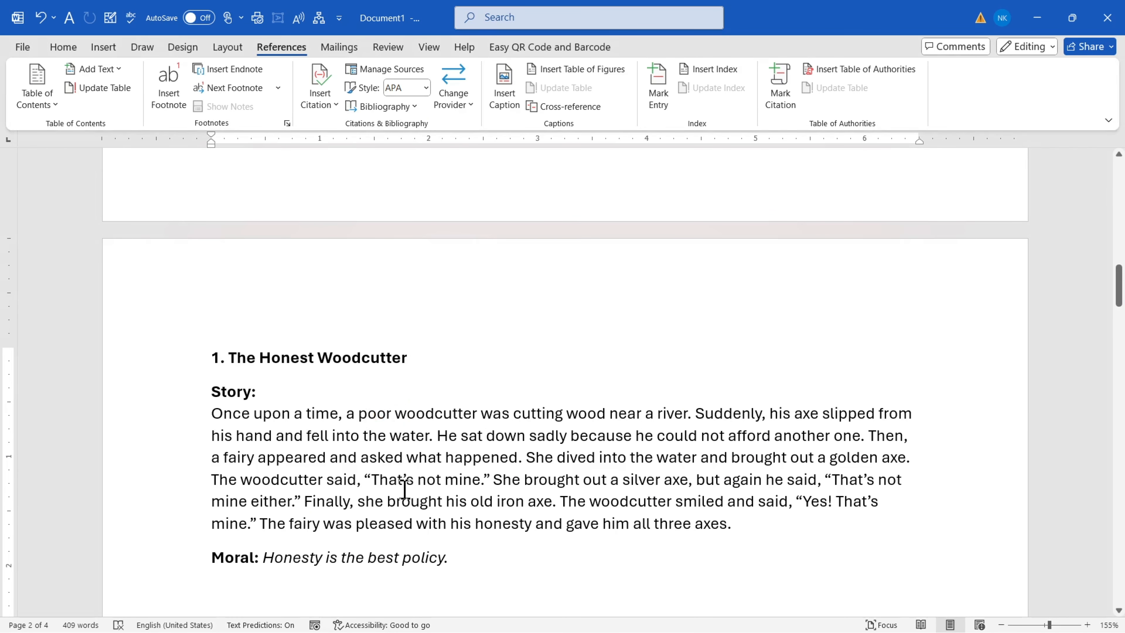
click(175, 100)
scroll(283, 350, up, 10)
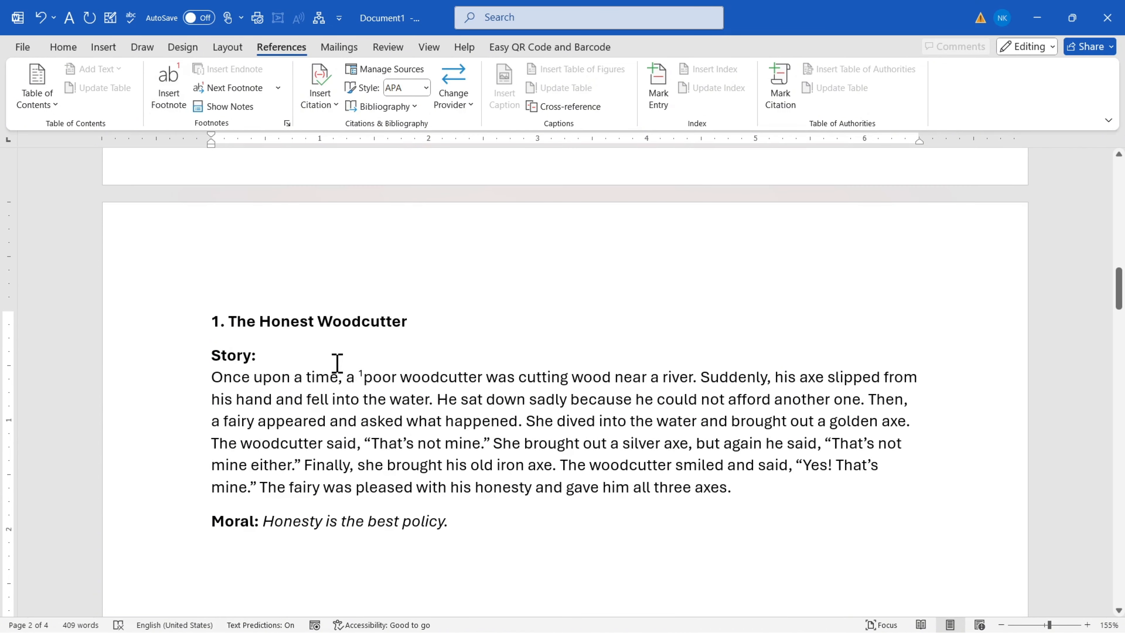
scroll(359, 407, down, 10)
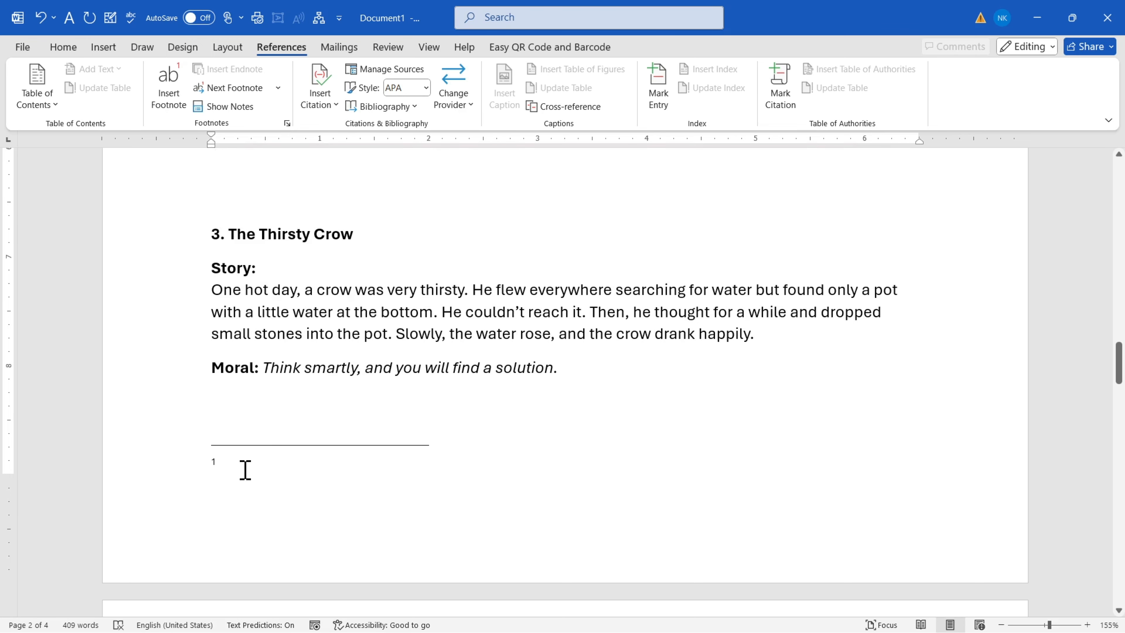
key(ctrl+v)
Reduce the font size of the first footnote's definition text by two points.
drag(221, 432, 714, 432)
key(ctrl+[)
key(ctrl+[)
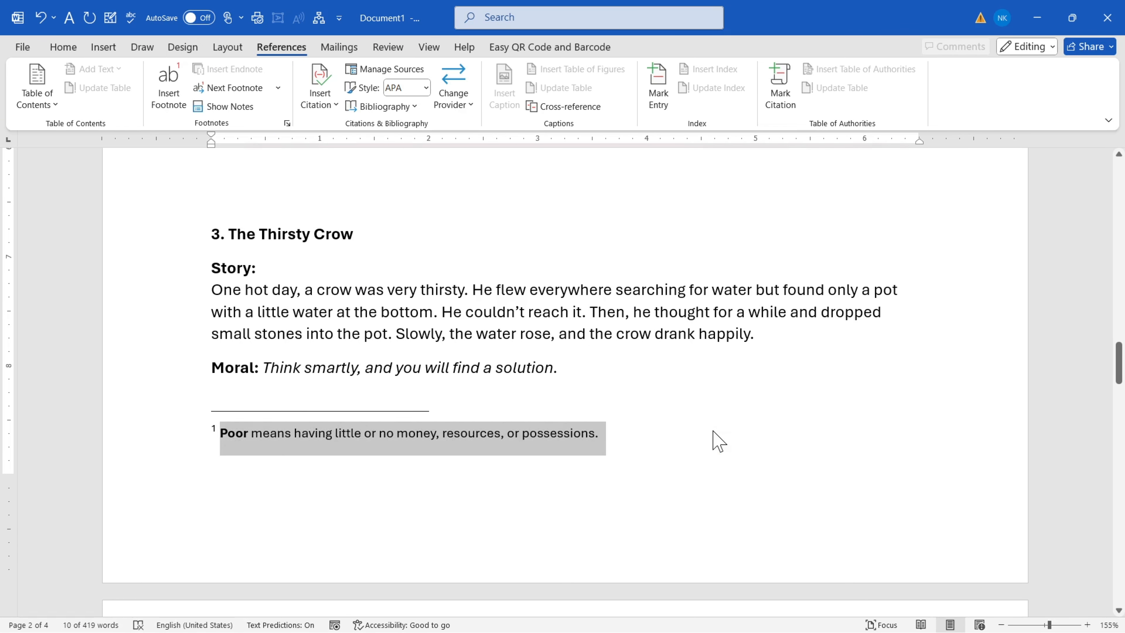
click(319, 475)
Shrink the "Sleeping" definition on the first page, copy it and delete it from that page.
scroll(317, 461, up, 20)
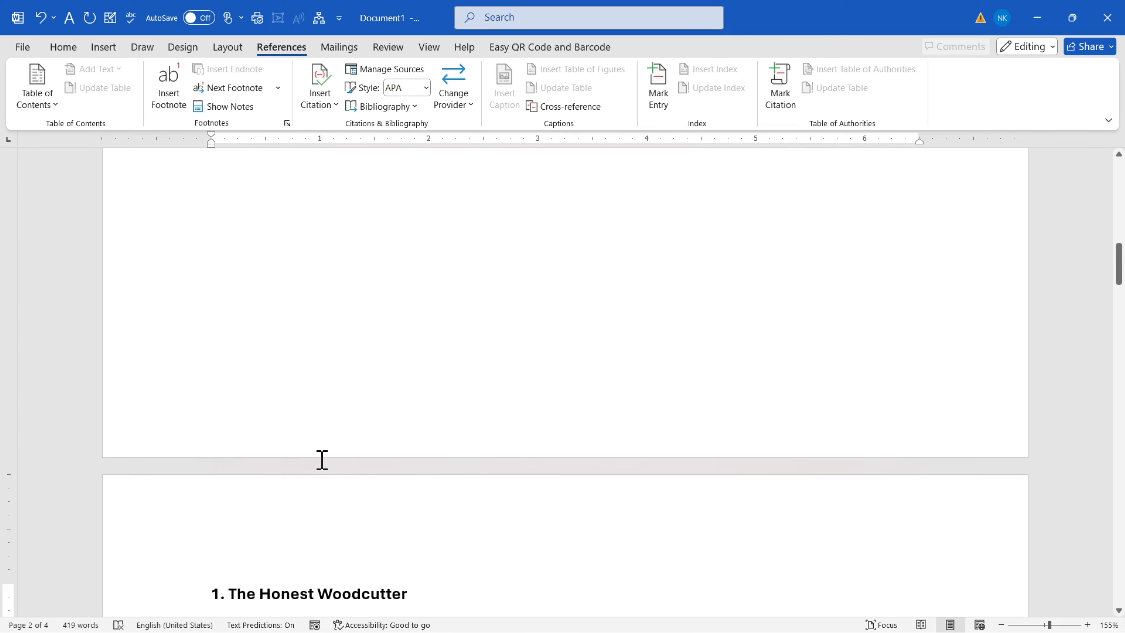
scroll(322, 459, up, 10)
double_click(145, 318)
key(ctrl+c)
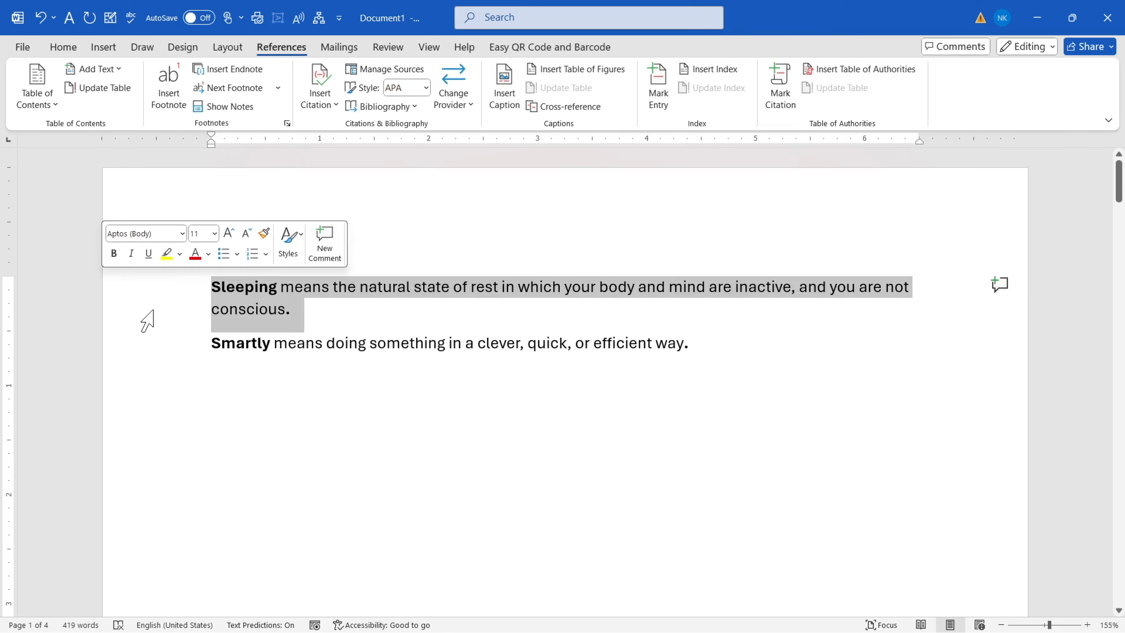
key(Delete)
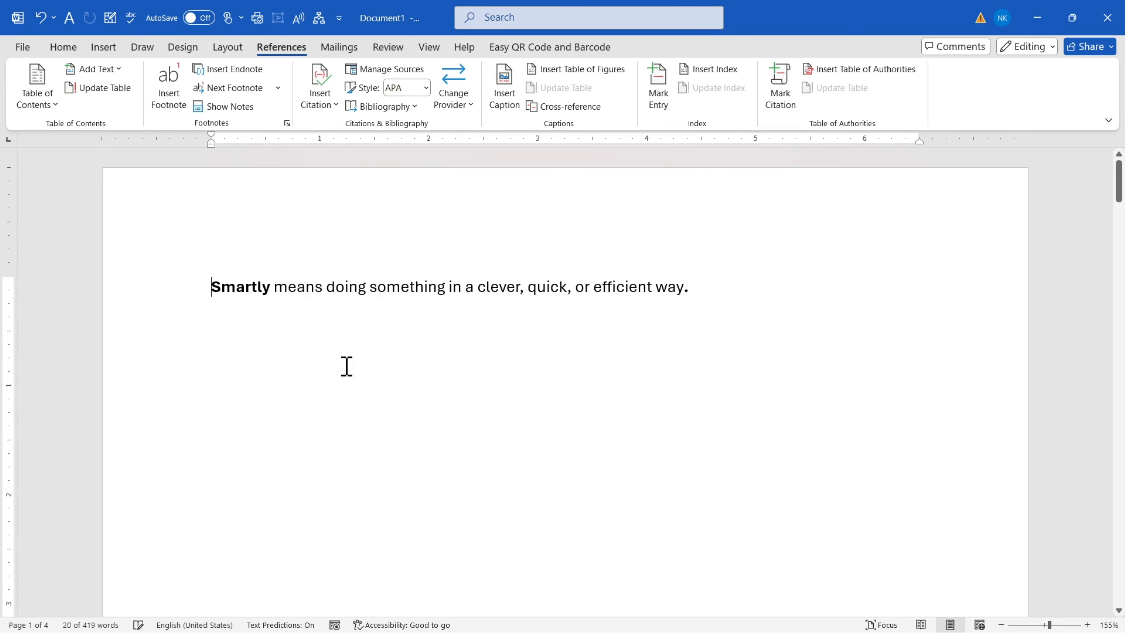
Insert a footnote before "sleeping" in the Lion and the Mouse story and paste the "Sleeping" definition into it.
scroll(288, 435, down, 6)
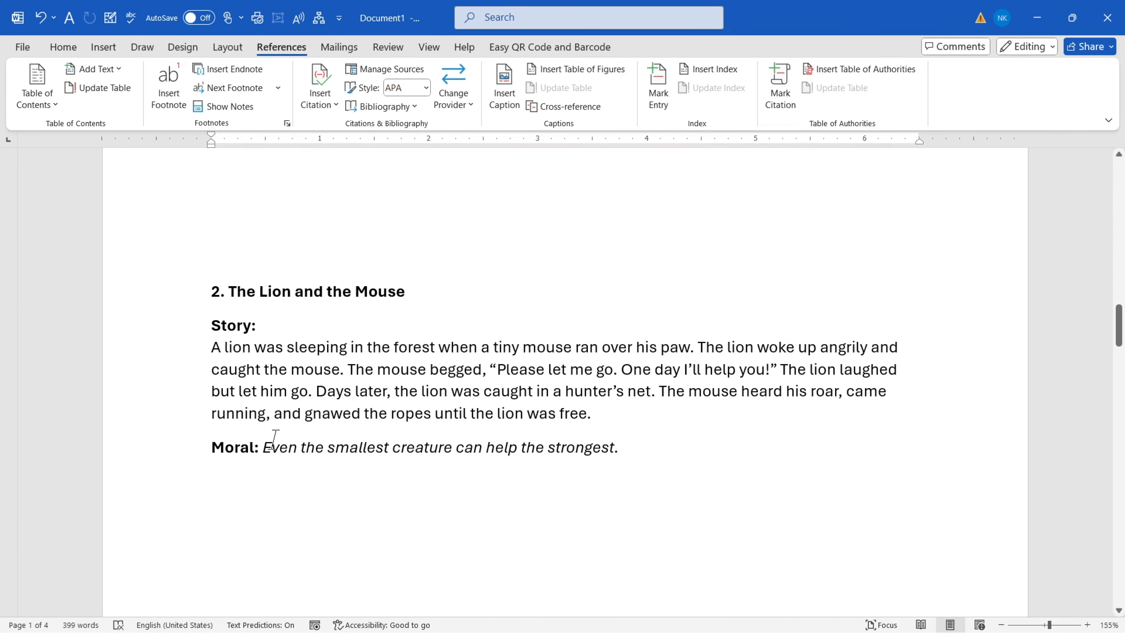
click(293, 347)
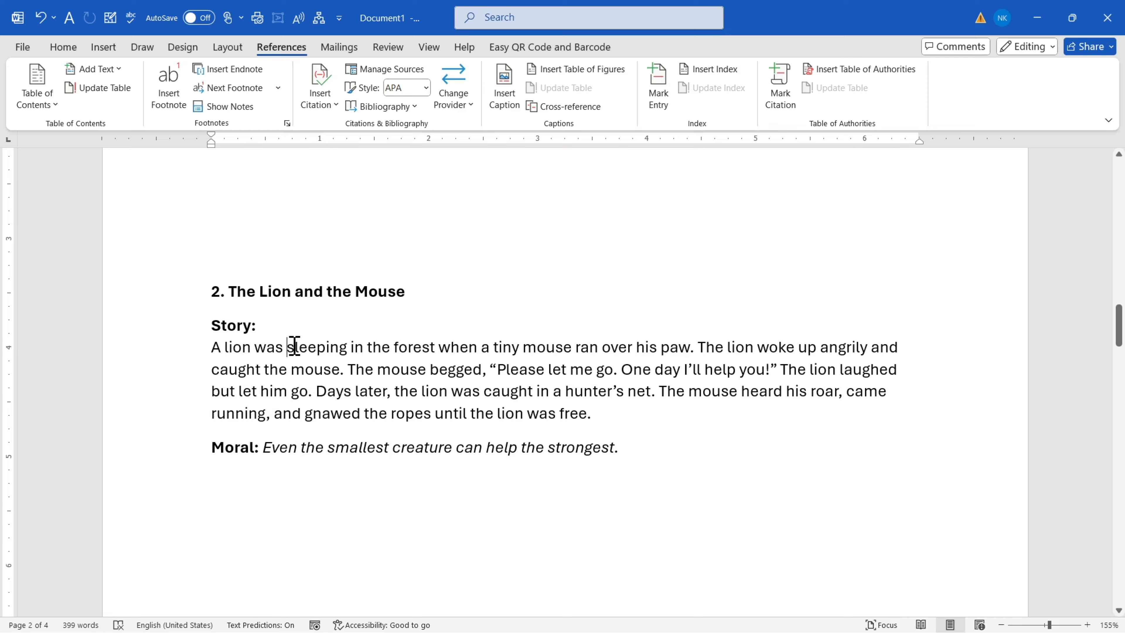
click(164, 99)
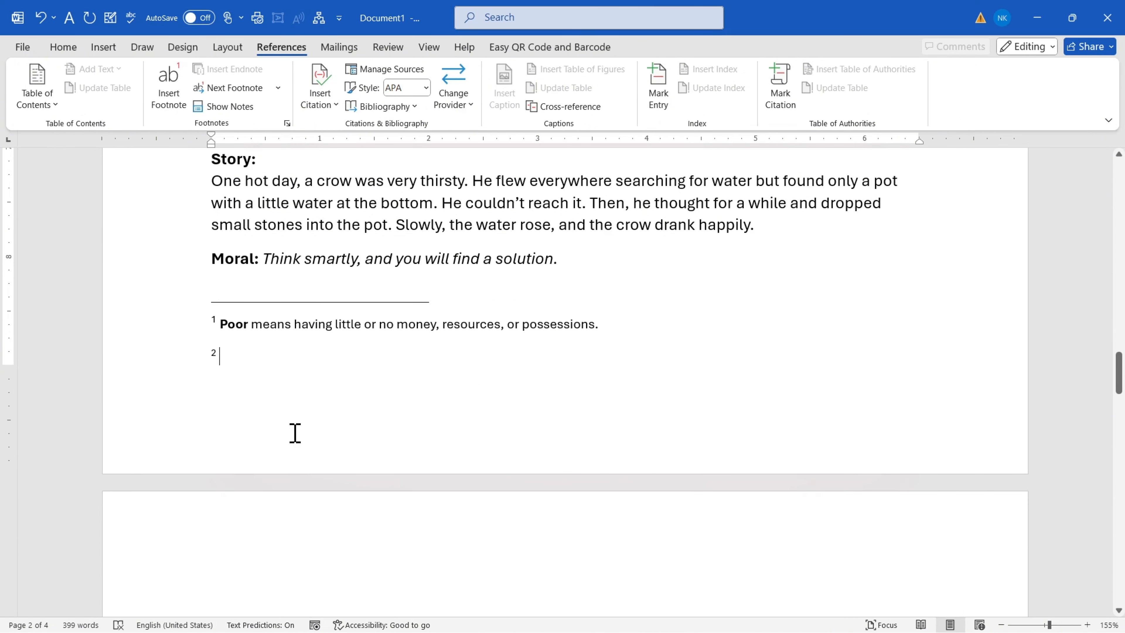
key(ctrl+v)
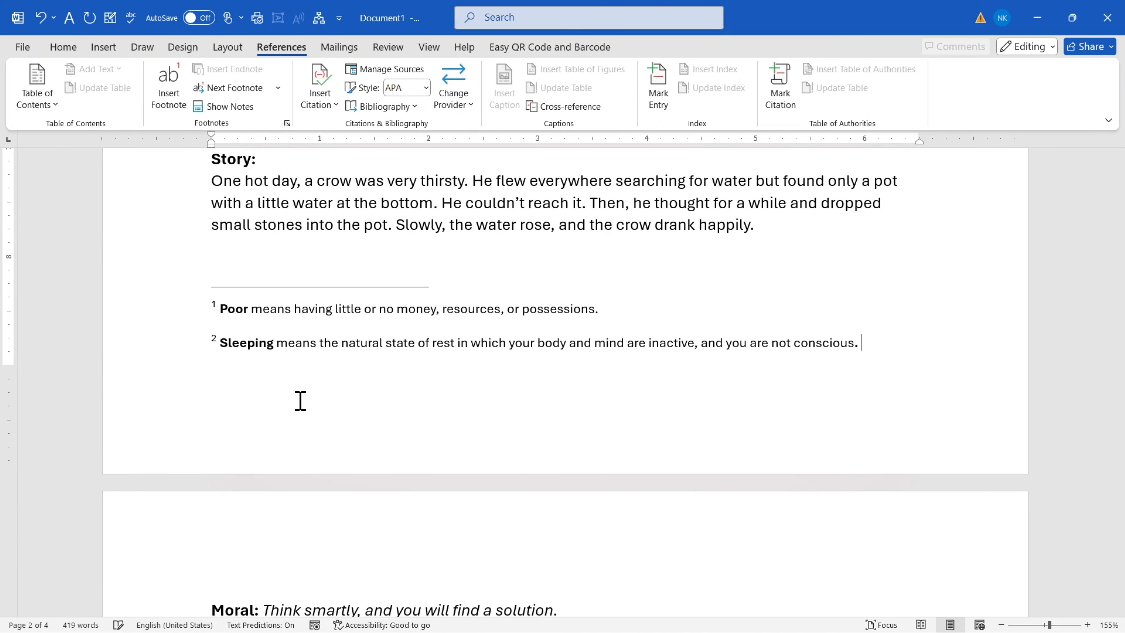
Locate "smartly" in the Thirsty Crow moral, then shrink, copy and delete the "Smartly" definition on the first page.
scroll(309, 382, up, 3)
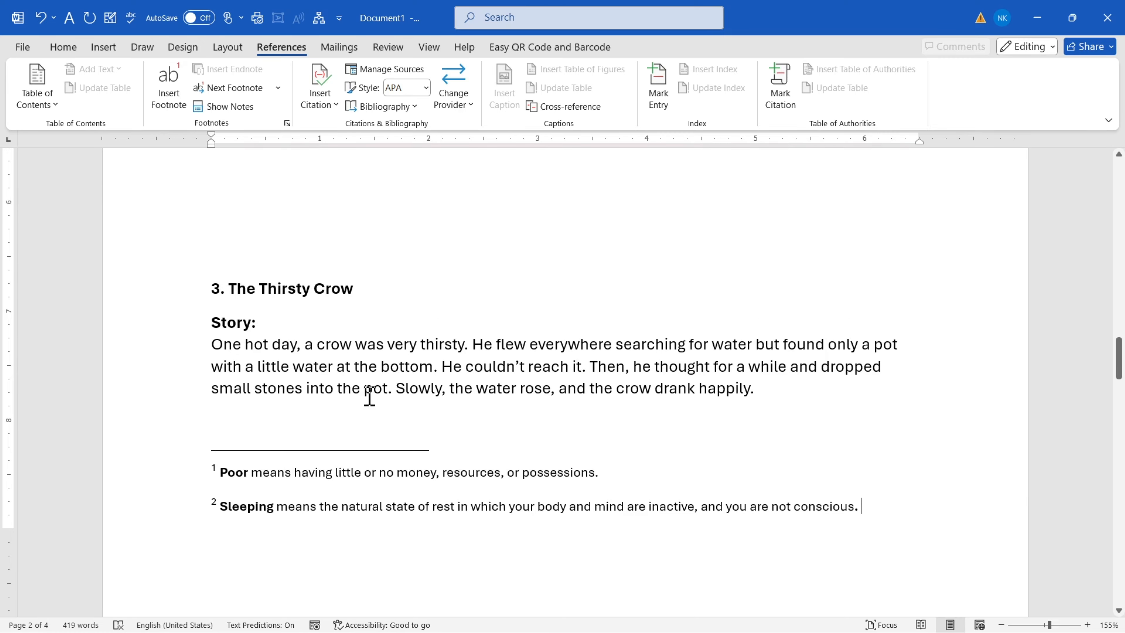
scroll(369, 395, down, 6)
double_click(321, 391)
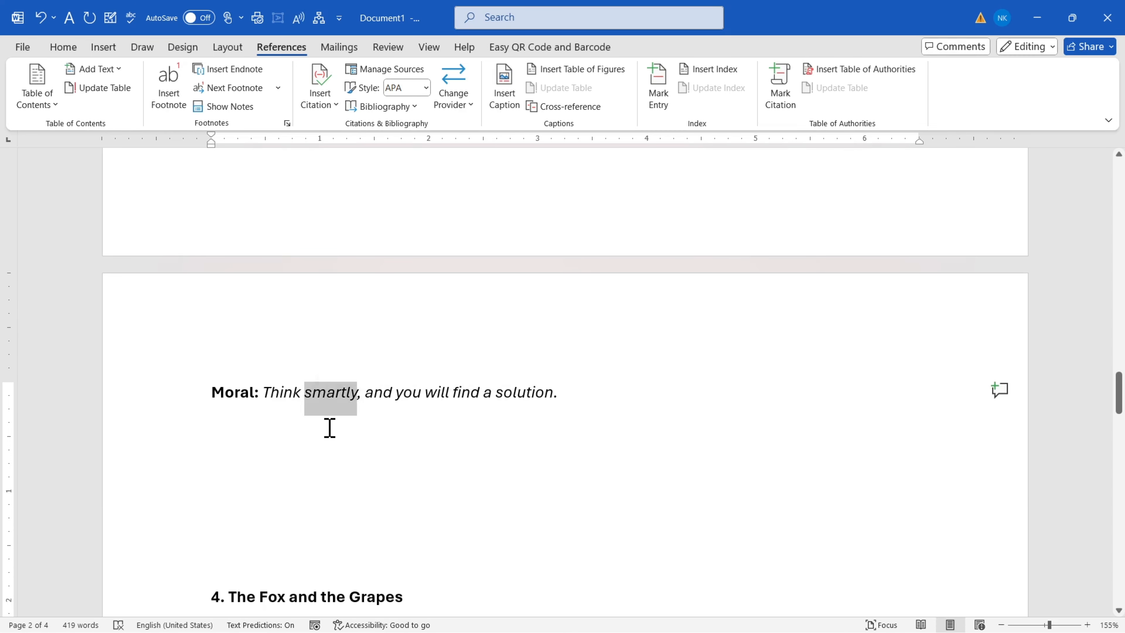
click(329, 427)
scroll(304, 391, up, 10)
scroll(313, 383, up, 20)
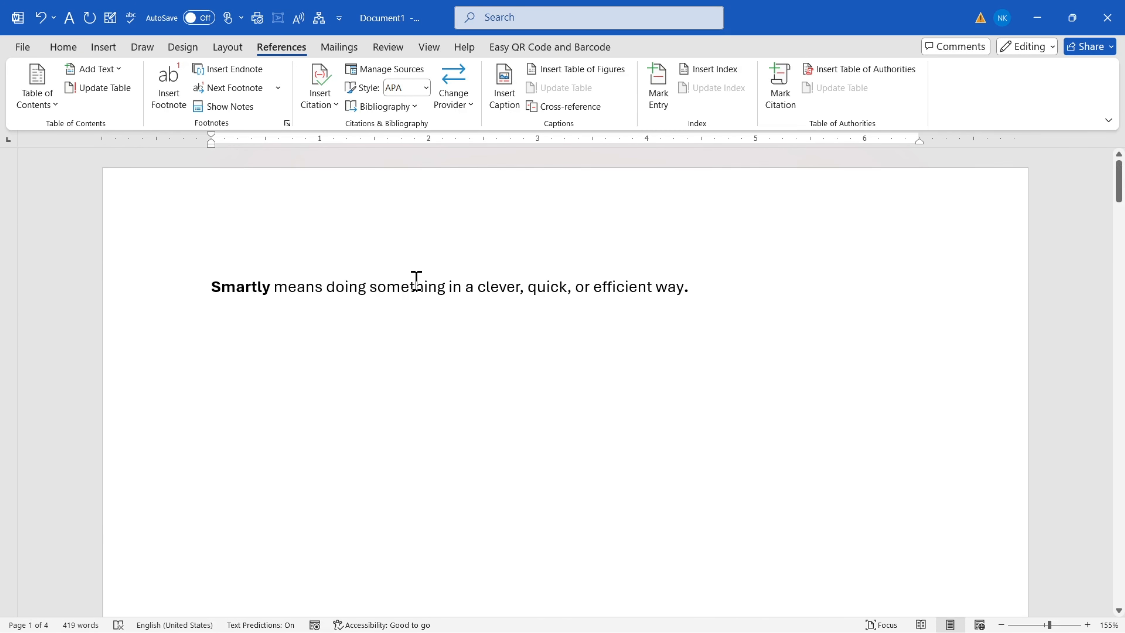
triple_click(417, 286)
key(ctrl+c)
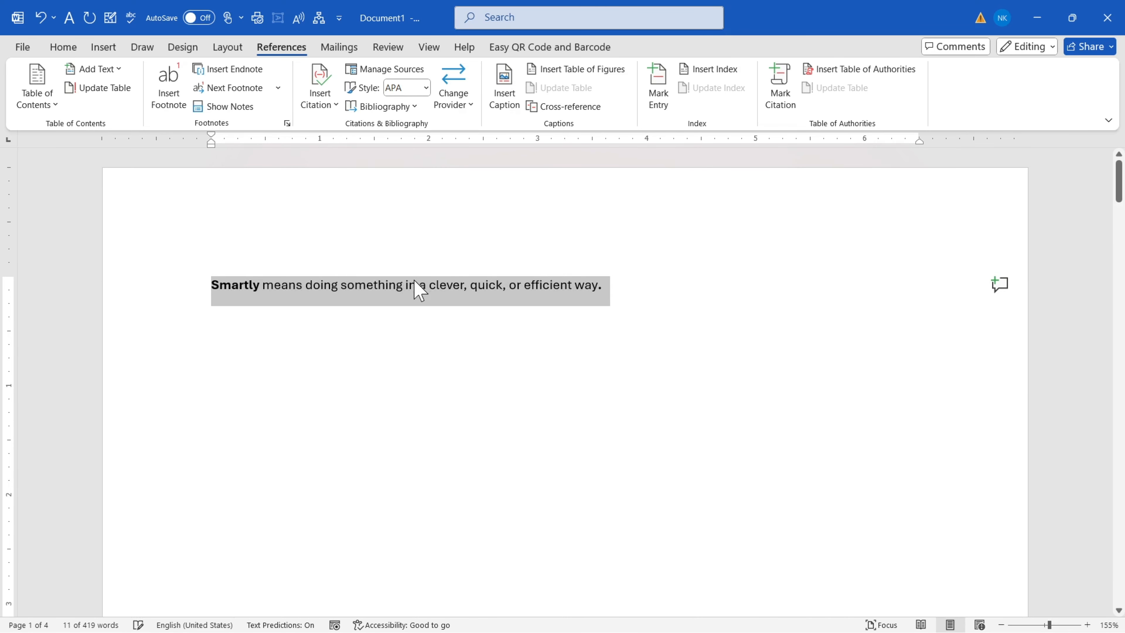
key(Delete)
Insert a footnote before "smartly" in the Thirsty Crow moral, paste the "Smartly" definition and remove the extra line after it.
scroll(407, 288, down, 10)
scroll(395, 323, down, 15)
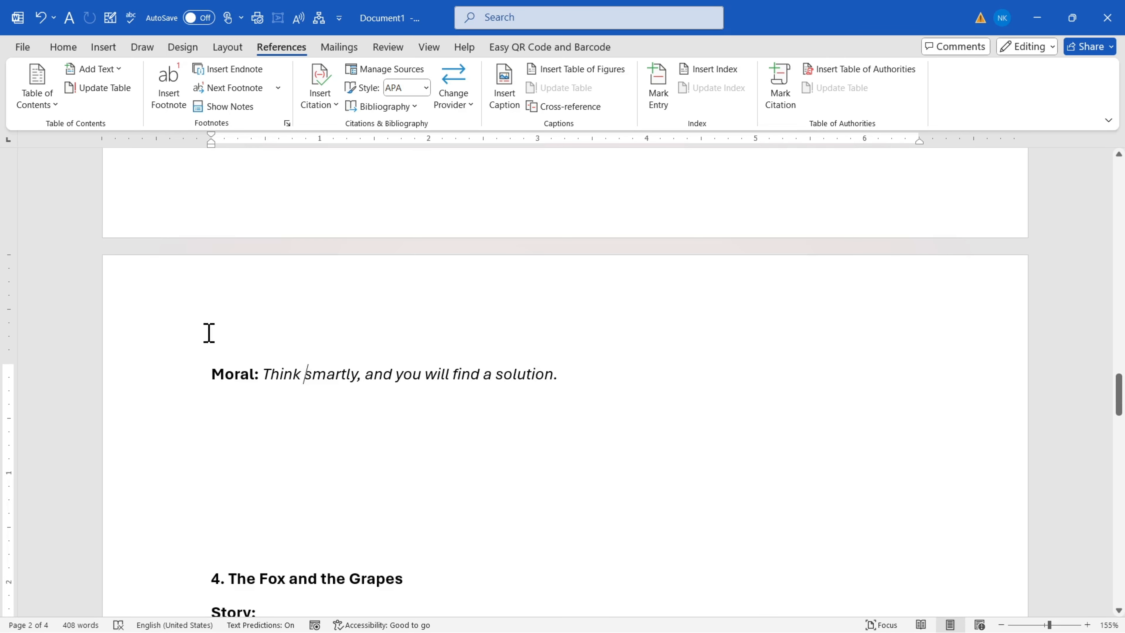
click(168, 95)
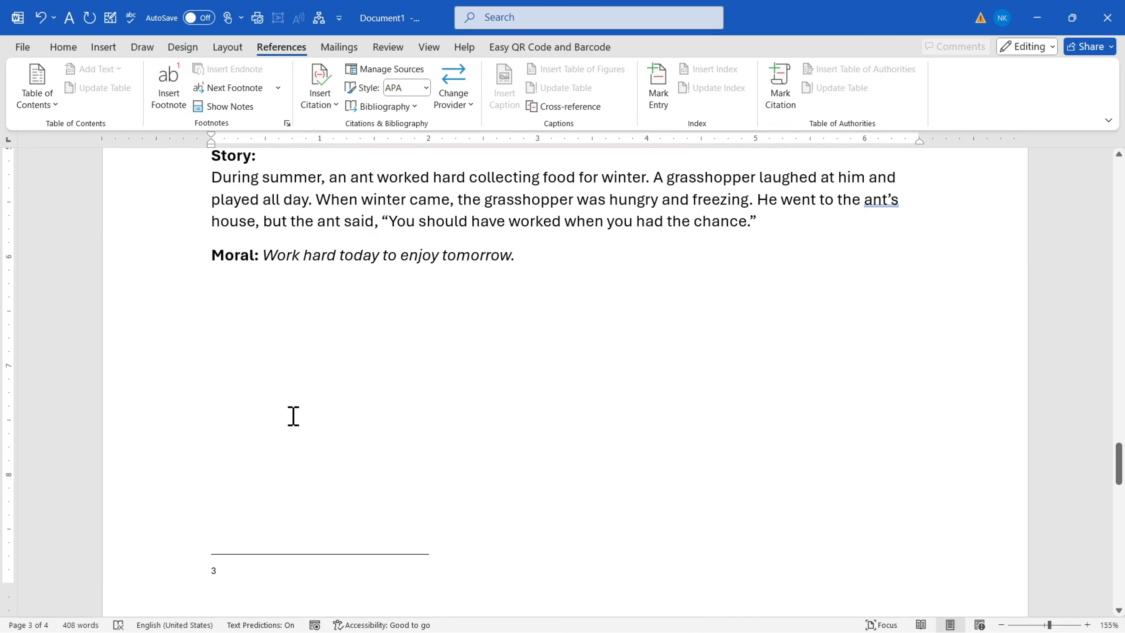
key(ctrl+v)
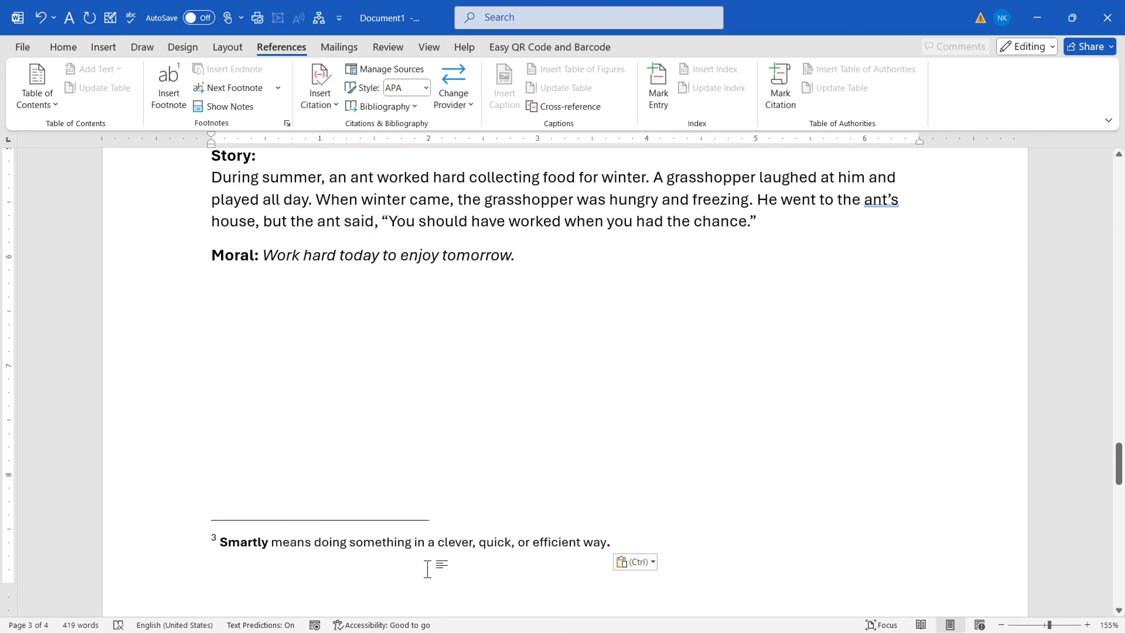
key(BackSpace)
Compare the footnote mark and pop-up note at "sleeping" in the Lion and the Mouse with its footnote text.
scroll(247, 506, up, 3)
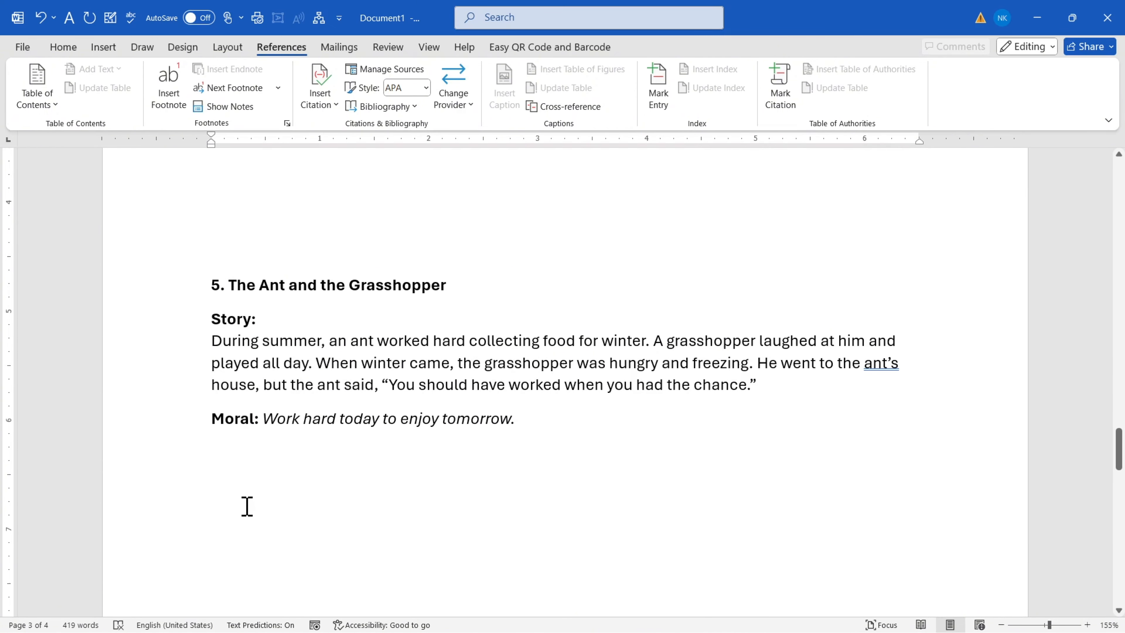
scroll(247, 506, up, 20)
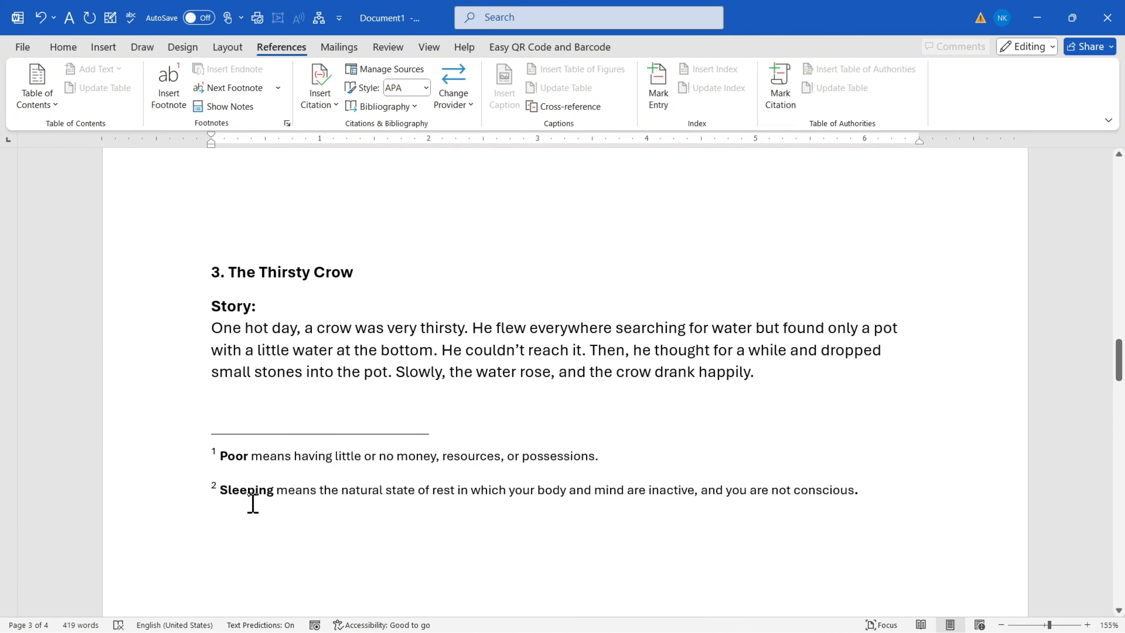
scroll(254, 503, up, 1)
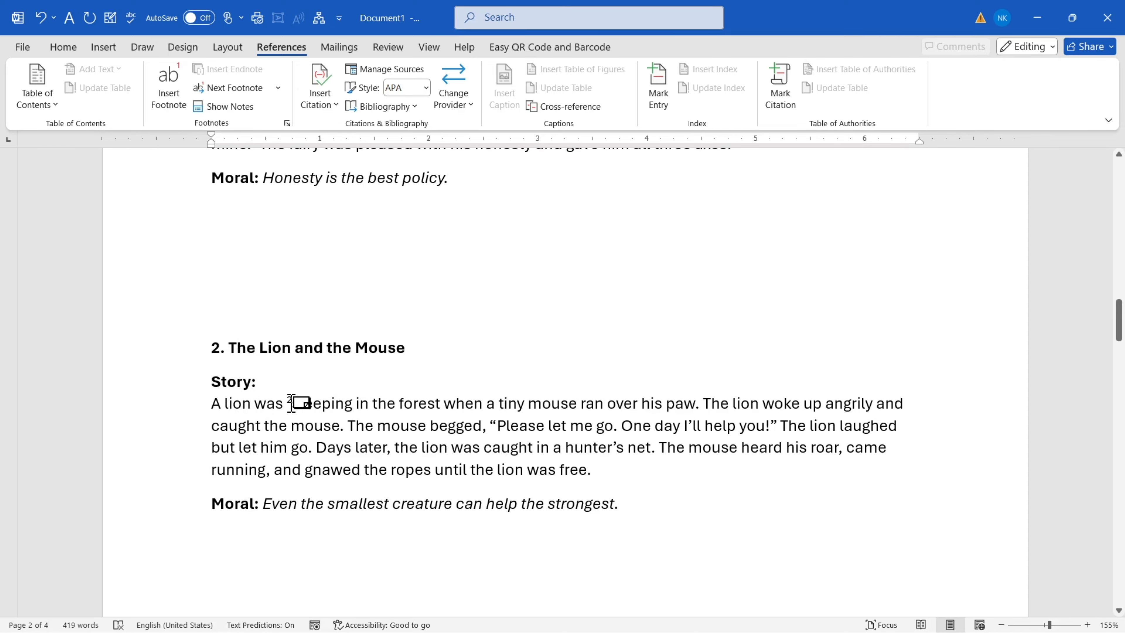
mouse_move(290, 402)
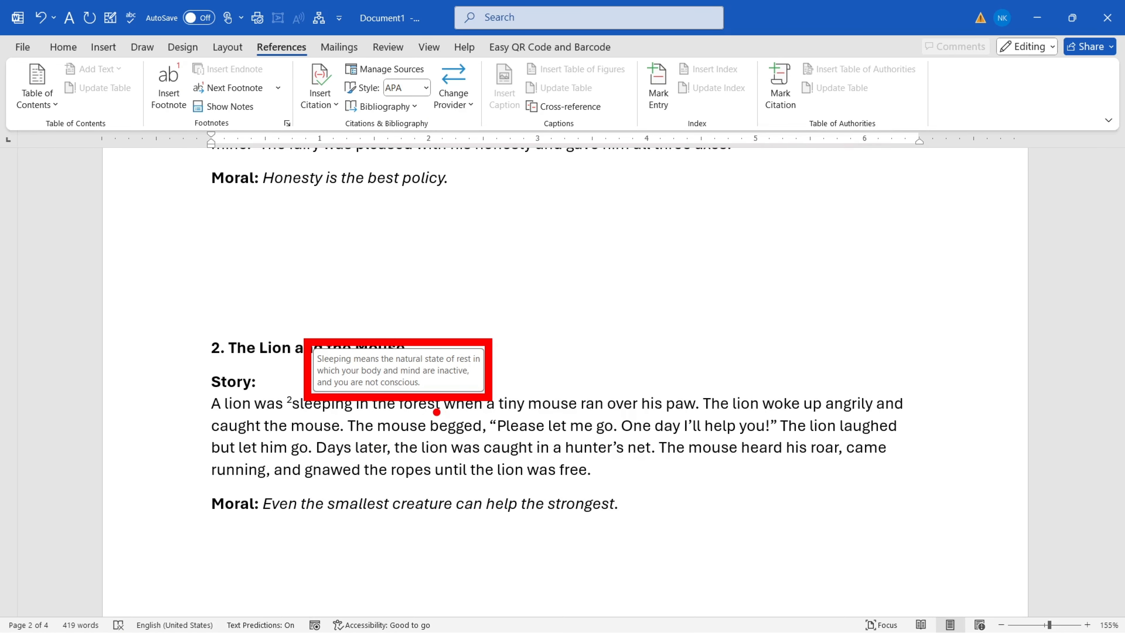
scroll(296, 485, down, 10)
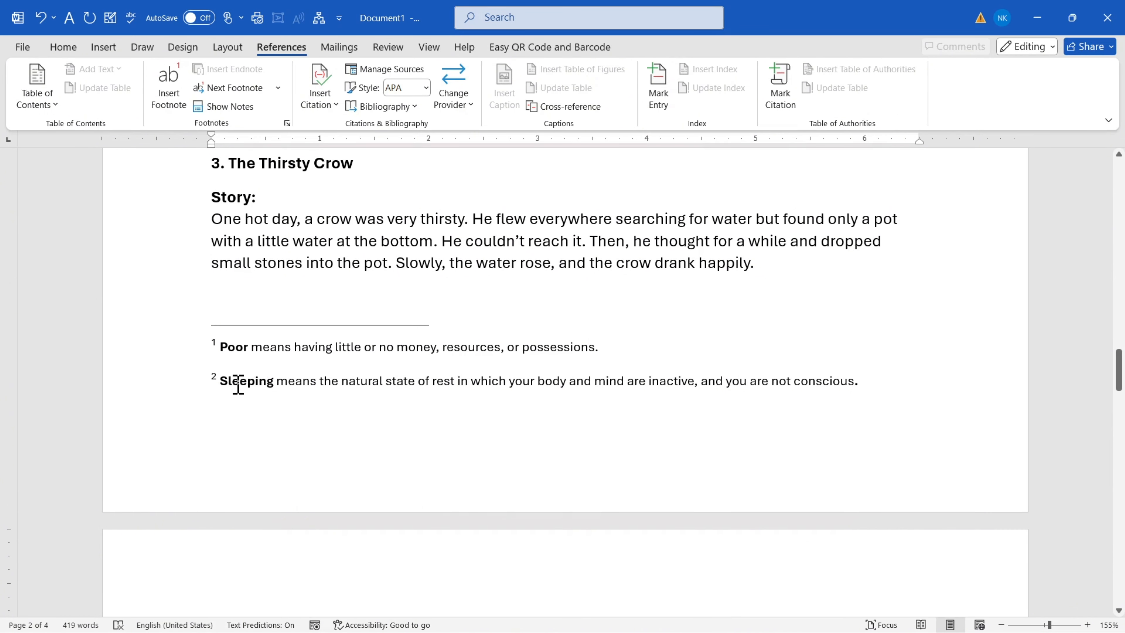
scroll(235, 401, up, 9)
scroll(319, 364, down, 8)
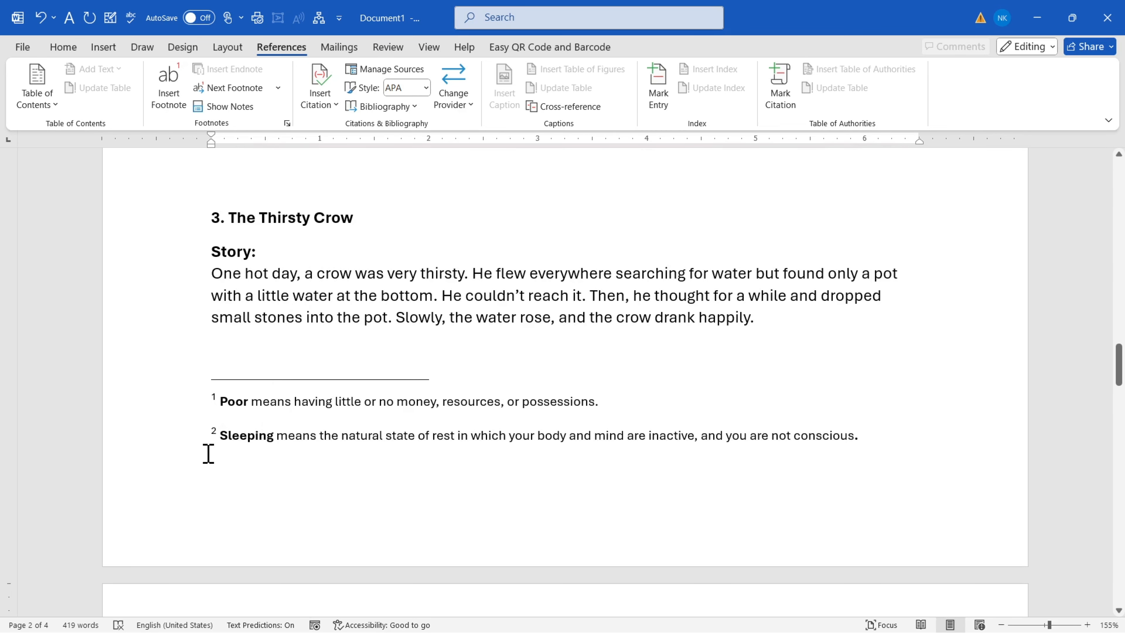
drag(279, 432, 876, 429)
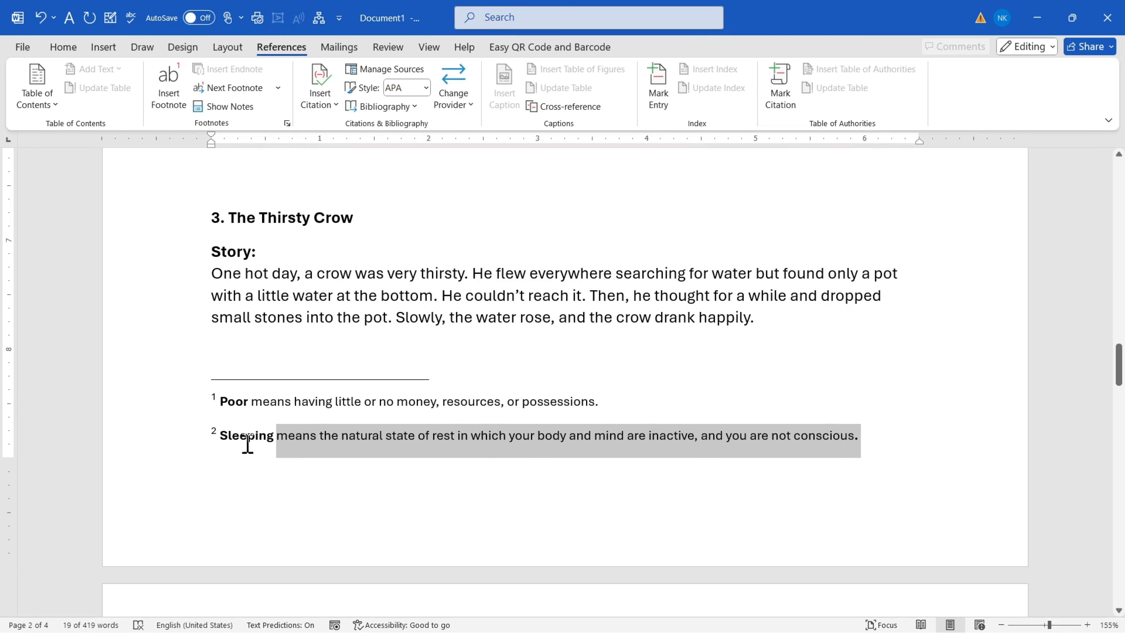
Check the pop-up note at "smartly" in the Thirsty Crow moral and jump from its mark to the footnote text.
click(339, 439)
scroll(314, 391, down, 5)
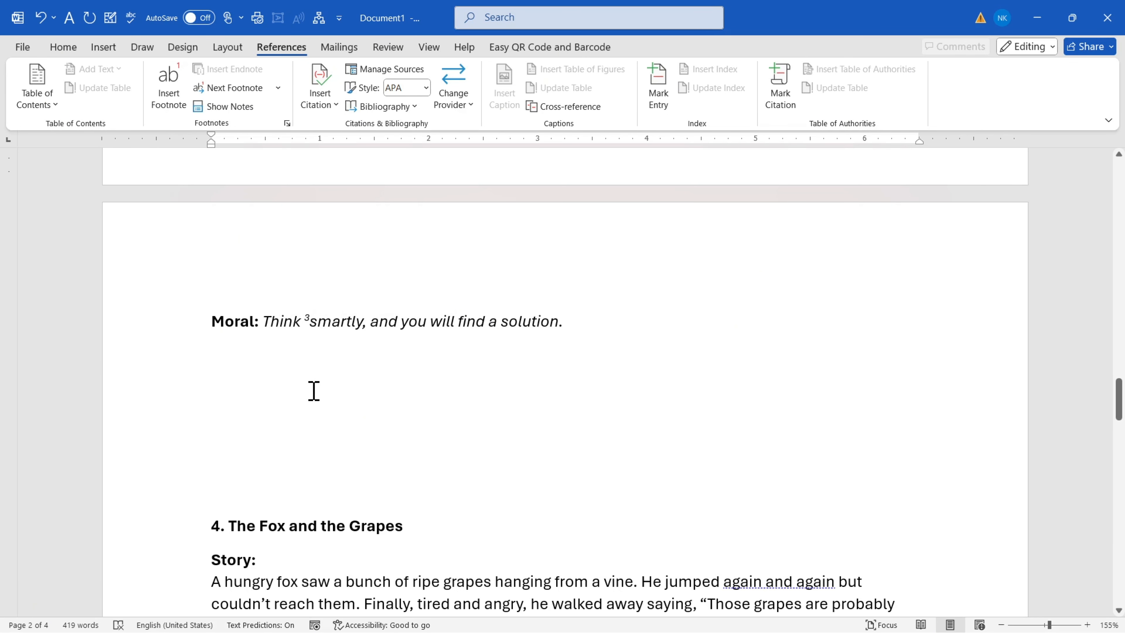
mouse_move(309, 318)
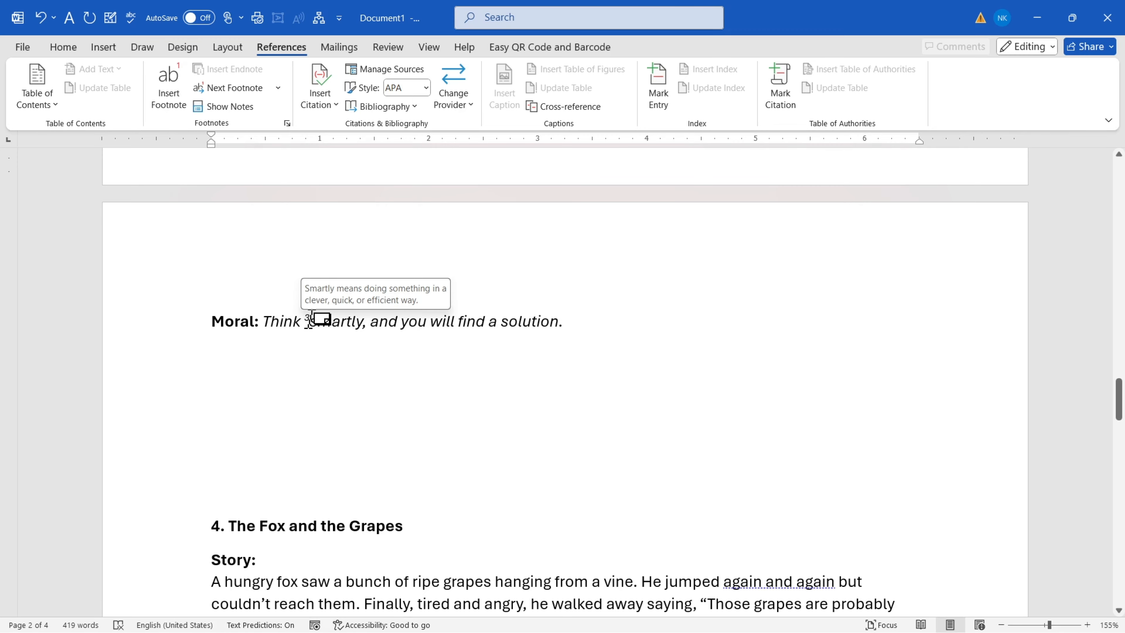
double_click(308, 318)
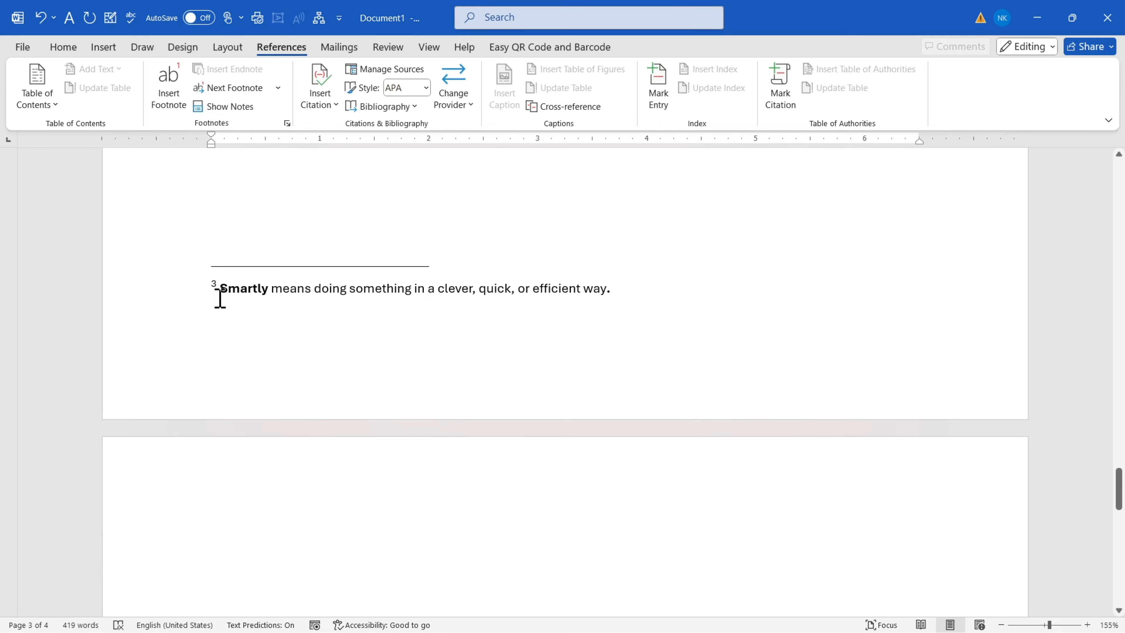
Insert an endnote before "down" in the Honest Woodcutter story and paste the "Smartly" definition into it.
scroll(437, 342, up, 8)
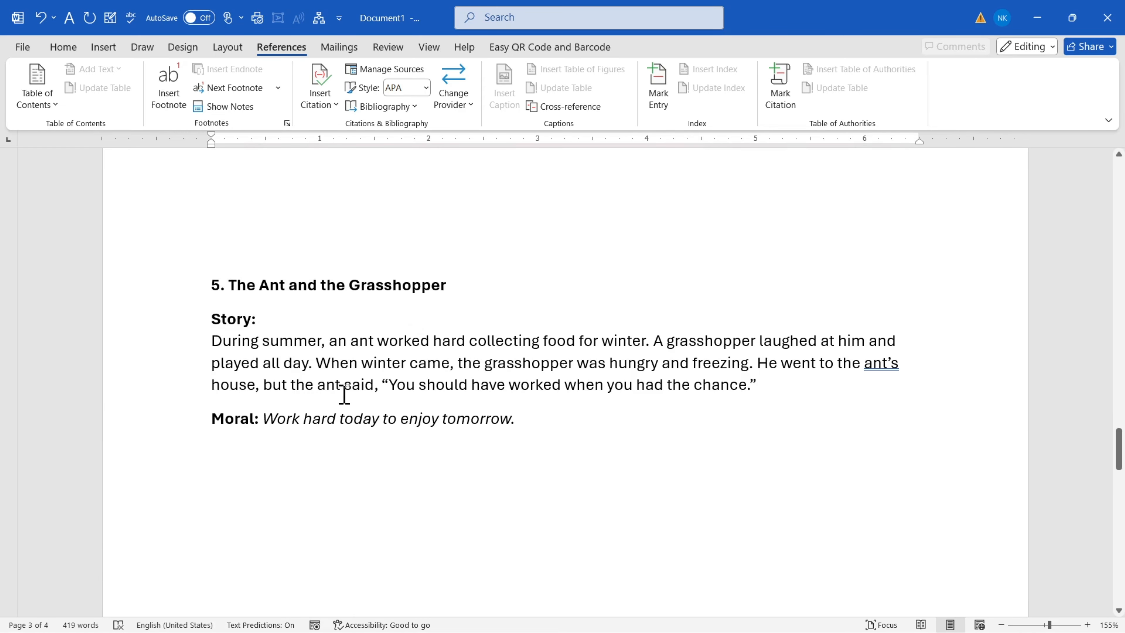
scroll(309, 351, up, 14)
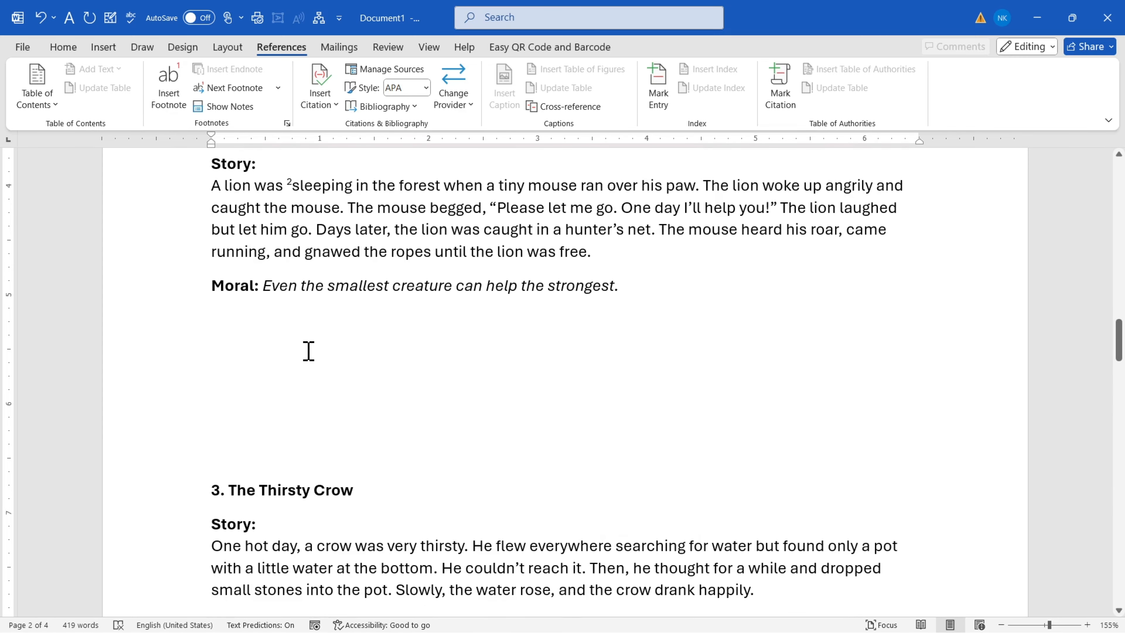
scroll(312, 338, down, 7)
scroll(290, 396, up, 12)
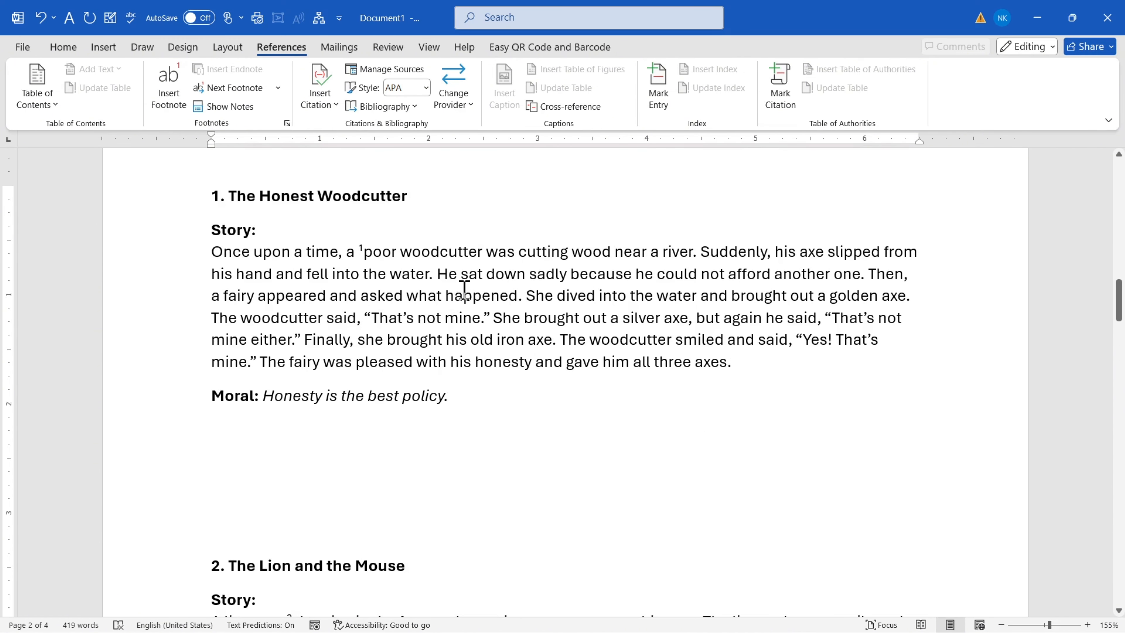
click(492, 273)
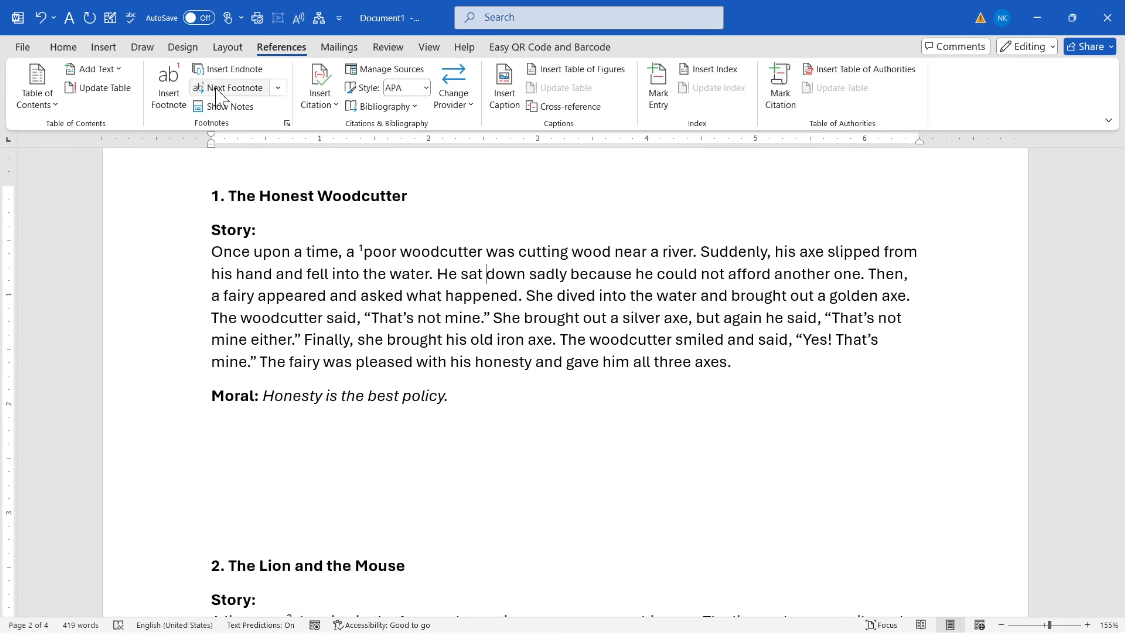
click(218, 70)
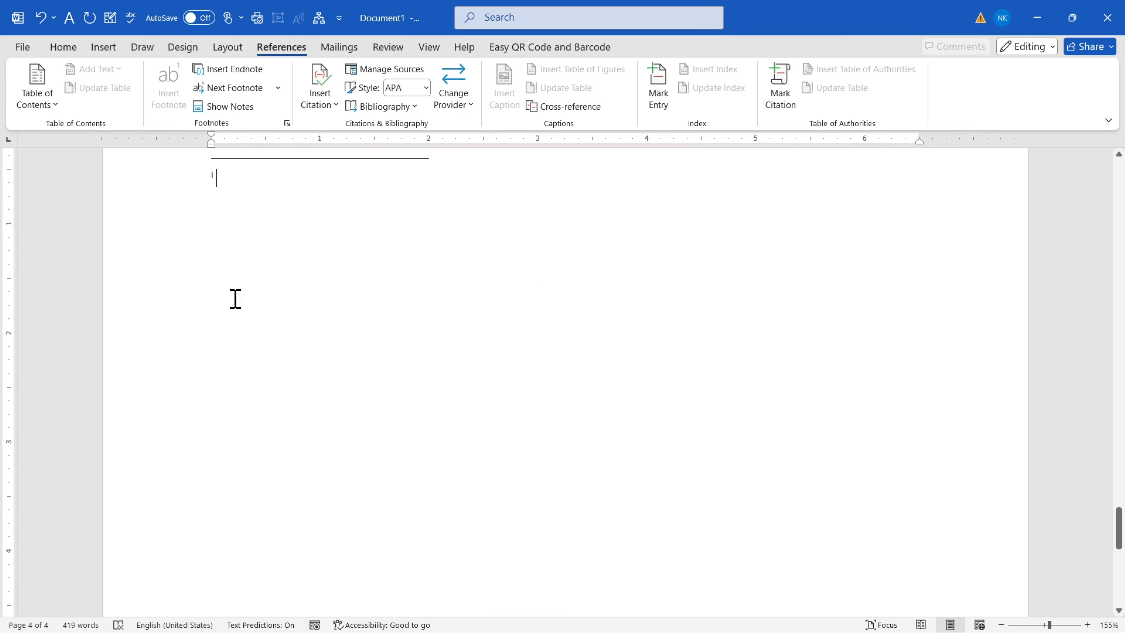
key(ctrl+v)
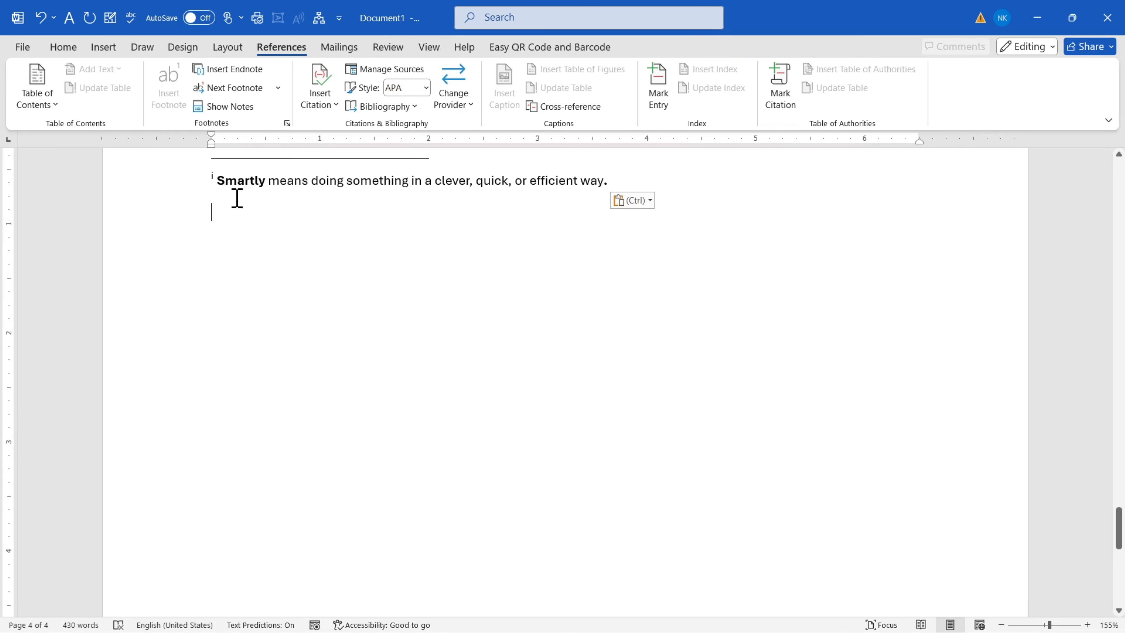
Insert an endnote before "Please" in the Lion and the Mouse story and paste the "Smartly" definition into it.
scroll(357, 317, up, 15)
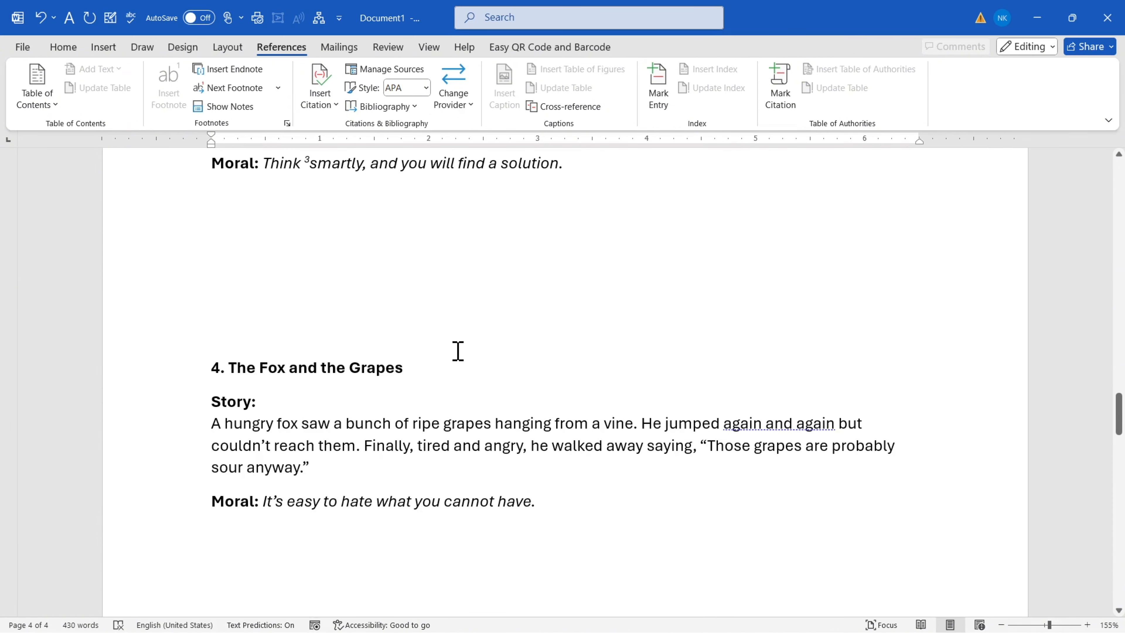
scroll(457, 351, up, 15)
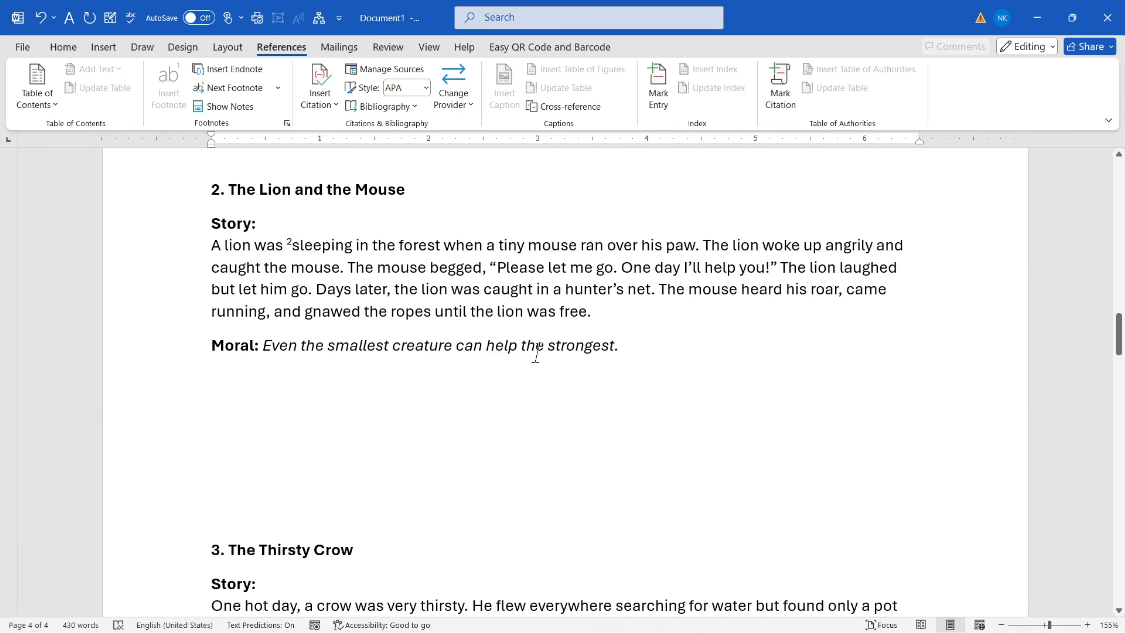
scroll(535, 352, up, 1)
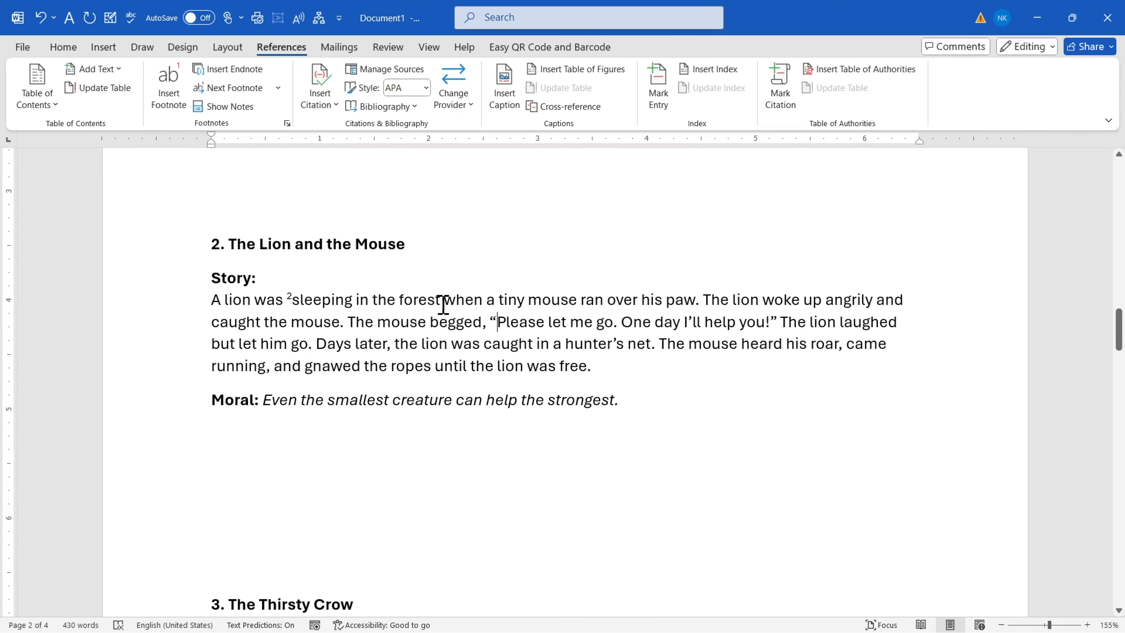
click(227, 69)
scroll(222, 267, up, 2)
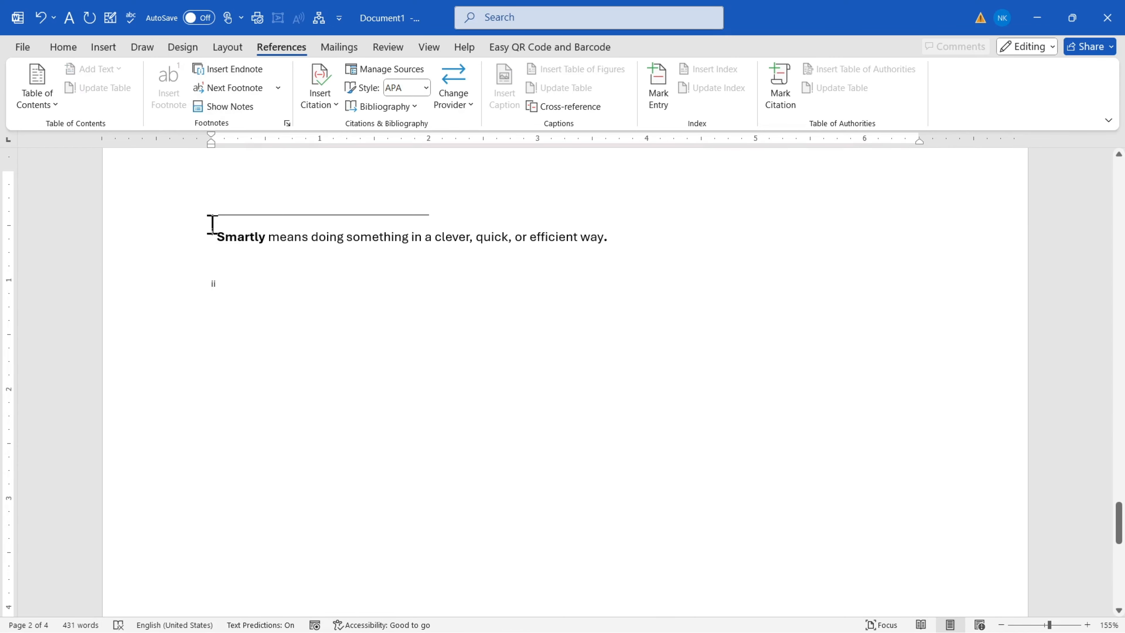
text(Smartly means doing something in a clever, quick, or efficient way.)
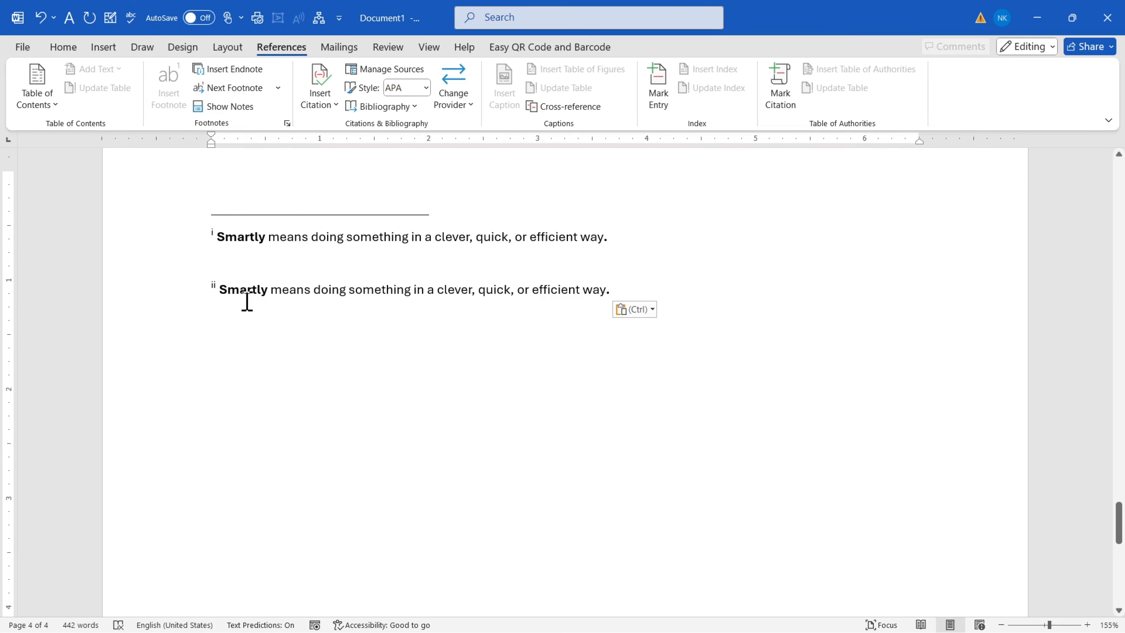
Compare the footnote and endnote texts, then examine the endnote mark before "down" in the Honest Woodcutter story.
scroll(247, 302, up, 6)
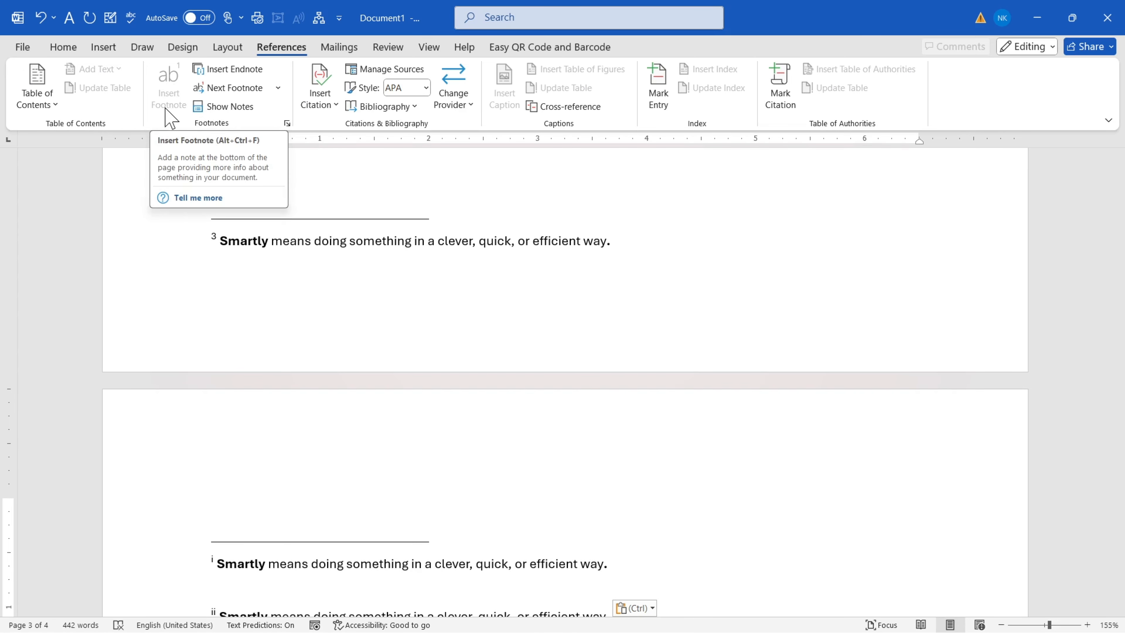
scroll(319, 348, up, 7)
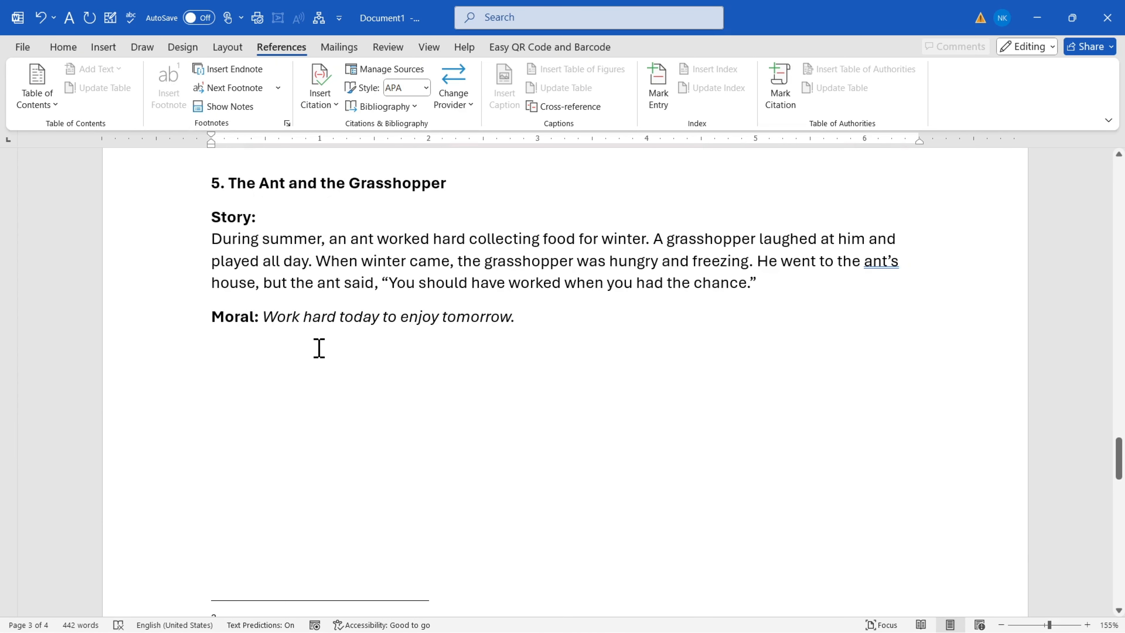
scroll(333, 347, up, 20)
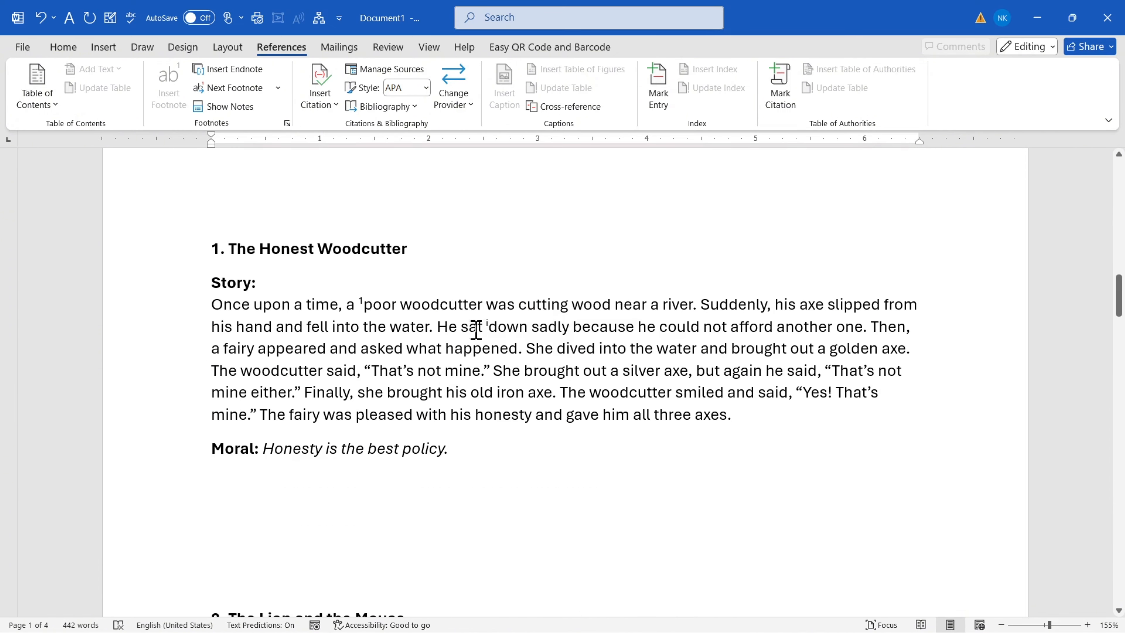
mouse_move(491, 327)
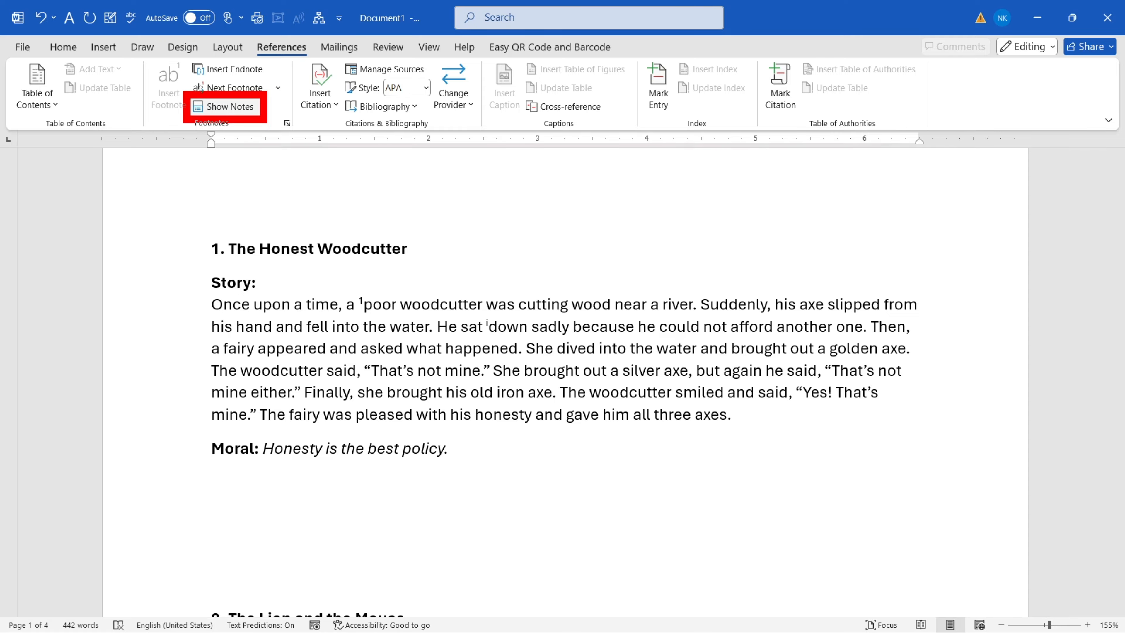
Go to the next footnote mark, starting from the beginning of the document.
click(230, 106)
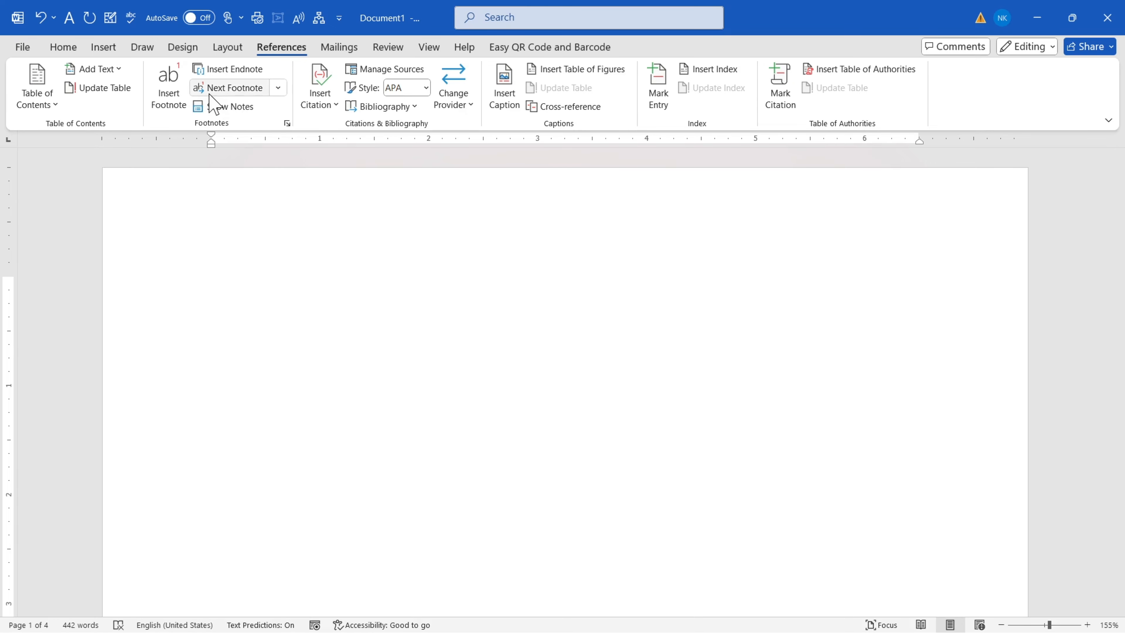
click(278, 87)
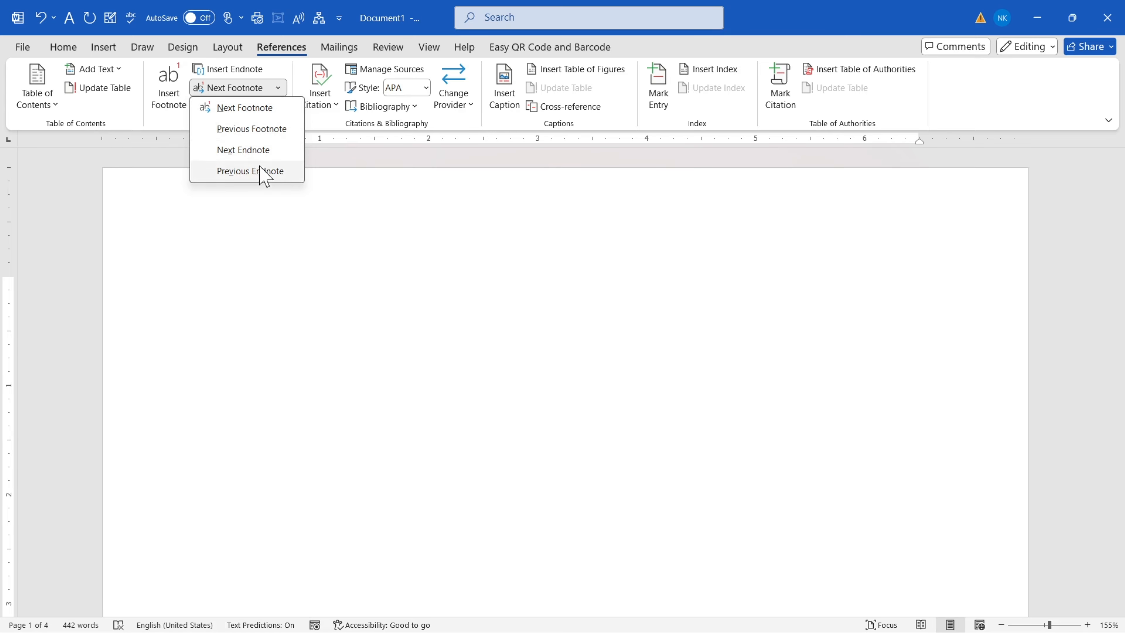
click(241, 111)
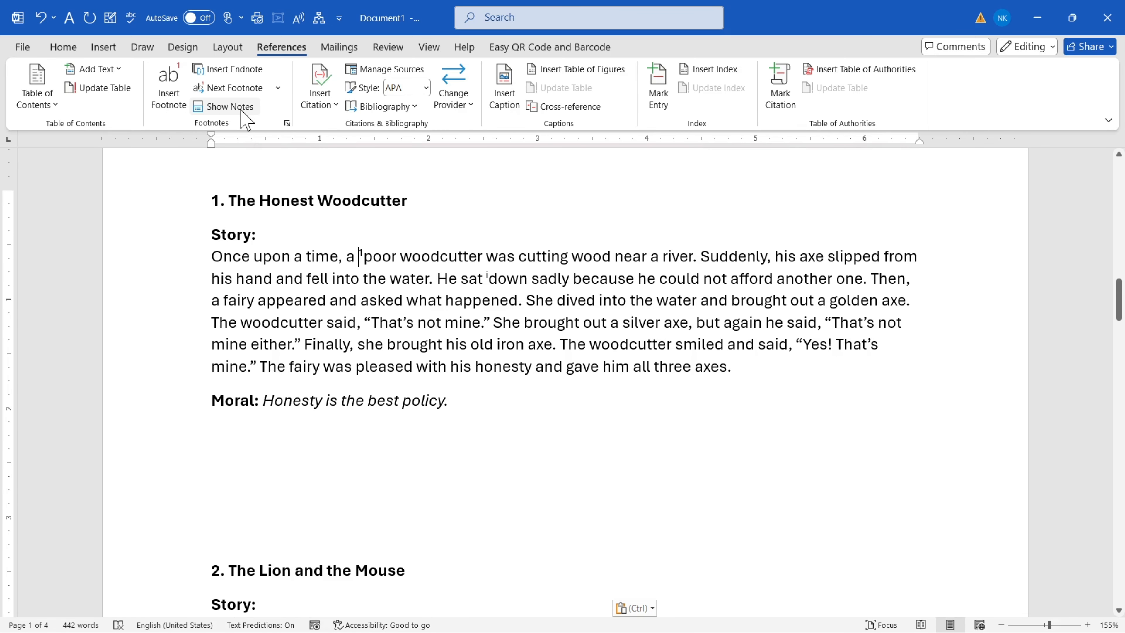
Move ahead to the next endnote twice, then go back to the previous footnote.
click(277, 87)
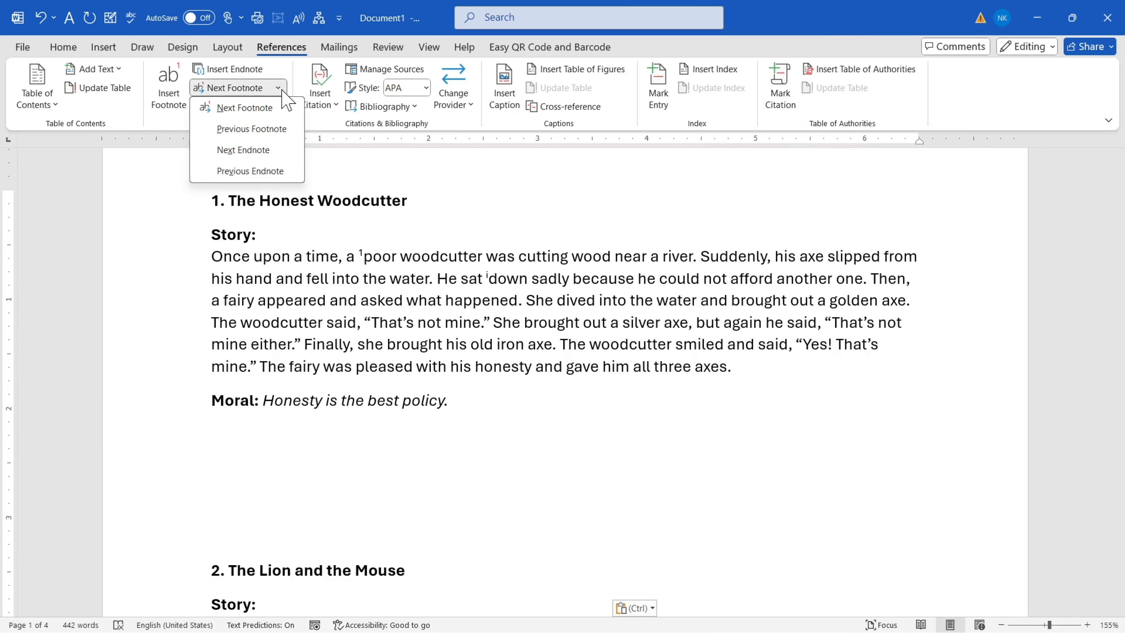
click(252, 151)
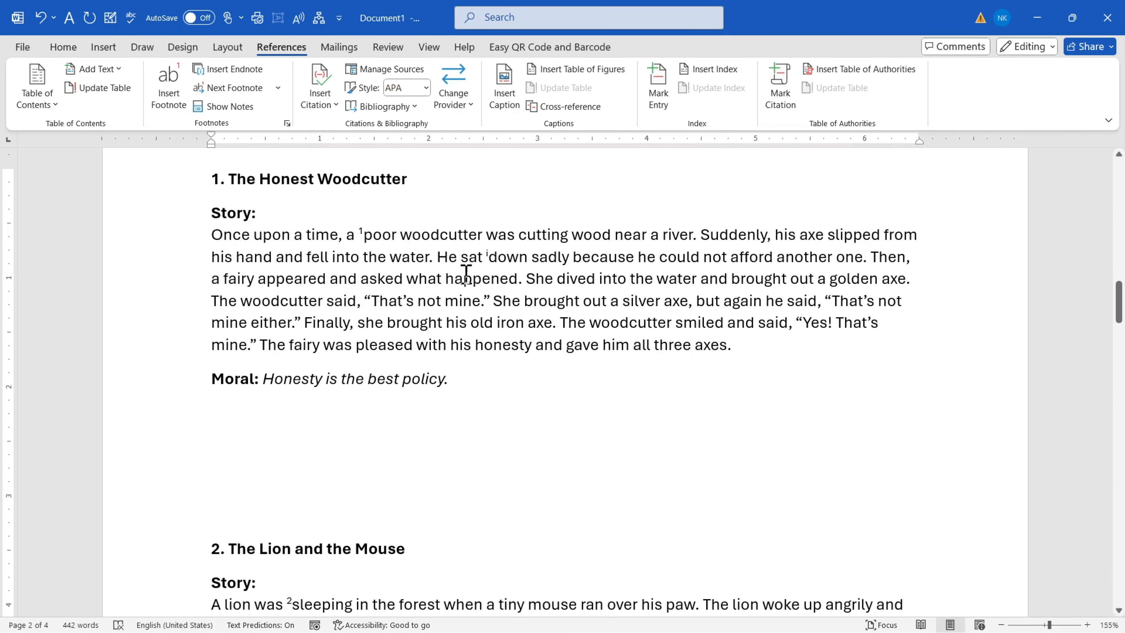
click(277, 87)
click(266, 153)
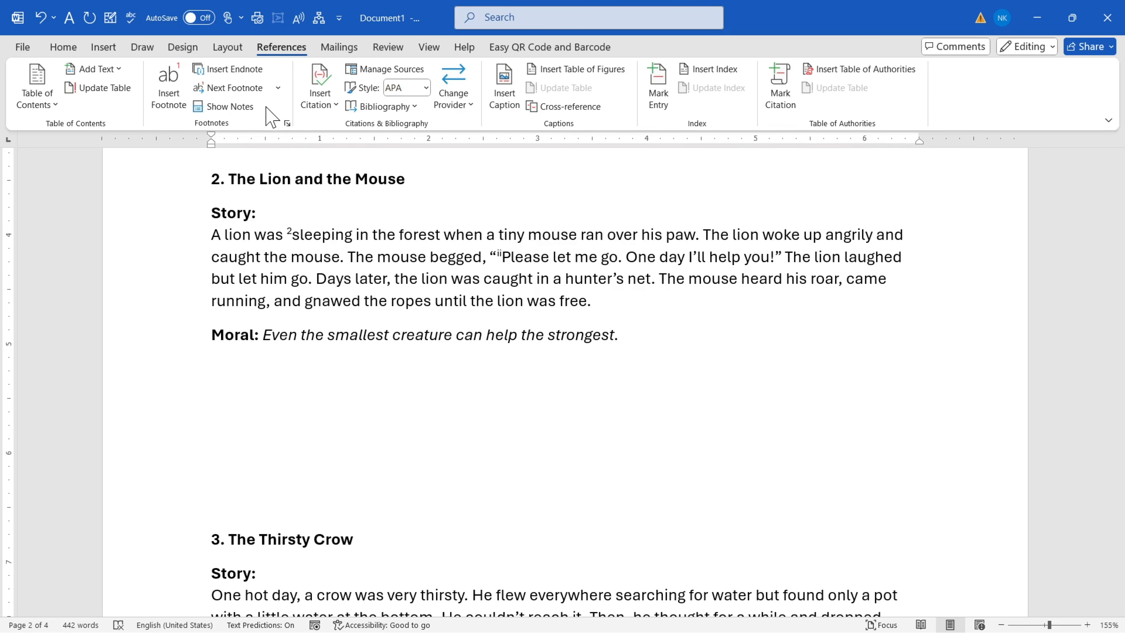
click(277, 88)
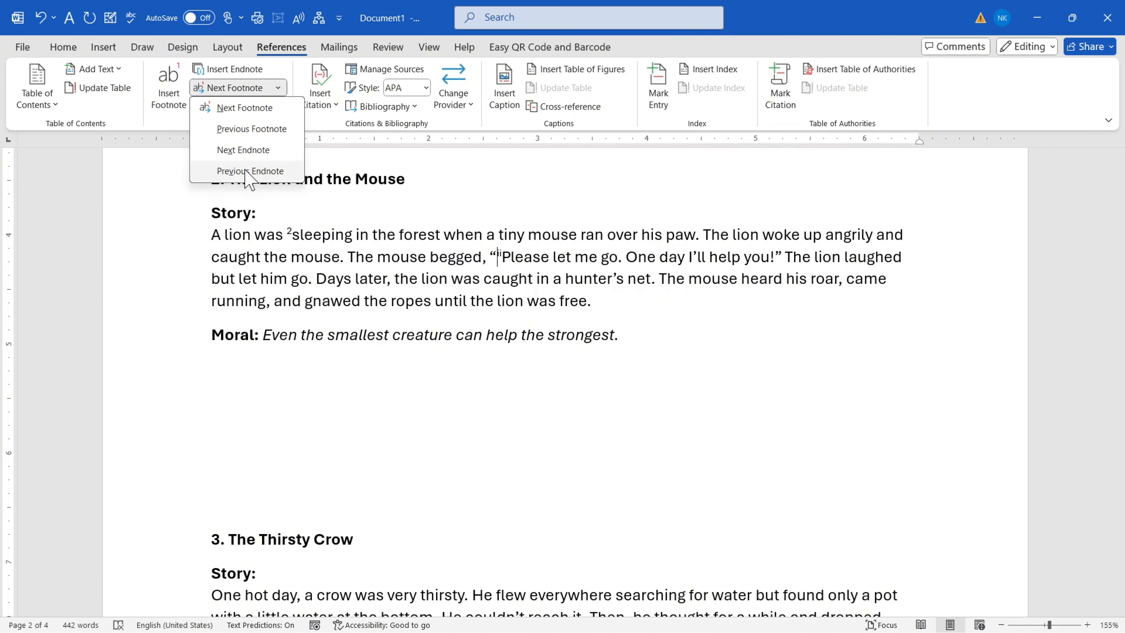
click(251, 132)
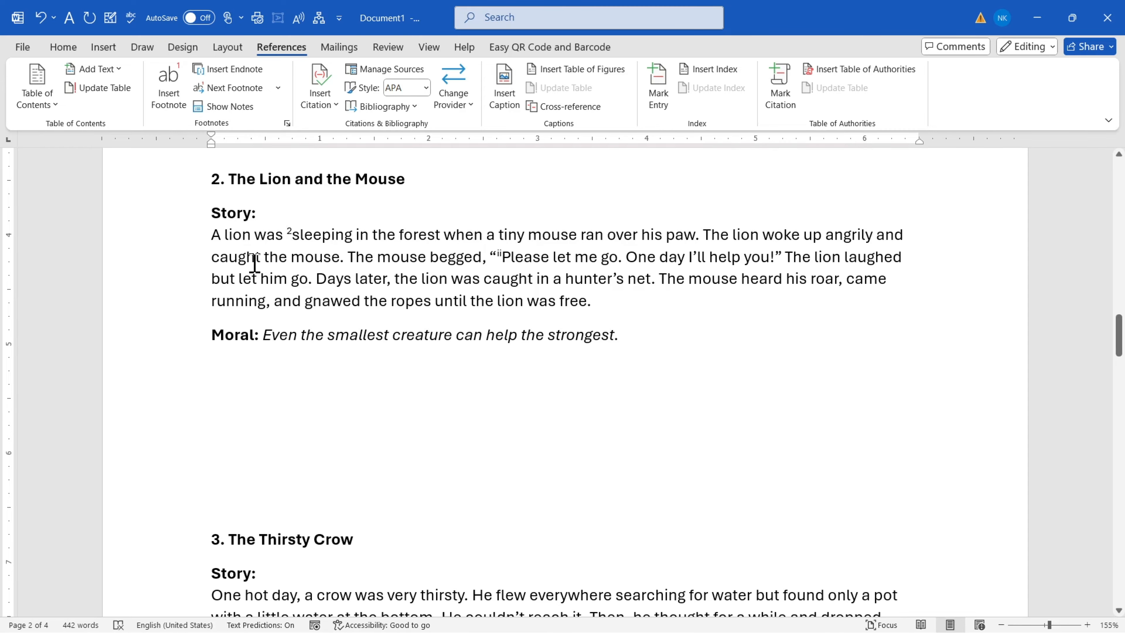
Show the document's notes with the View footnote area option, then return to the Lion and the Mouse story.
click(225, 107)
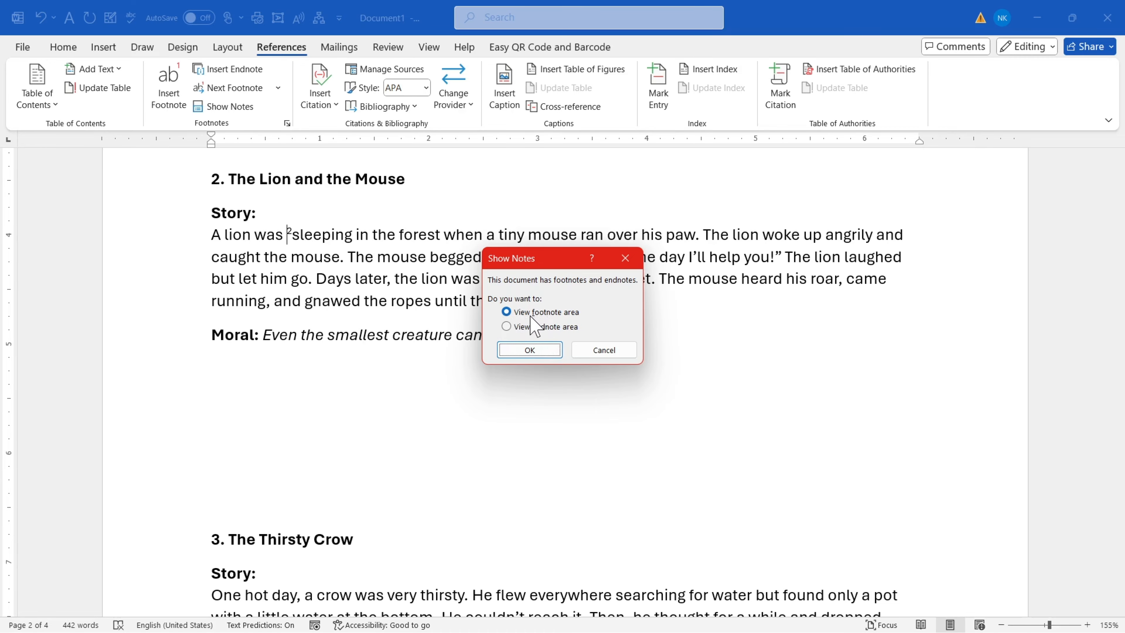
click(529, 349)
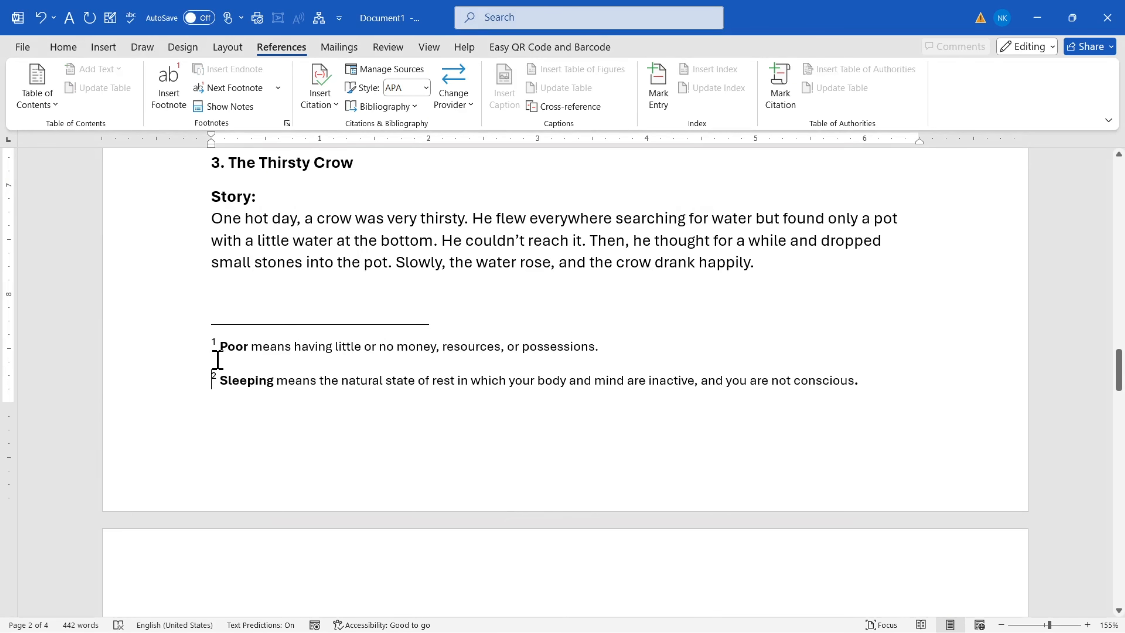
scroll(385, 395, up, 6)
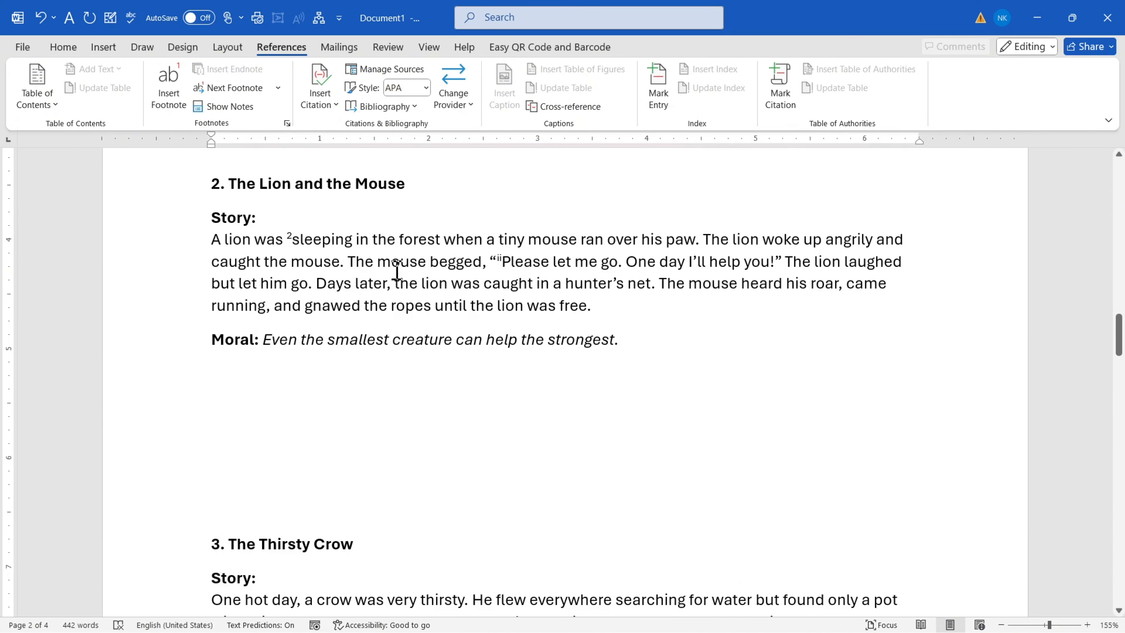
Show the document's notes from the Lion and the Mouse story with the View endnote area option.
click(392, 265)
click(277, 88)
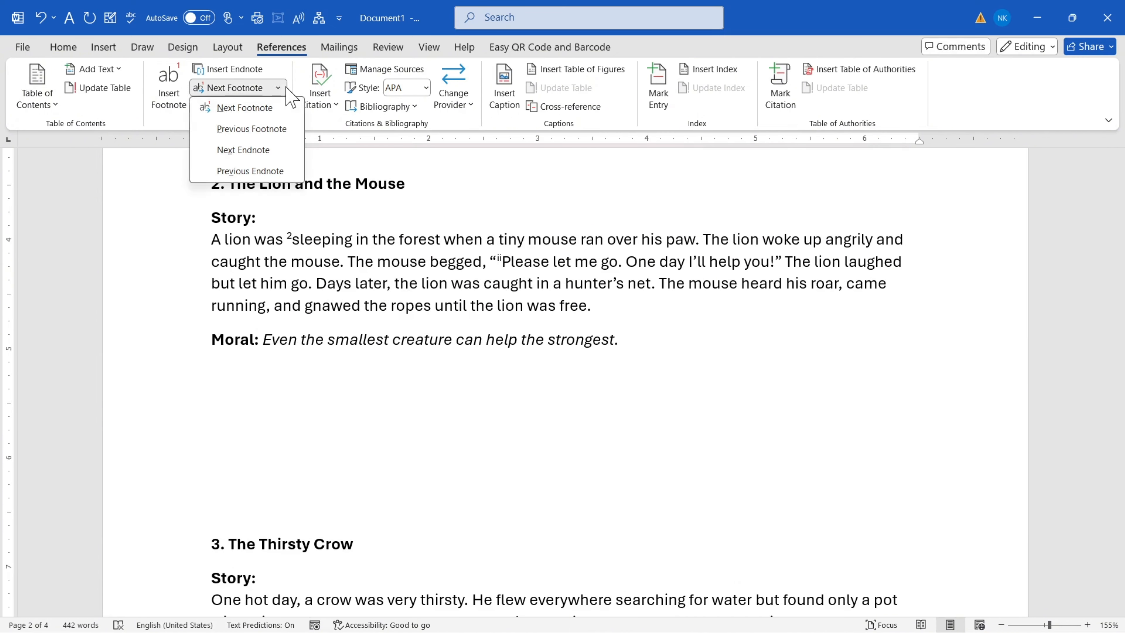
click(277, 87)
click(241, 106)
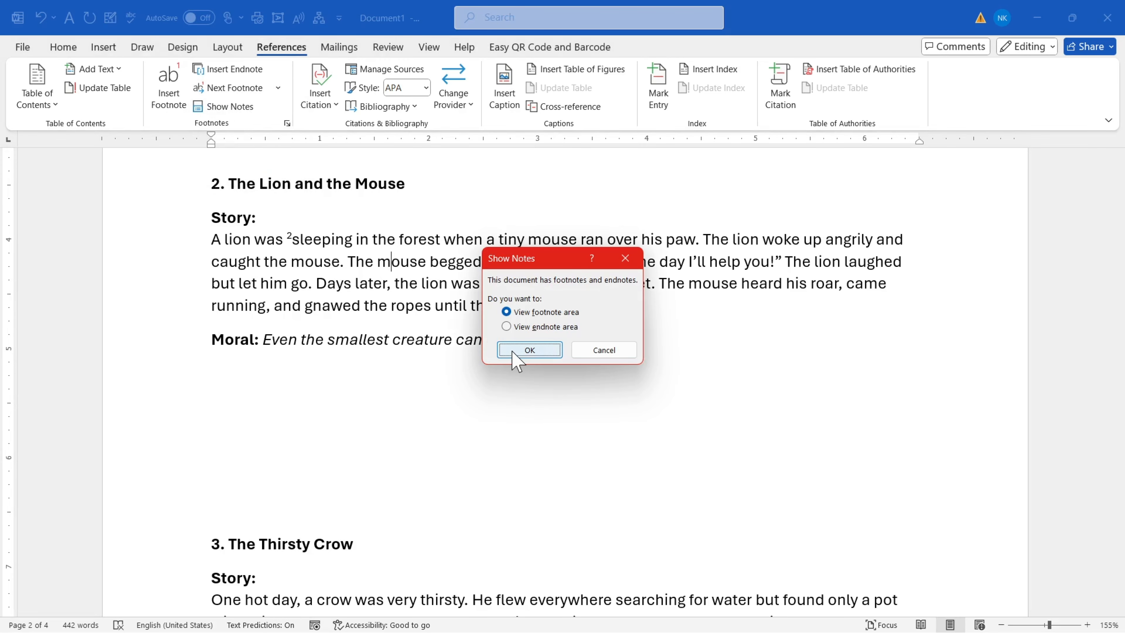
click(525, 328)
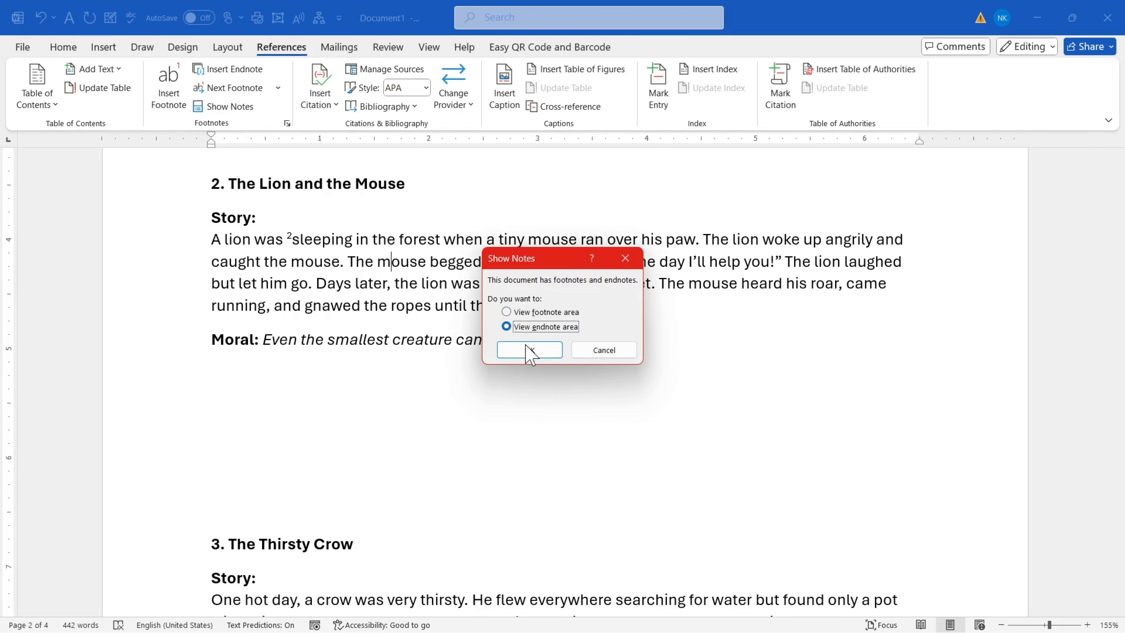
click(529, 350)
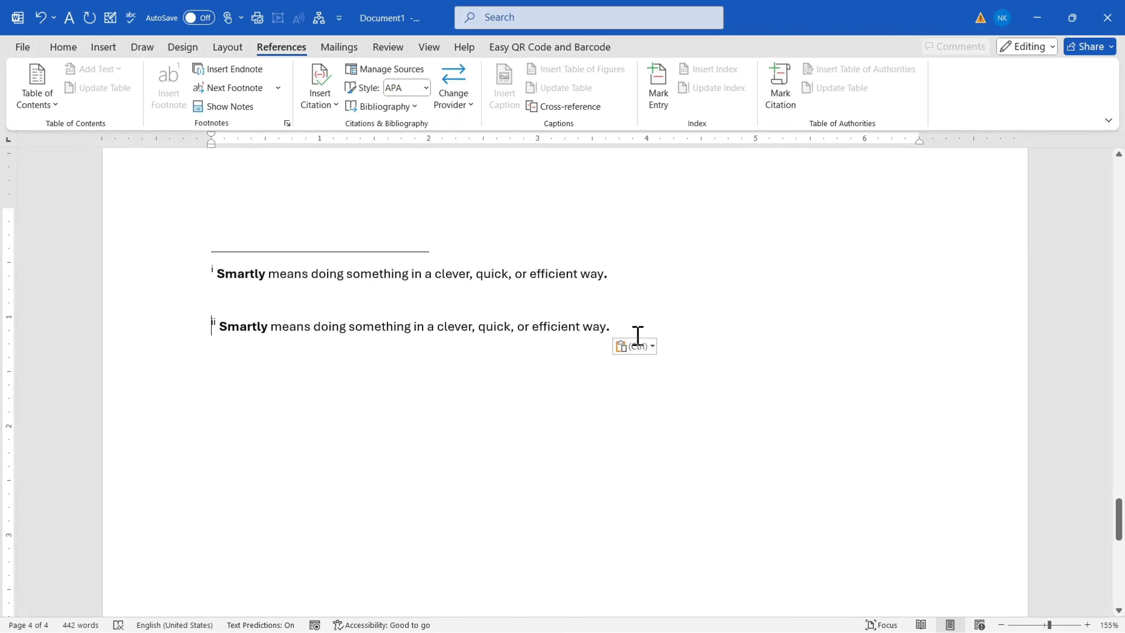
scroll(335, 332, up, 5)
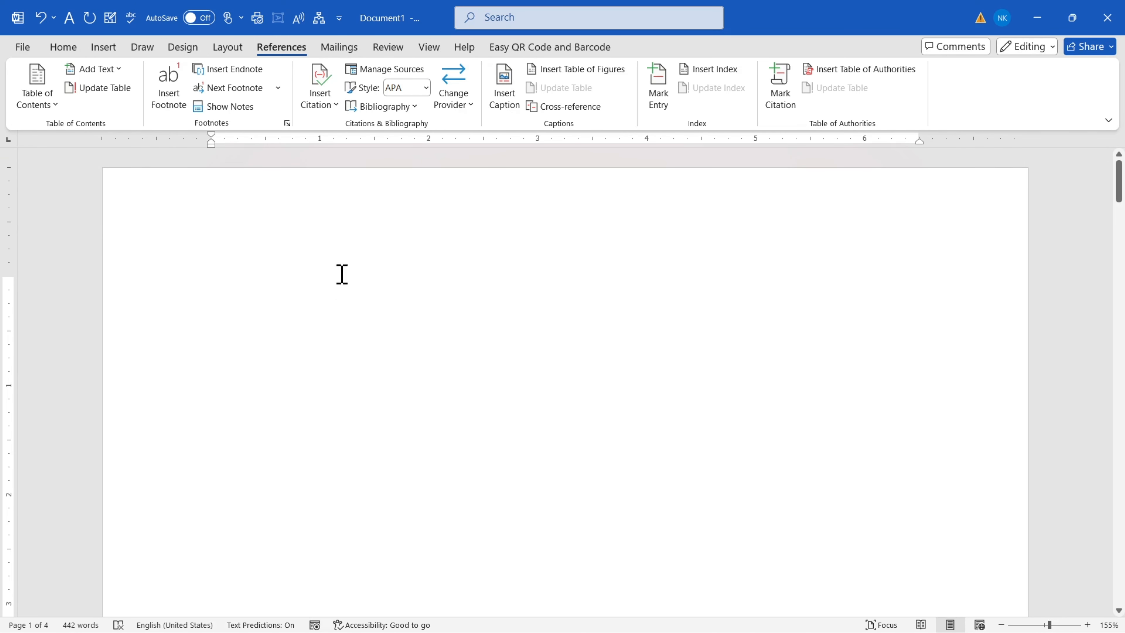
scroll(383, 225, down, 4)
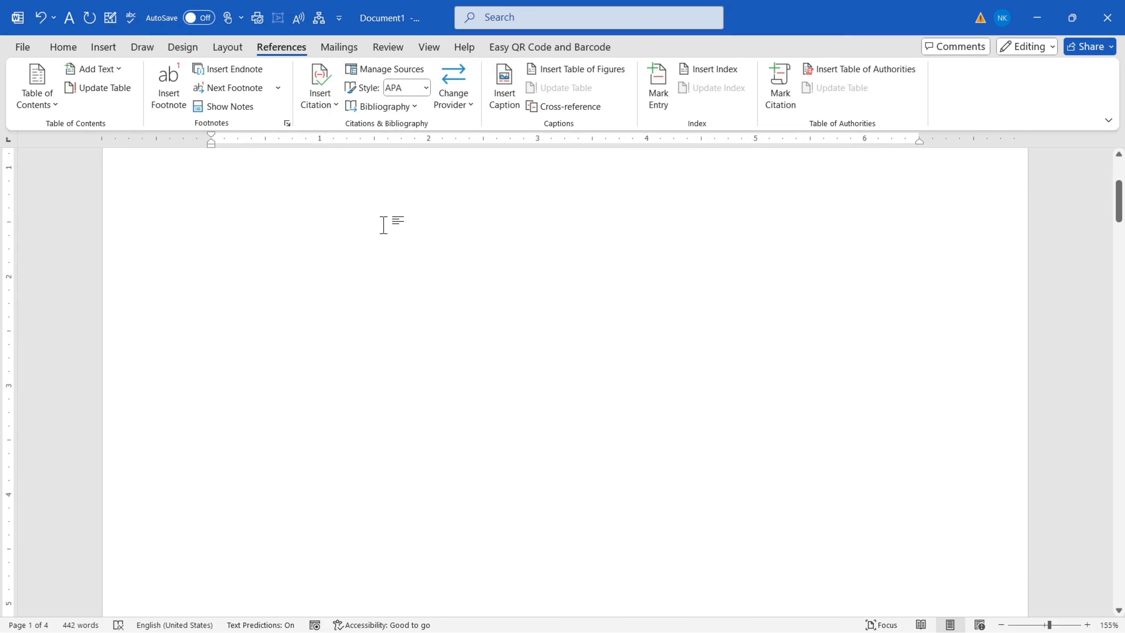
scroll(385, 227, down, 20)
scroll(396, 228, up, 12)
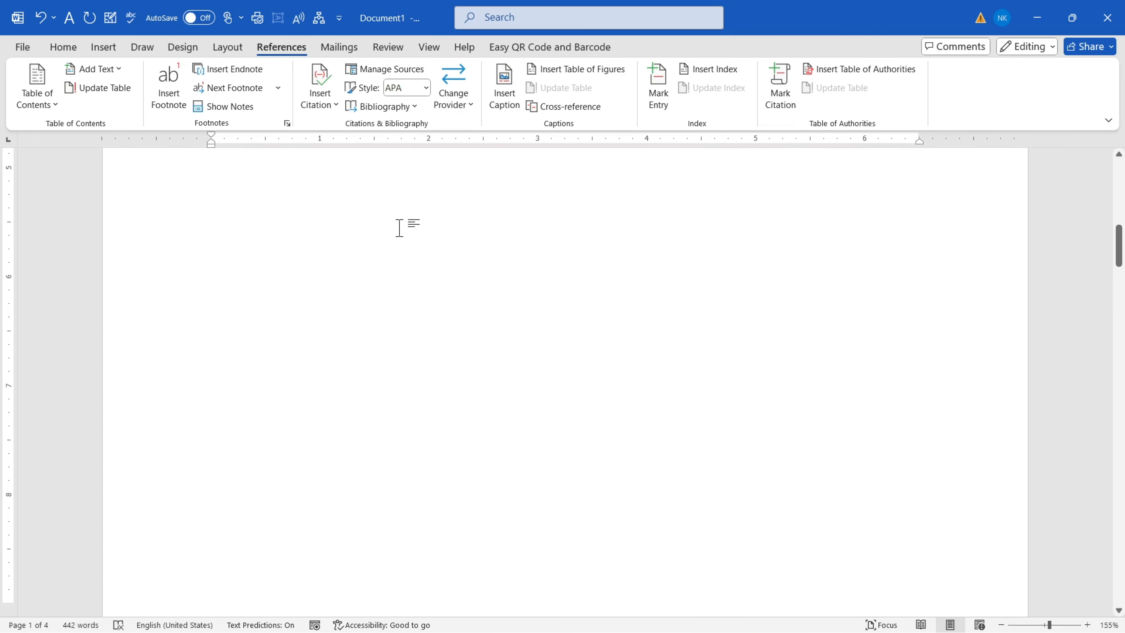
scroll(399, 228, up, 12)
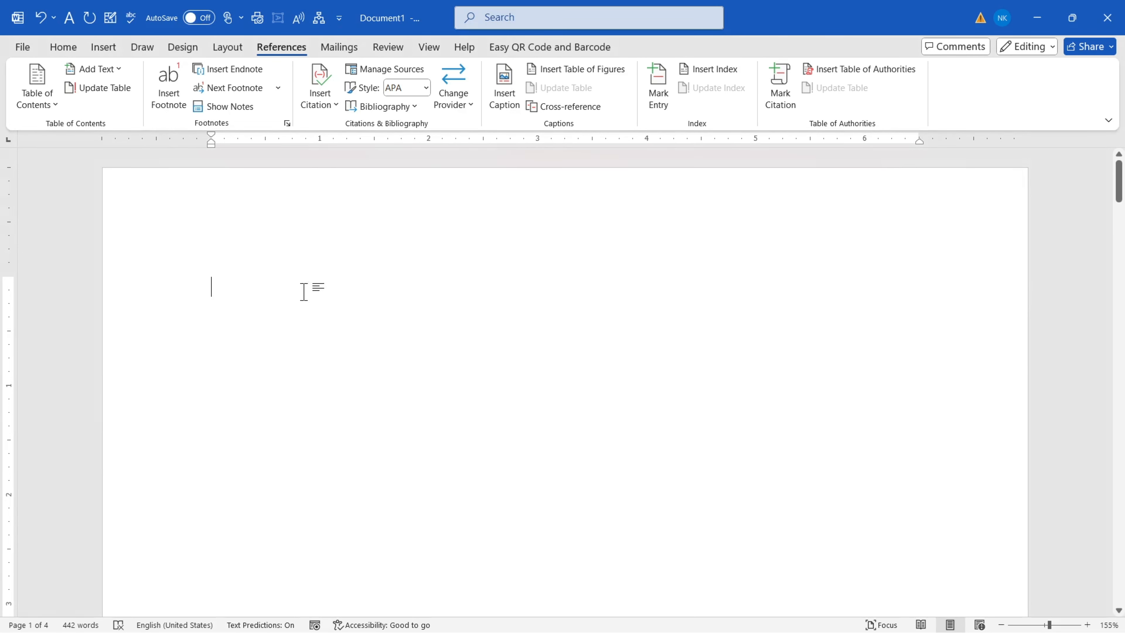
scroll(304, 292, down, 18)
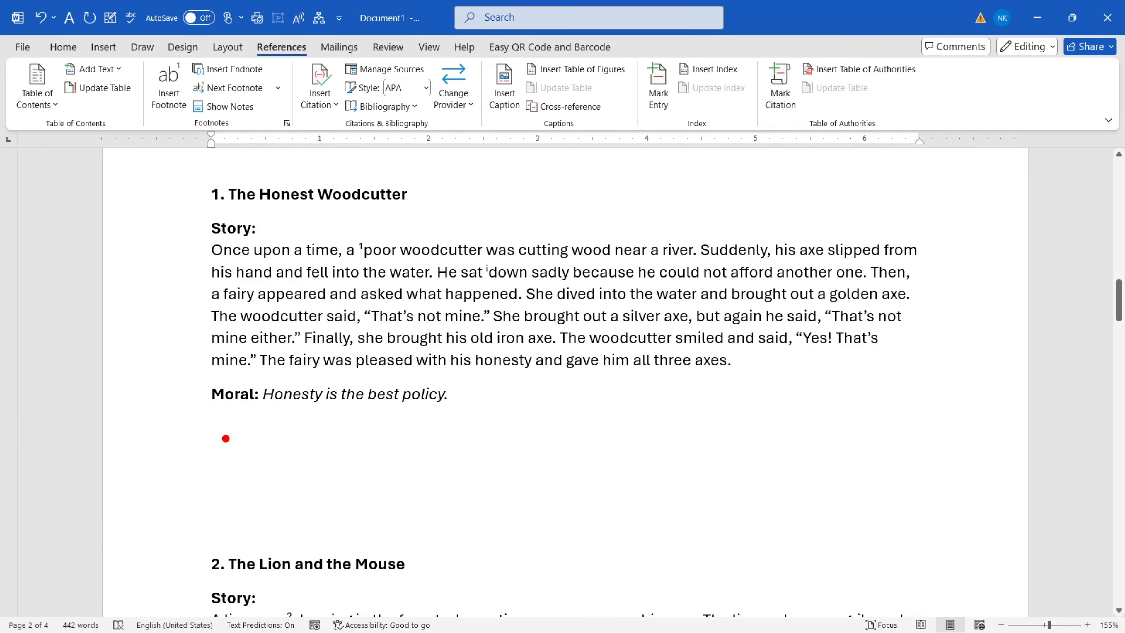
mouse_move(213, 423)
mouse_down()
mouse_move(445, 487)
mouse_move(898, 520)
mouse_move(981, 544)
mouse_up()
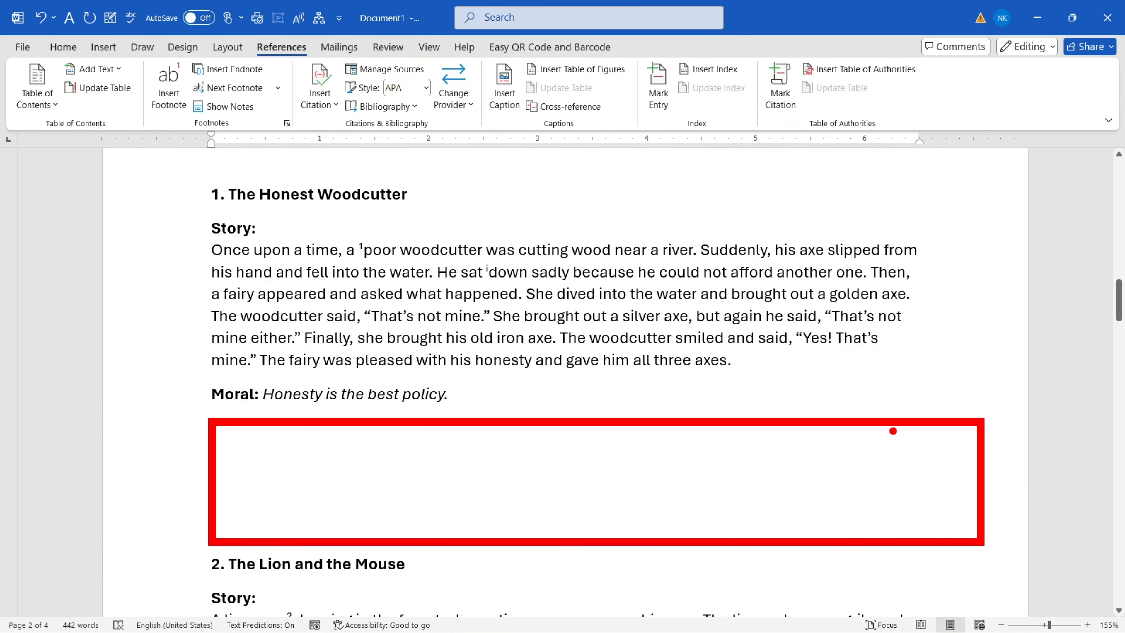
drag(892, 431, 976, 534)
drag(242, 448, 441, 448)
drag(243, 471, 624, 462)
drag(245, 496, 633, 489)
drag(256, 522, 713, 519)
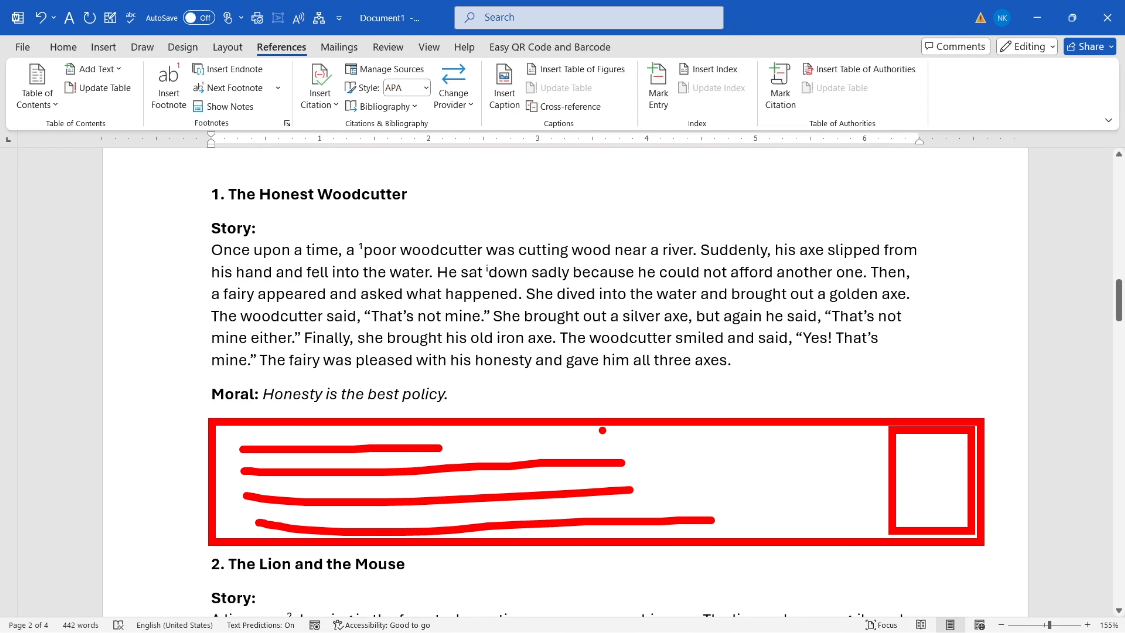
key(Escape)
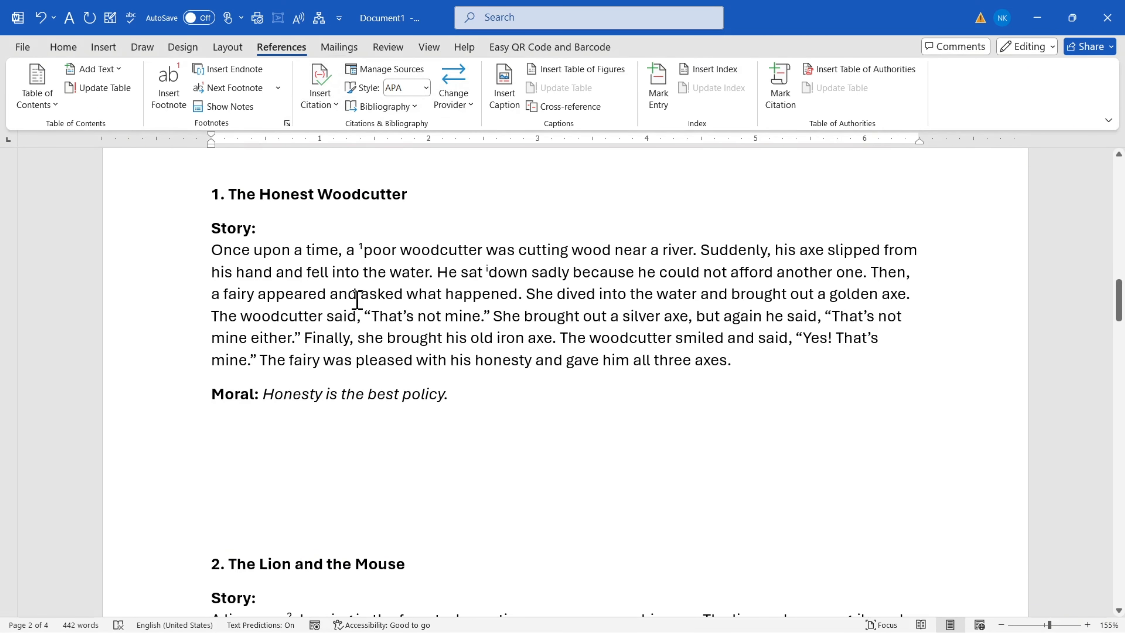
scroll(391, 359, up, 15)
scroll(333, 248, down, 2)
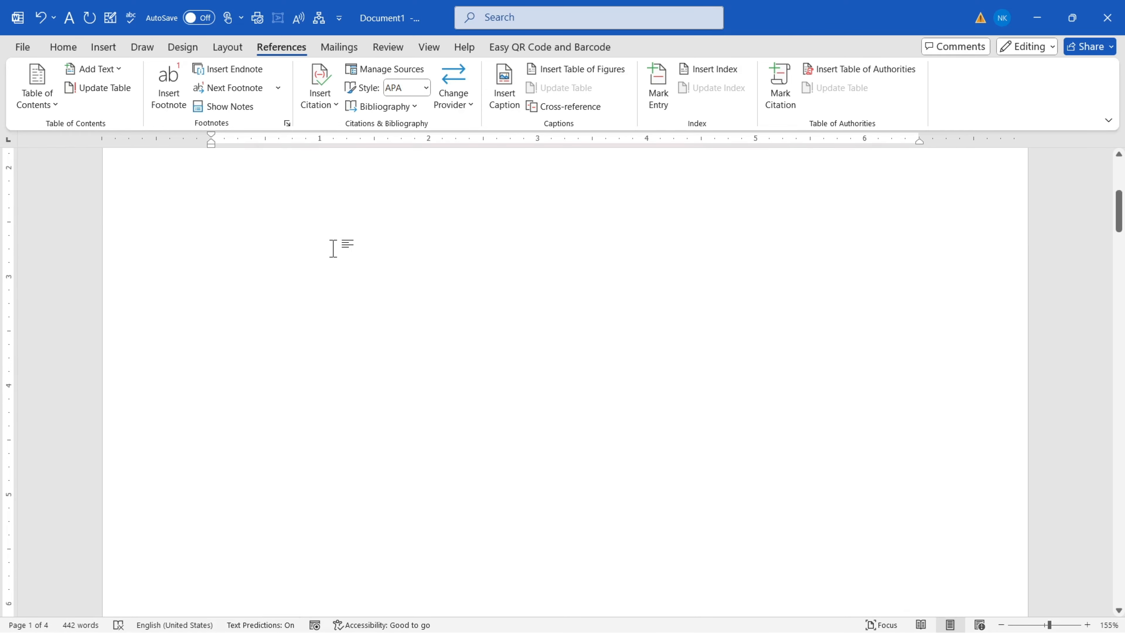
Place the cursor at the end of the moral line of The Honest Woodcutter.
scroll(333, 248, down, 12)
scroll(479, 397, up, 3)
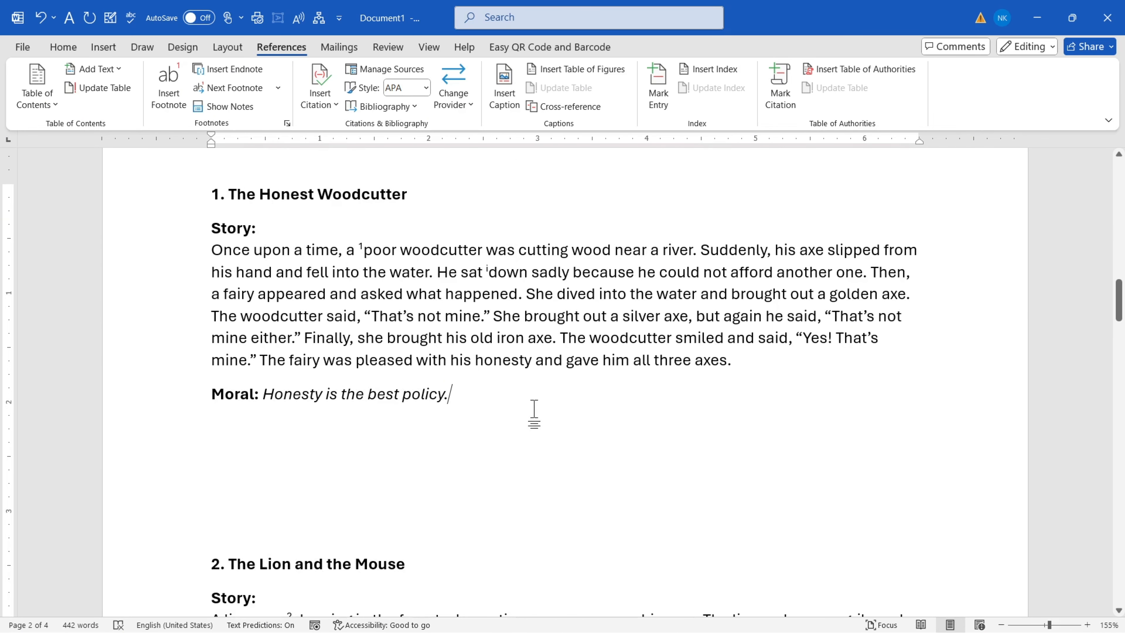
click(459, 406)
click(318, 107)
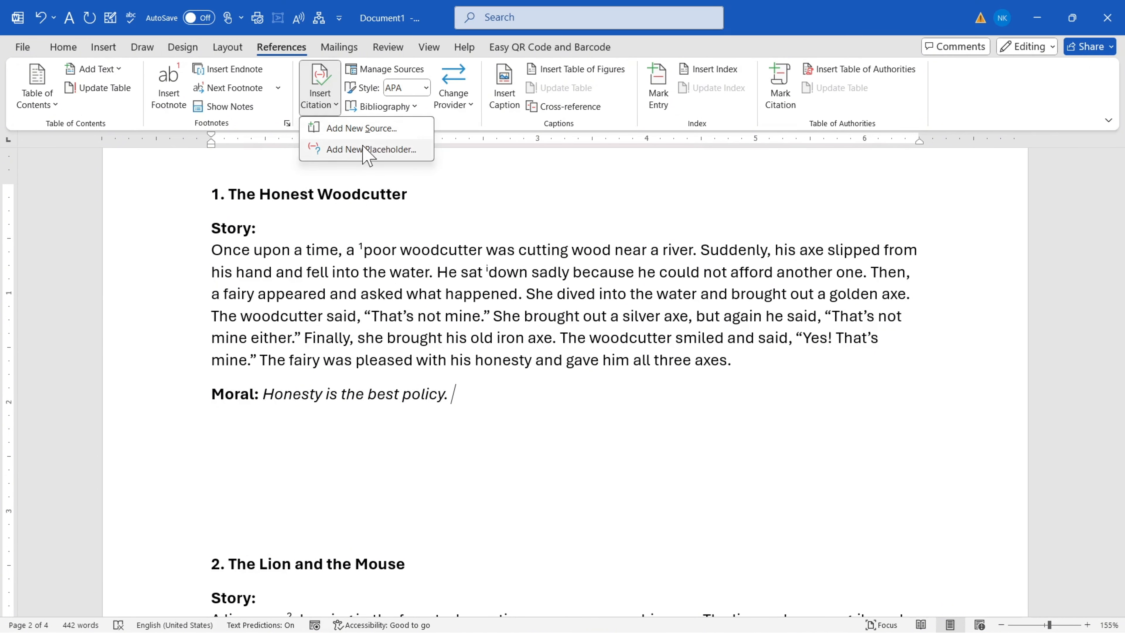
click(340, 130)
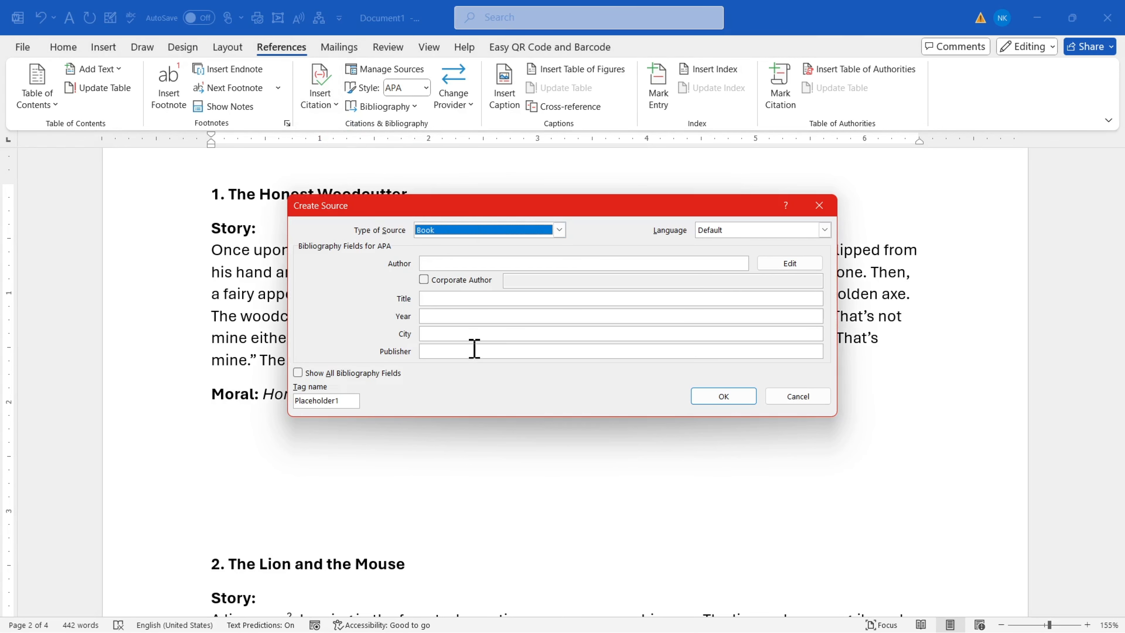
drag(499, 210, 480, 189)
click(802, 185)
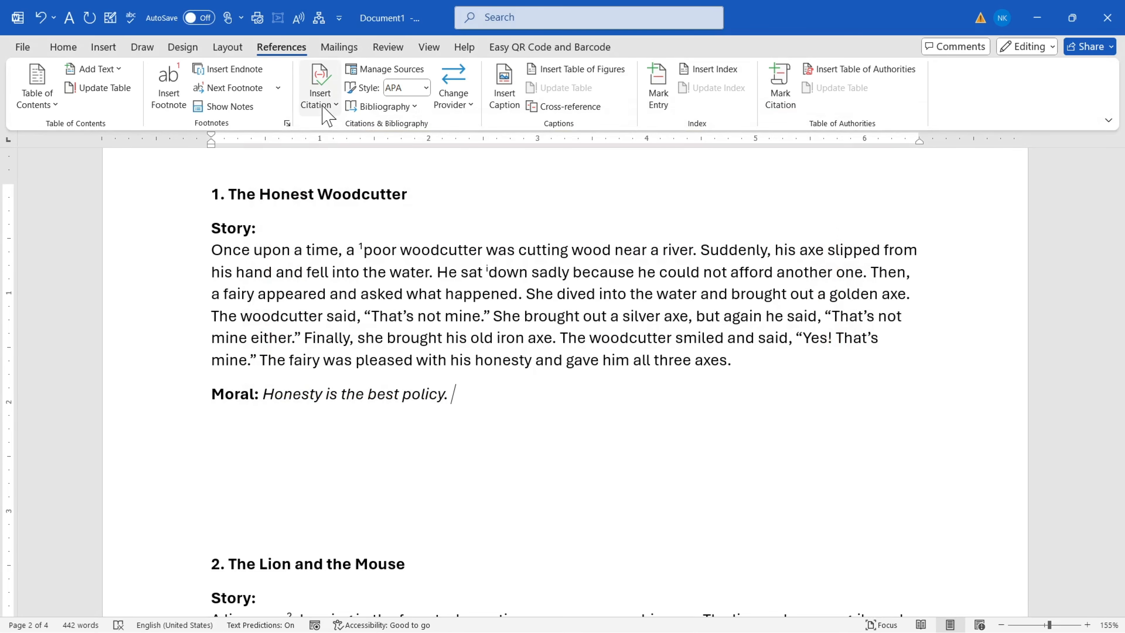
Insert a citation placeholder named Placeholder1 after the moral of The Honest Woodcutter.
click(322, 107)
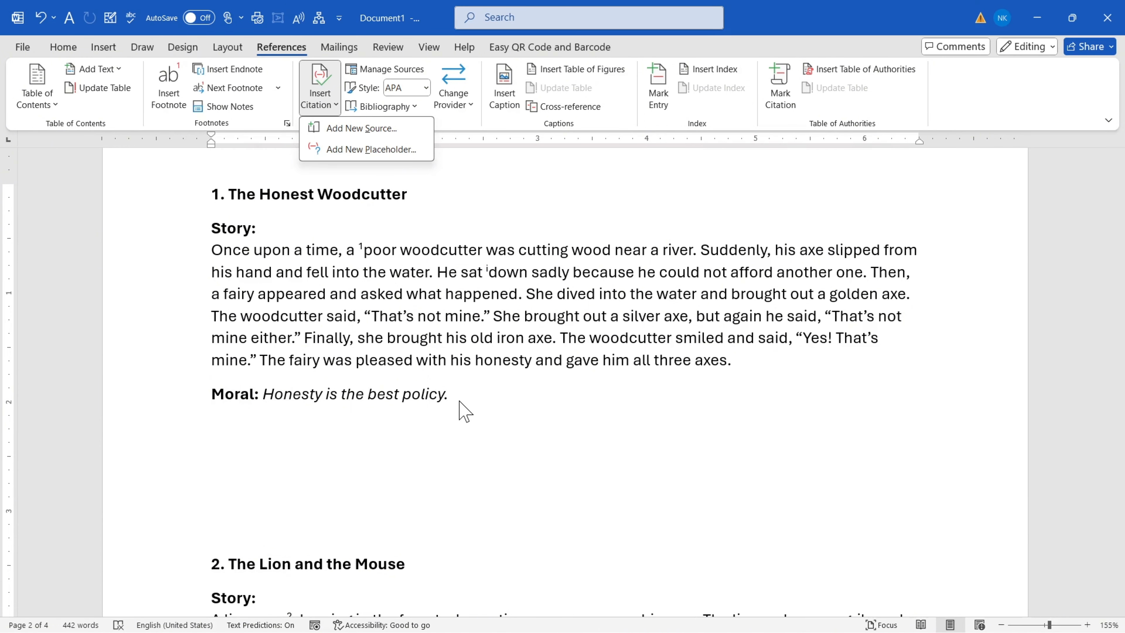
click(344, 151)
click(500, 327)
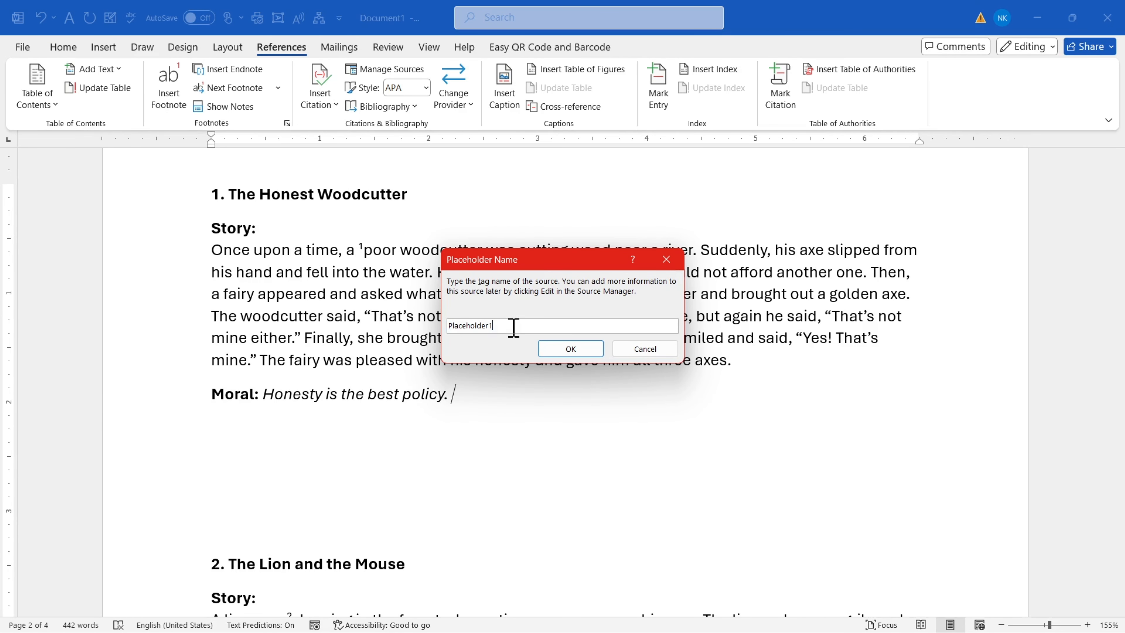
drag(512, 326, 371, 337)
click(570, 349)
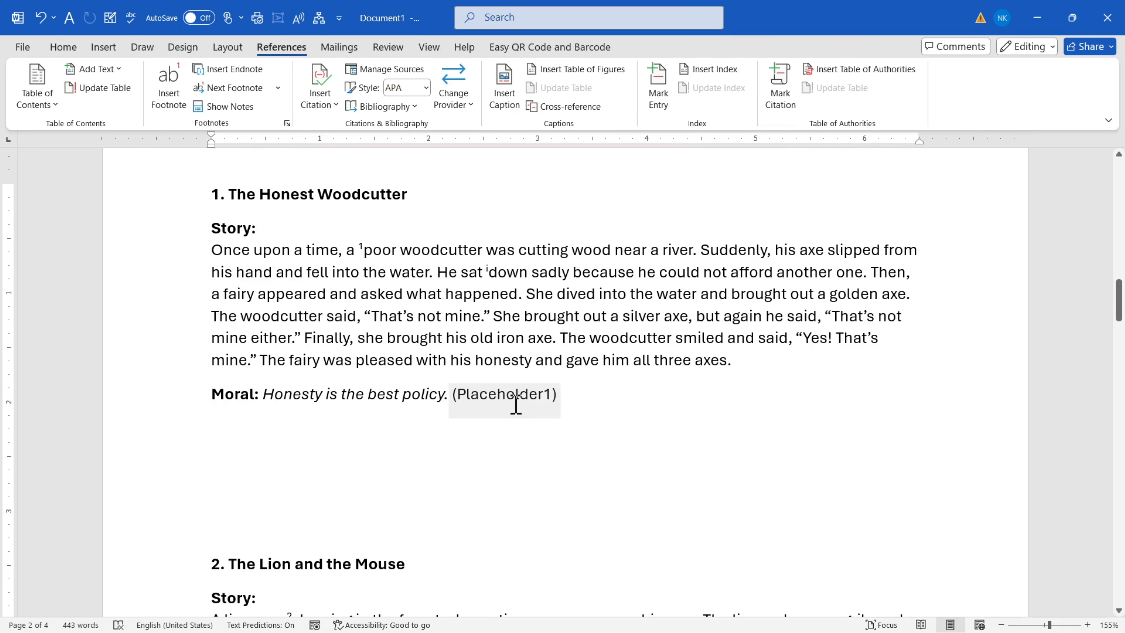
Begin adding a new citation source of type Book after the placeholder in The Honest Woodcutter.
click(319, 95)
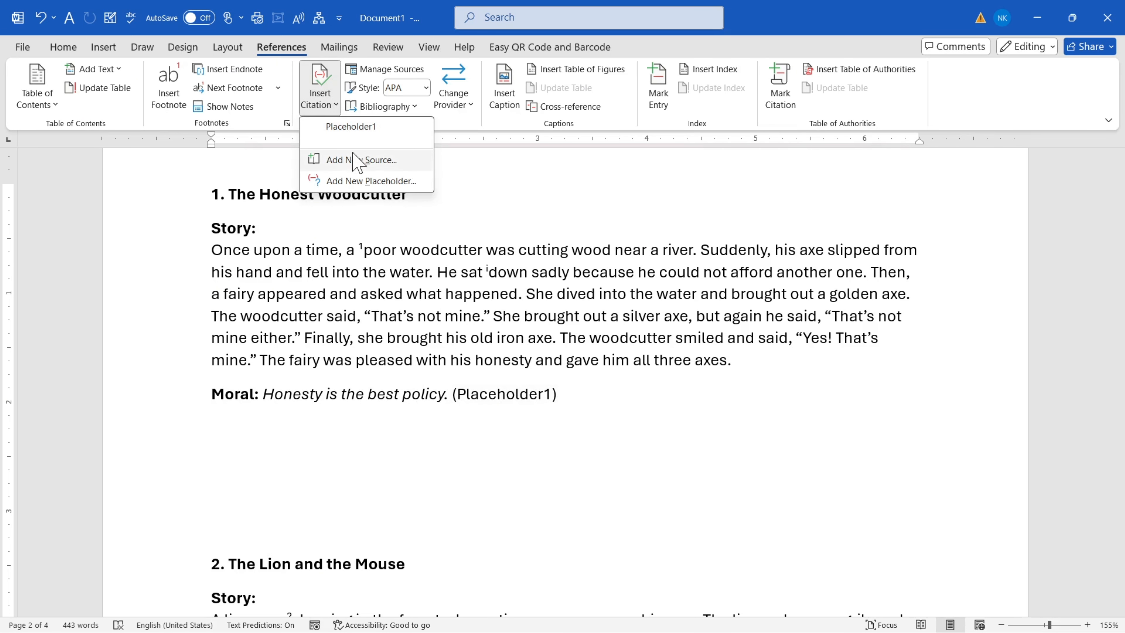
click(382, 163)
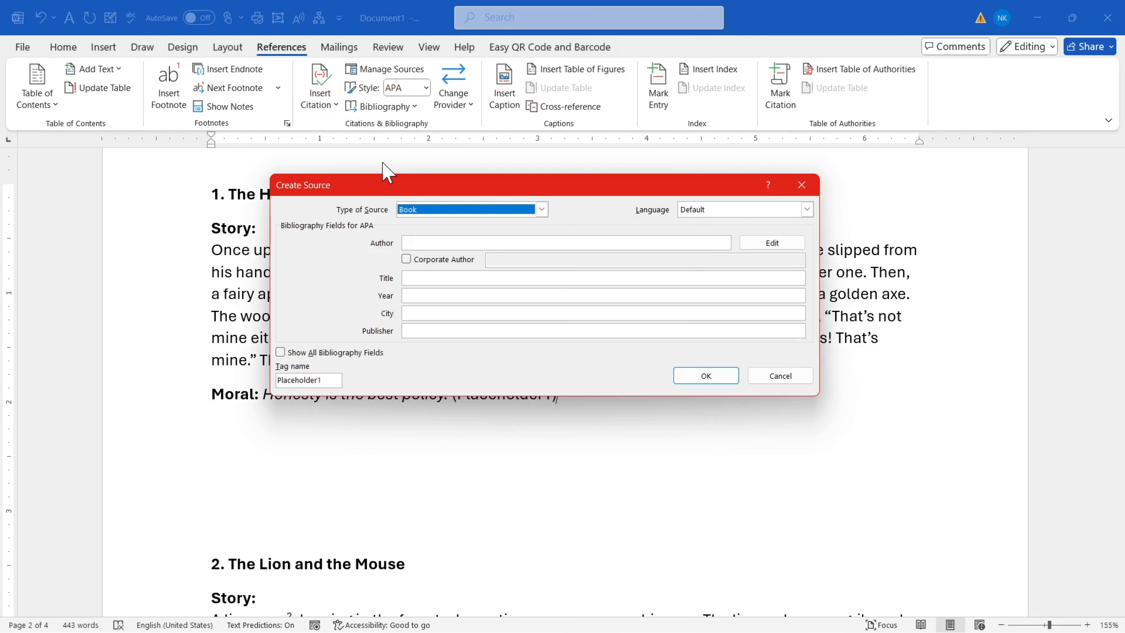
click(425, 243)
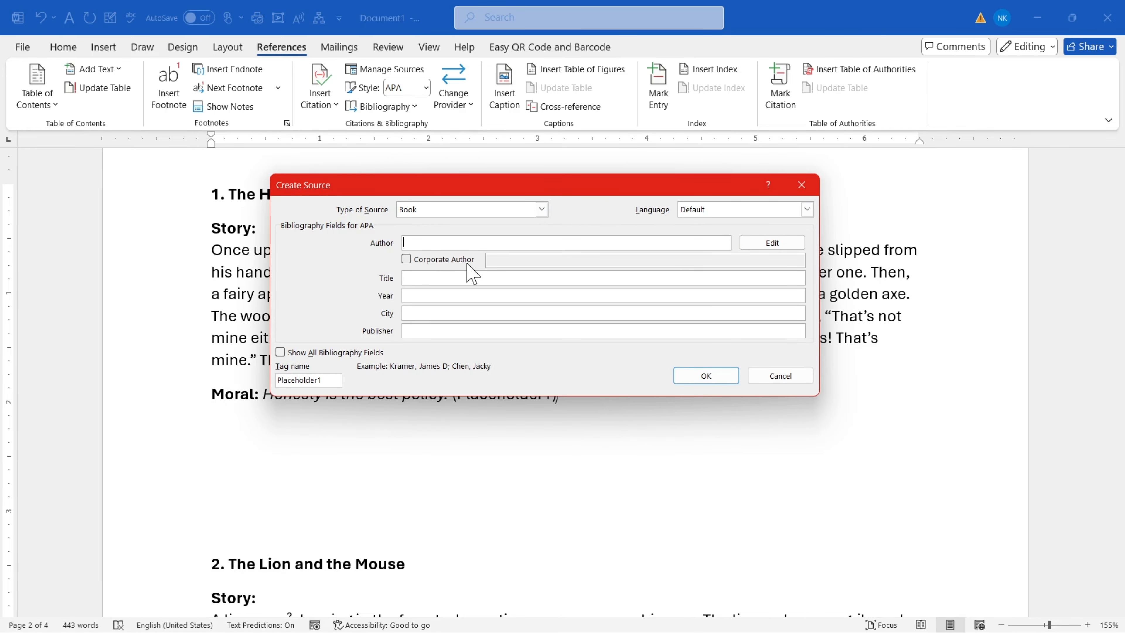
Show all bibliography fields of the new source, examine the full list, and return to the short field list.
click(338, 353)
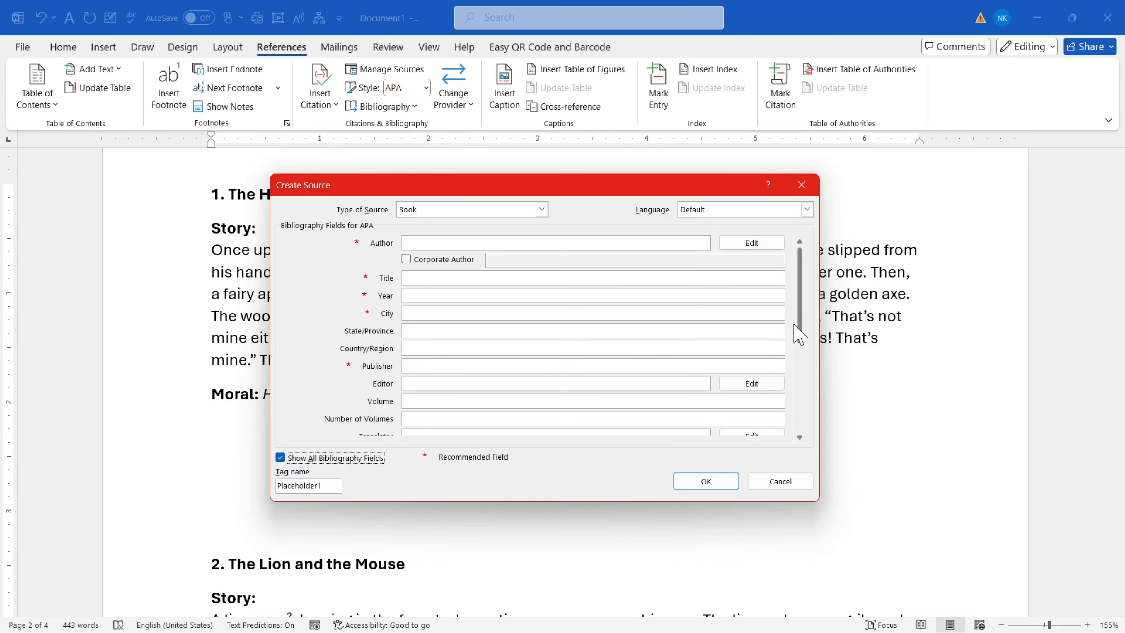
scroll(804, 447, down, 5)
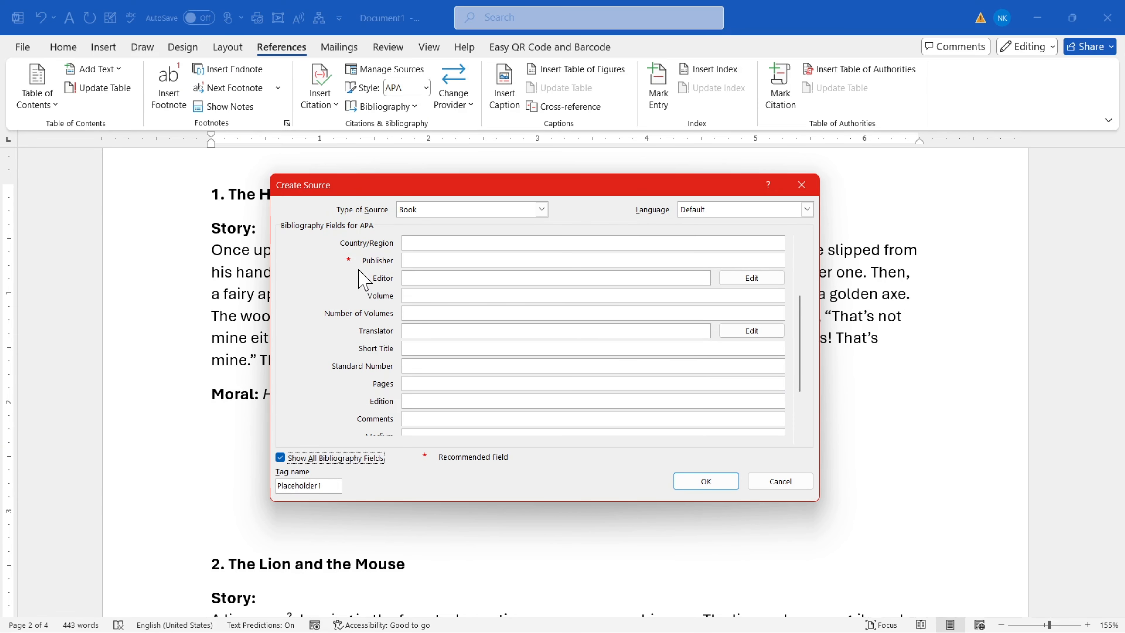
click(800, 243)
click(800, 243)
click(799, 243)
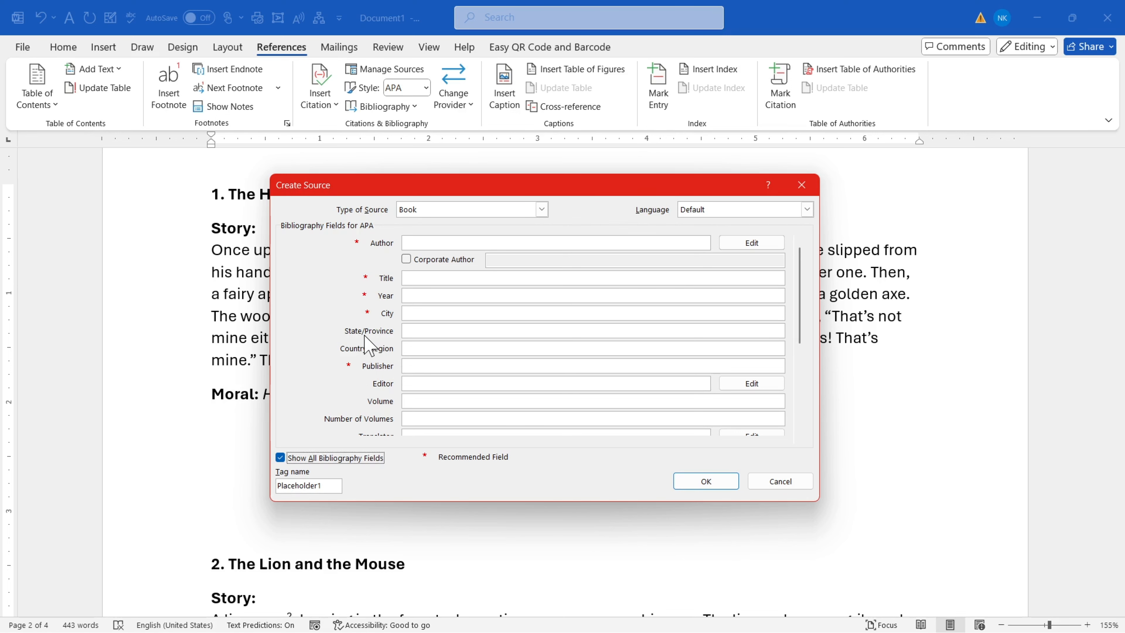
click(291, 458)
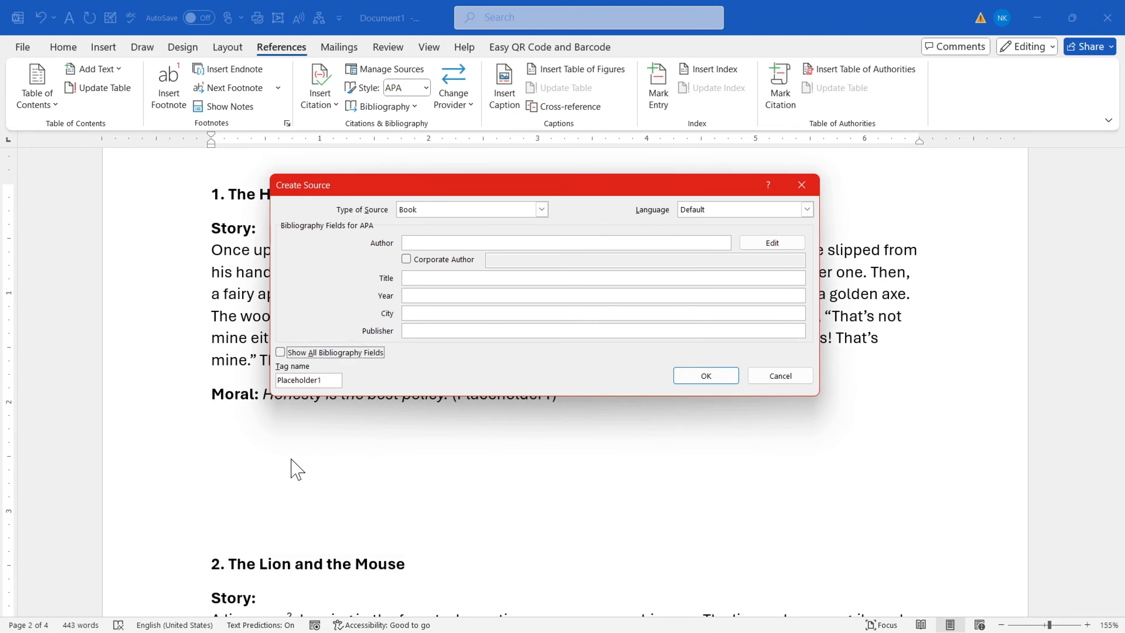
Enter the author's full name and the title "The Honest Woodcuter" for the new source.
click(422, 243)
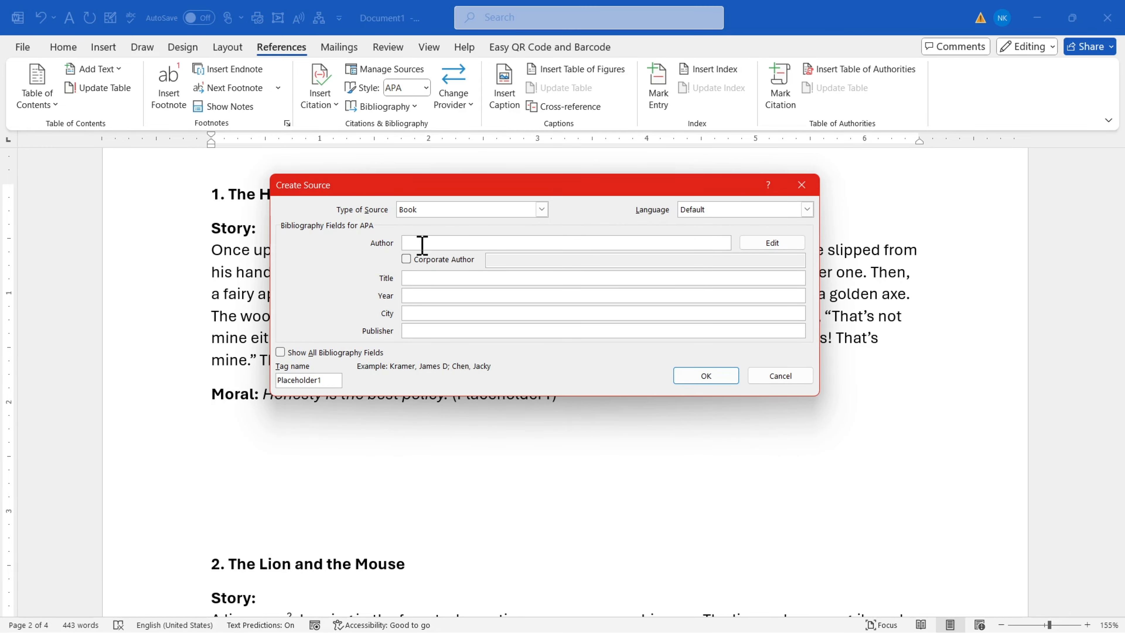
text(Naseeb Khan)
key(Tab)
key(Tab)
key(Tab)
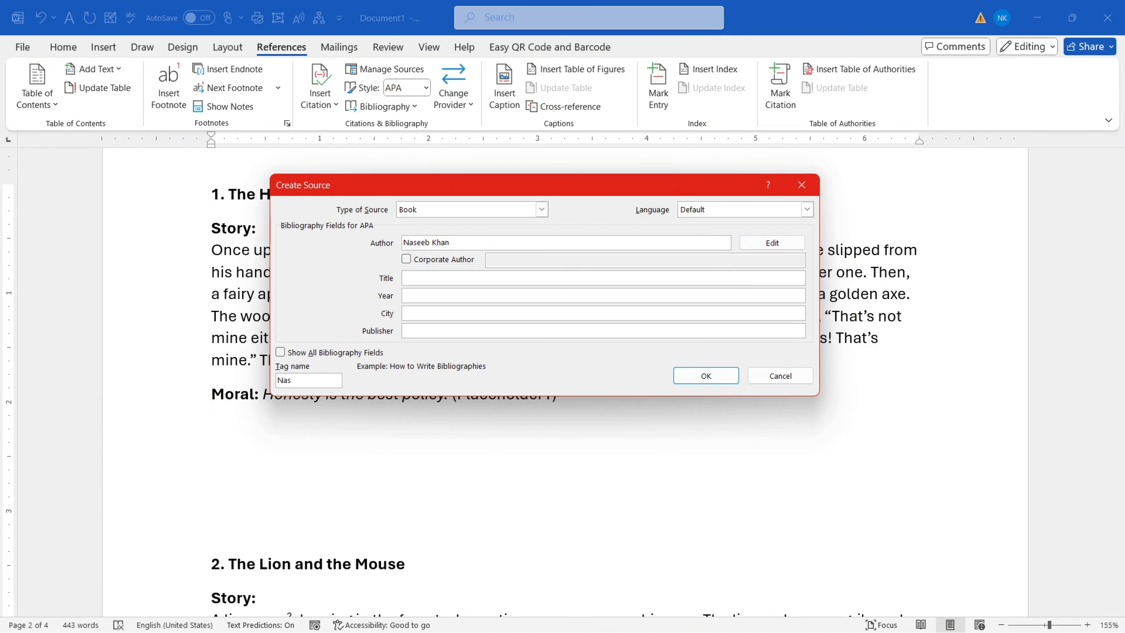
drag(341, 185, 294, 273)
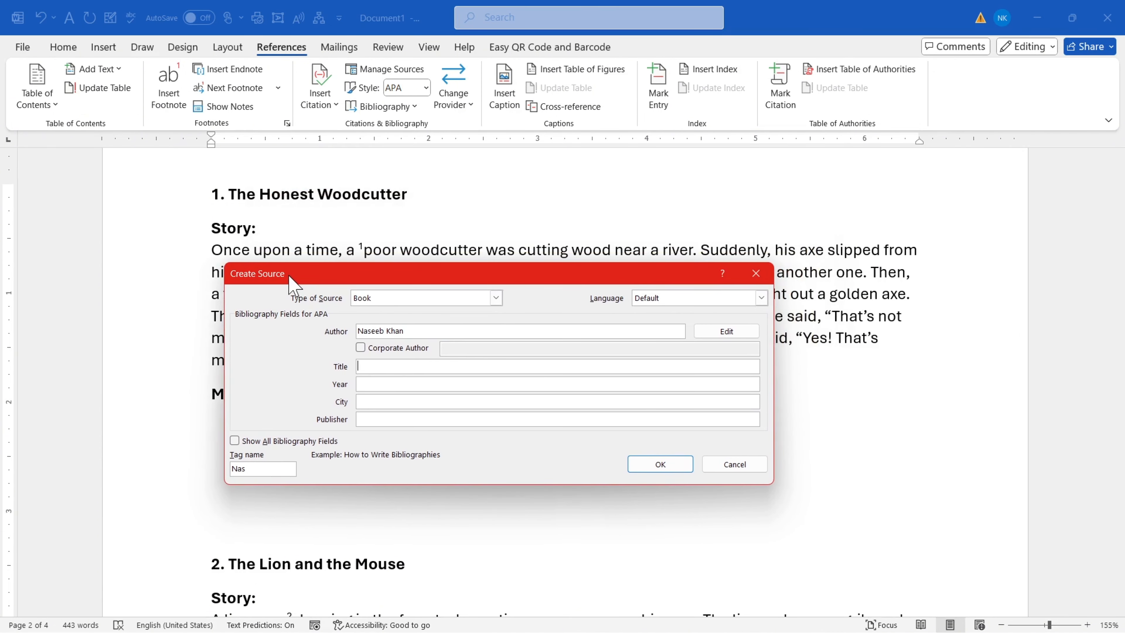
text(The Honest Woo)
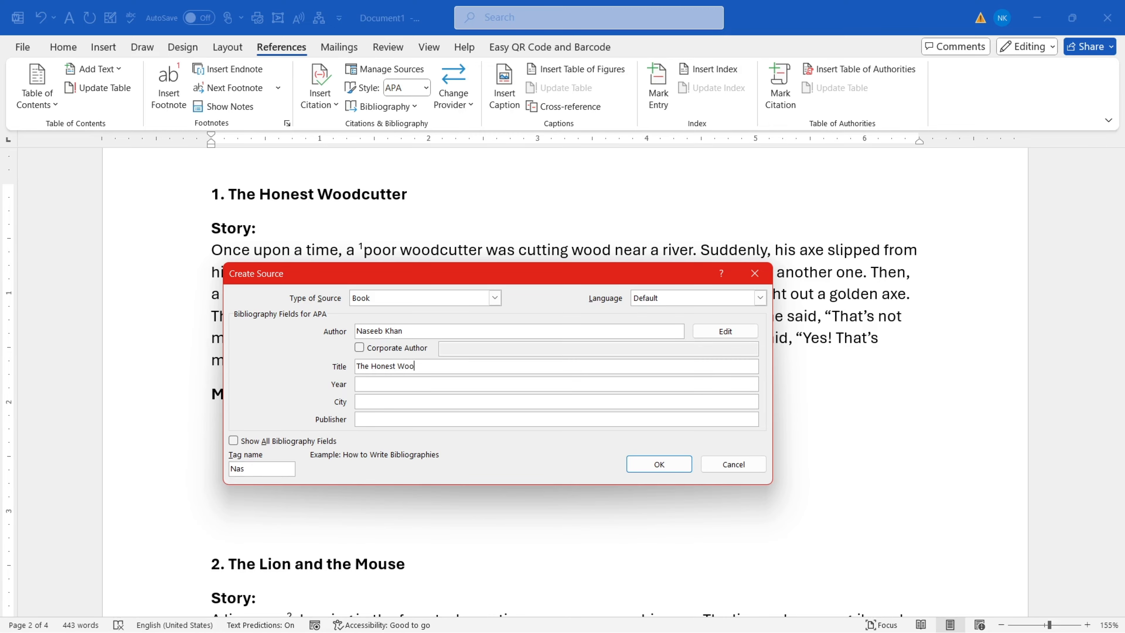
text(dcuter)
Set the source's year to 2001, city to Quetta and publisher to NaseebCodeStudio, and insert its citation.
click(445, 383)
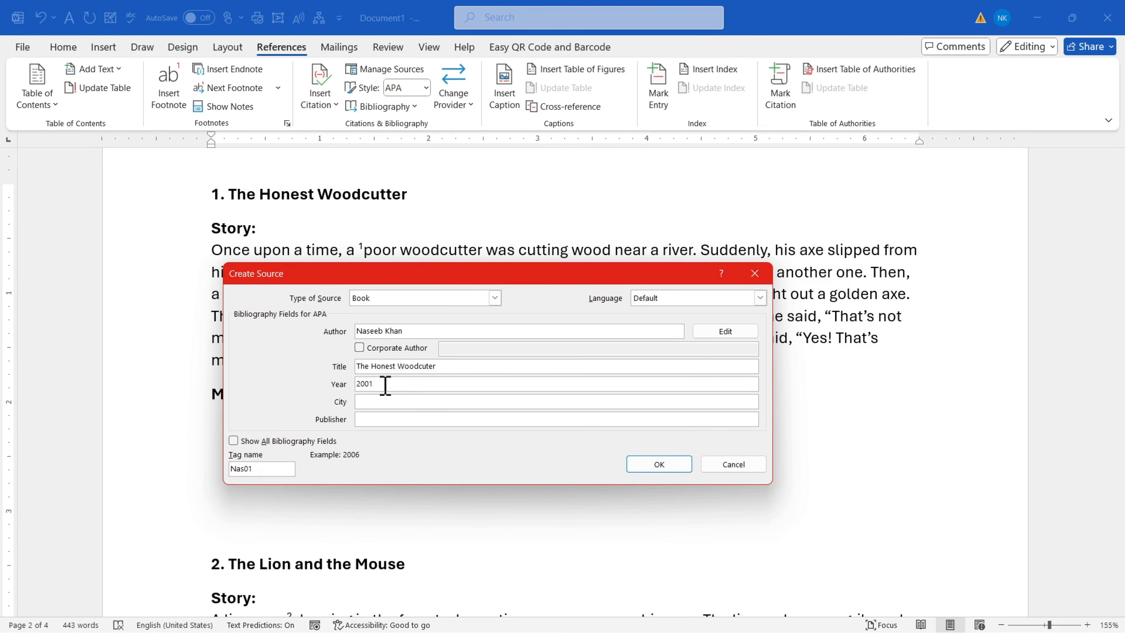
drag(385, 385, 270, 389)
click(371, 402)
click(357, 419)
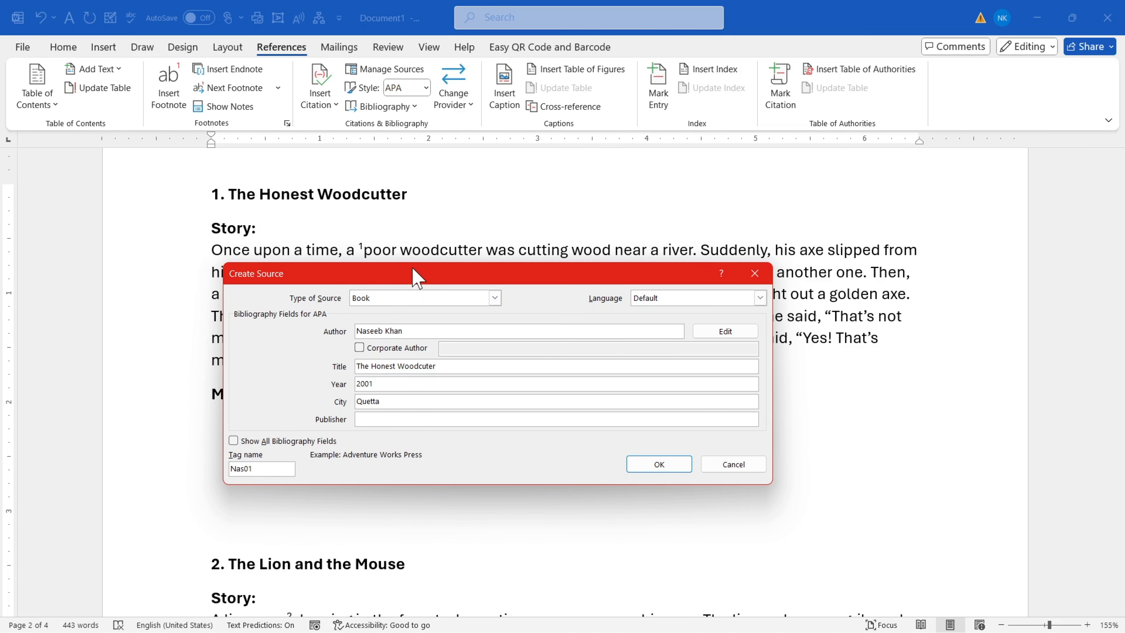
drag(419, 276, 453, 265)
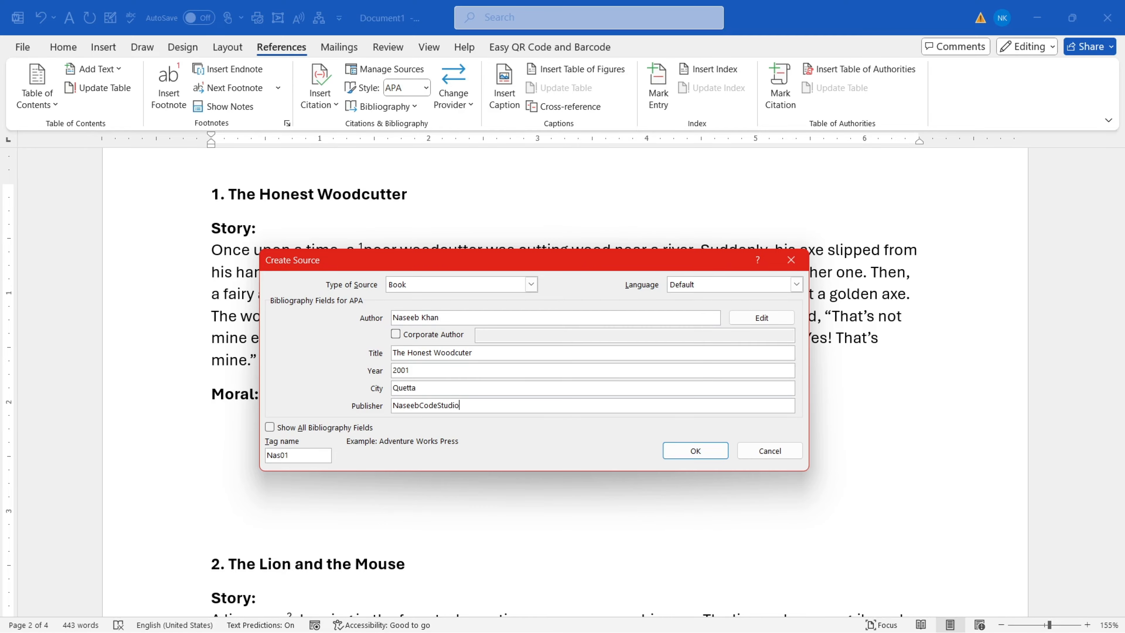
click(693, 451)
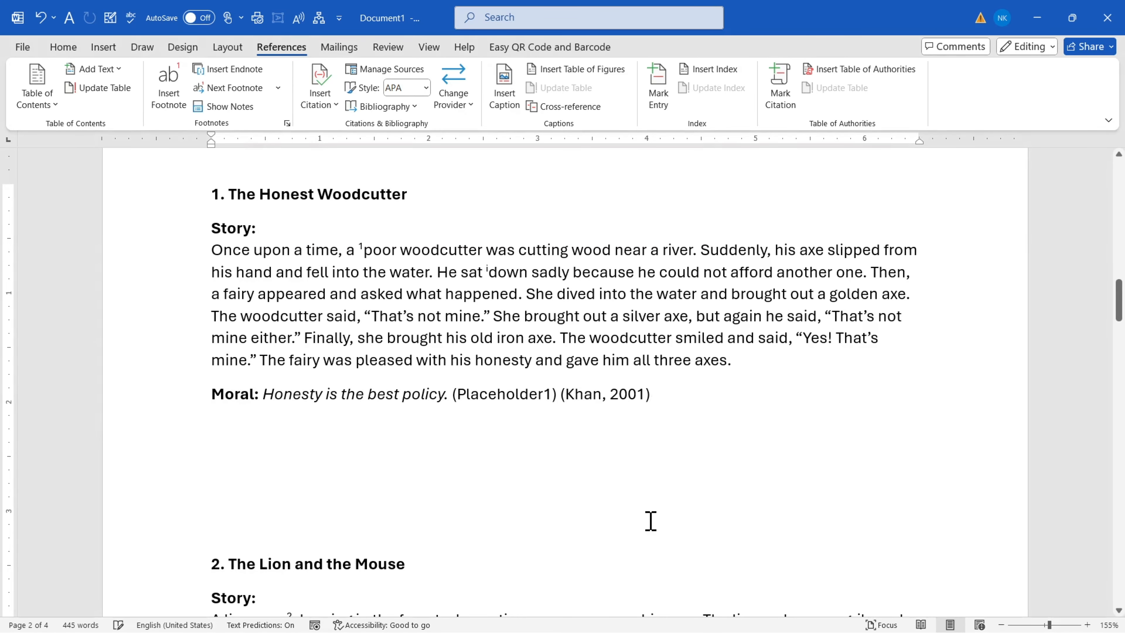
Start a new book source after the moral of The Lion and the Mouse, with the author's name and title "The Lion and the mouse".
scroll(537, 443, down, 5)
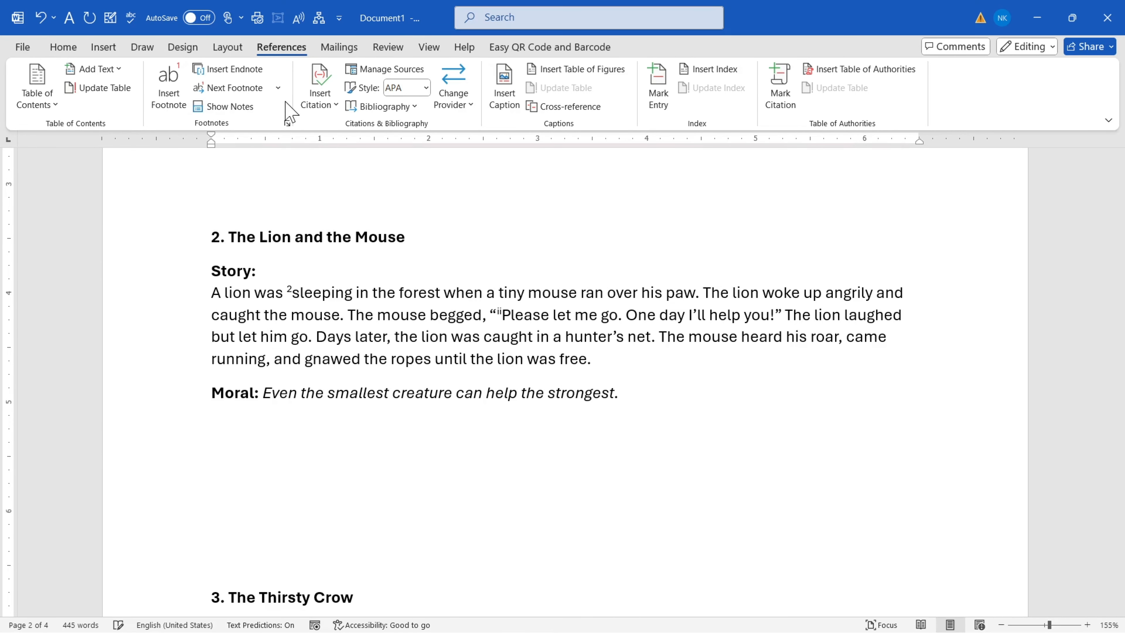
click(320, 99)
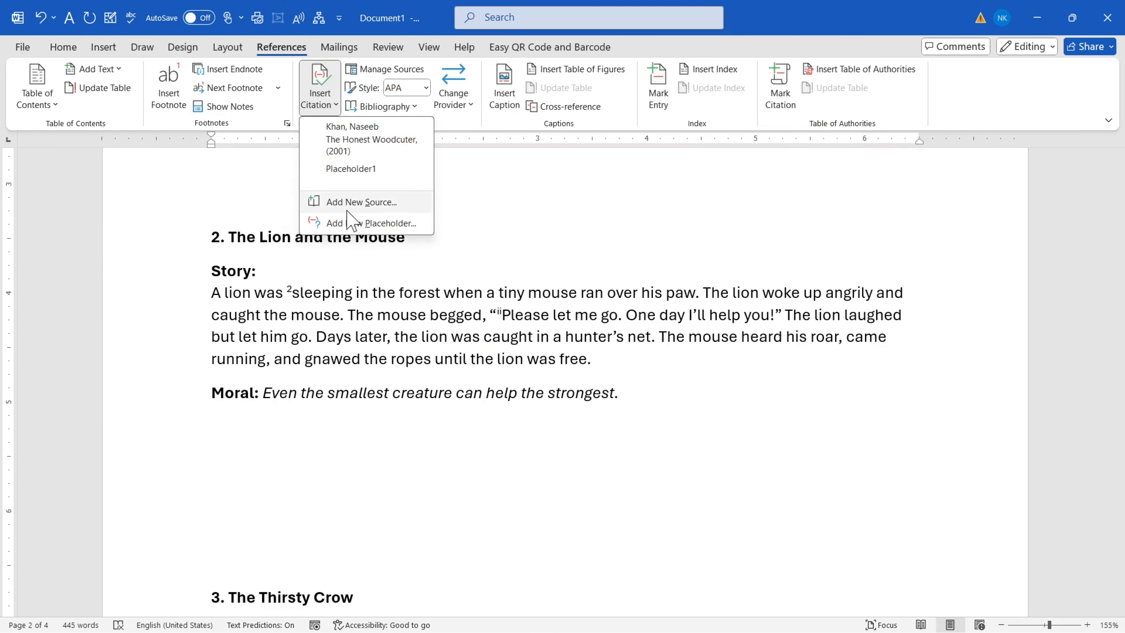
click(382, 205)
click(442, 318)
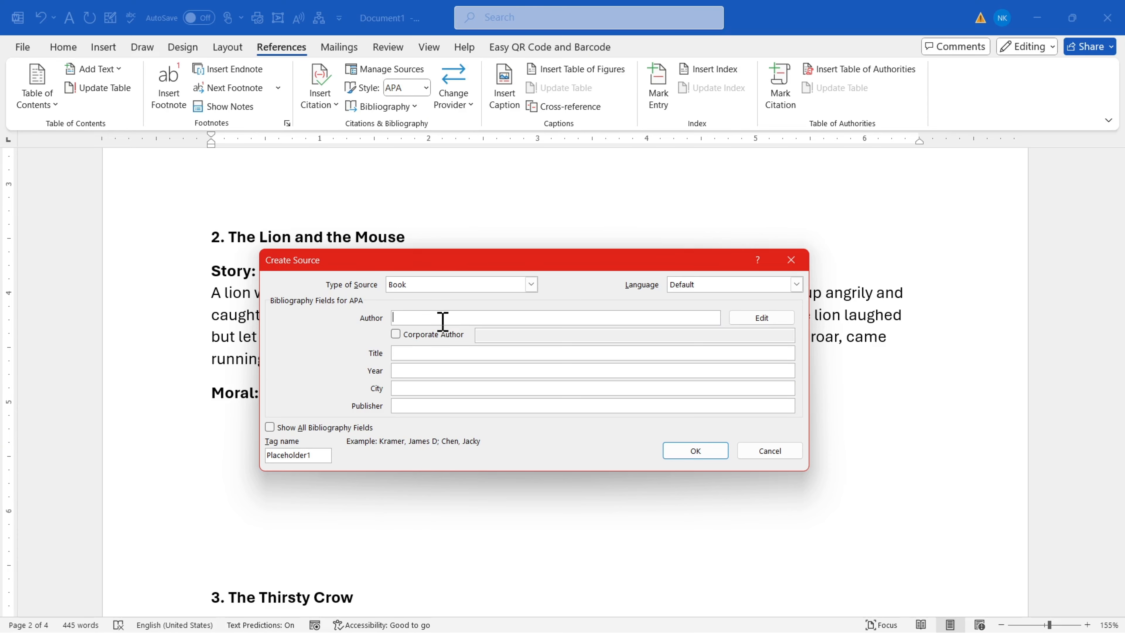
text(Ali)
key(Tab)
text(The)
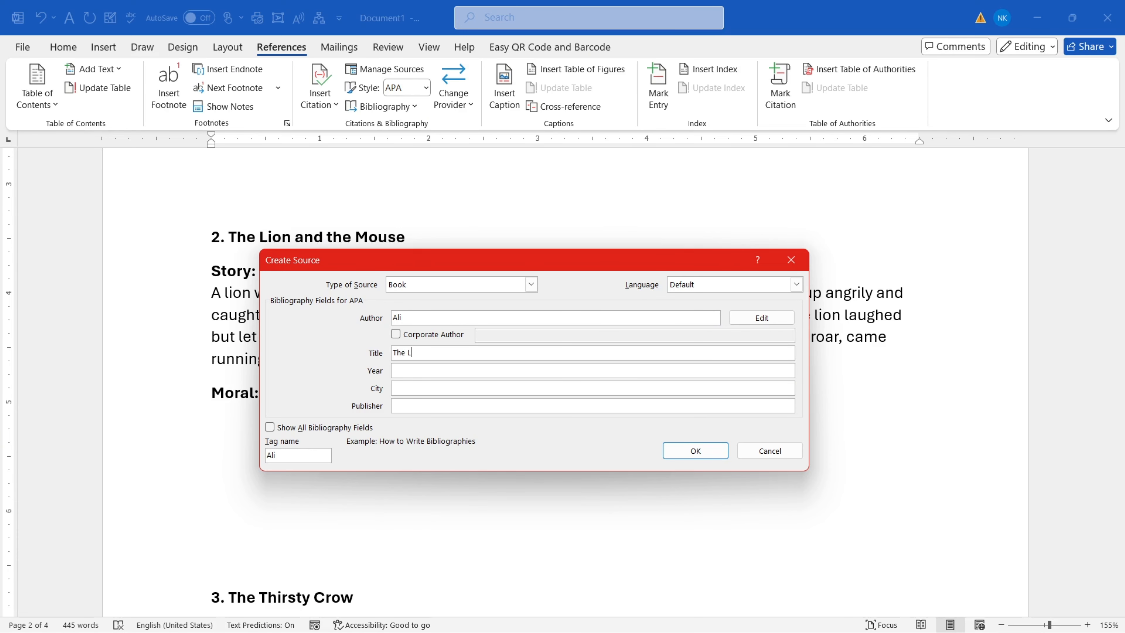
text( Lion and th em)
key(BackSpace)
key(BackSpace)
key(BackSpace)
text(e mouse)
Set the source's year to 2010 and city to KPK, fill in the publisher, and insert its citation.
key(Tab)
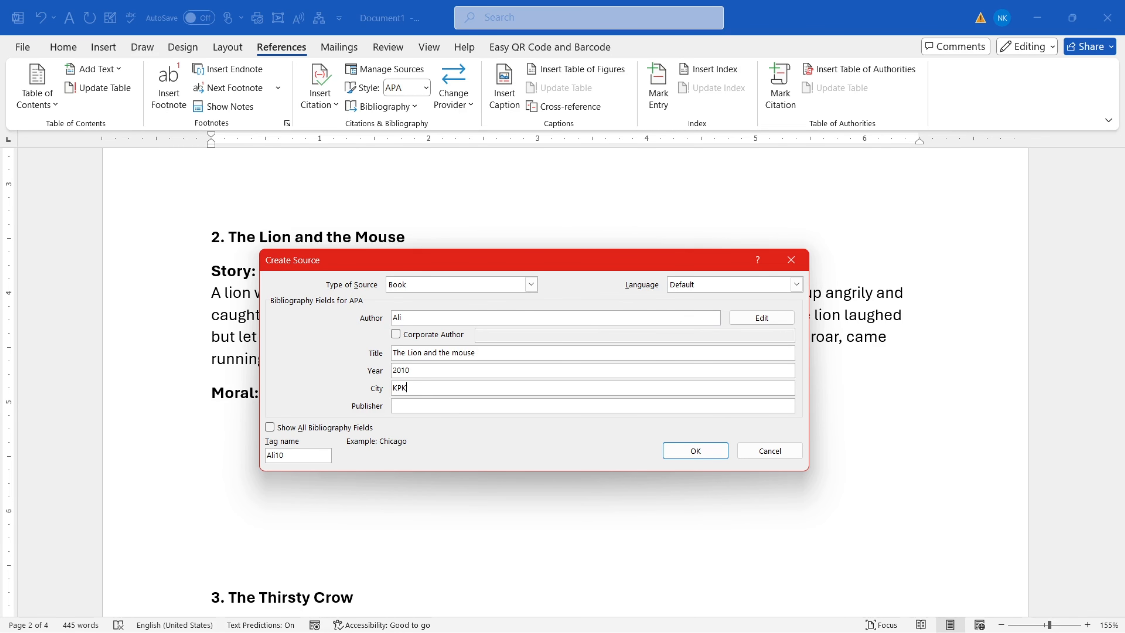
key(Tab)
double_click(420, 405)
click(428, 406)
click(695, 450)
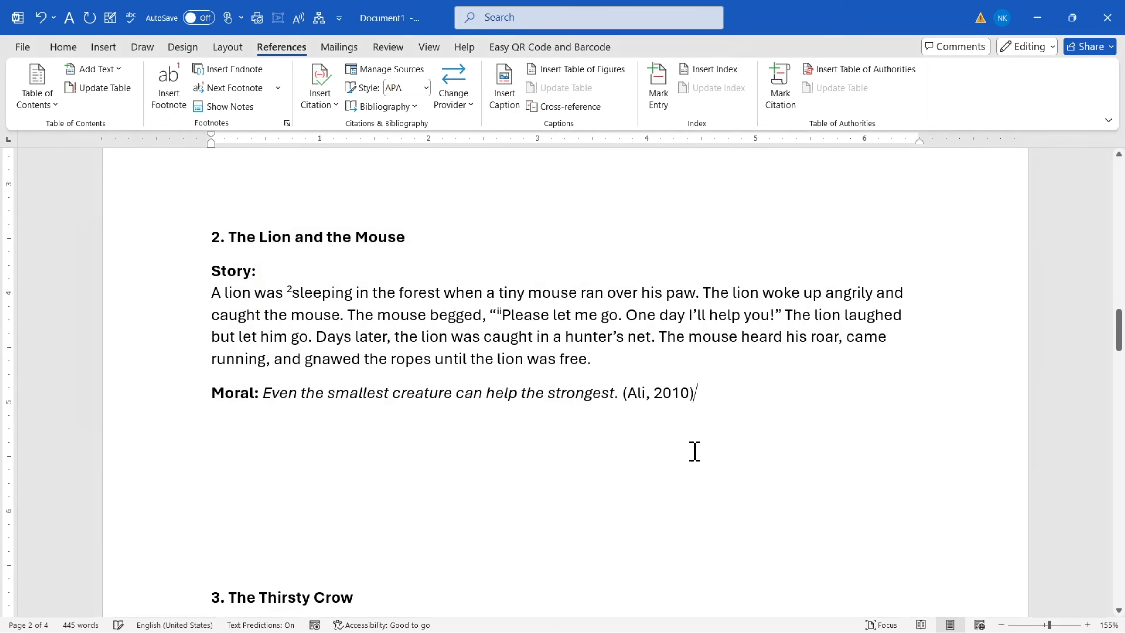
Start a new book source after the moral of The Thirsty Crow and enter the author's name.
scroll(671, 424, down, 5)
scroll(461, 419, down, 5)
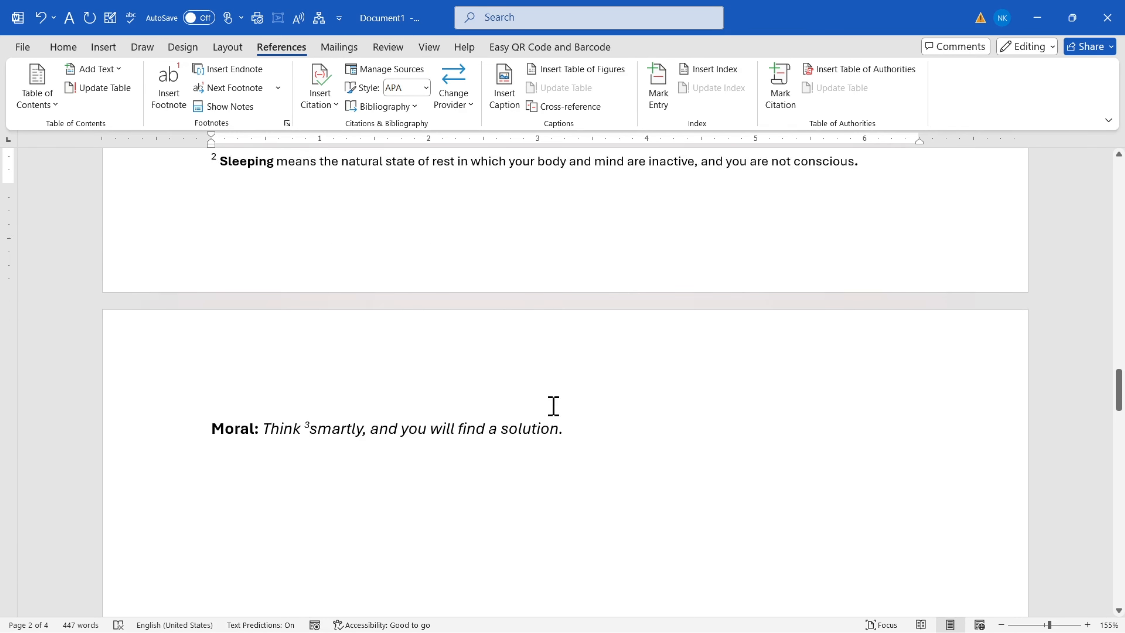
click(575, 375)
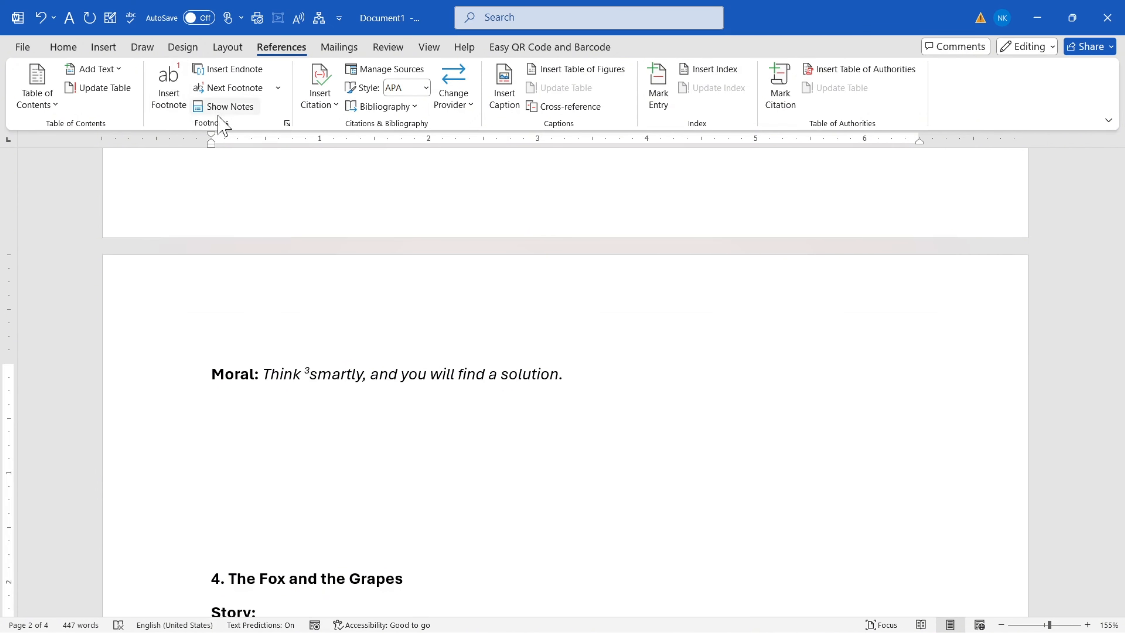
click(320, 99)
click(361, 244)
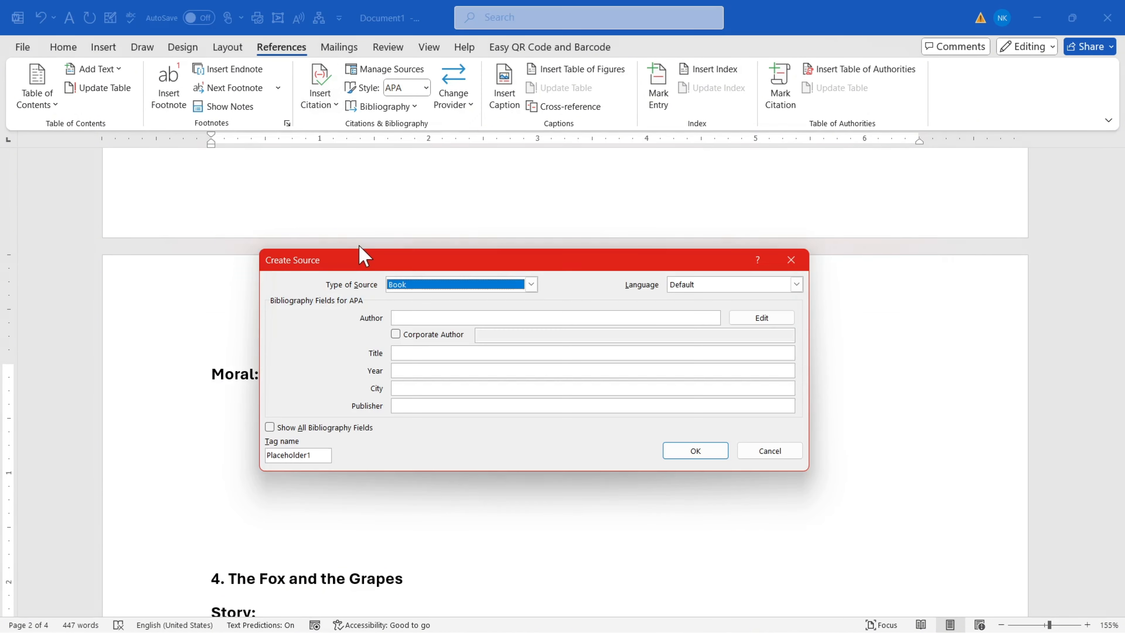
click(449, 318)
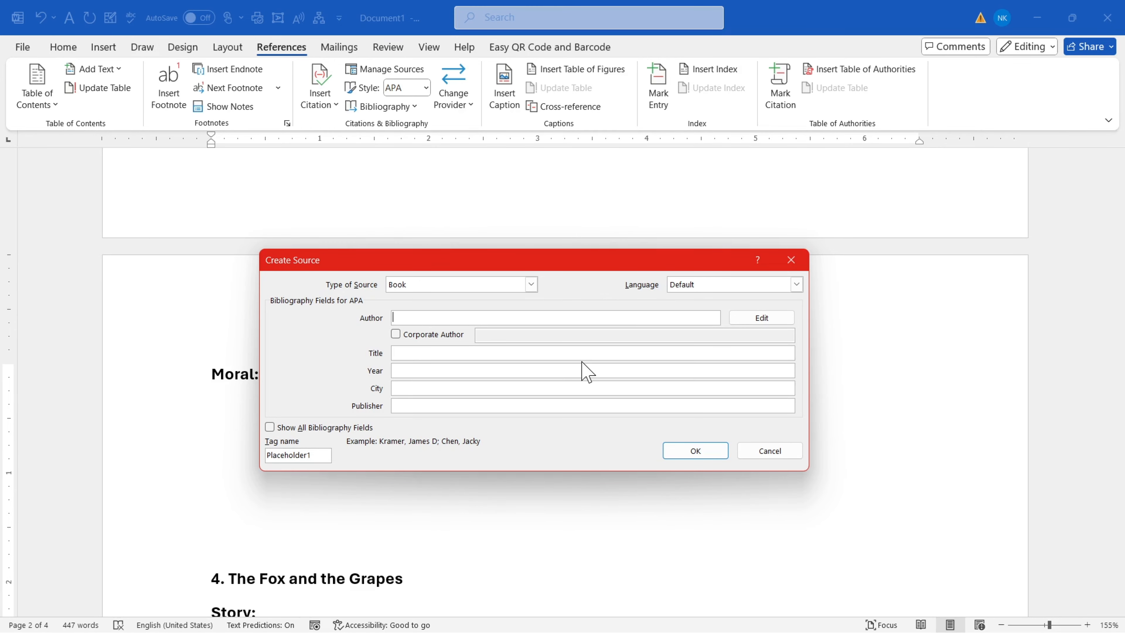
text(A)
key(BackSpace)
text(Lucky)
key(Tab)
key(Tab)
key(Tab)
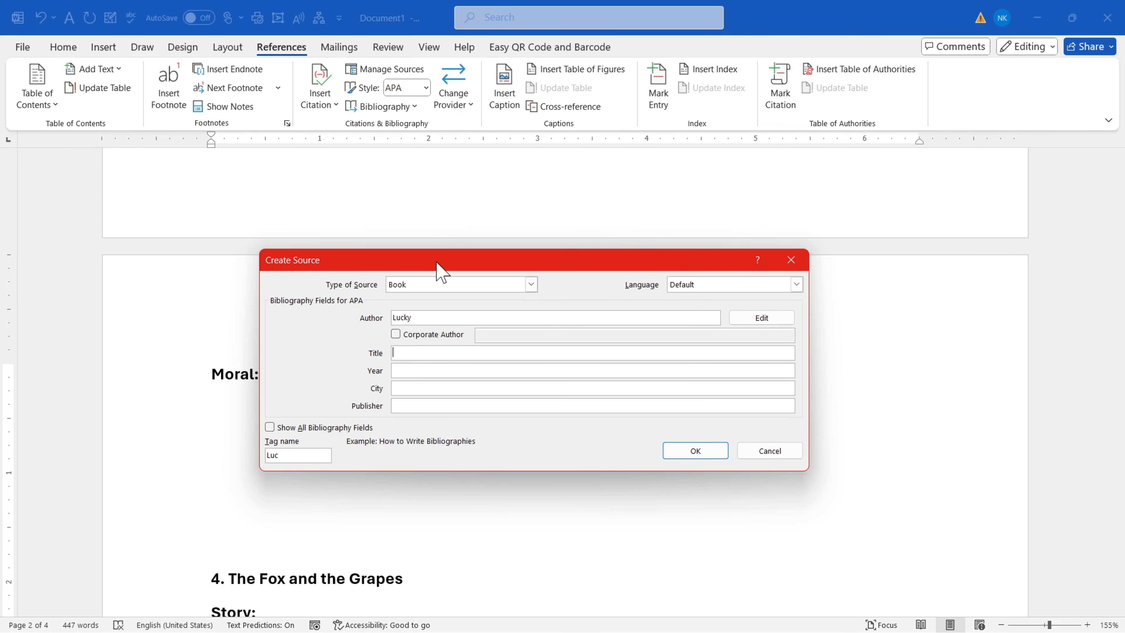
Set the title to "The thirsty cow", year to 2024, city to Karachi and publisher to naseebcodesutio, and insert the source's citation.
drag(439, 265, 493, 337)
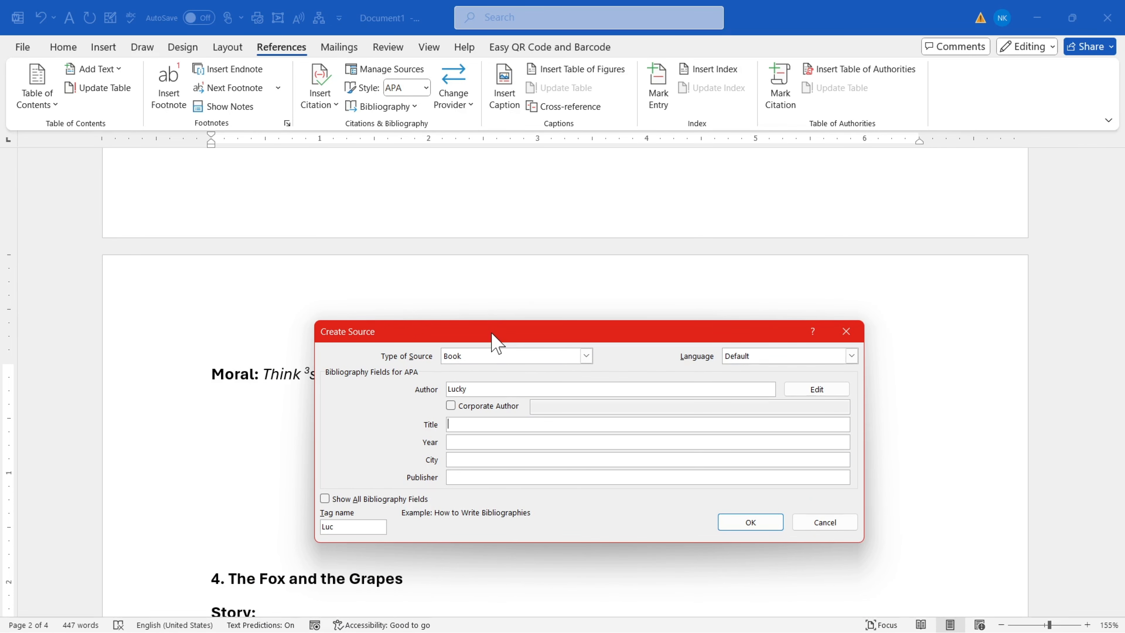
text(The thirsty cow)
key(Tab)
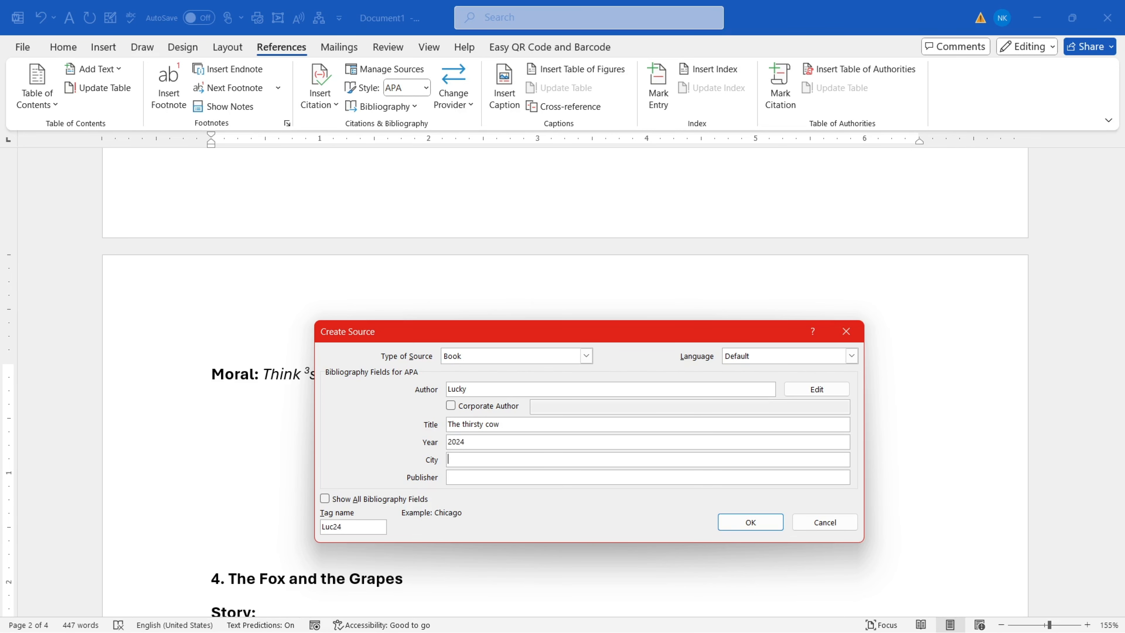
text(Karachi)
key(Tab)
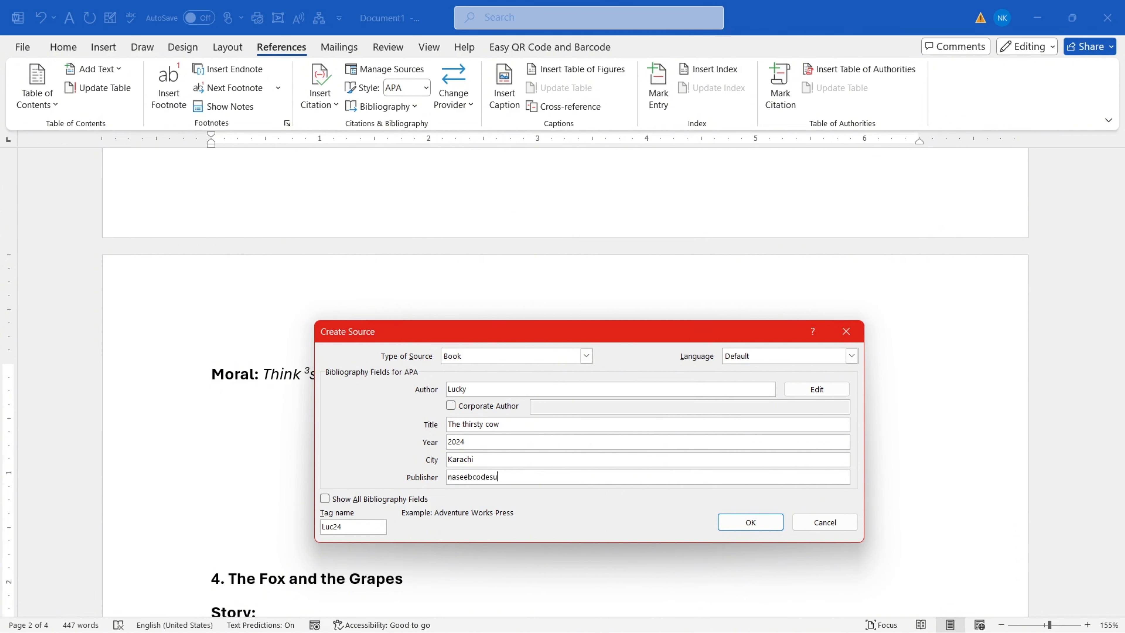
text(naseebcodesutio)
click(750, 522)
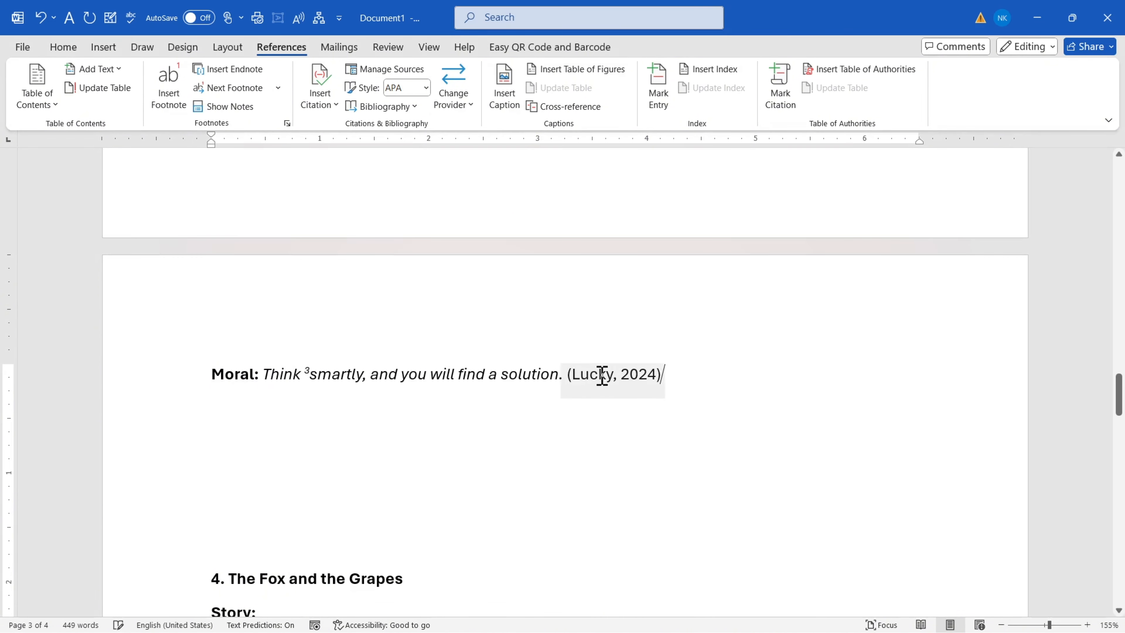
Review the citations after the morals of The Thirsty Crow and The Honest Woodcutter, and the master and current source lists.
scroll(690, 408, up, 1)
scroll(690, 408, up, 6)
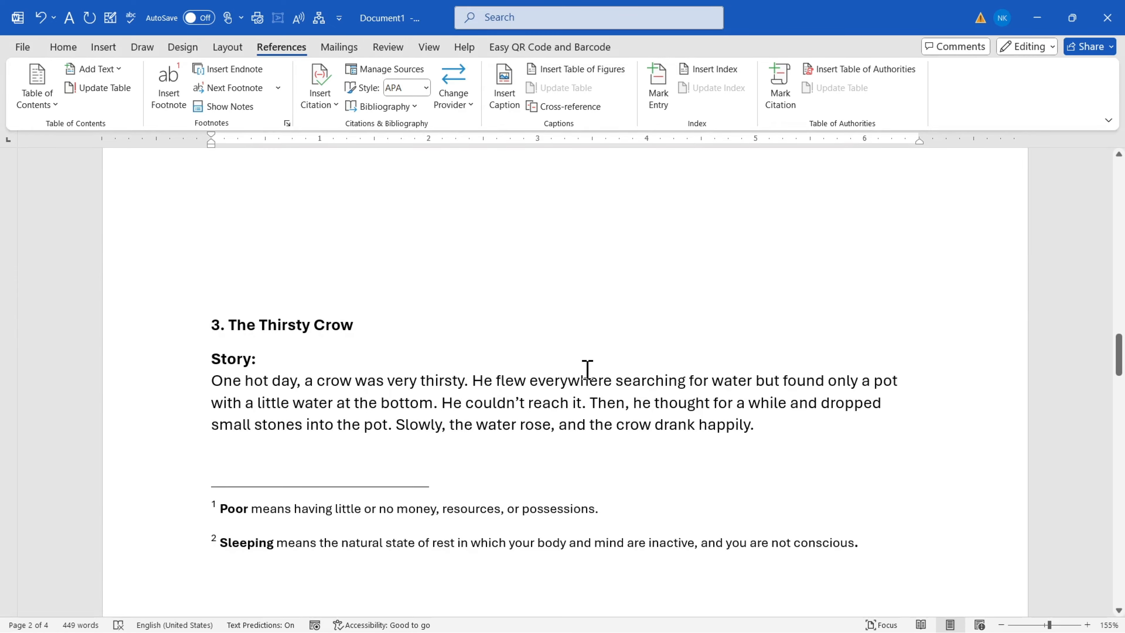
scroll(587, 369, down, 7)
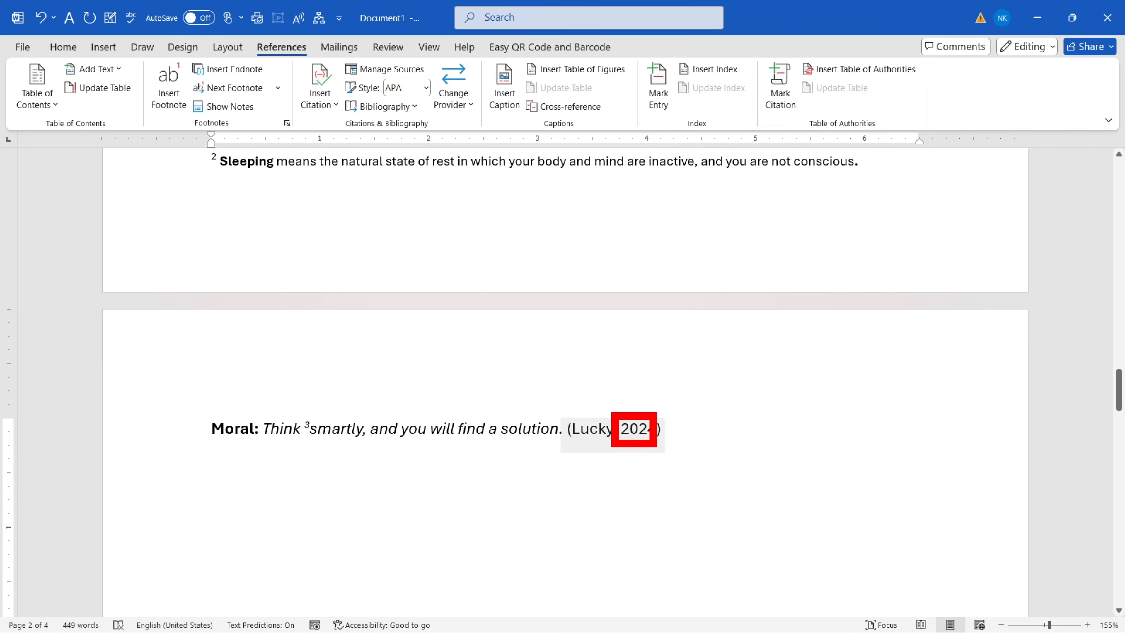
click(640, 425)
scroll(640, 421, up, 15)
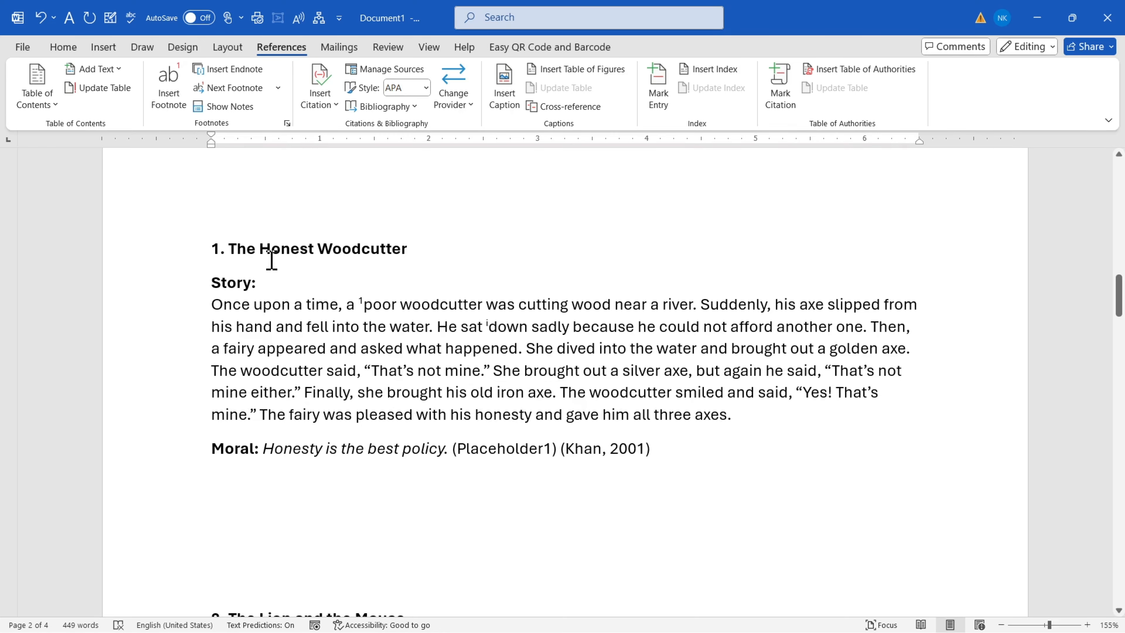
click(566, 450)
click(598, 500)
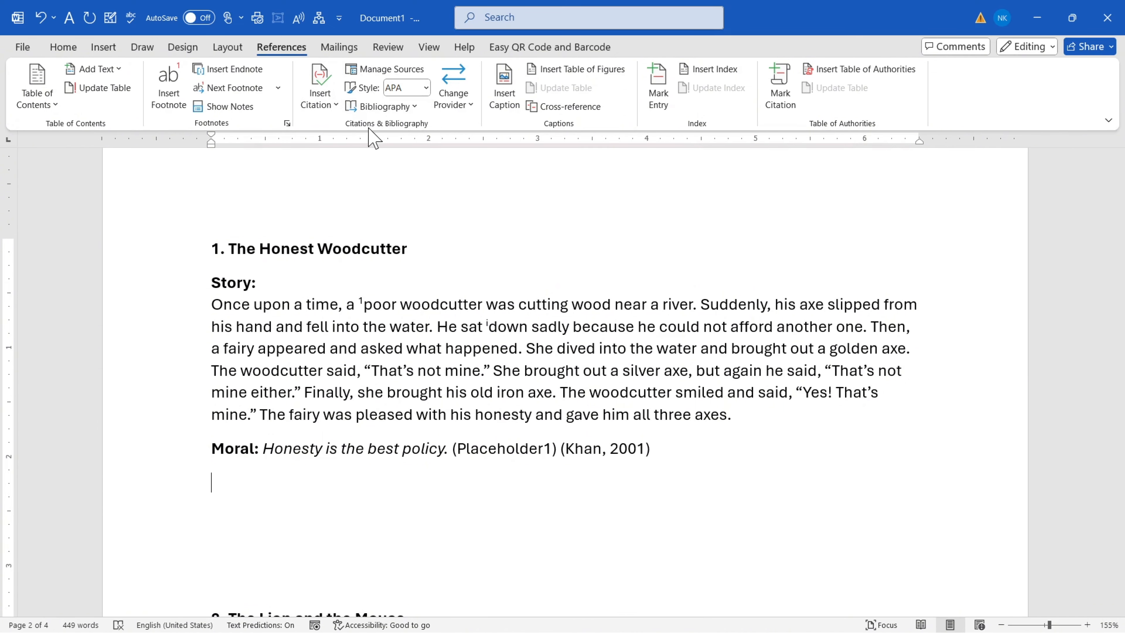
click(388, 73)
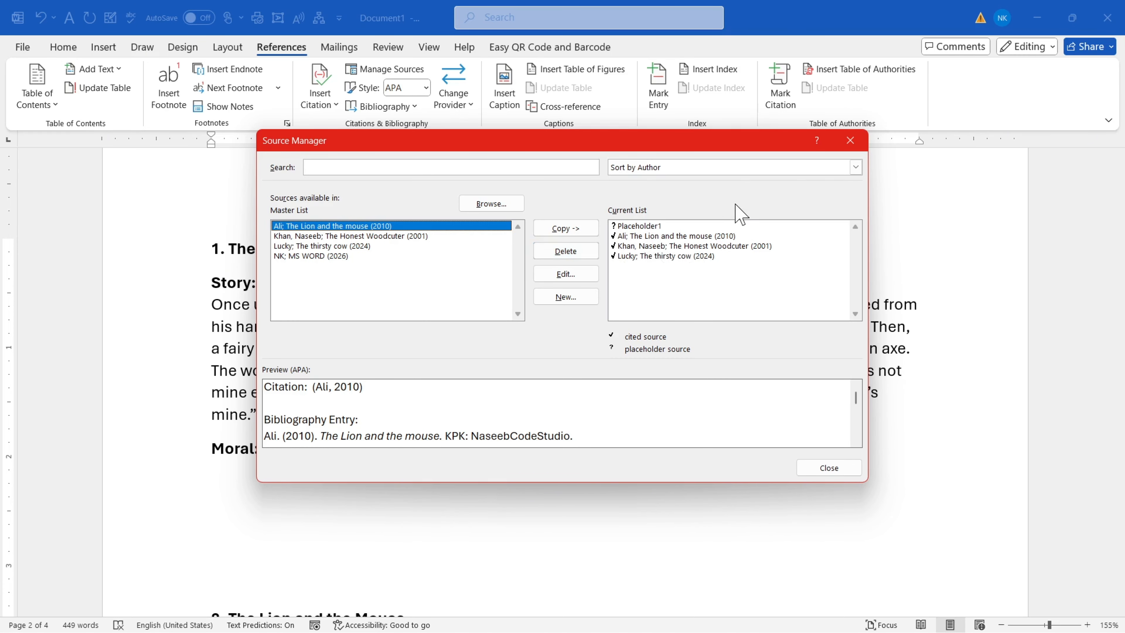
click(850, 140)
Delete the citation after the moral of The Lion and the Mouse.
click(638, 234)
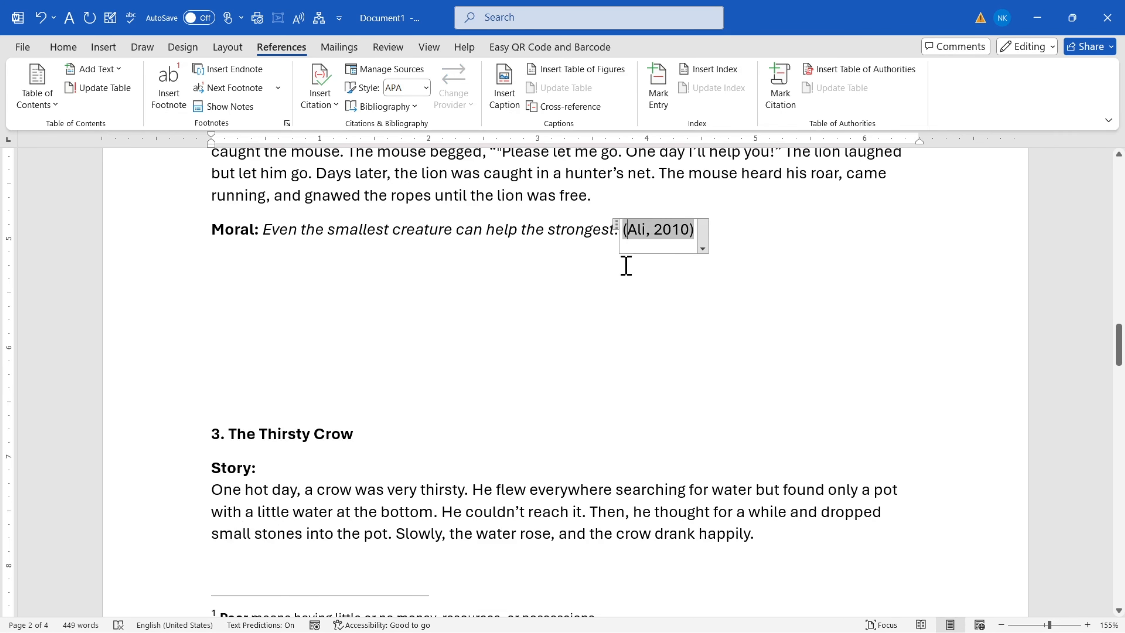
click(616, 225)
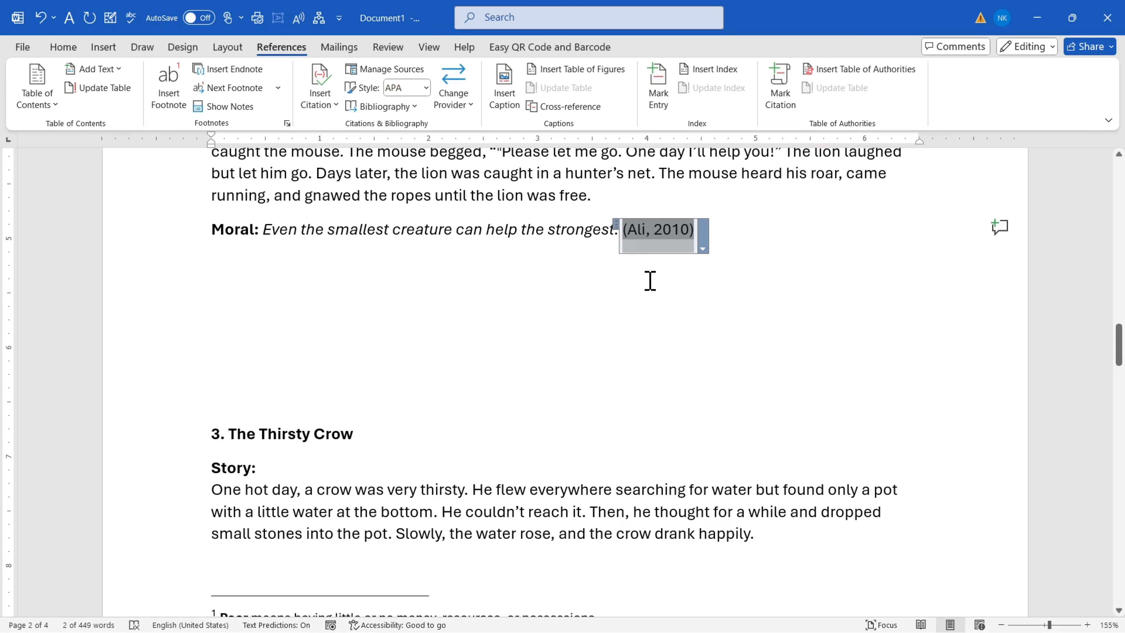
key(Delete)
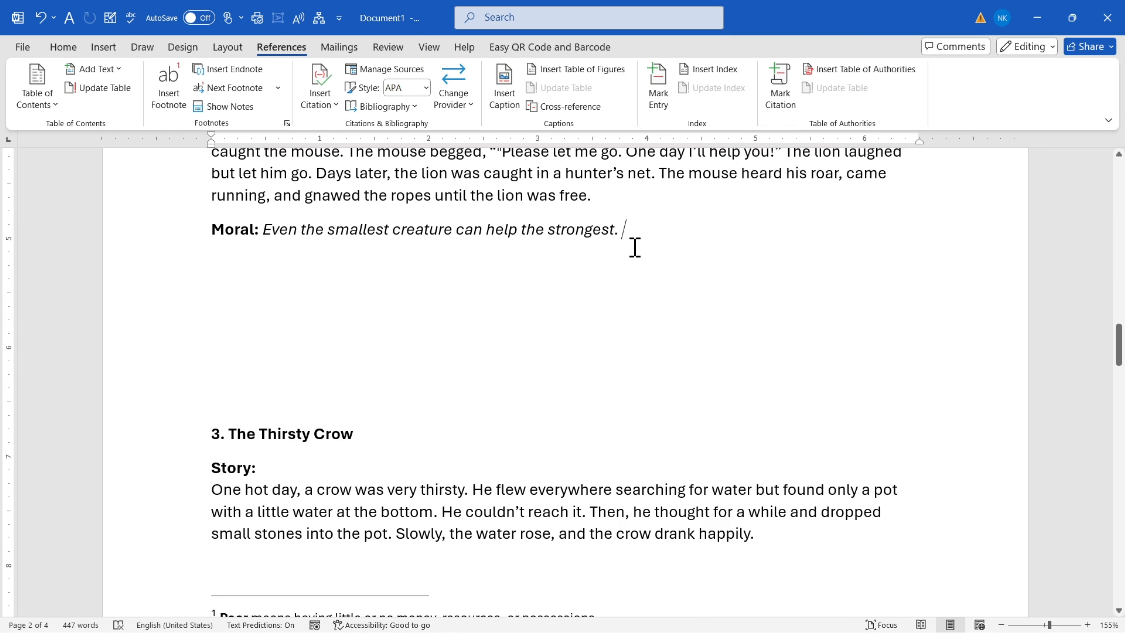
Insert the existing "The Lion and the mouse" citation after that story's moral and undo the insertion.
click(336, 100)
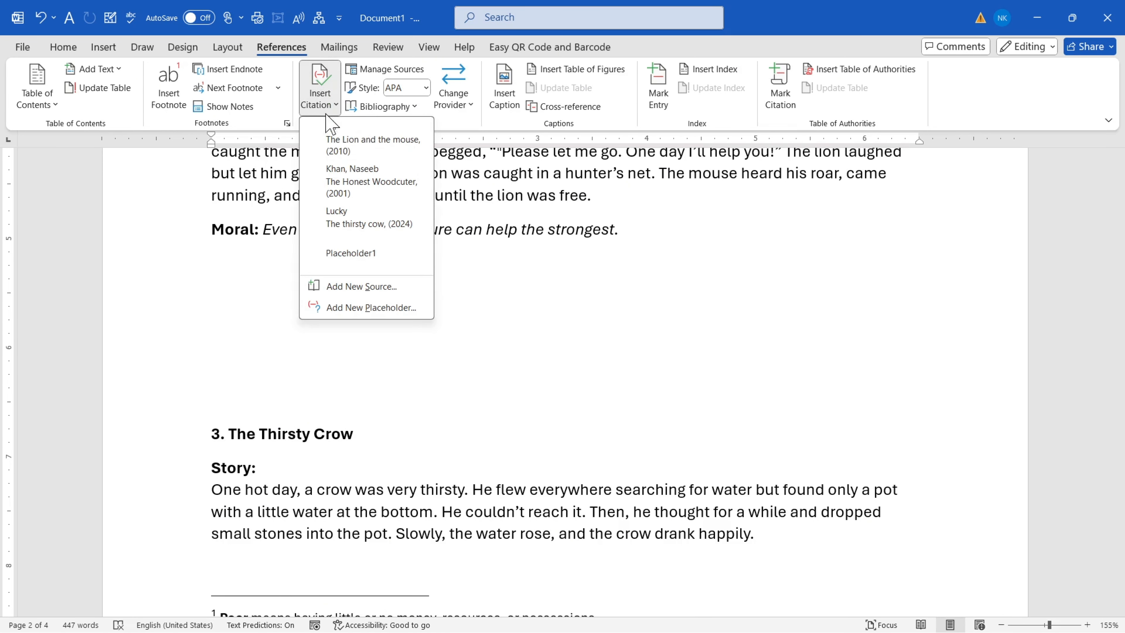
click(348, 146)
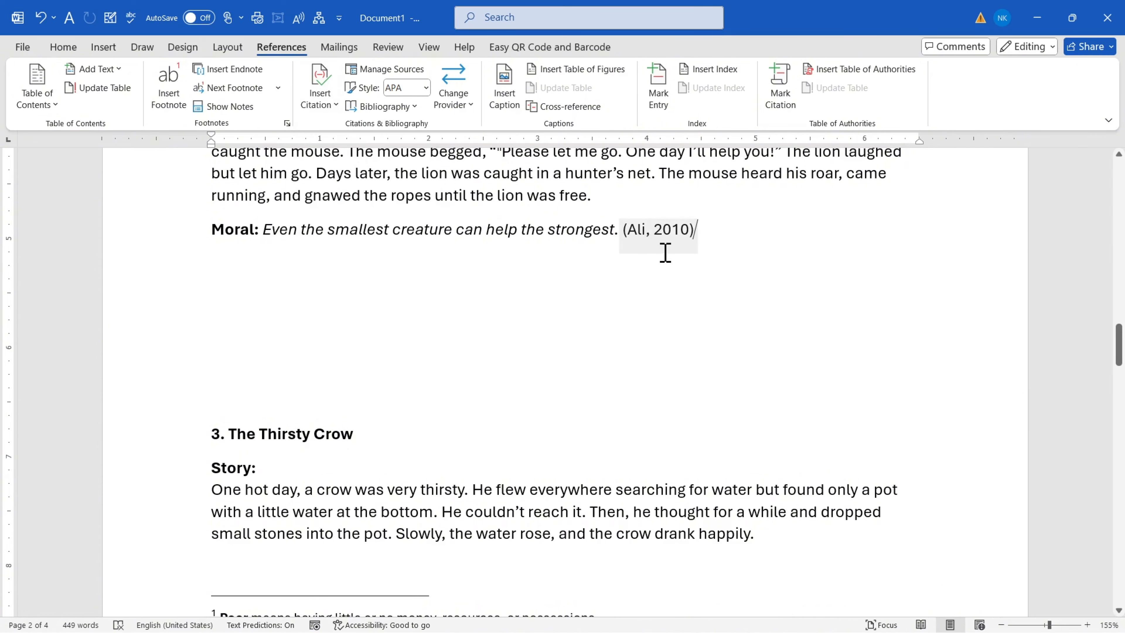
key(ctrl+z)
Examine the available citations, the edit form of the "The Honest Woodcuter" source and the blank new-source form without changing anything.
click(319, 100)
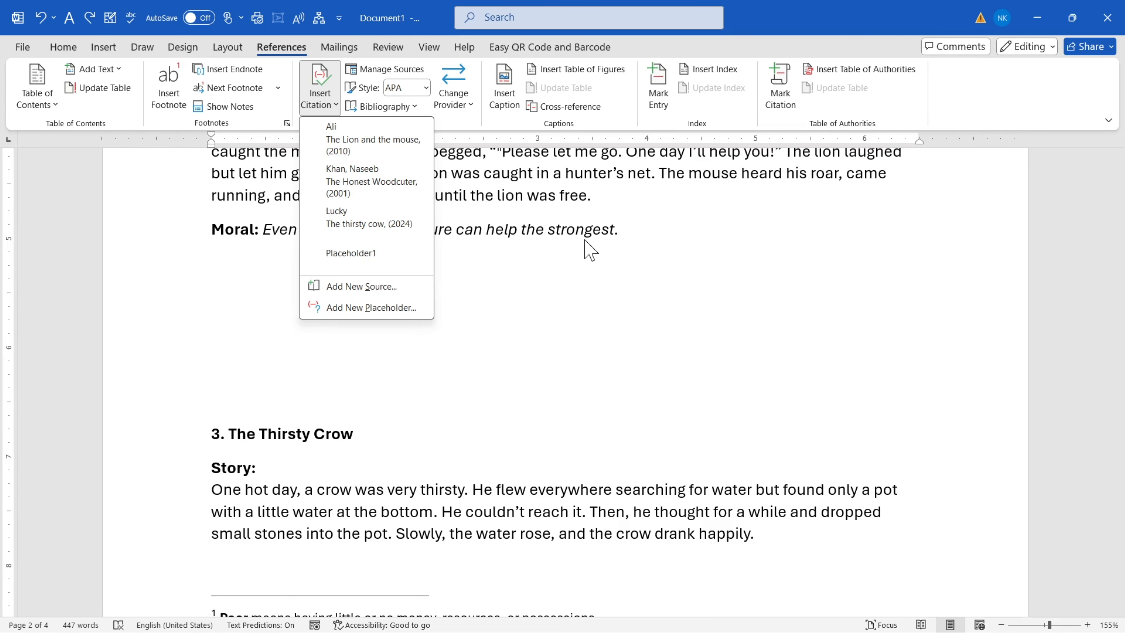
click(480, 201)
click(390, 70)
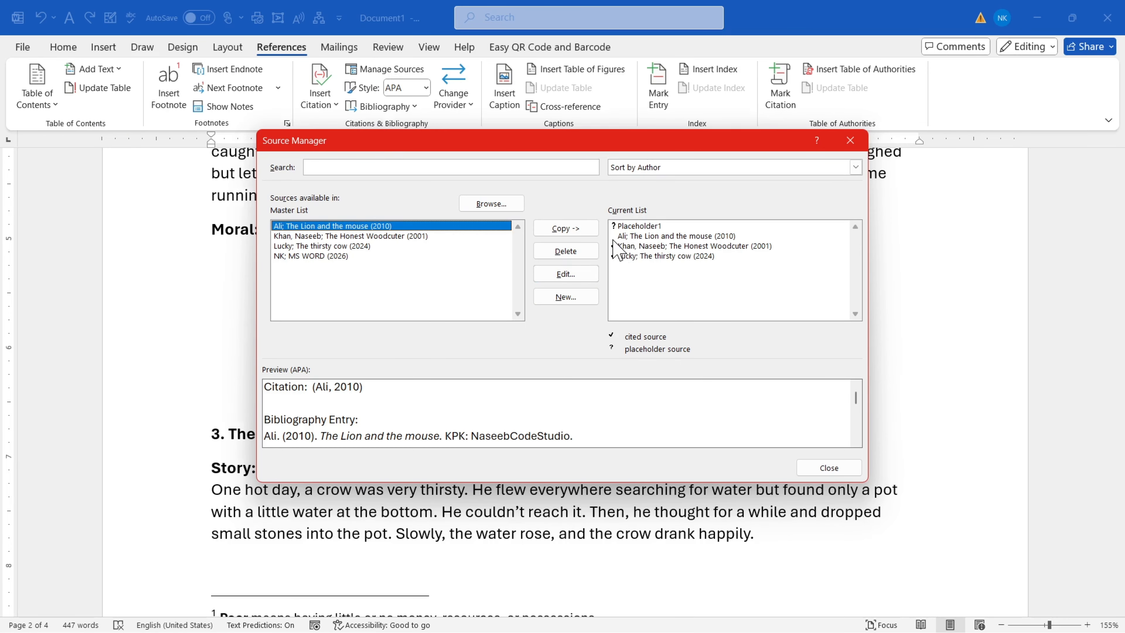
click(652, 247)
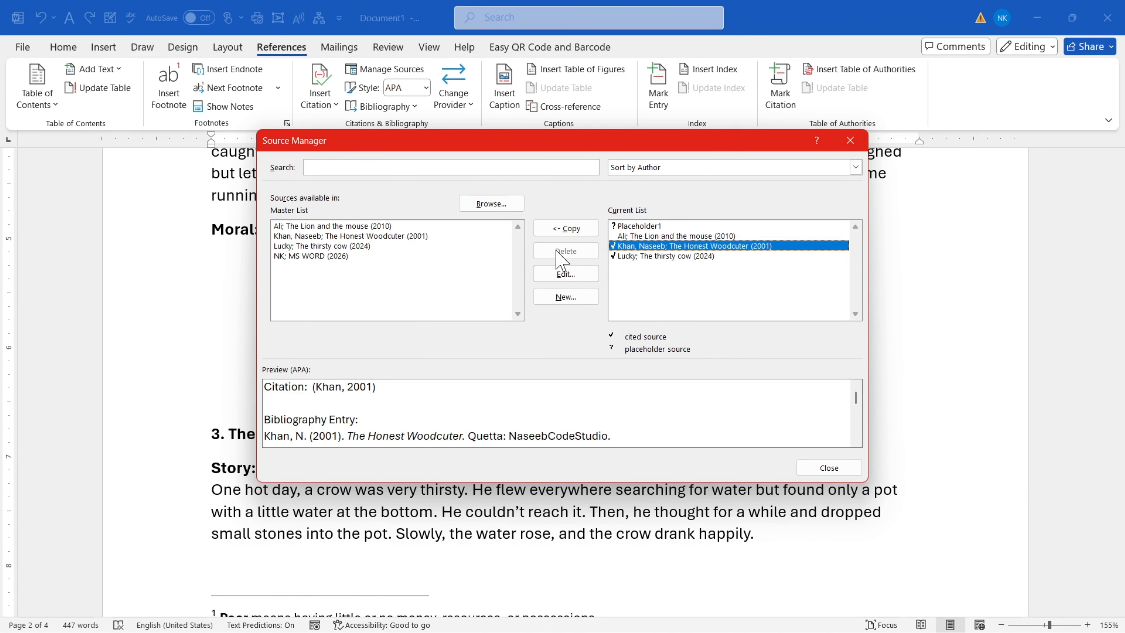
click(571, 275)
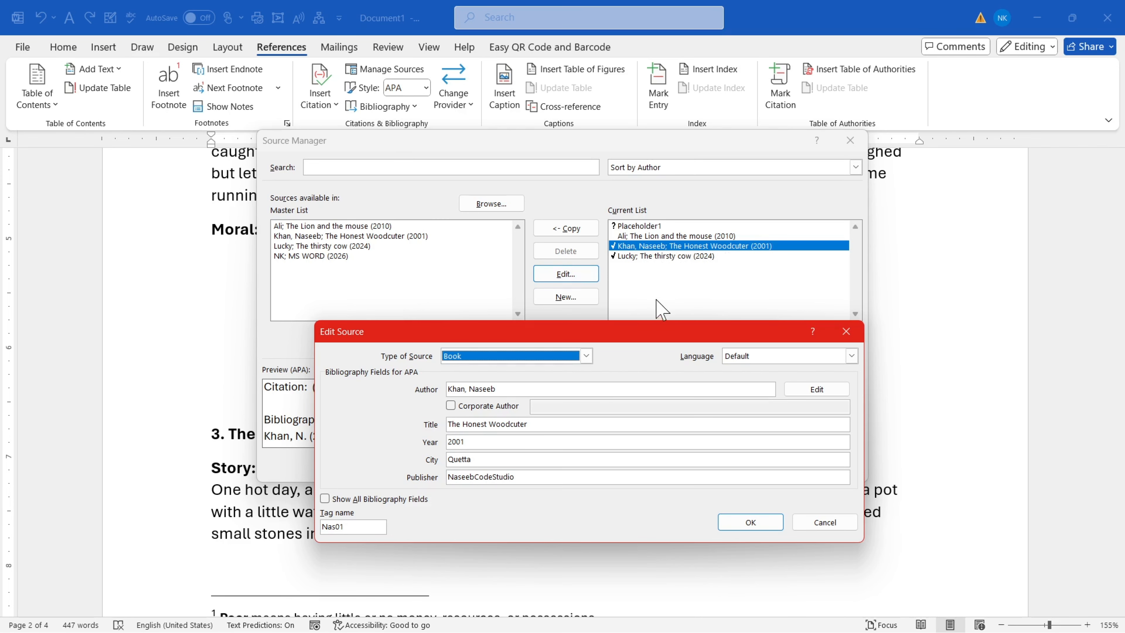
drag(648, 332, 640, 237)
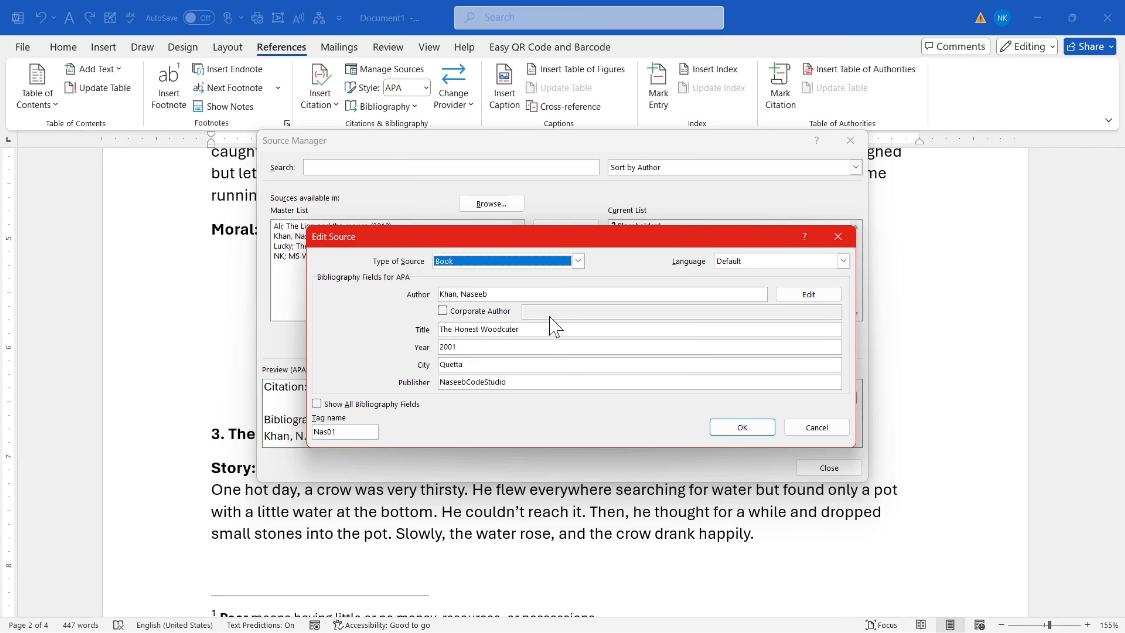
click(837, 236)
click(567, 297)
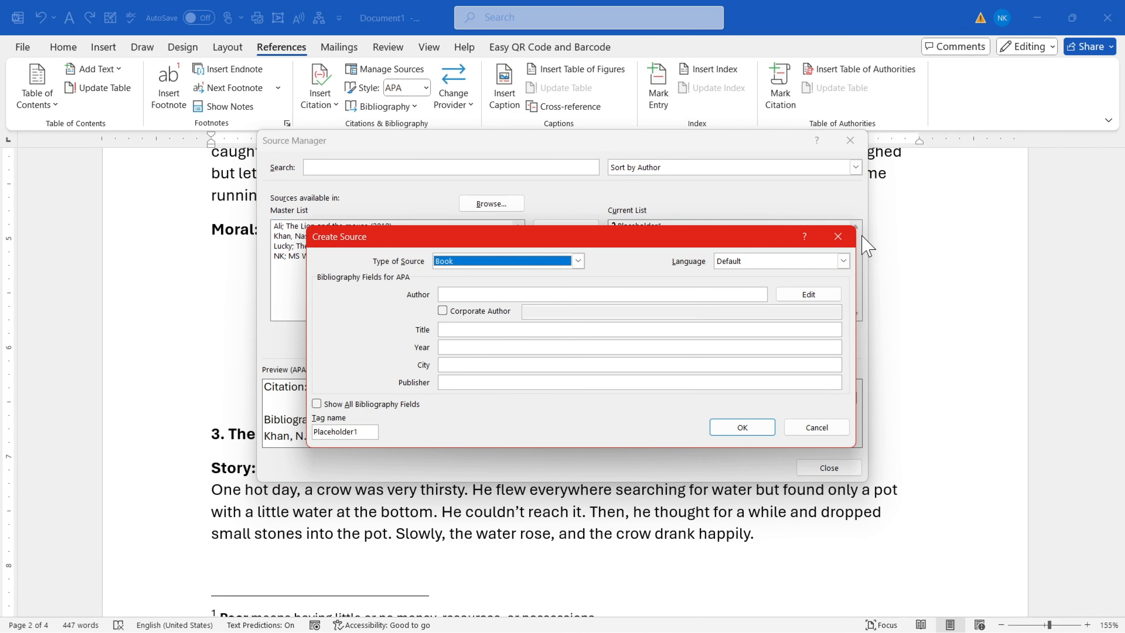
click(838, 238)
Delete the "The Lion and the mouse" source from the document's current list and check which citations are available.
click(637, 236)
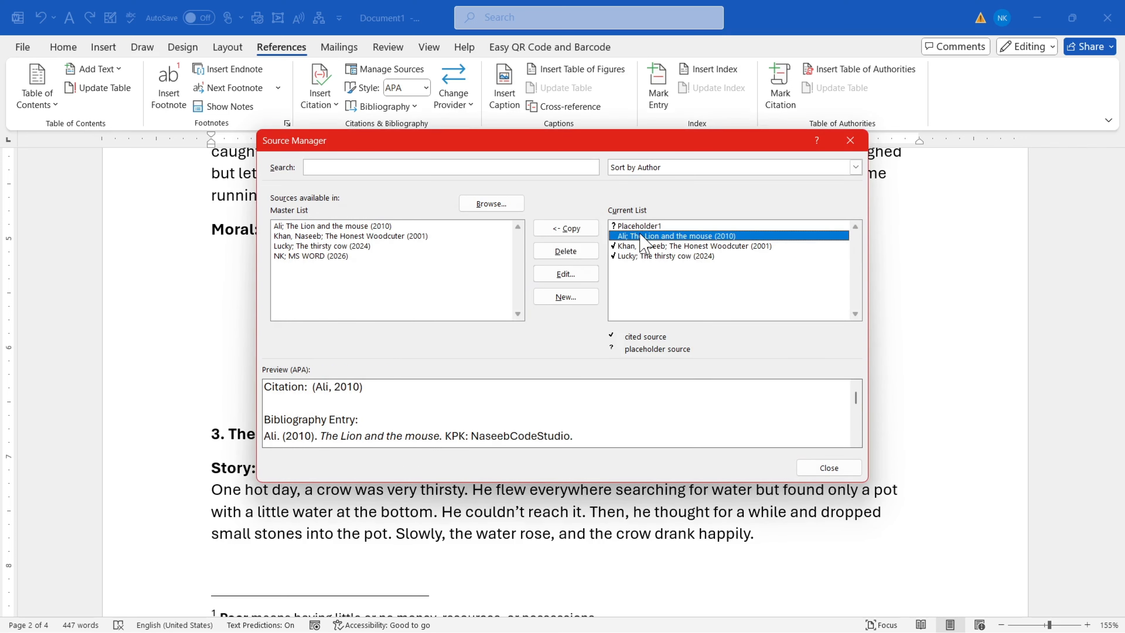
click(571, 251)
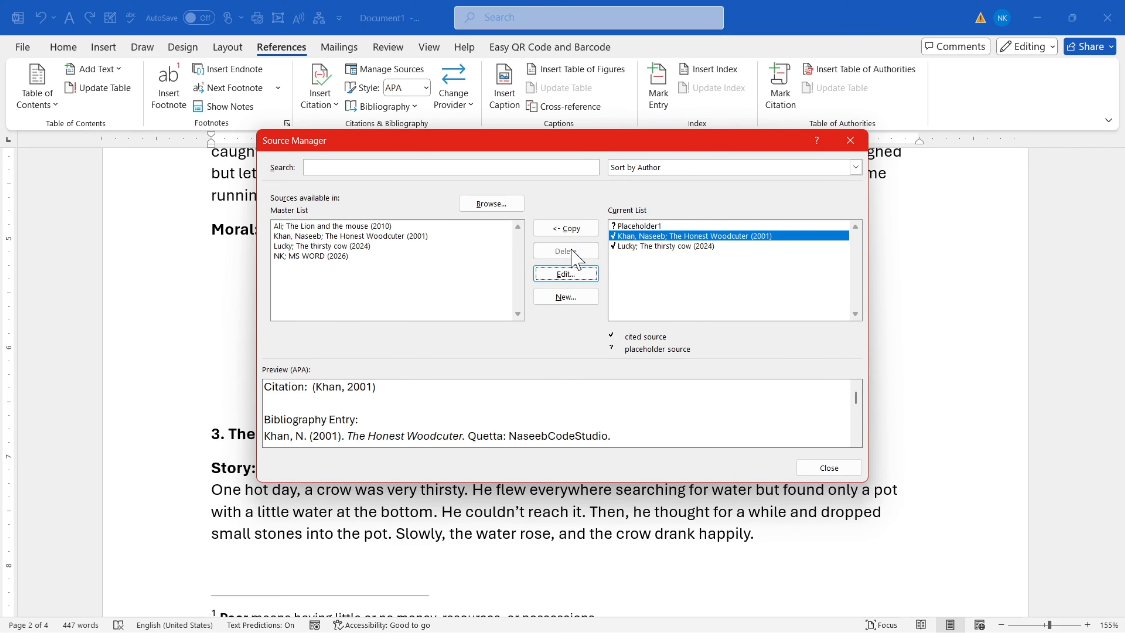
click(841, 460)
click(314, 100)
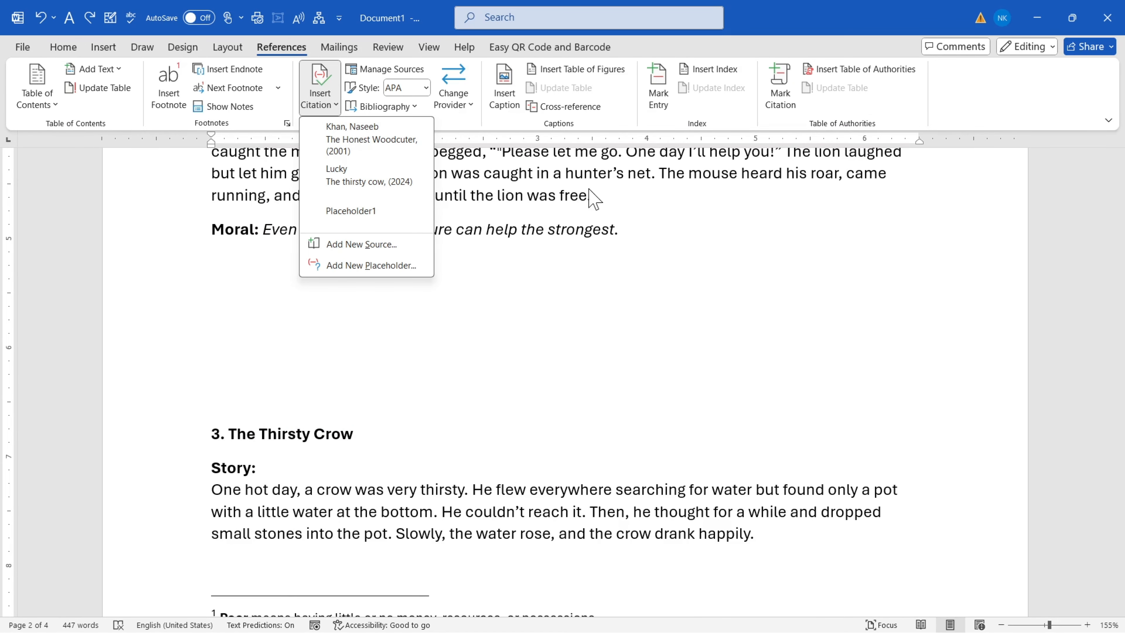
click(489, 214)
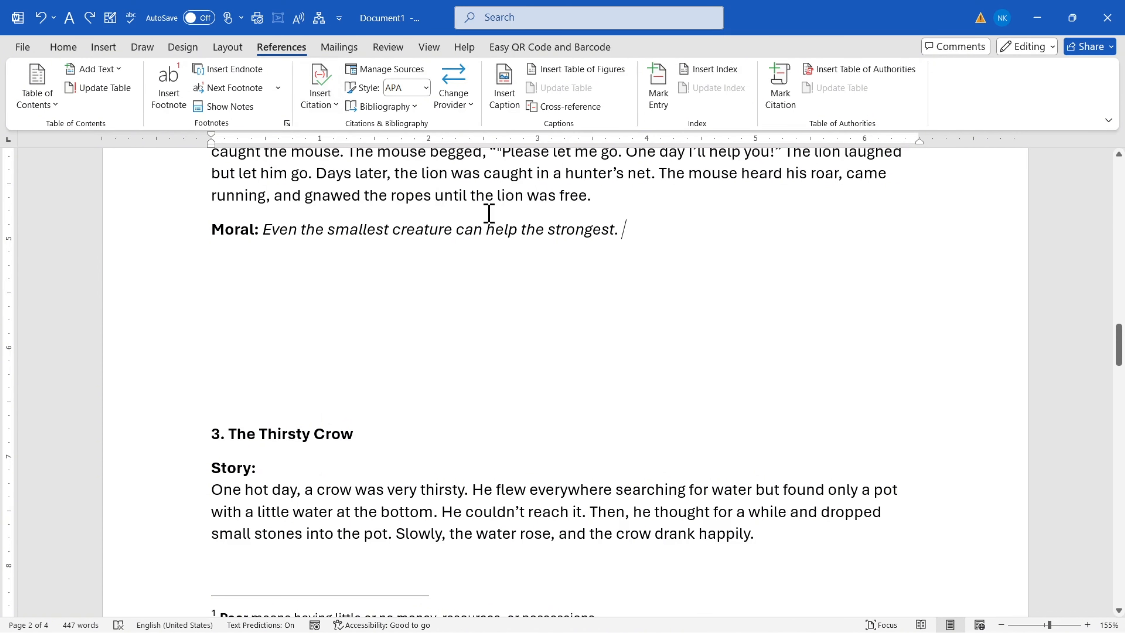
Copy the "The Lion and the mouse" source from the master list to the document's current list.
click(390, 69)
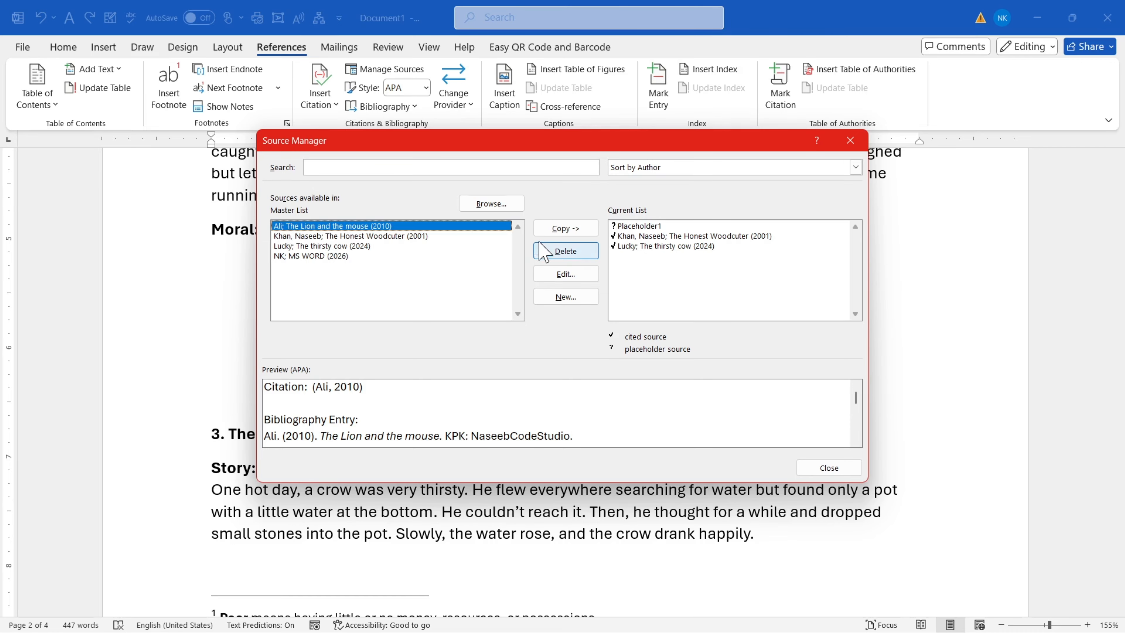
click(562, 229)
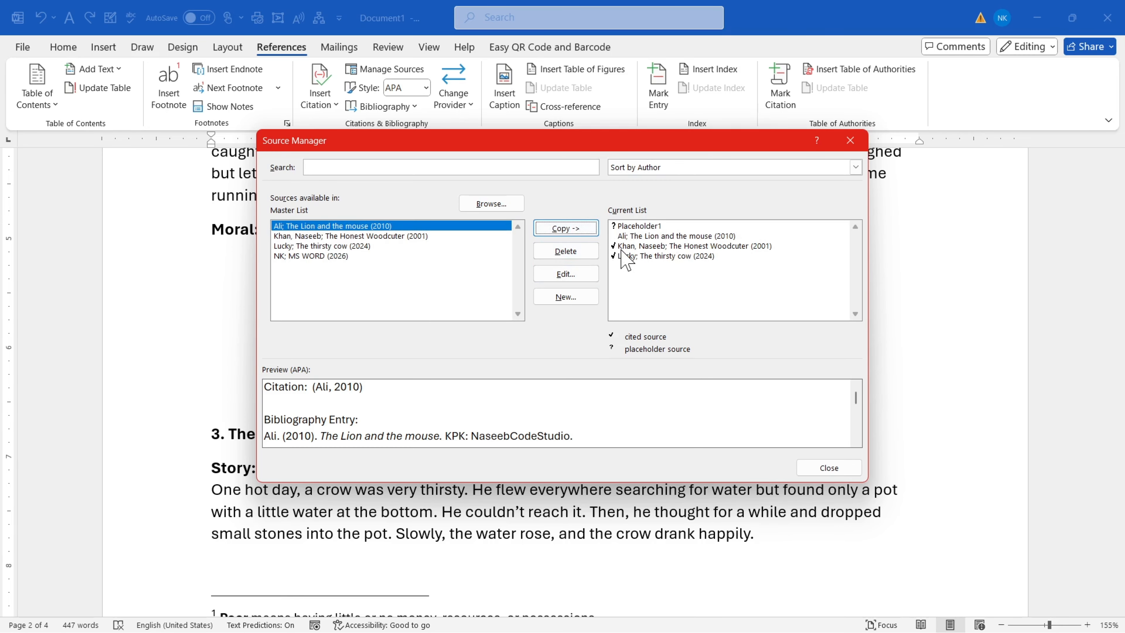
click(829, 467)
Insert the "The Lion and the mouse" citation after that story's moral and review the citations of the first two stories.
click(321, 98)
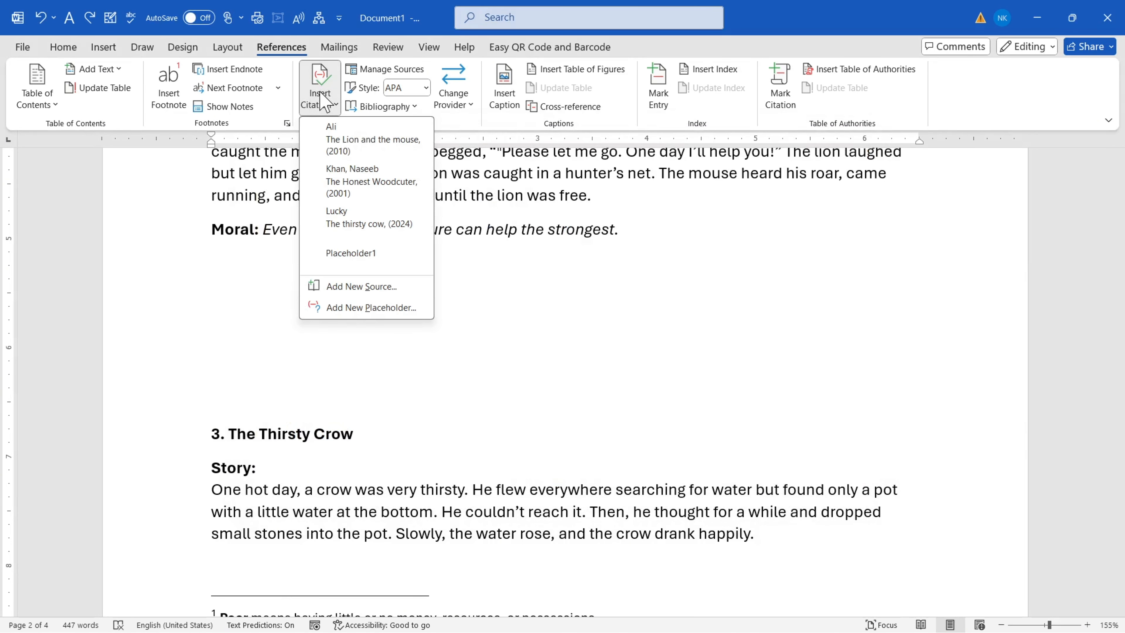
click(346, 146)
scroll(339, 269, up, 4)
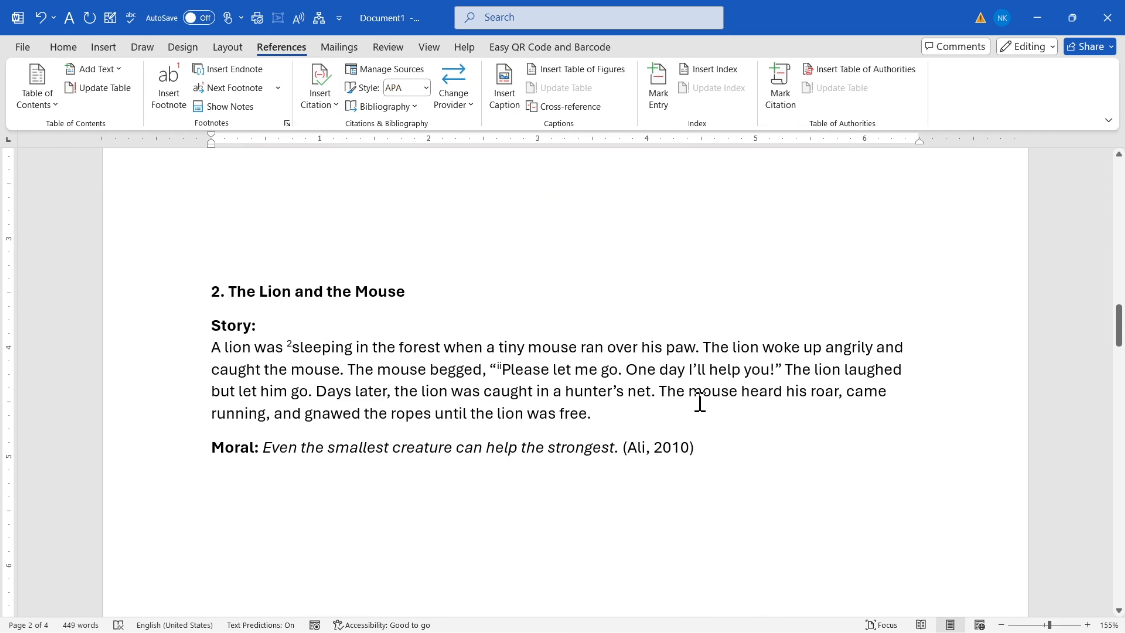
scroll(699, 402, down, 1)
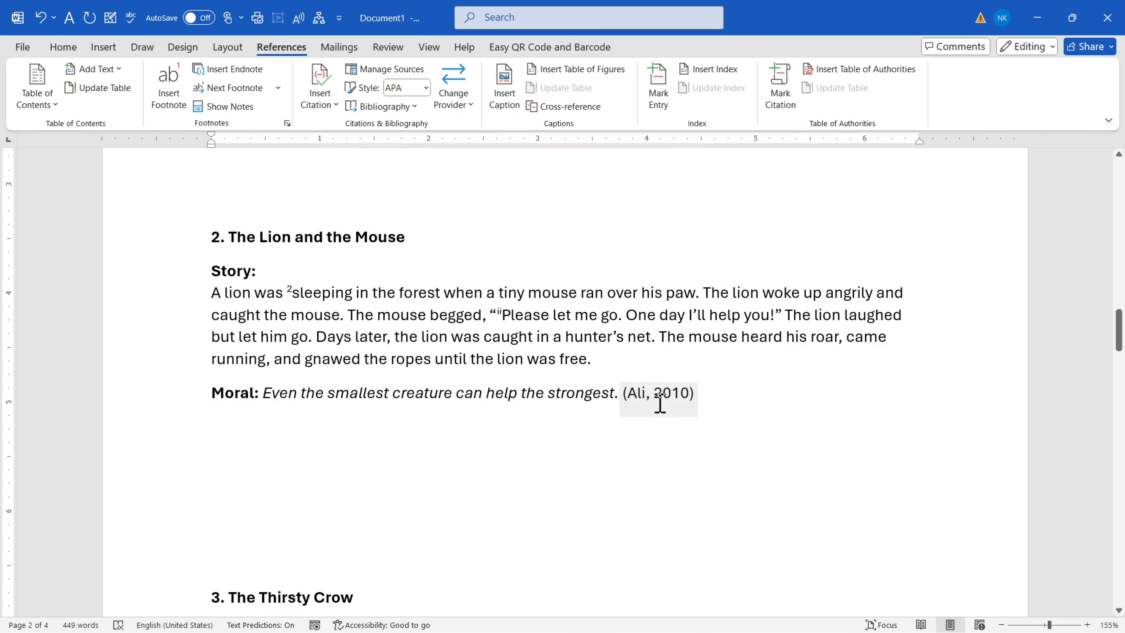
scroll(487, 257, up, 6)
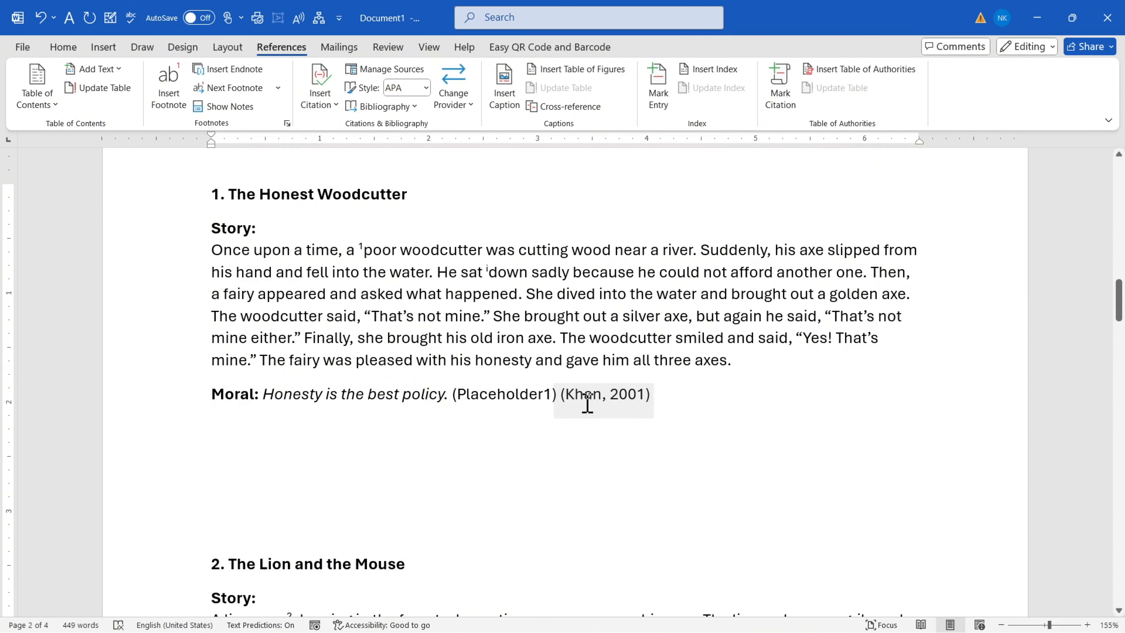
Try the IEEE and SIST02 styles on the document's citations, and set the citation style back to APA.
click(425, 87)
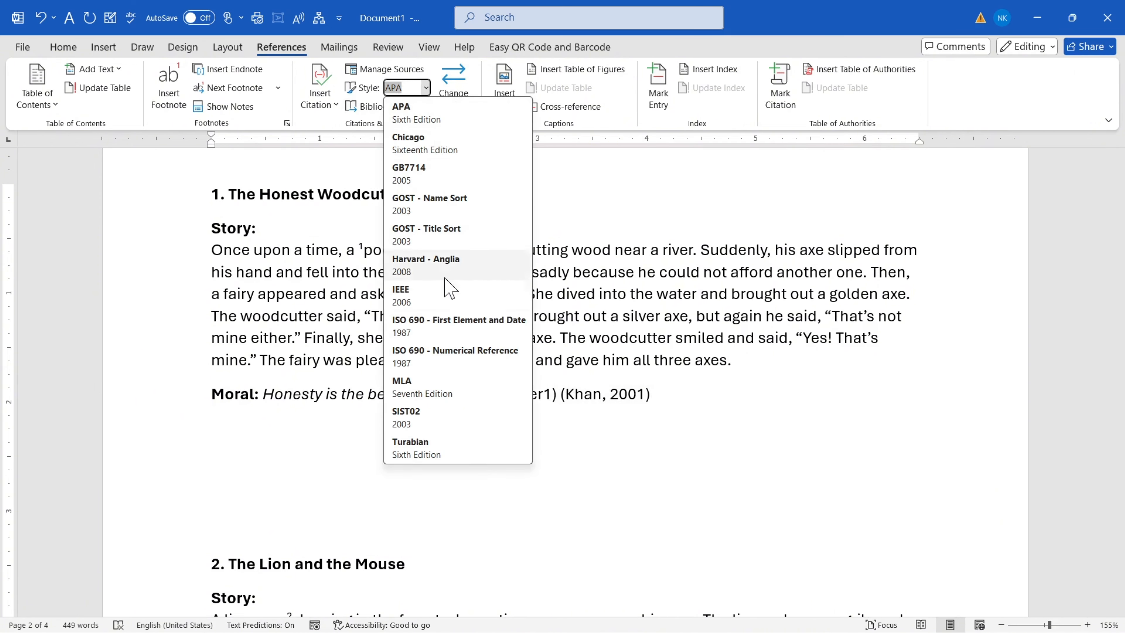
click(444, 293)
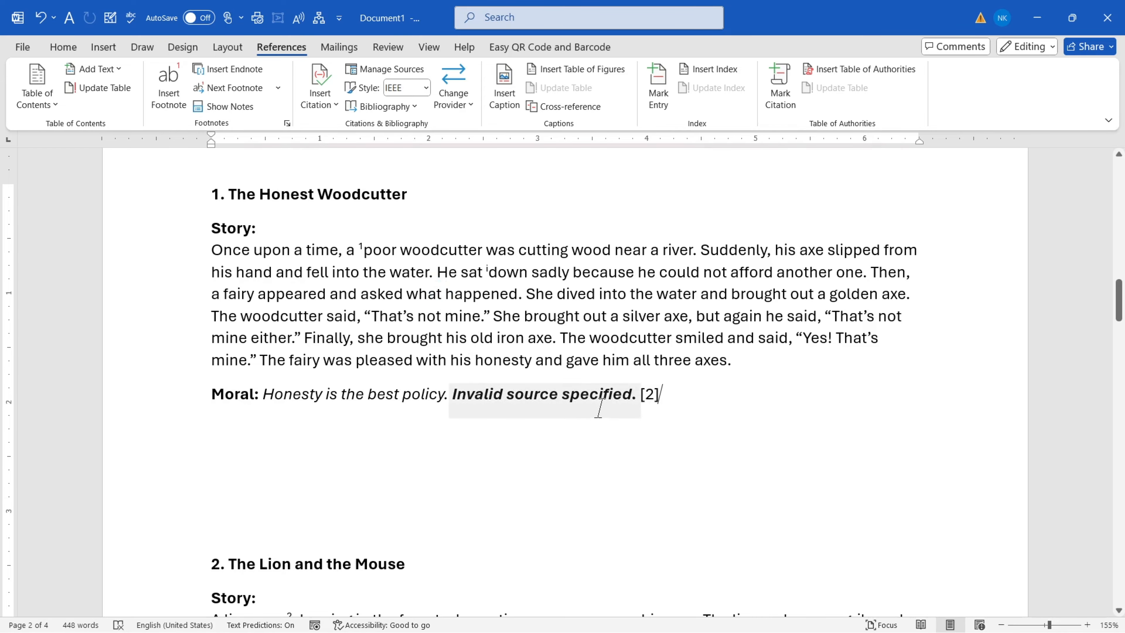
click(425, 88)
click(427, 407)
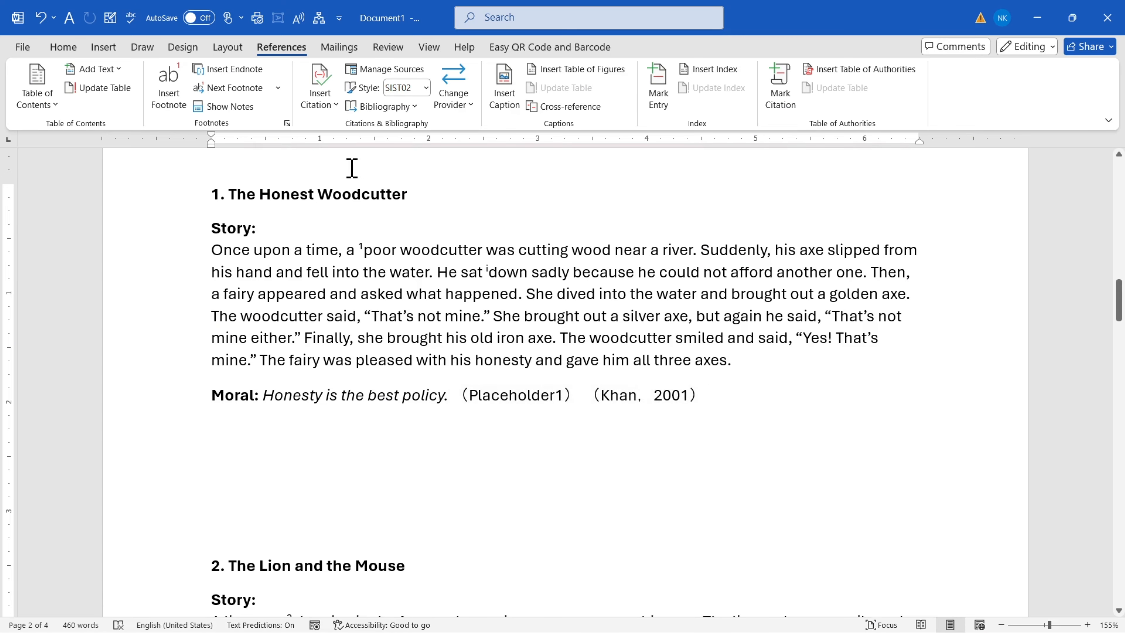
click(426, 88)
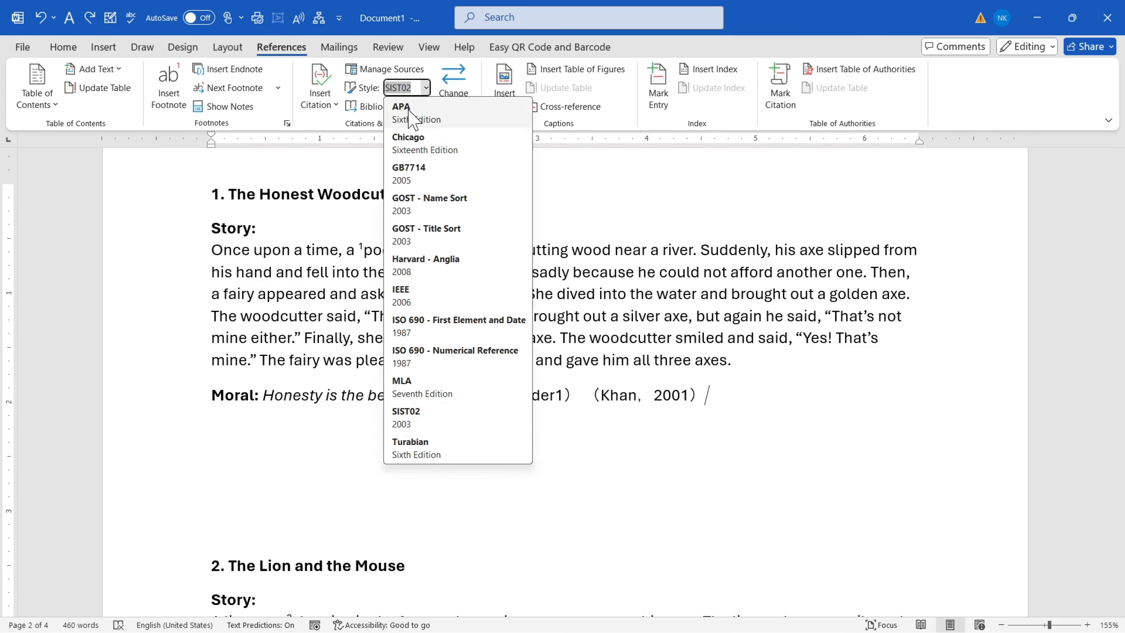
click(413, 116)
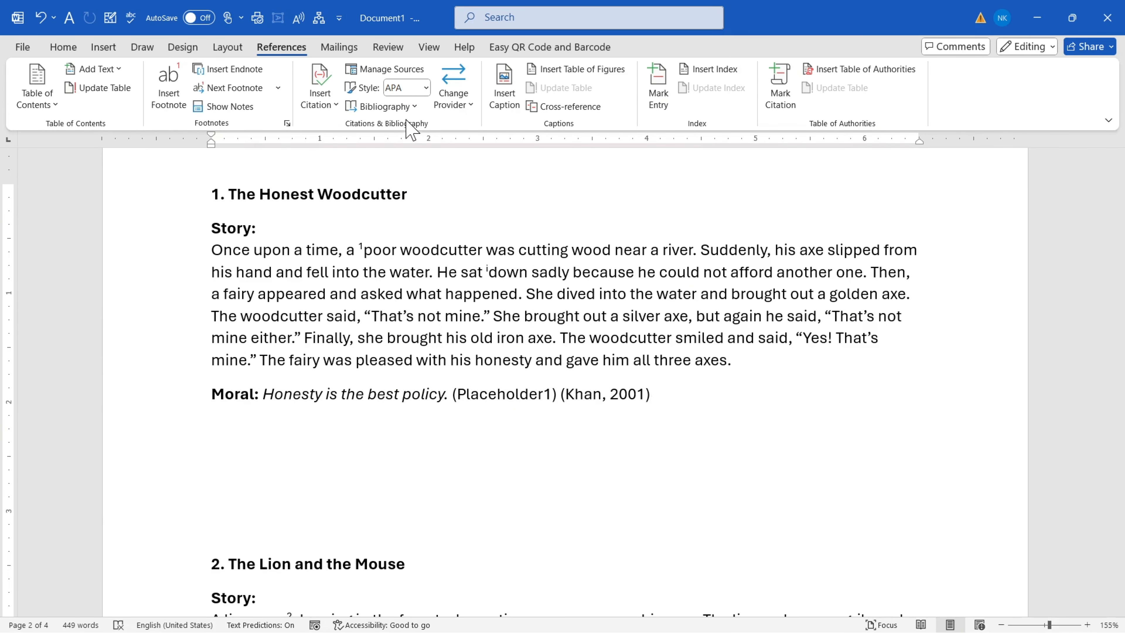
Examine the bibliography fields of the blank new-source form and the available citations without adding anything.
click(328, 108)
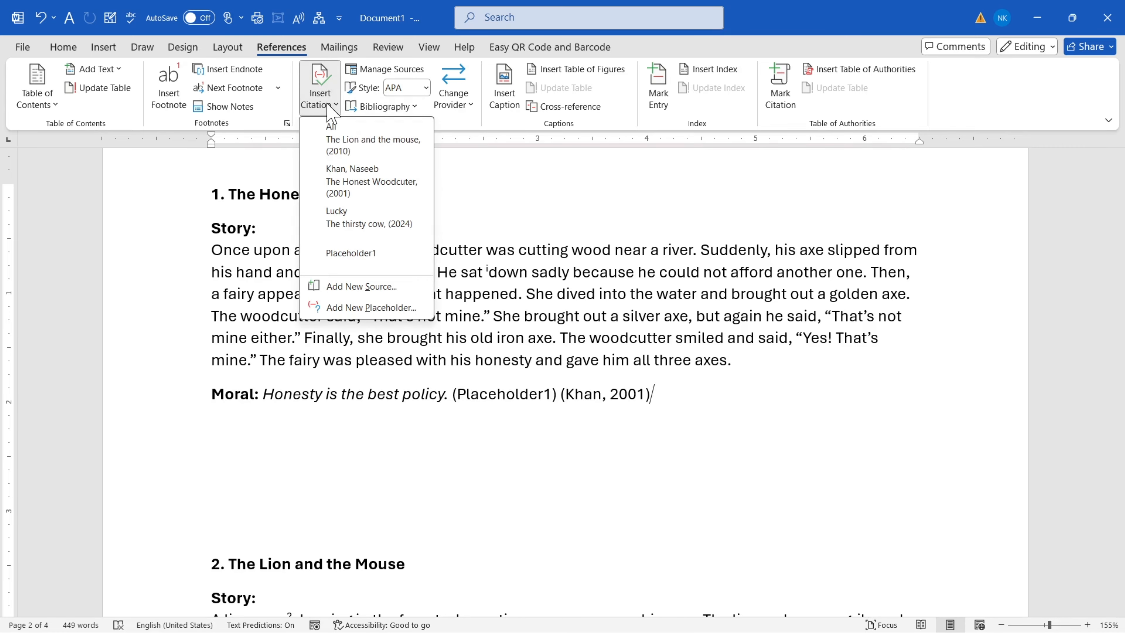
click(343, 294)
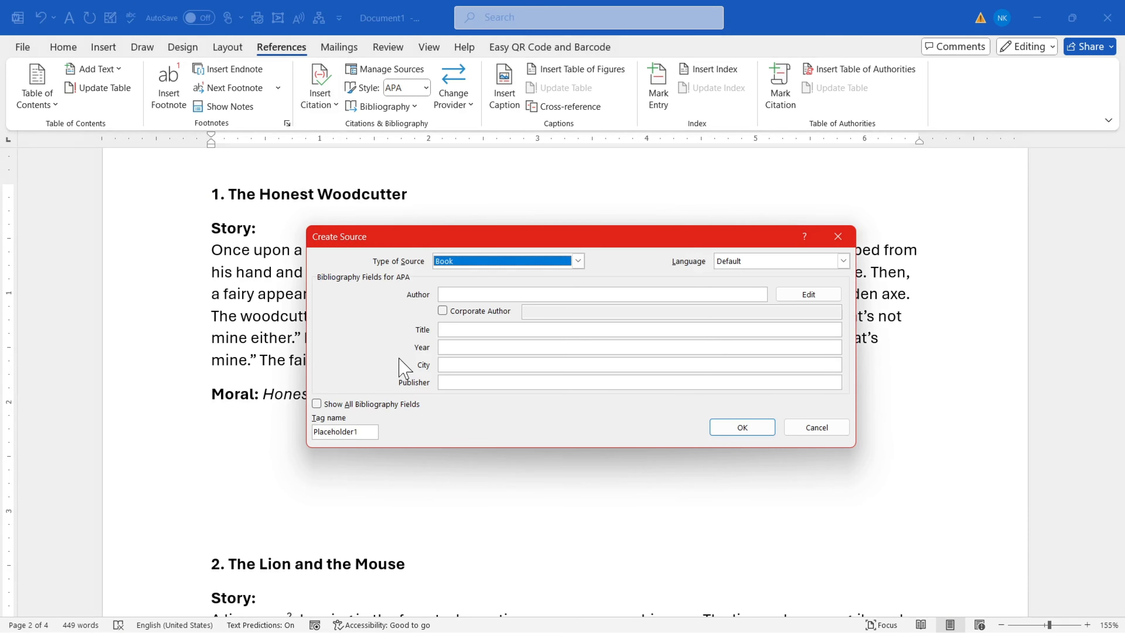
key(ctrl+2)
drag(404, 280, 441, 408)
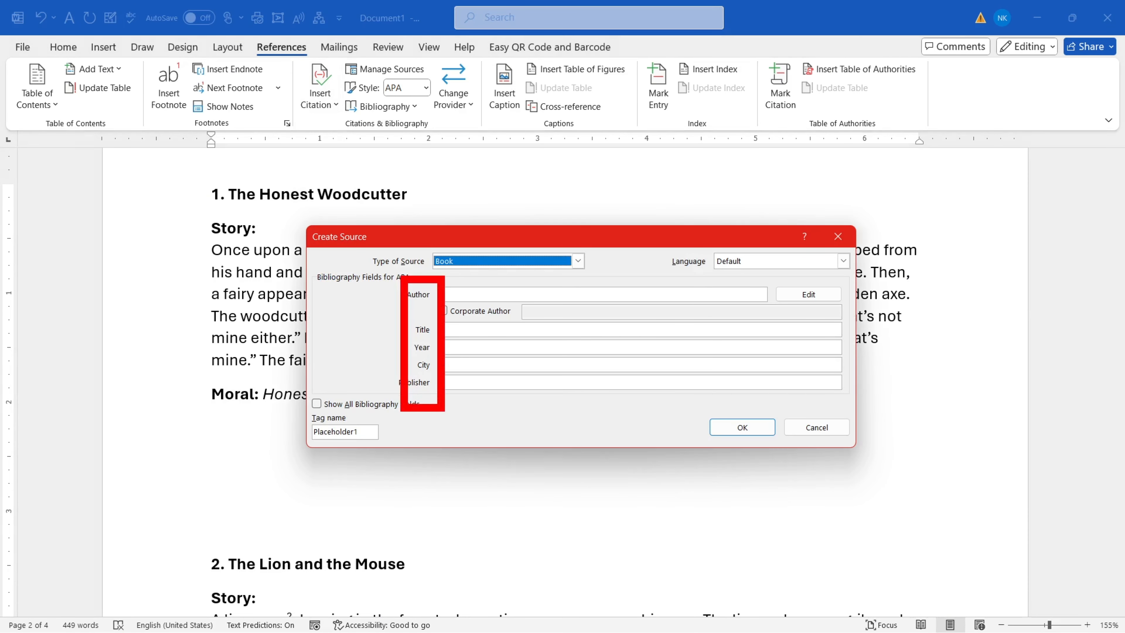
key(Escape)
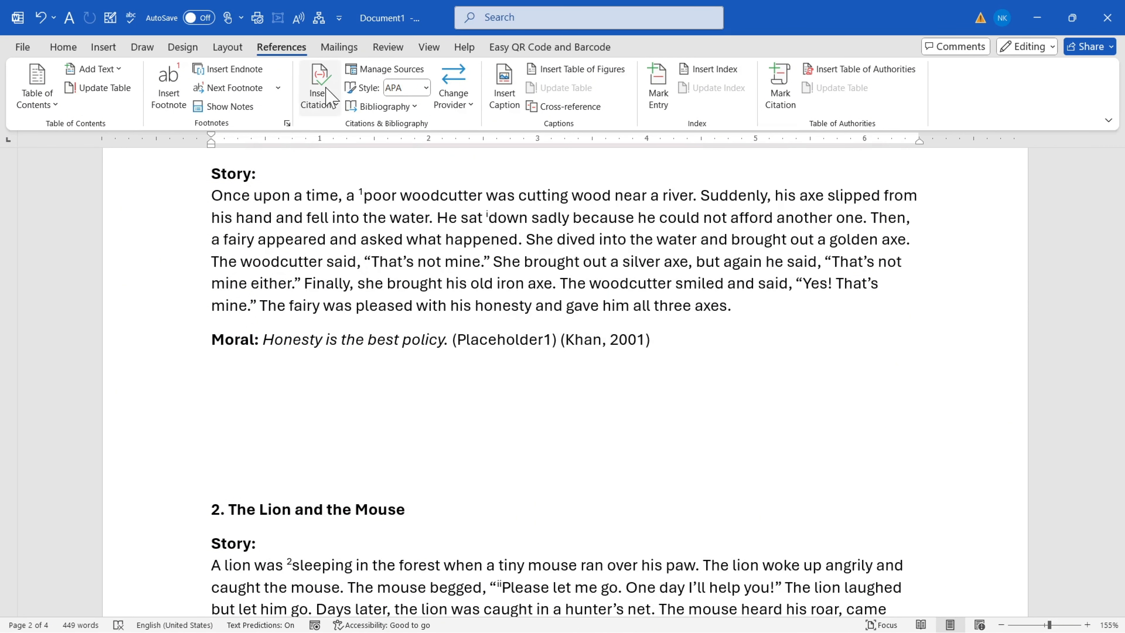
click(322, 97)
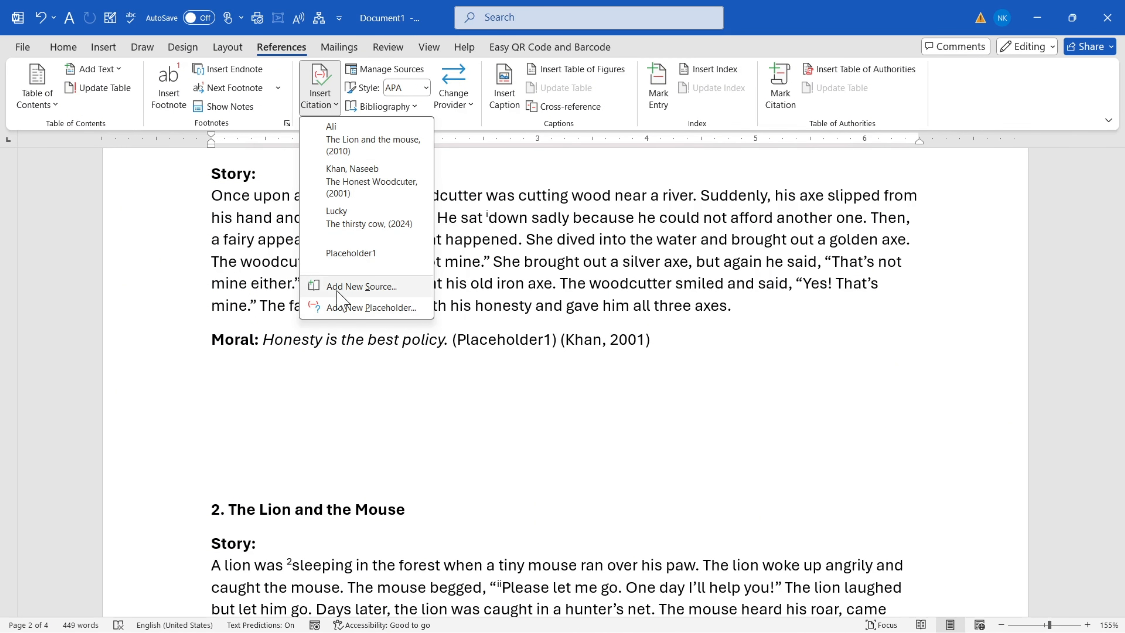
click(518, 366)
Insert the built-in References bibliography on the blank first page of the document.
scroll(517, 367, up, 15)
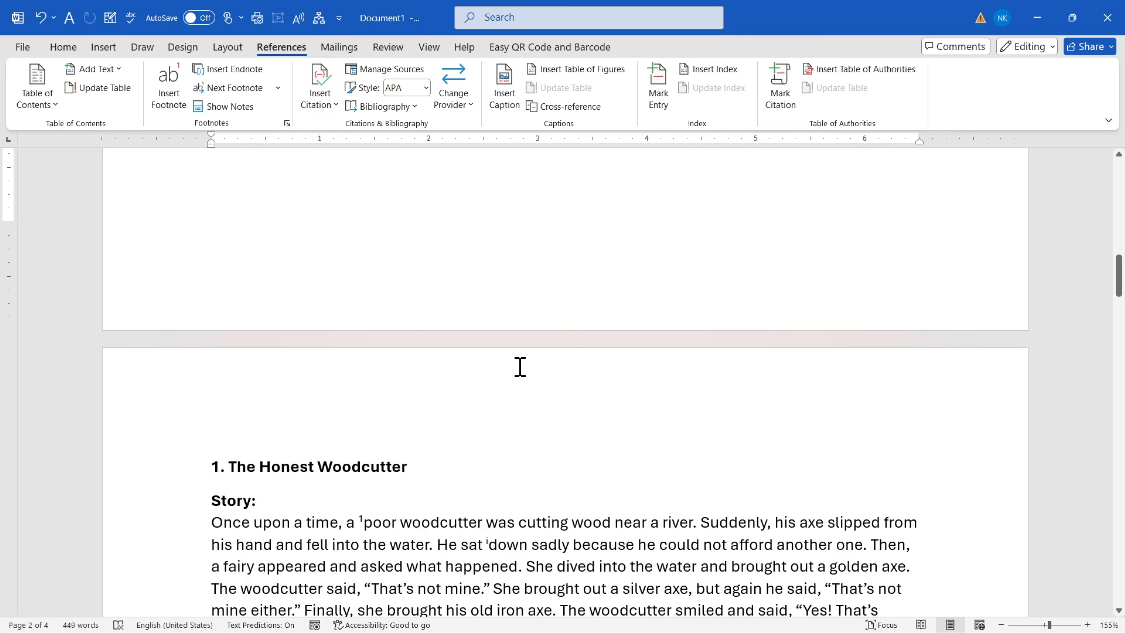
scroll(293, 352, up, 10)
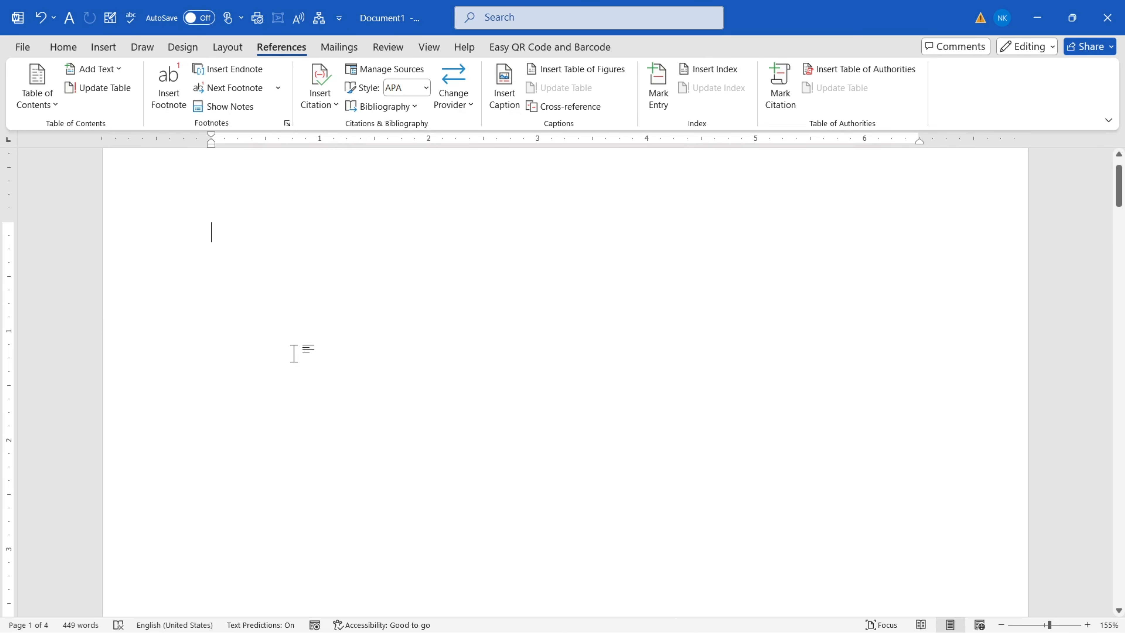
click(381, 108)
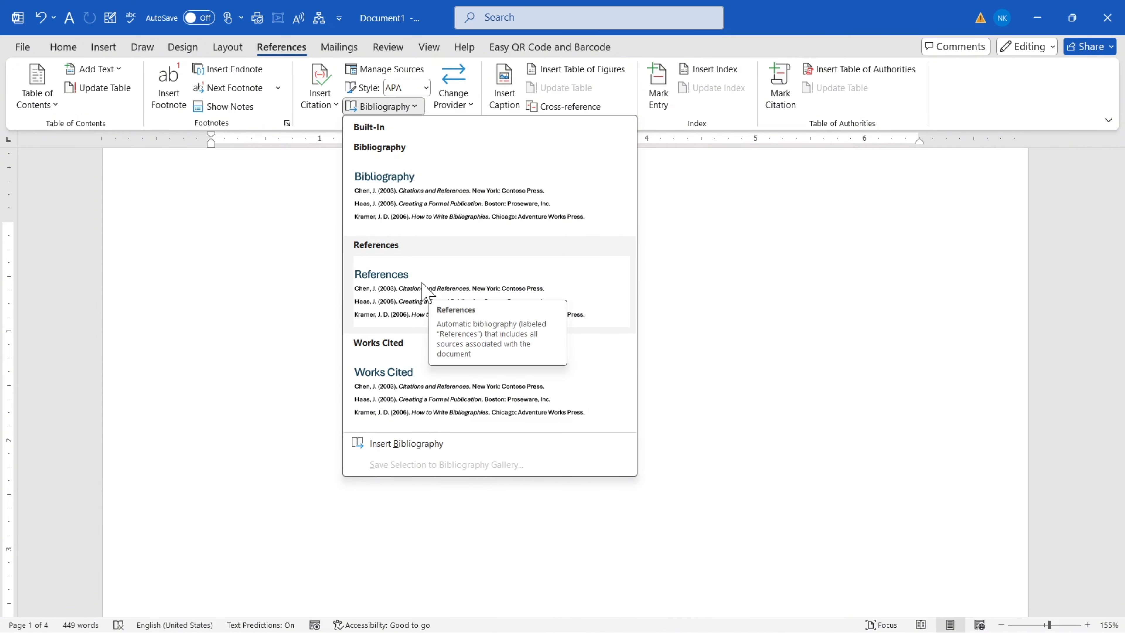
click(222, 257)
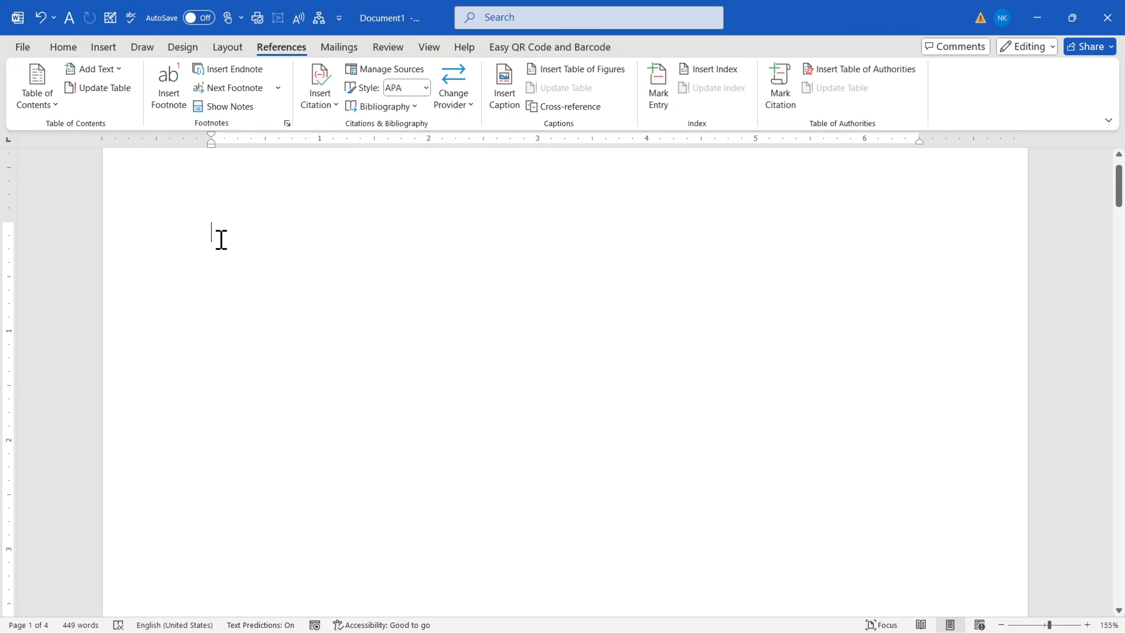
click(382, 109)
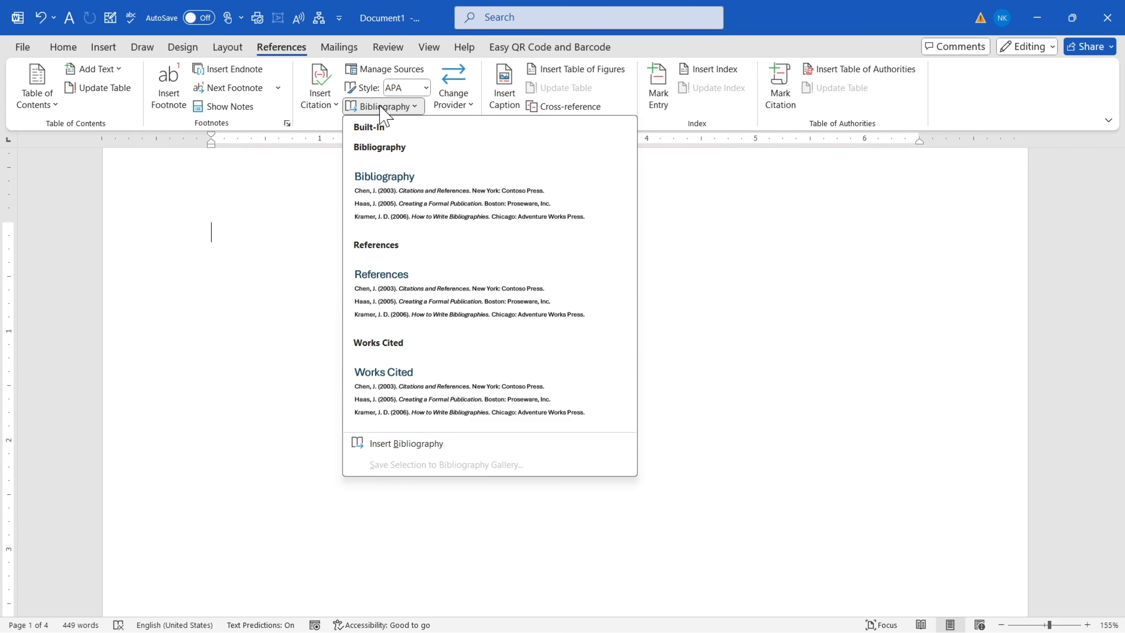
click(432, 301)
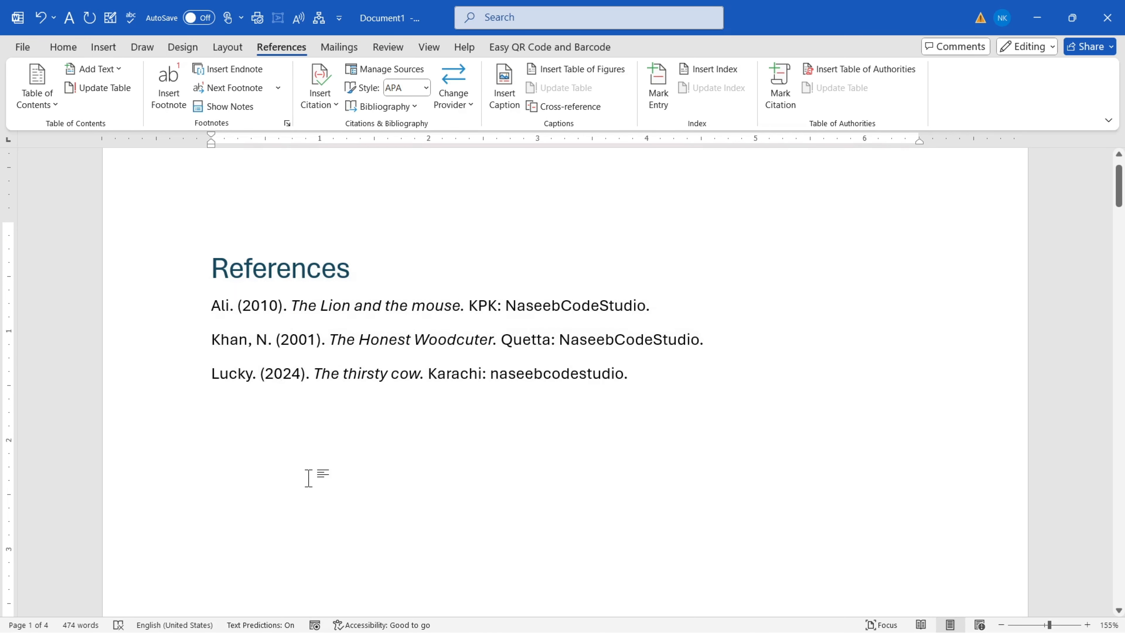
Review the popular citation add-ins offered as alternative citation providers without choosing one.
click(455, 100)
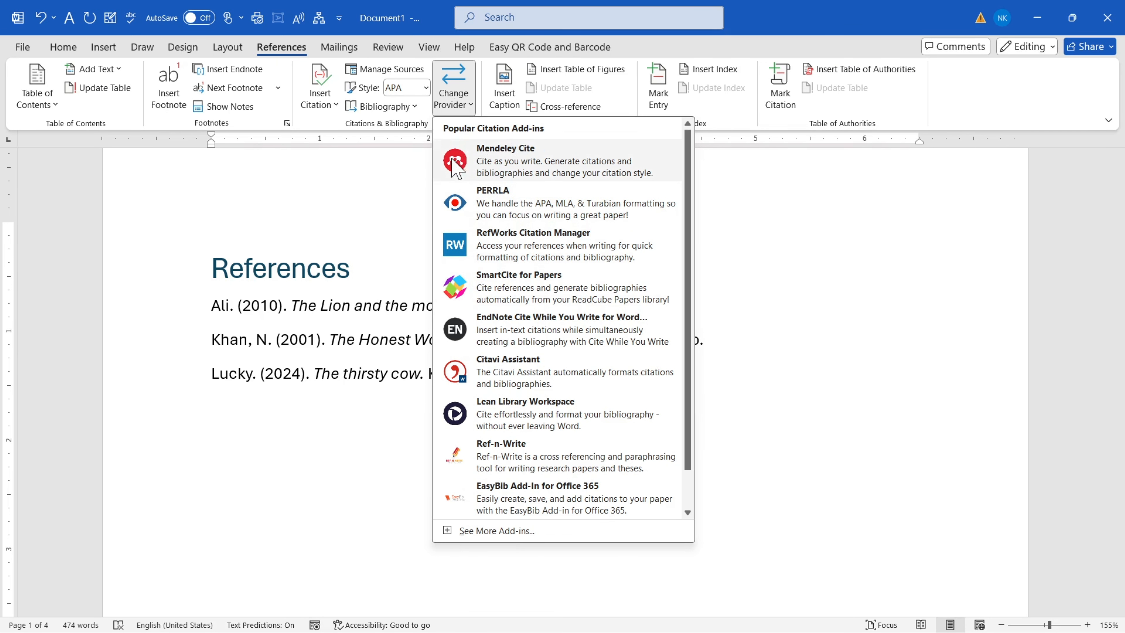
scroll(487, 443, down, 1)
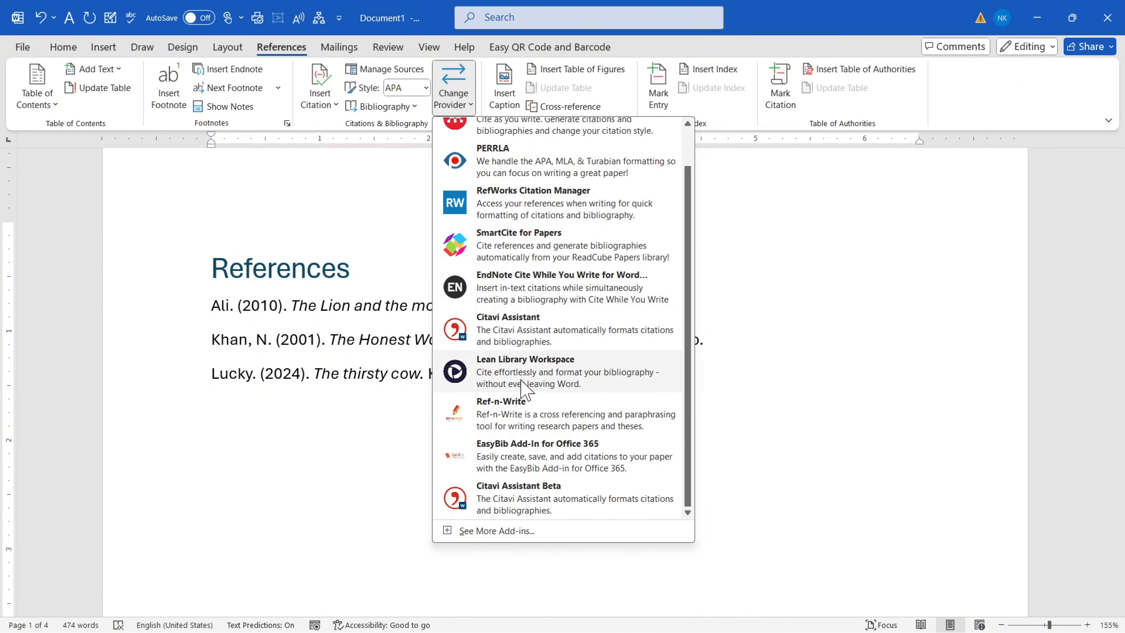
scroll(465, 443, up, 1)
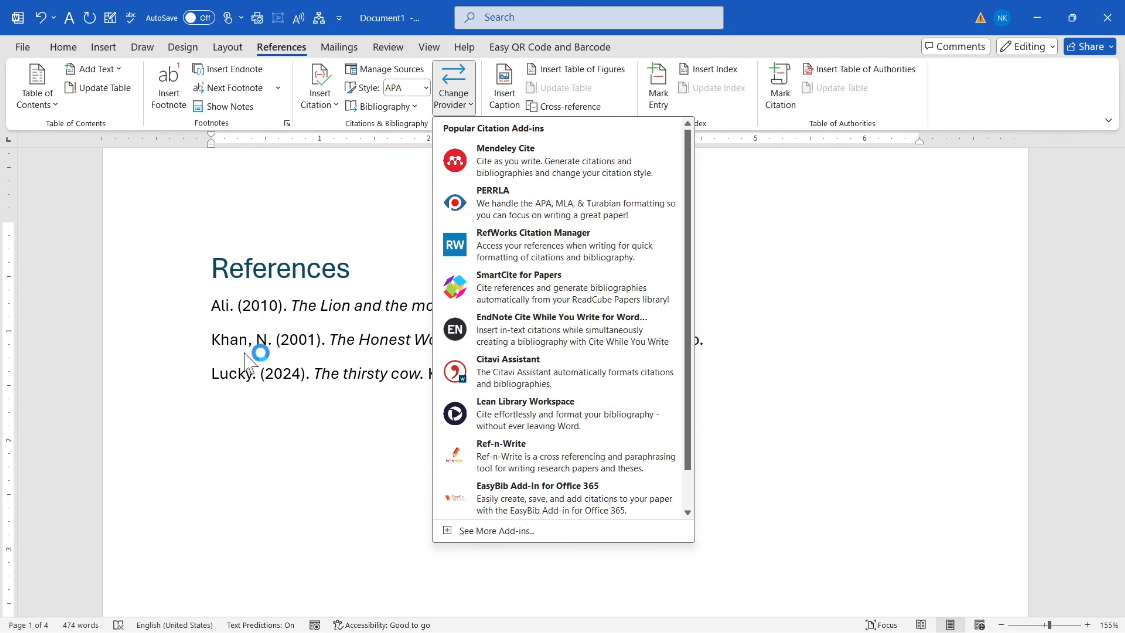
click(318, 470)
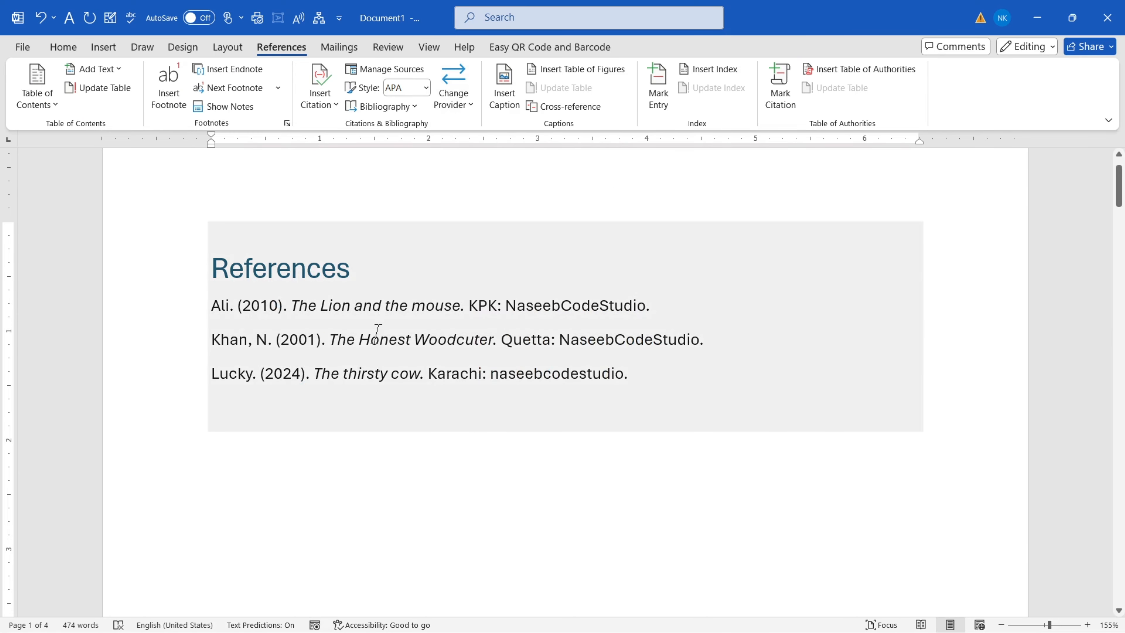
Start a new book source after the moral of story 4, "The Fox and the Grapes", with XYZ as author.
scroll(315, 408, down, 20)
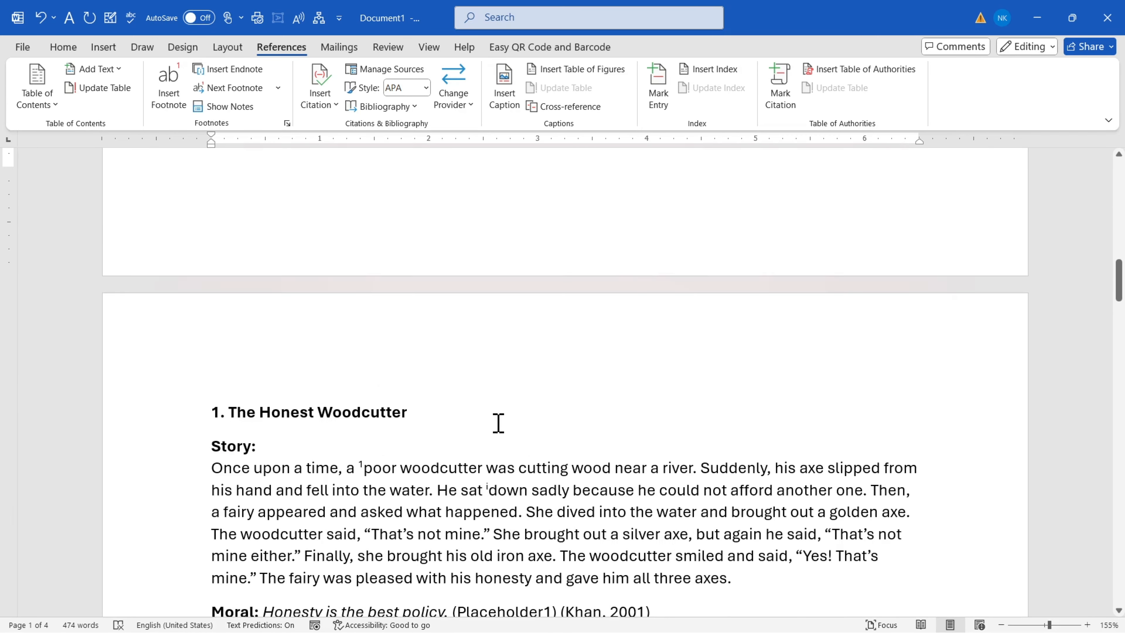
scroll(504, 413, down, 7)
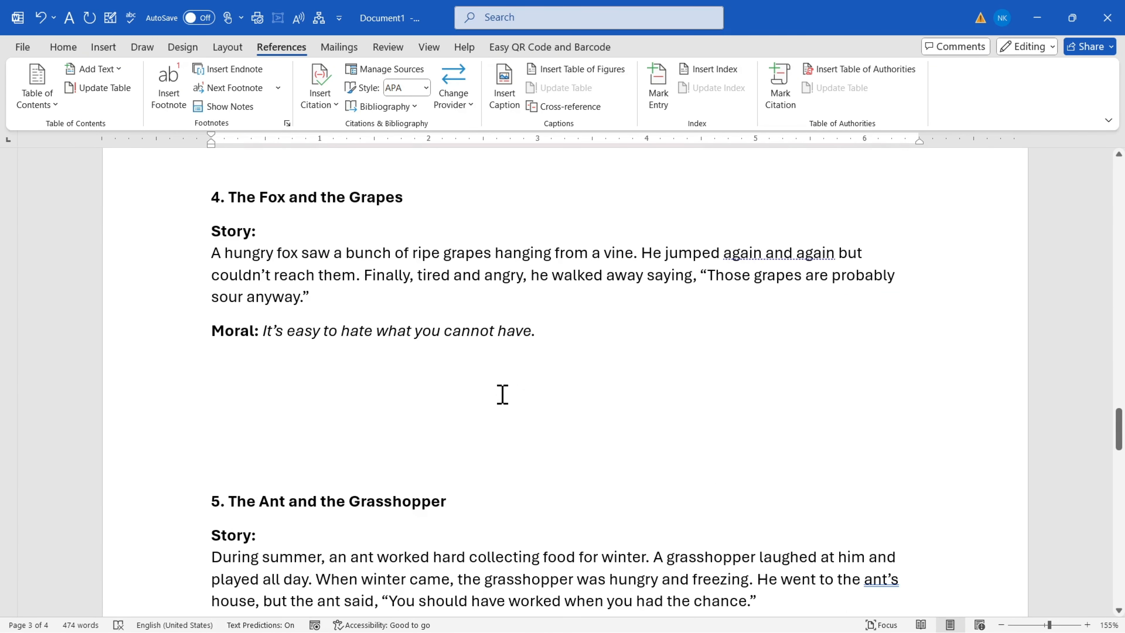
click(566, 329)
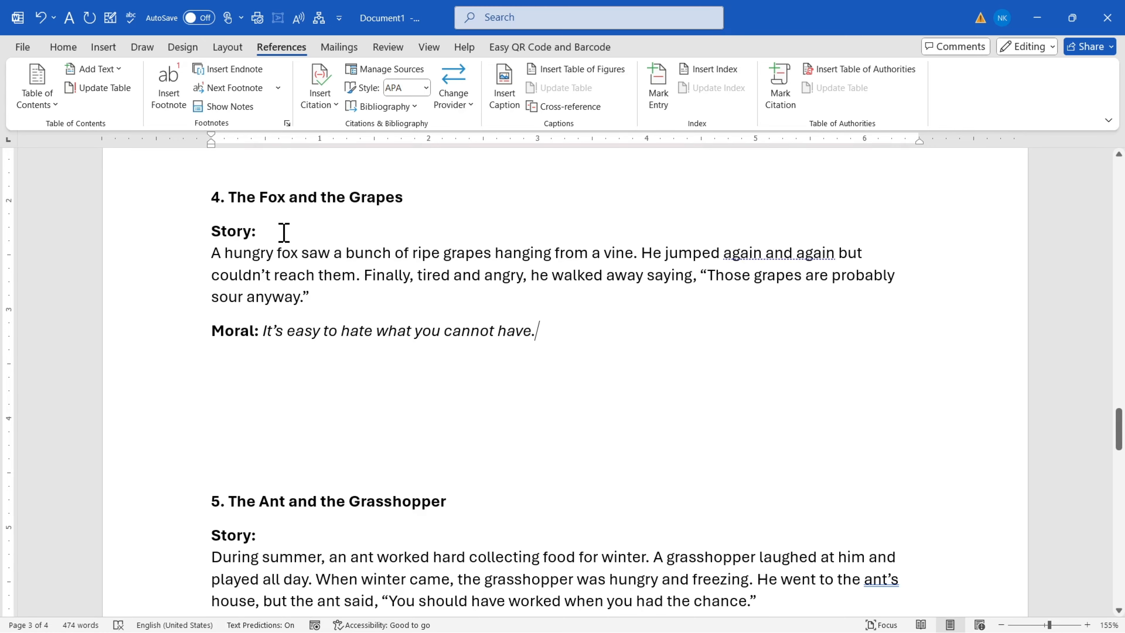
click(320, 99)
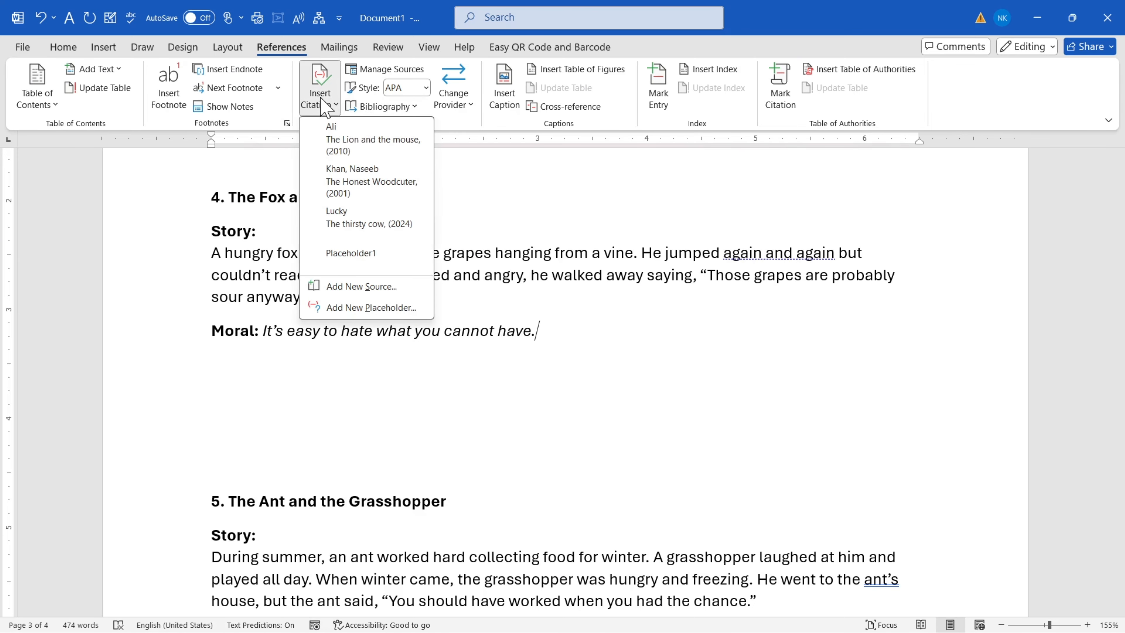
click(353, 287)
click(489, 293)
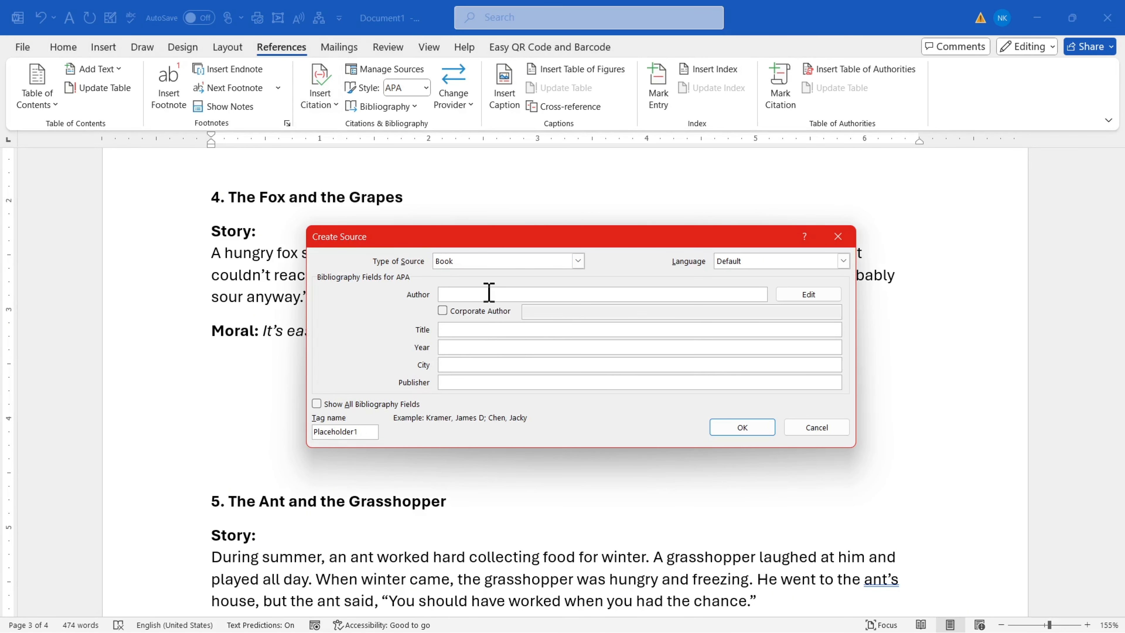
text(XYZ)
Complete the new source with title "The fox and the grapes", year 2025, city Quetta and publisher NaseebCodeStudio.
key(Tab)
key(Tab)
key(Tab)
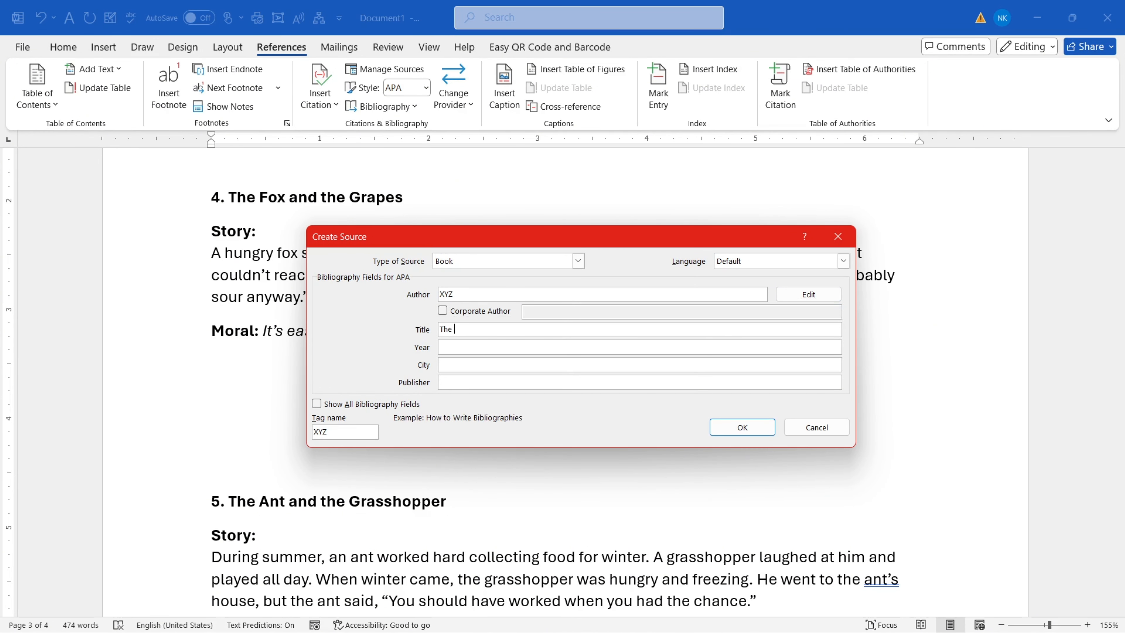
text(The fox and the grapes)
key(Tab)
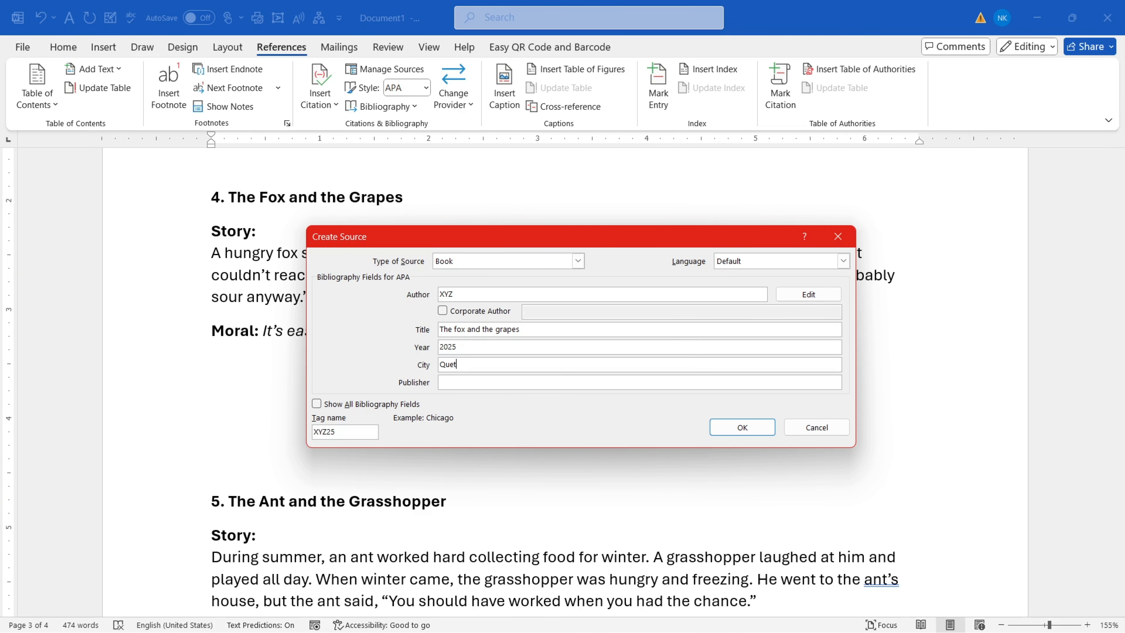
key(Tab)
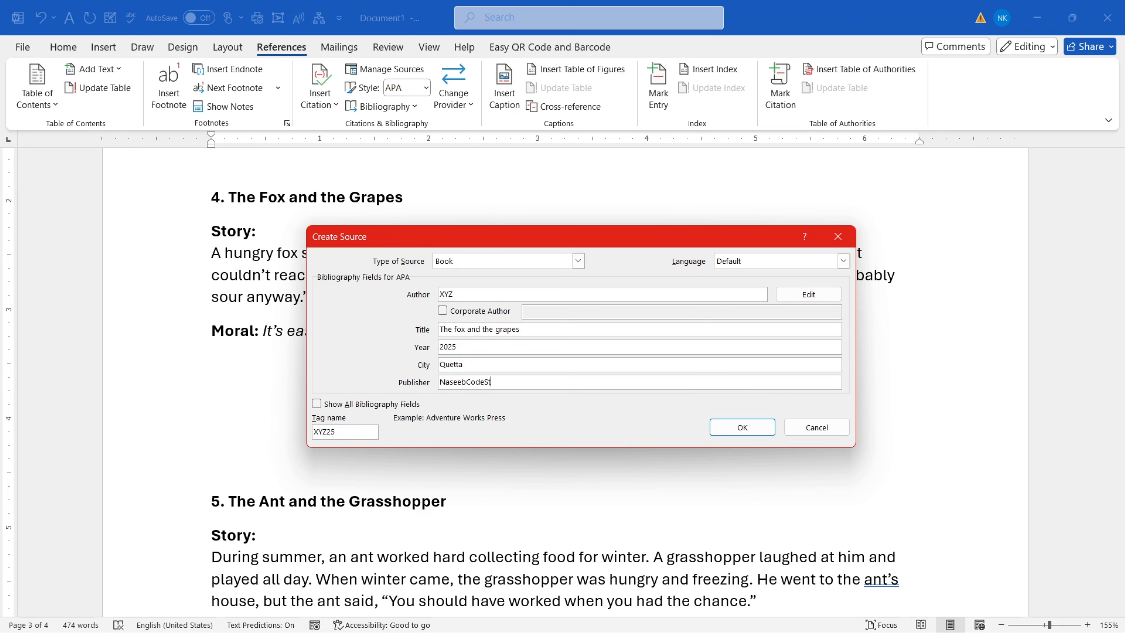
key(Return)
Update the References bibliography on the first page to include the newly added source.
scroll(552, 281, down, 2)
scroll(539, 321, up, 15)
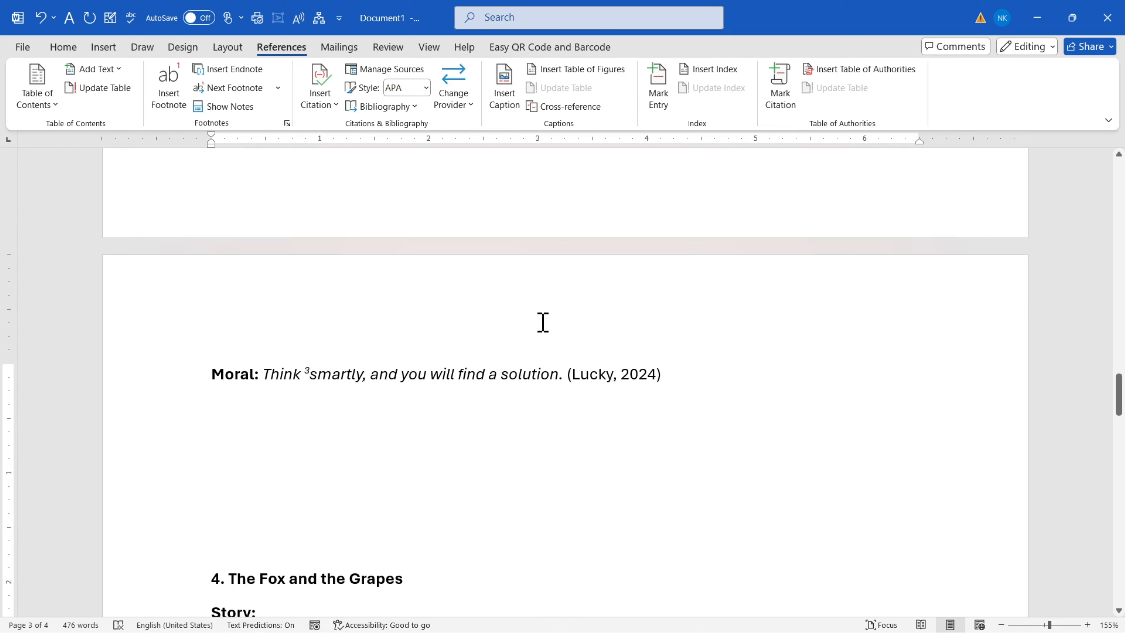
scroll(536, 318, up, 15)
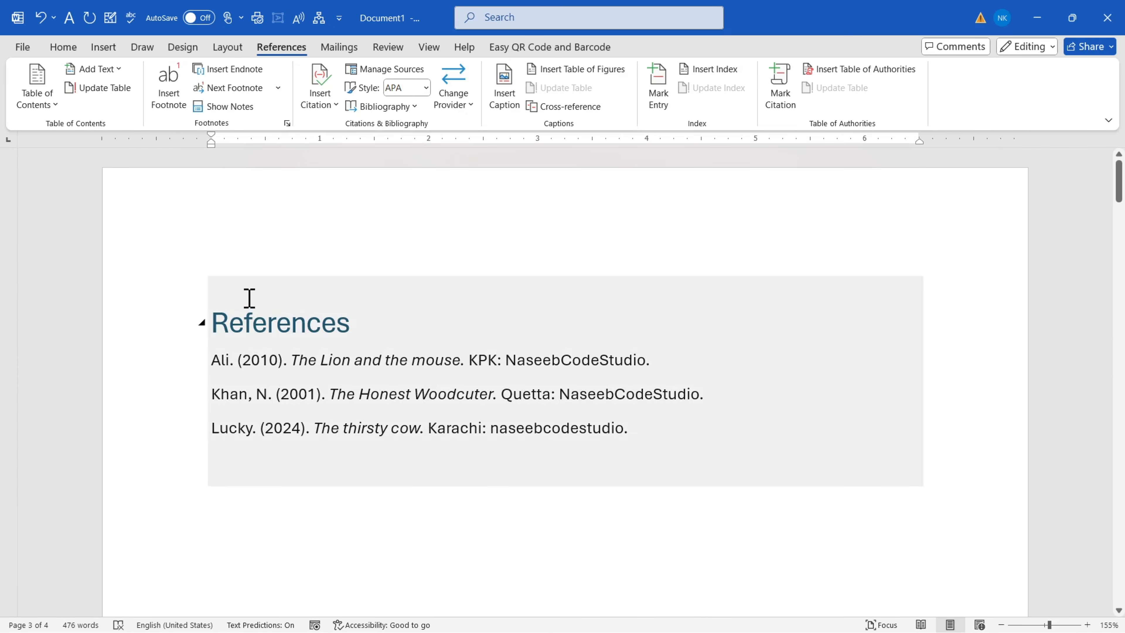
click(276, 306)
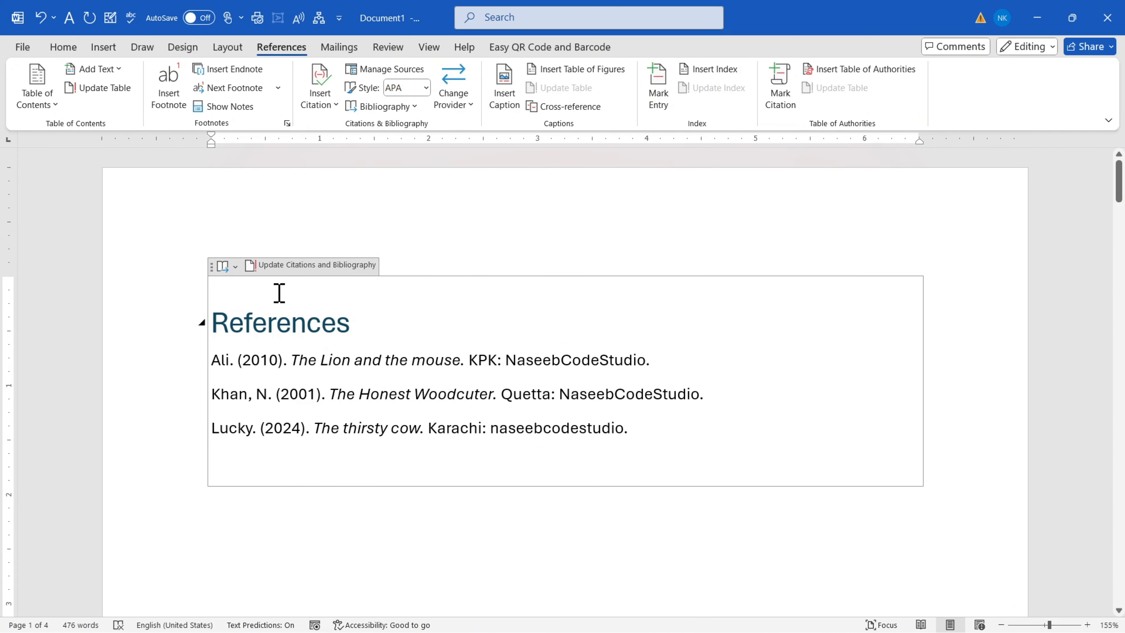
click(313, 265)
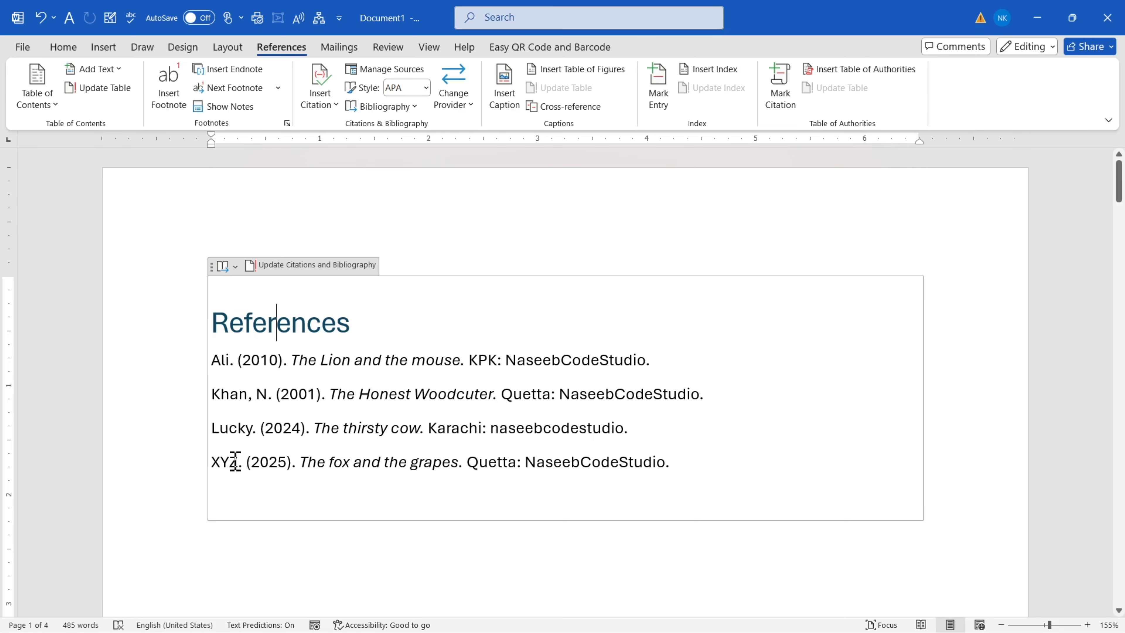
drag(200, 339, 242, 496)
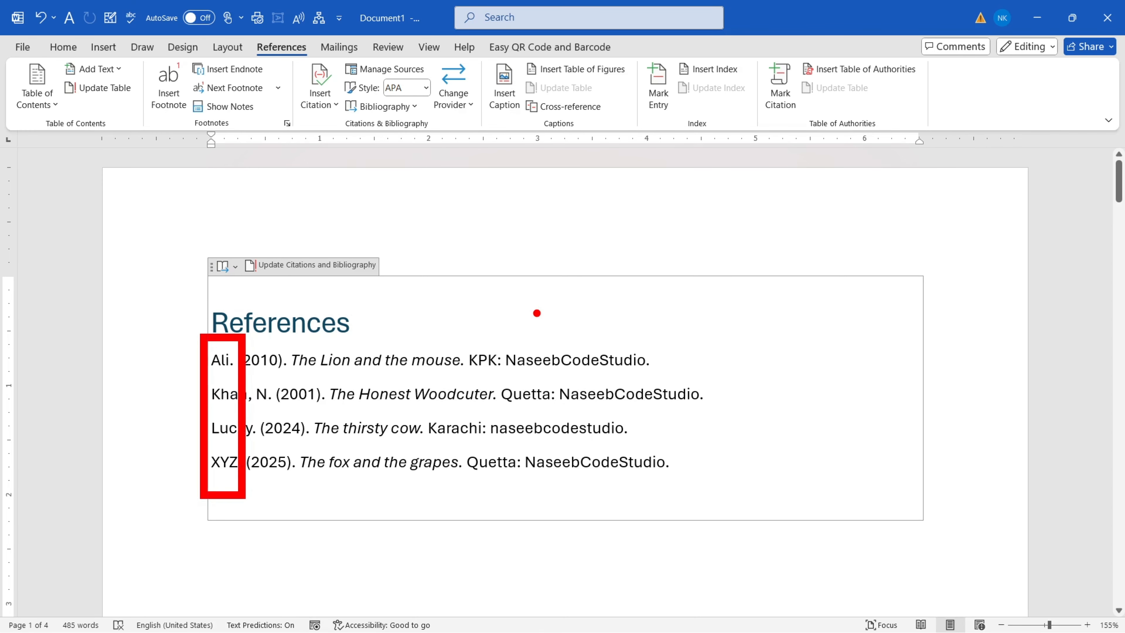
drag(537, 313, 576, 289)
drag(550, 297, 591, 388)
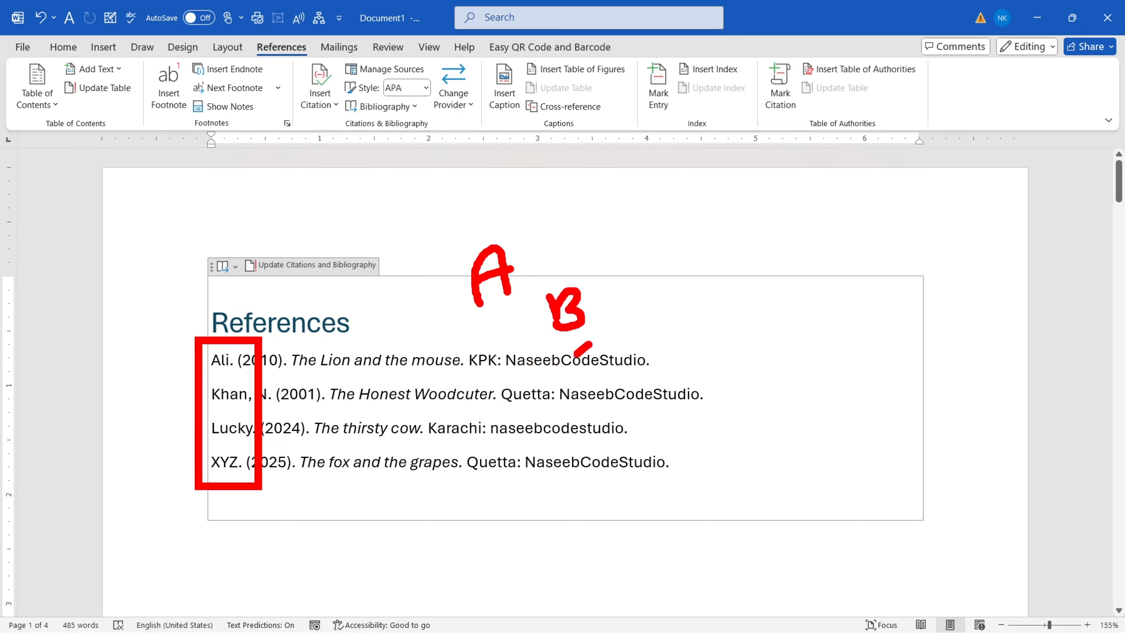
mouse_move(582, 456)
mouse_down()
mouse_move(604, 482)
mouse_move(646, 485)
mouse_up()
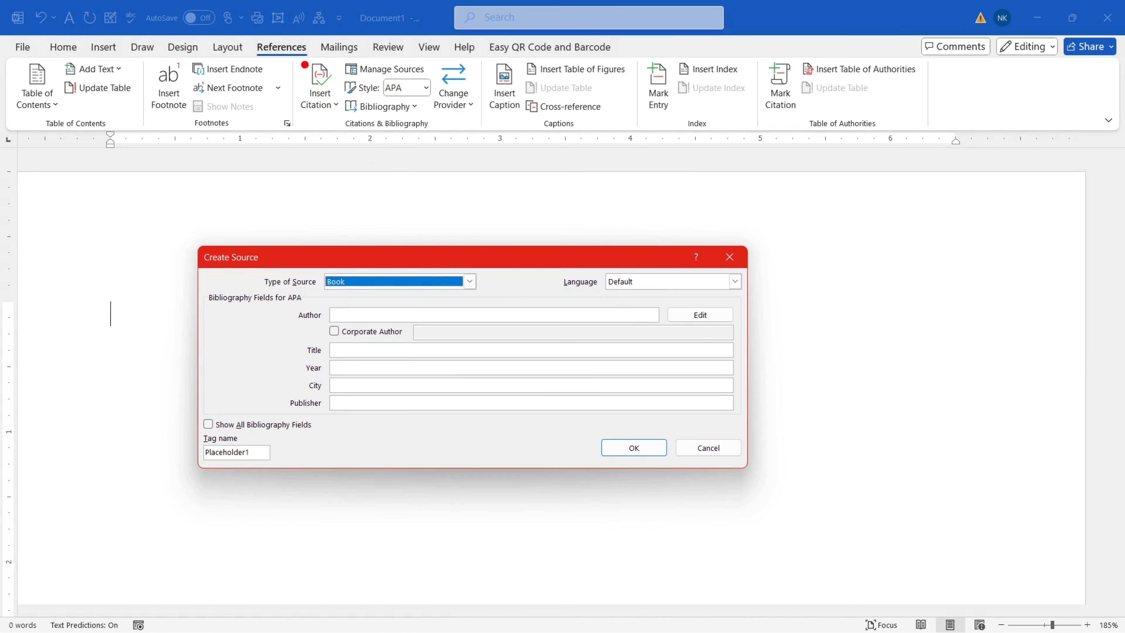
mouse_move(298, 54)
mouse_down()
mouse_move(526, 138)
mouse_move(479, 133)
mouse_up()
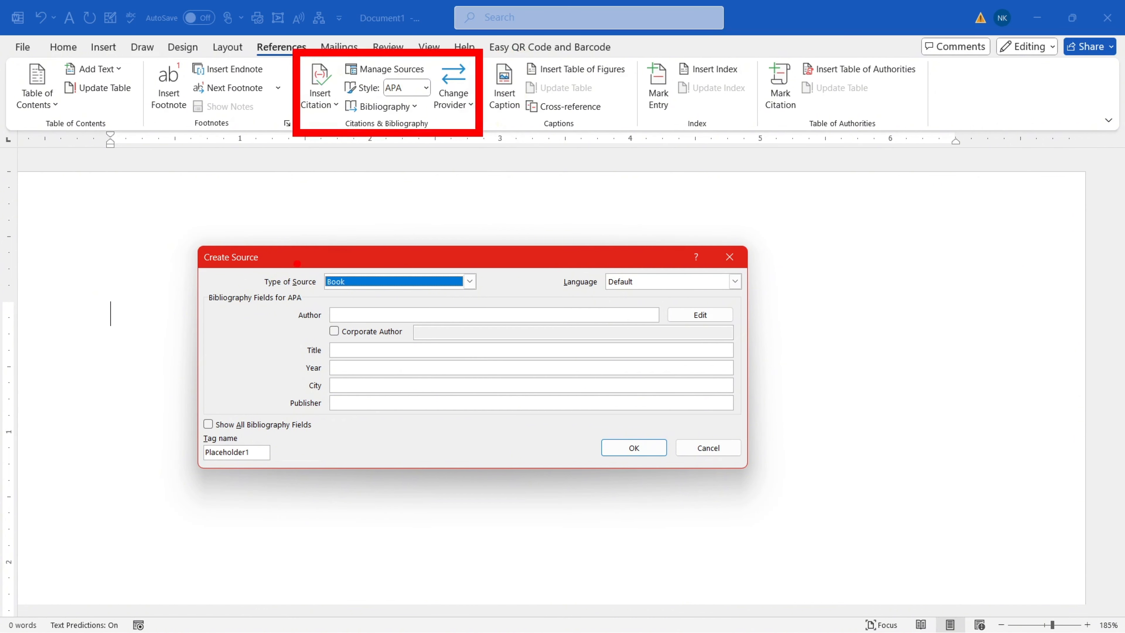
mouse_move(296, 263)
mouse_down()
mouse_move(403, 297)
mouse_move(493, 301)
mouse_up()
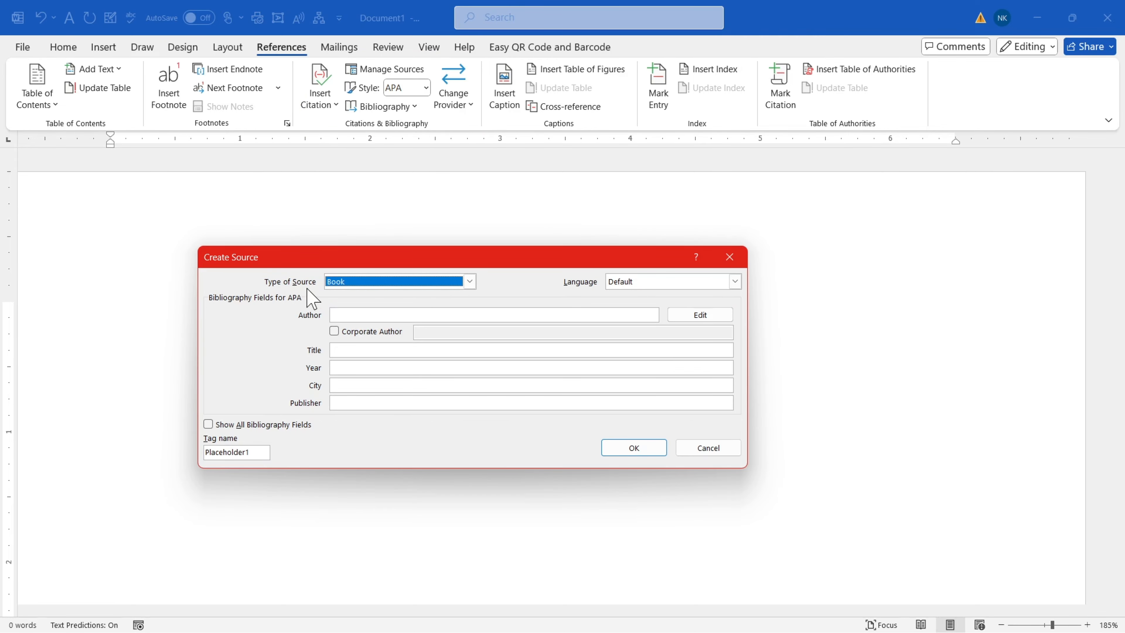
Compare the bibliography fields offered for the Book Section, Report and Web site source types in the new source form.
click(348, 283)
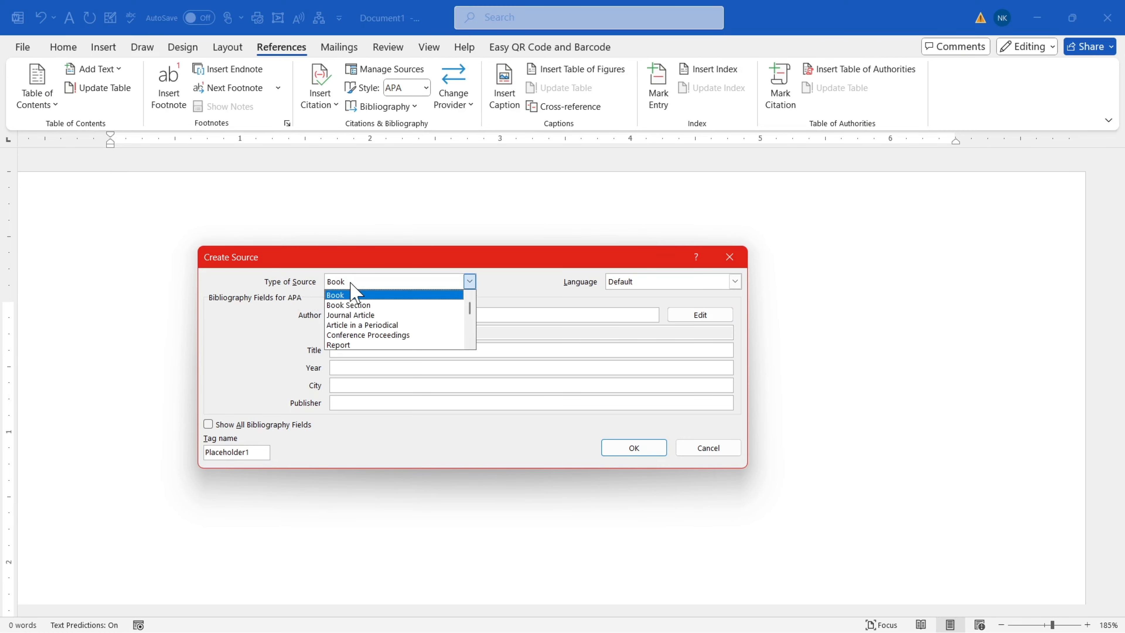
click(345, 305)
click(470, 281)
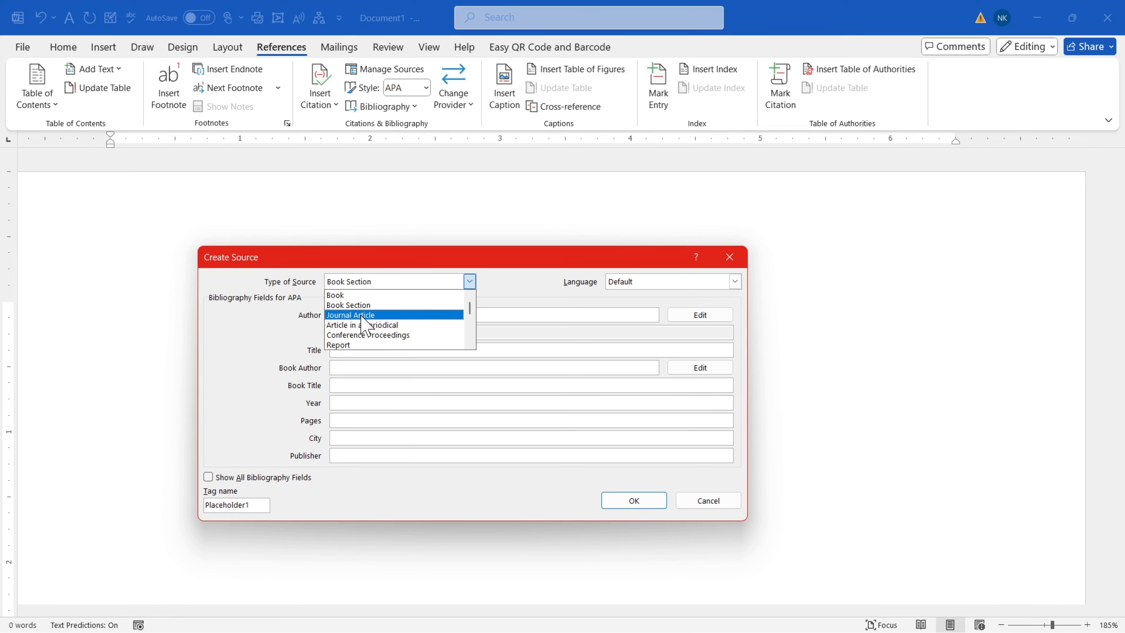
click(364, 344)
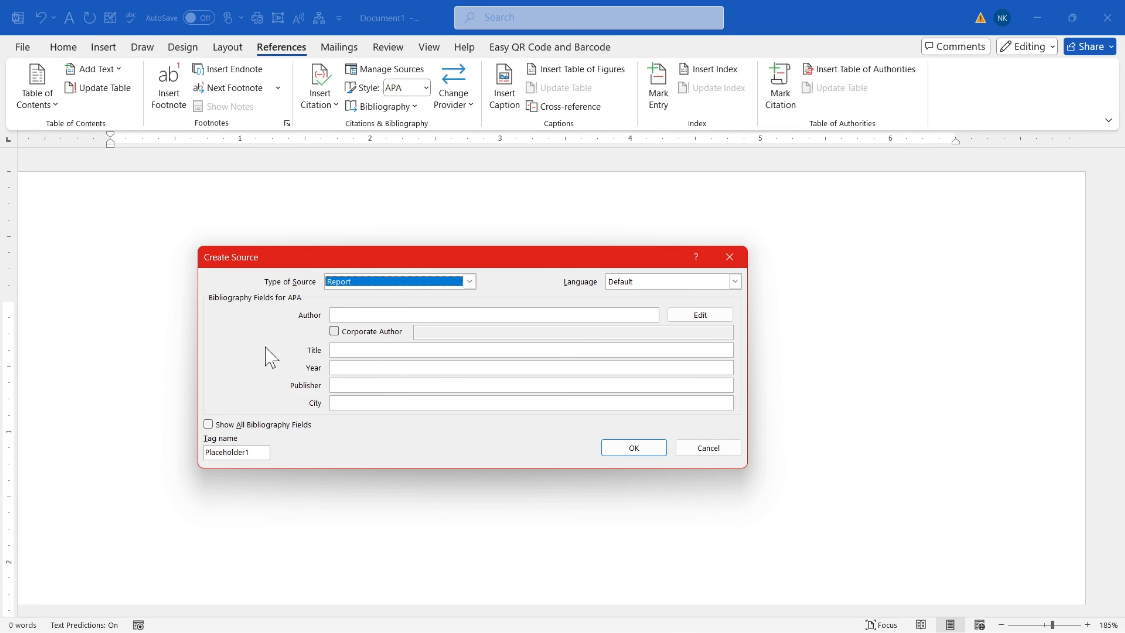
click(469, 281)
scroll(470, 337, down, 2)
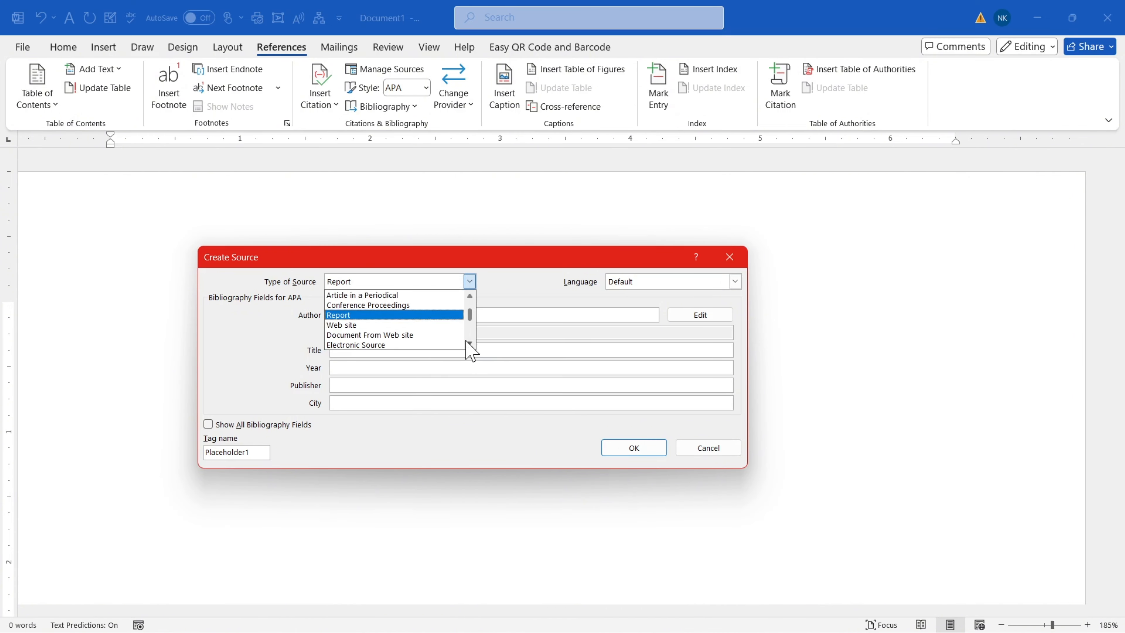
click(392, 315)
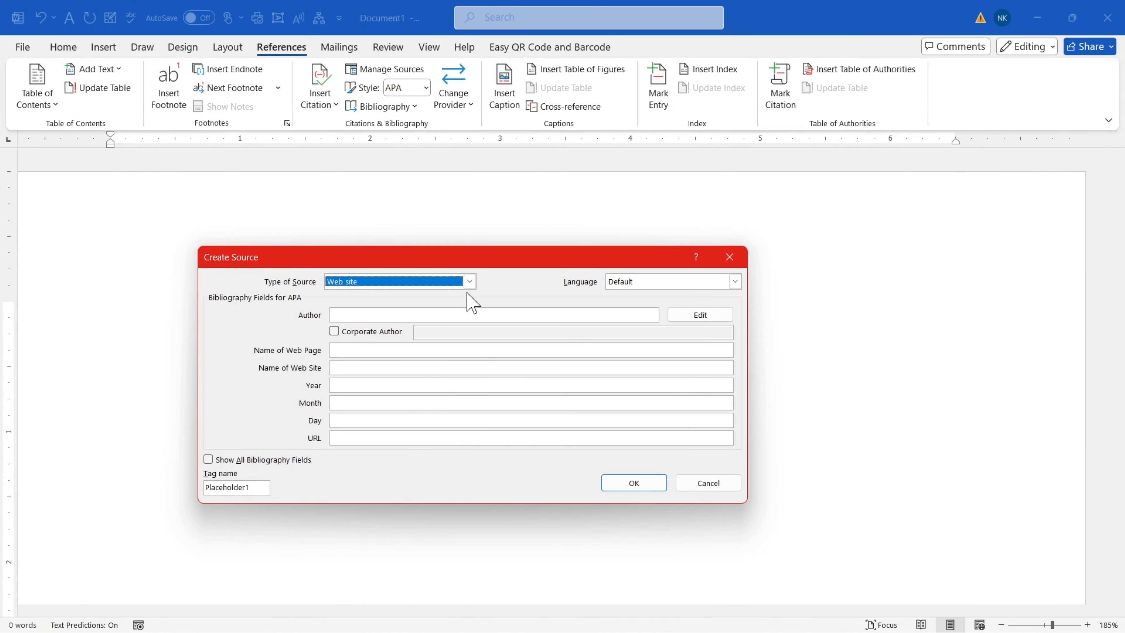
Examine the bibliography fields offered for the Art and Film source types in the new source form.
click(469, 283)
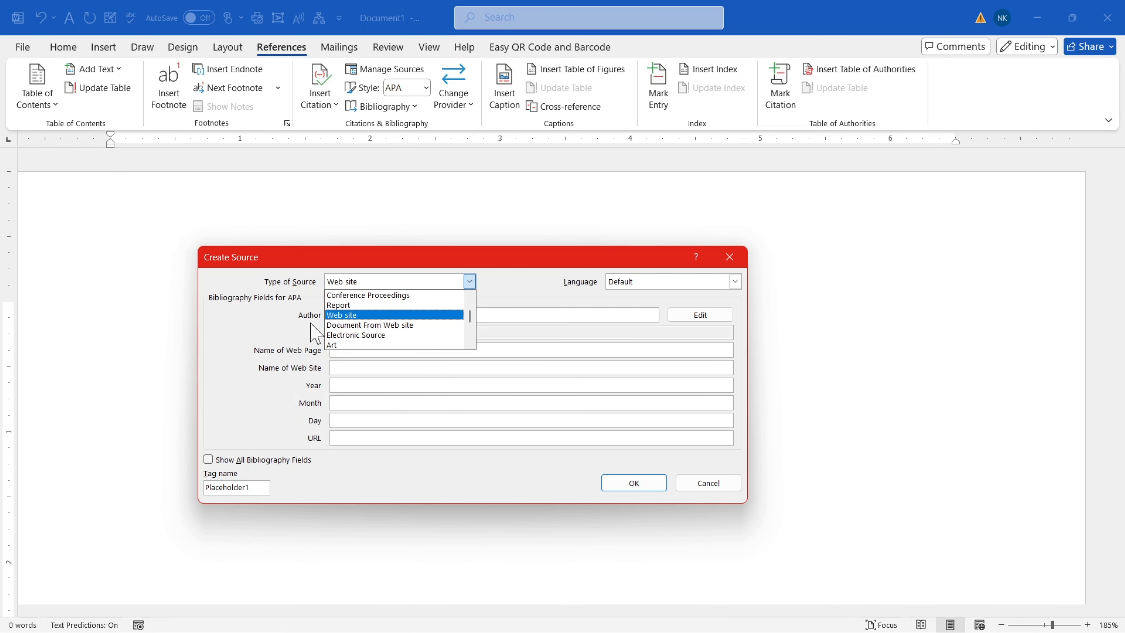
click(376, 345)
click(469, 281)
click(470, 345)
click(470, 345)
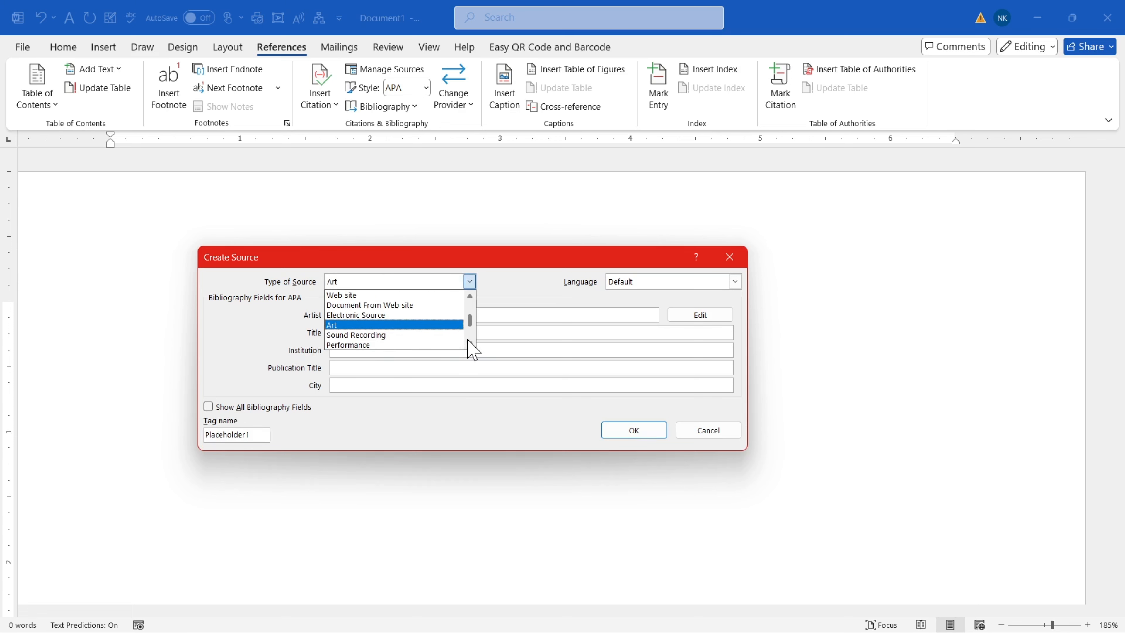
click(471, 345)
click(471, 345)
click(470, 345)
click(351, 324)
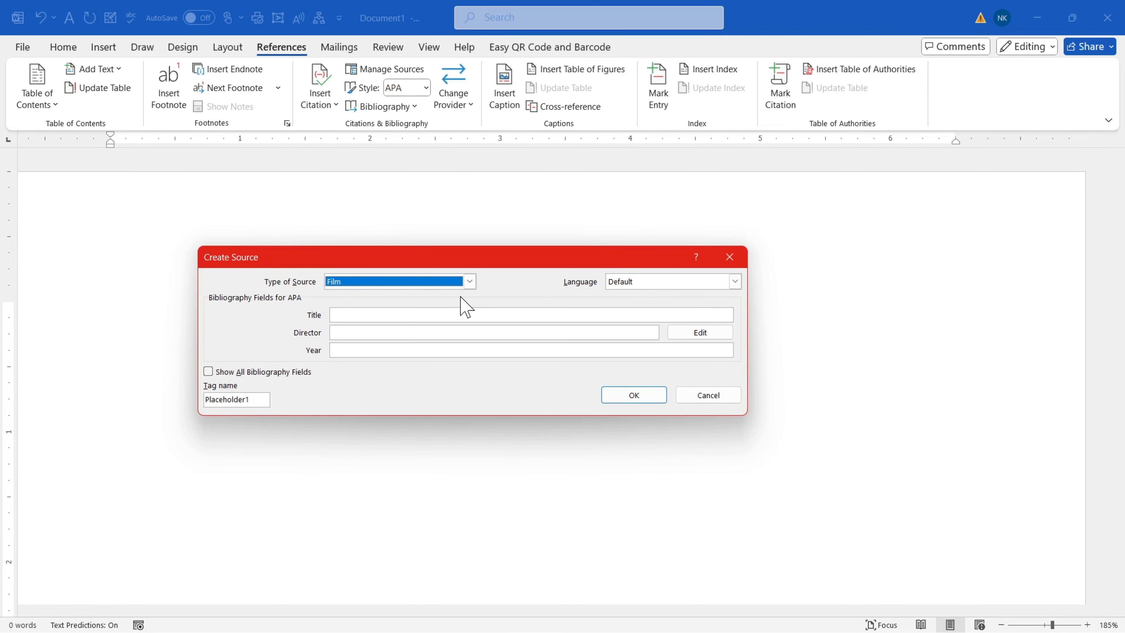
click(469, 282)
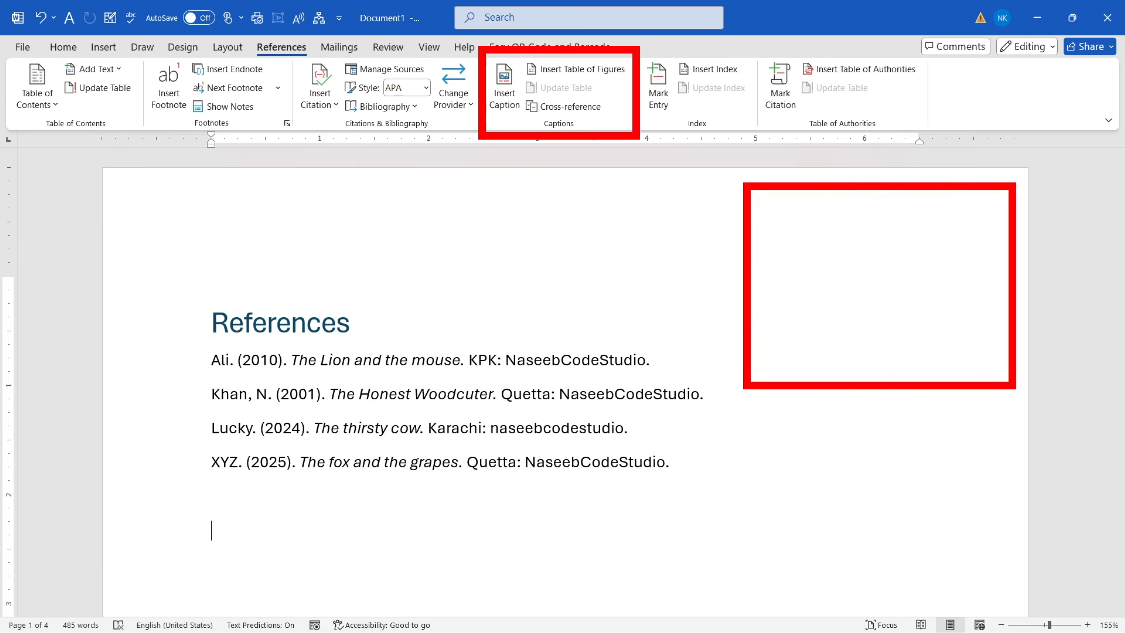
mouse_move(797, 406)
mouse_down()
mouse_move(823, 449)
mouse_move(836, 424)
mouse_up()
mouse_move(838, 416)
mouse_down()
mouse_move(844, 437)
mouse_move(884, 454)
mouse_up()
drag(894, 407, 957, 403)
drag(981, 405, 974, 432)
drag(989, 406, 1004, 434)
drag(1014, 399, 1030, 434)
drag(812, 469, 1040, 456)
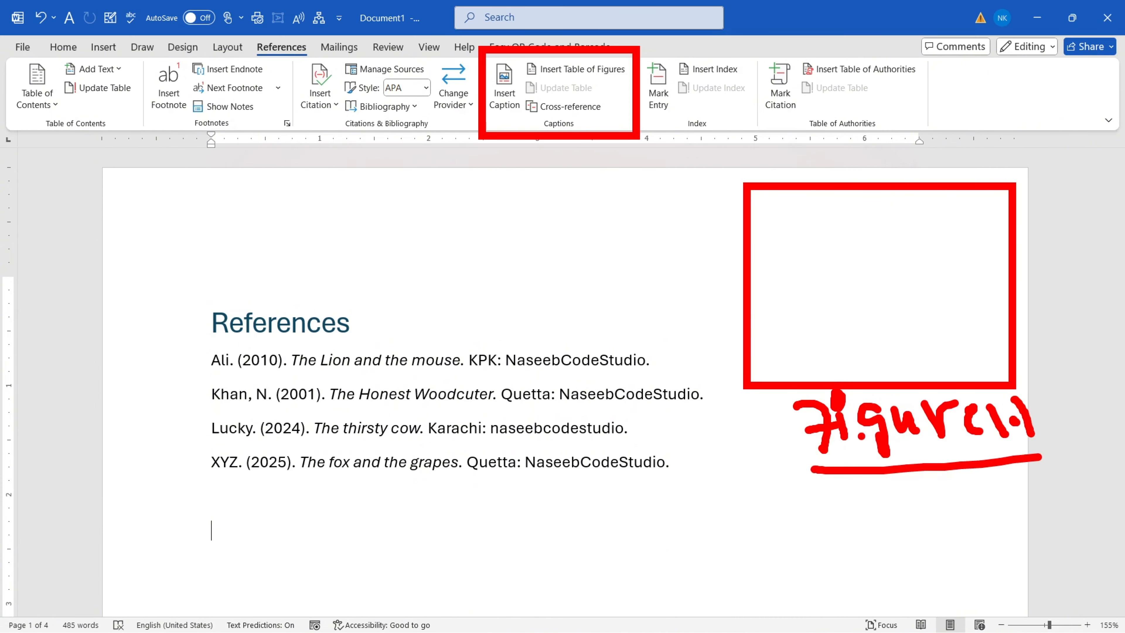
key(ctrl+z)
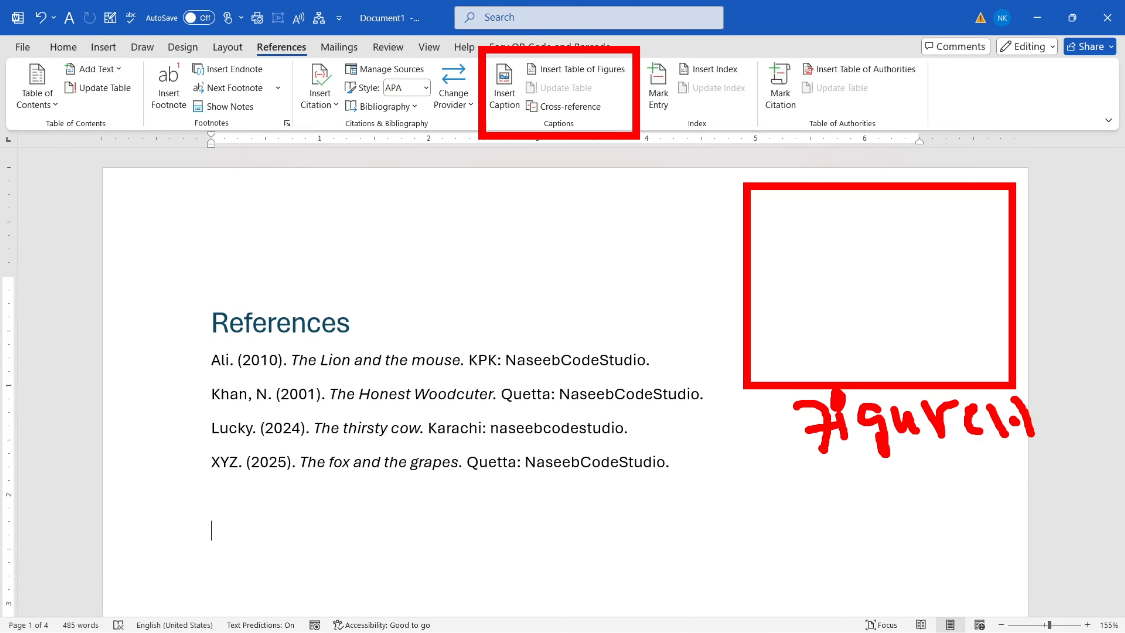
mouse_move(195, 339)
mouse_down()
mouse_move(643, 515)
mouse_move(708, 491)
mouse_up()
key(ctrl+z)
drag(807, 473, 1048, 469)
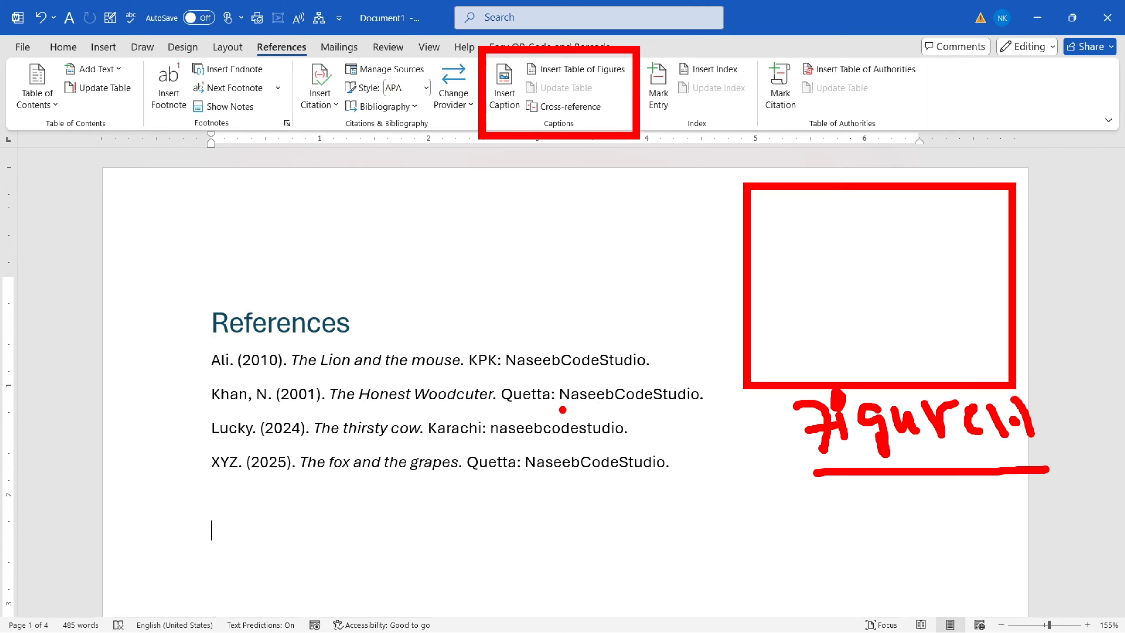
key(Escape)
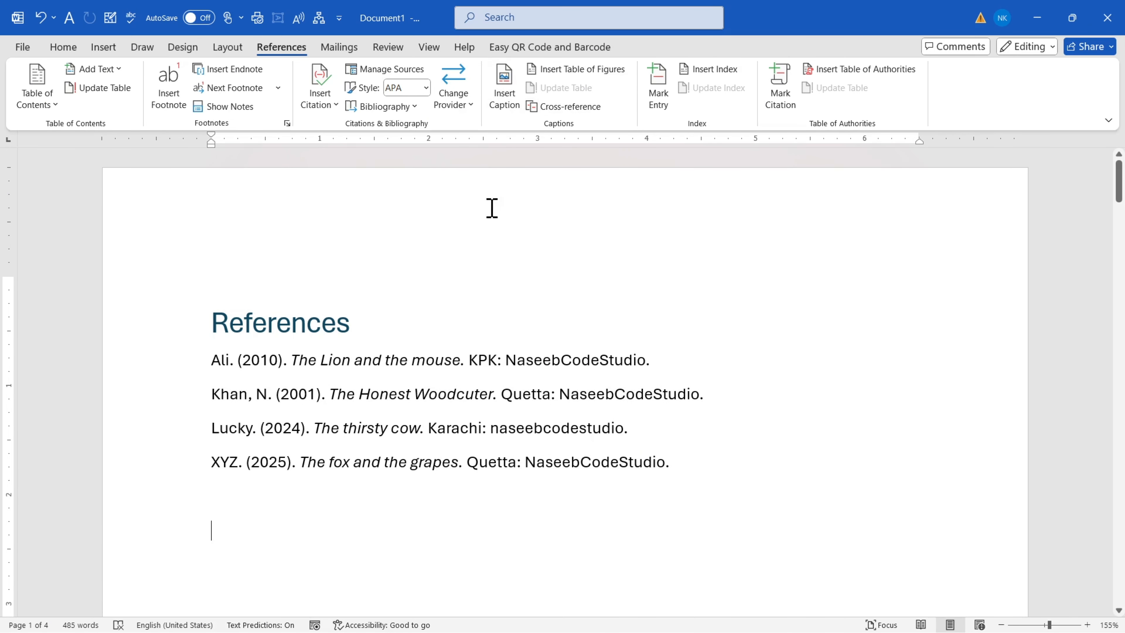
Add an empty paragraph between the story text and the moral of story 2, "The Lion and the Mouse".
scroll(491, 208, down, 15)
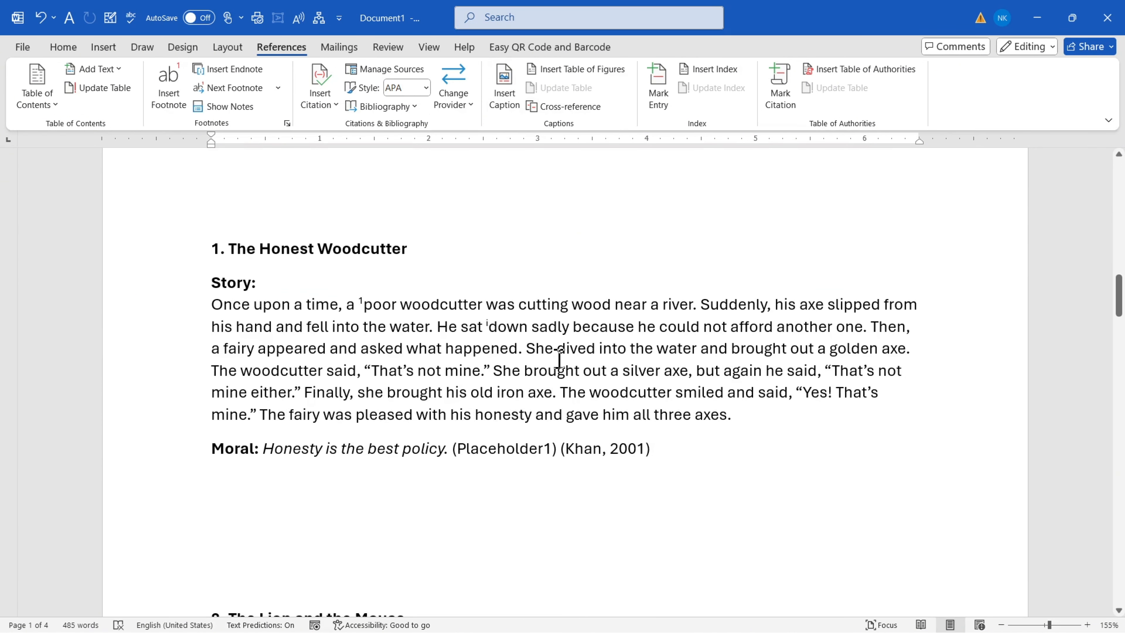
scroll(559, 359, down, 5)
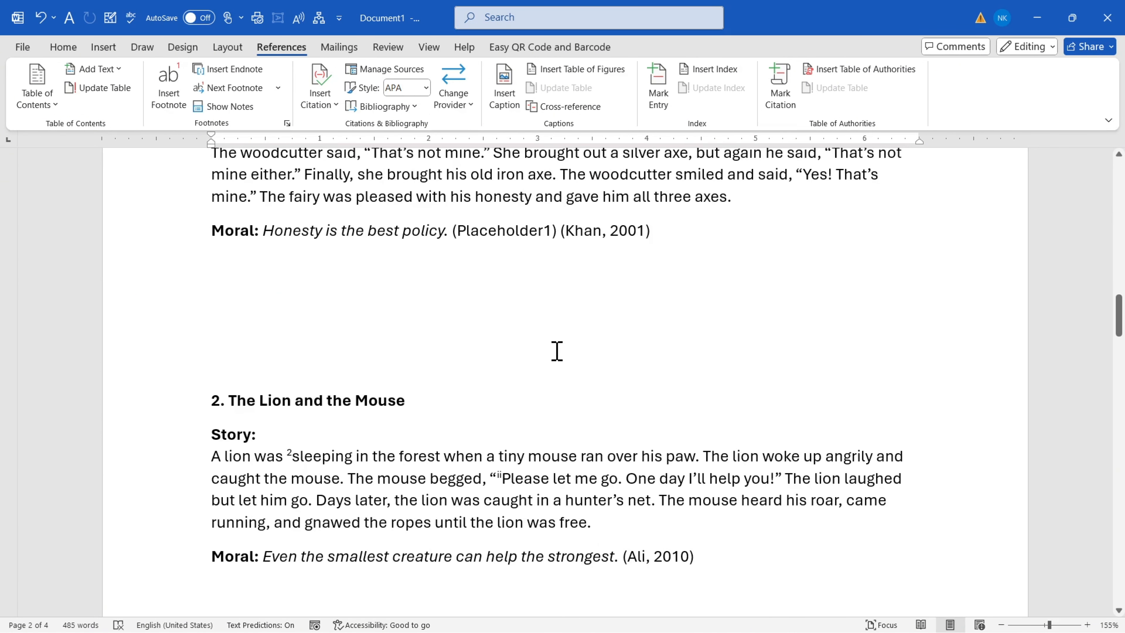
scroll(621, 331, down, 4)
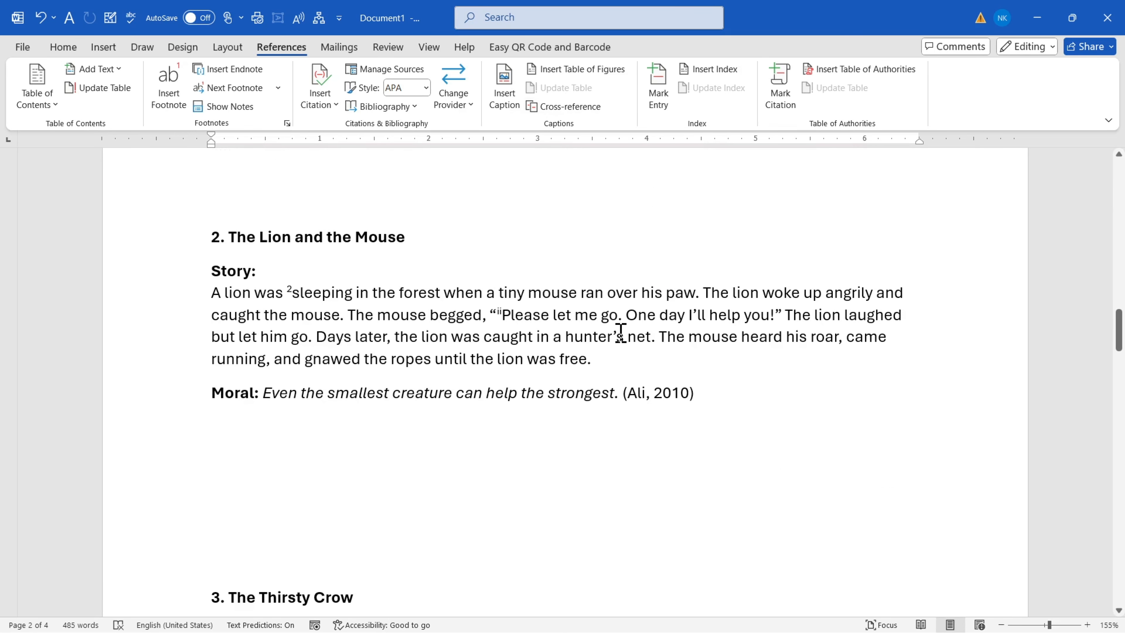
click(619, 358)
key(Return)
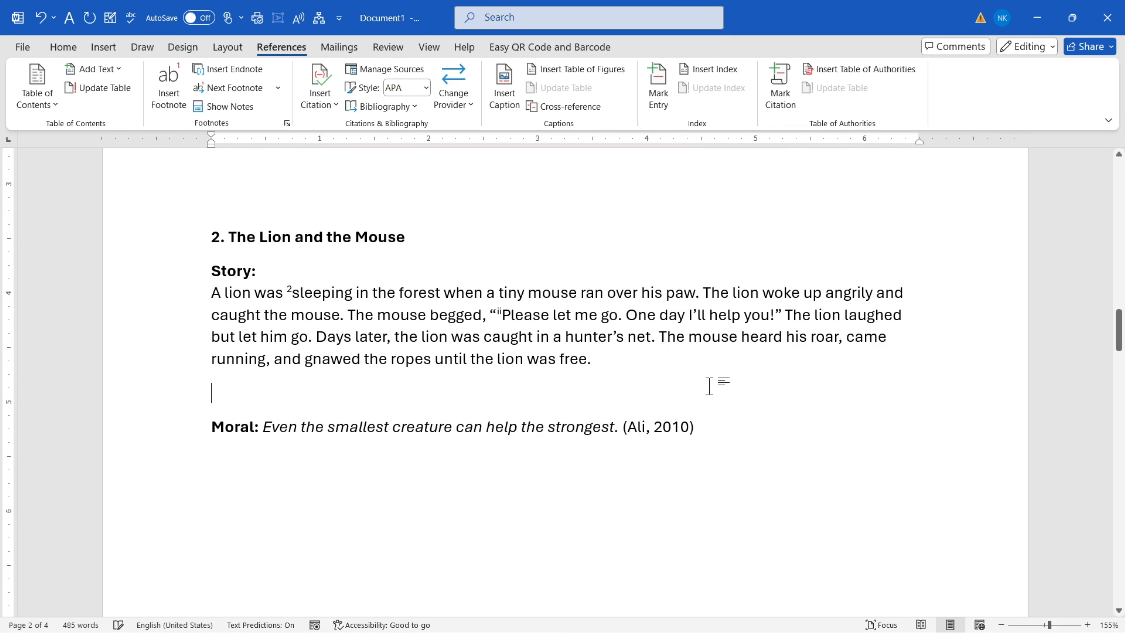
Insert a Basic Block List SmartArt graphic in the empty paragraph above the moral of story 2.
click(104, 47)
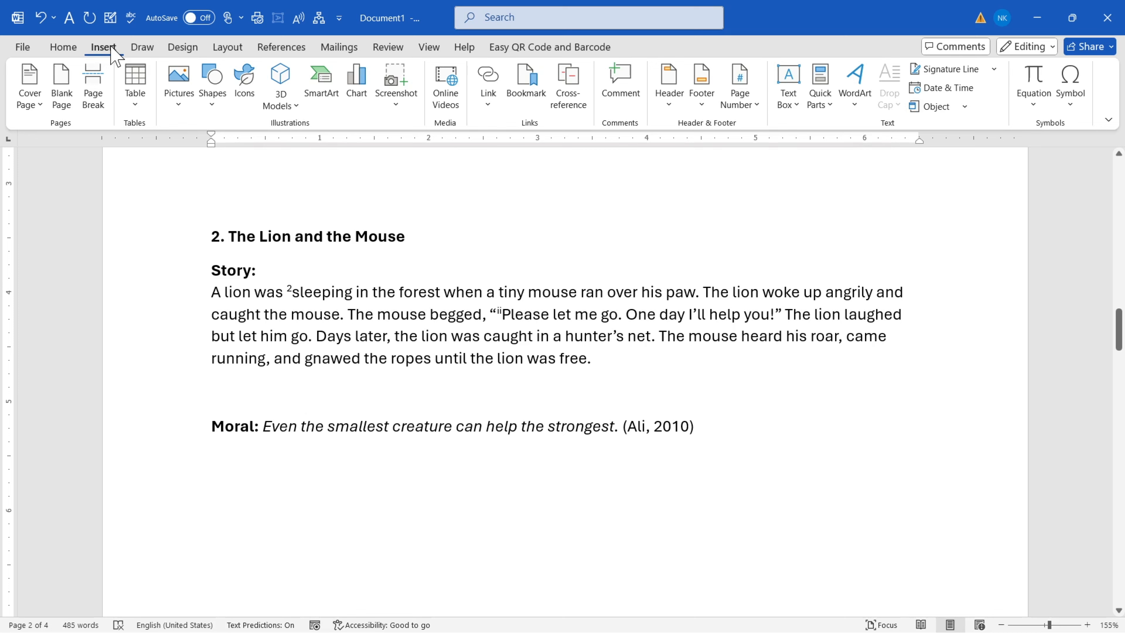
click(319, 99)
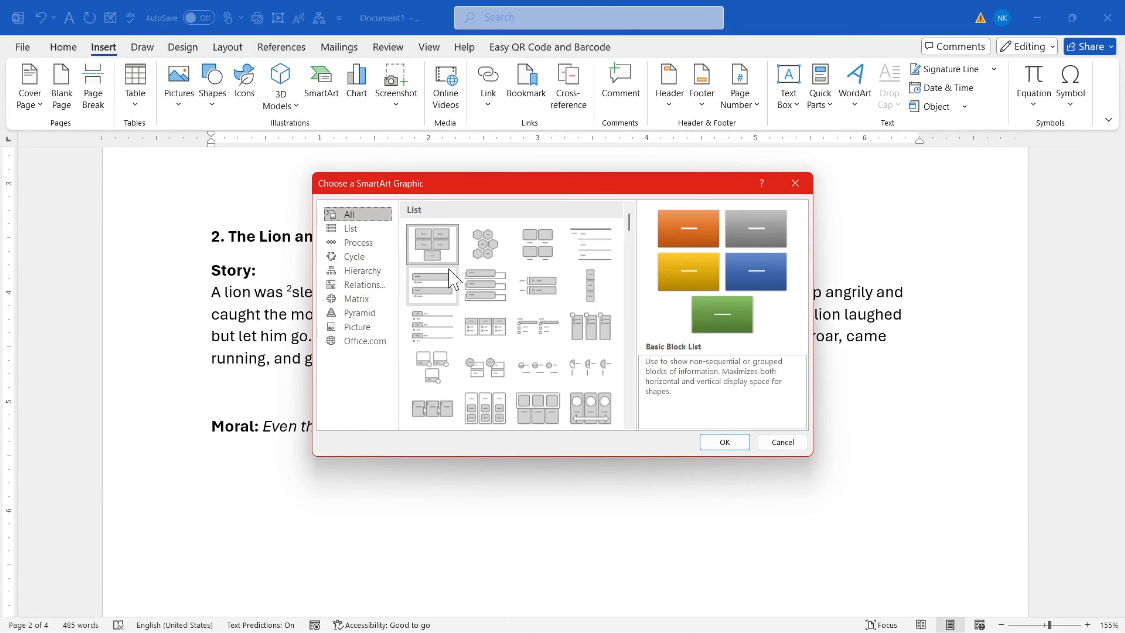
click(485, 244)
click(352, 229)
click(432, 227)
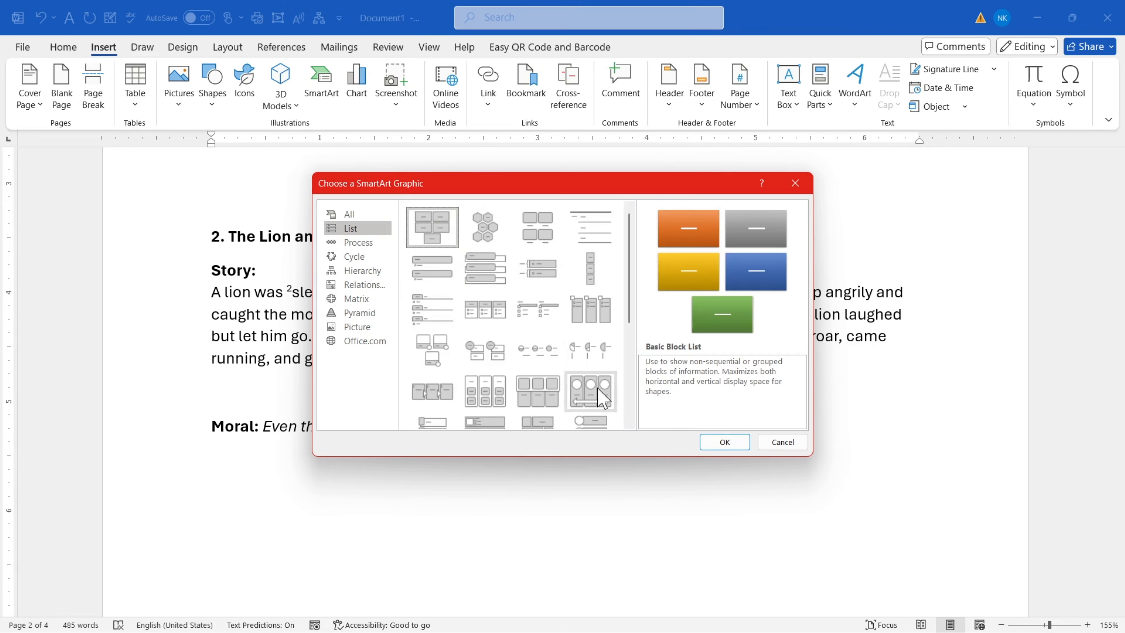
click(724, 441)
Shrink the SmartArt graphic in story 2 to about 2 inches wide and 2.5 inches high.
scroll(771, 389, down, 5)
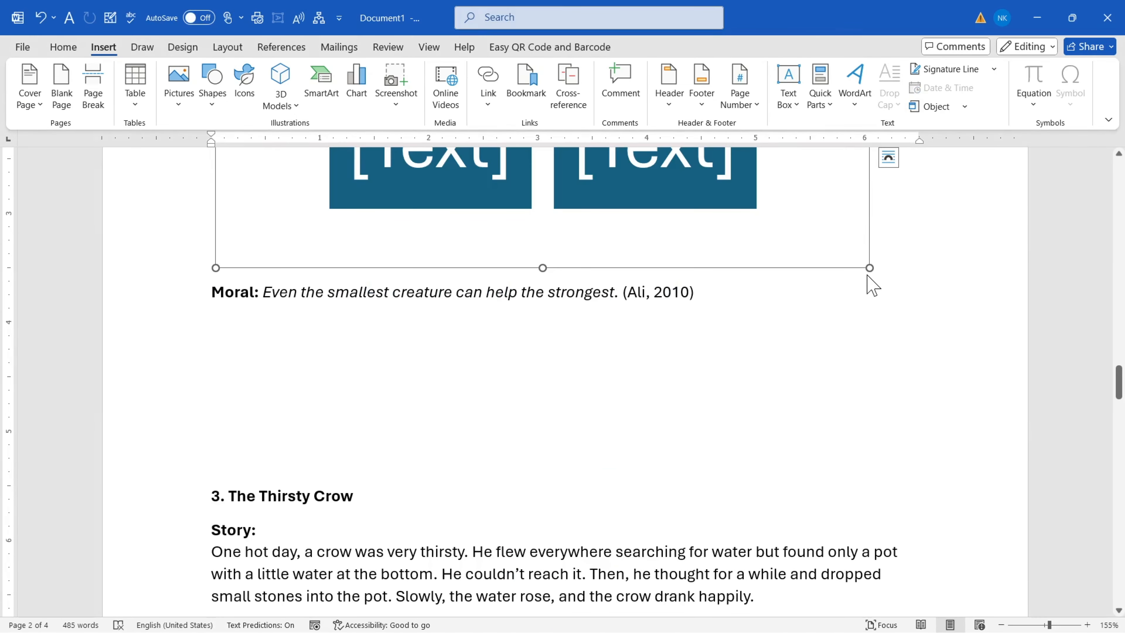
drag(868, 267, 448, 164)
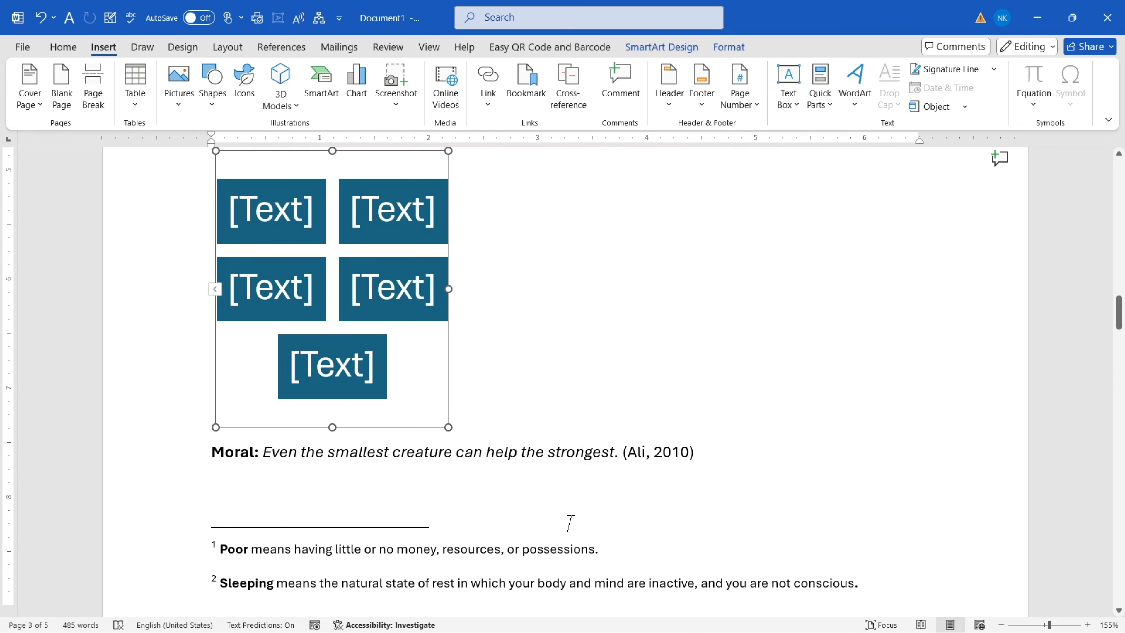
scroll(567, 525, up, 2)
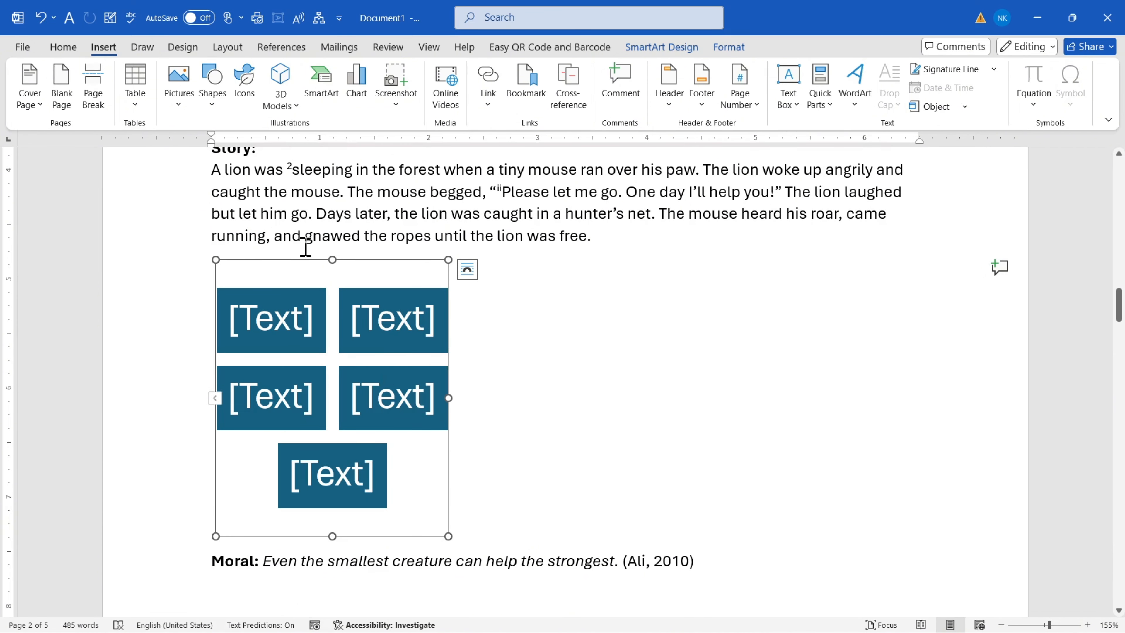
scroll(388, 271, up, 1)
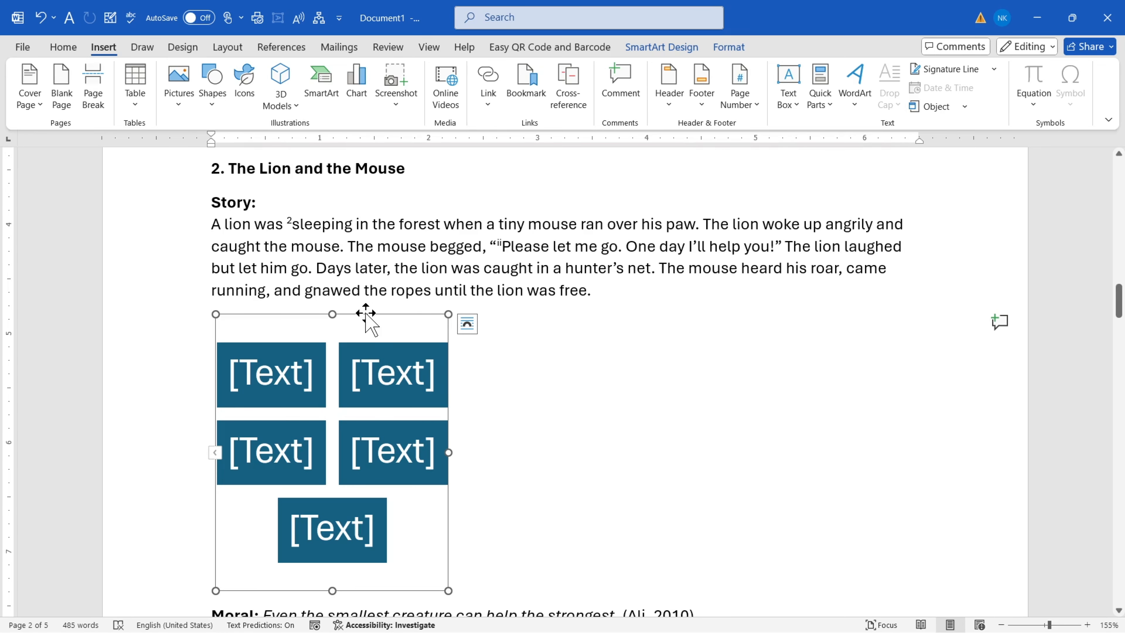
Start a caption for the SmartArt graphic and create a new caption label named SmartArt.
click(288, 49)
click(507, 98)
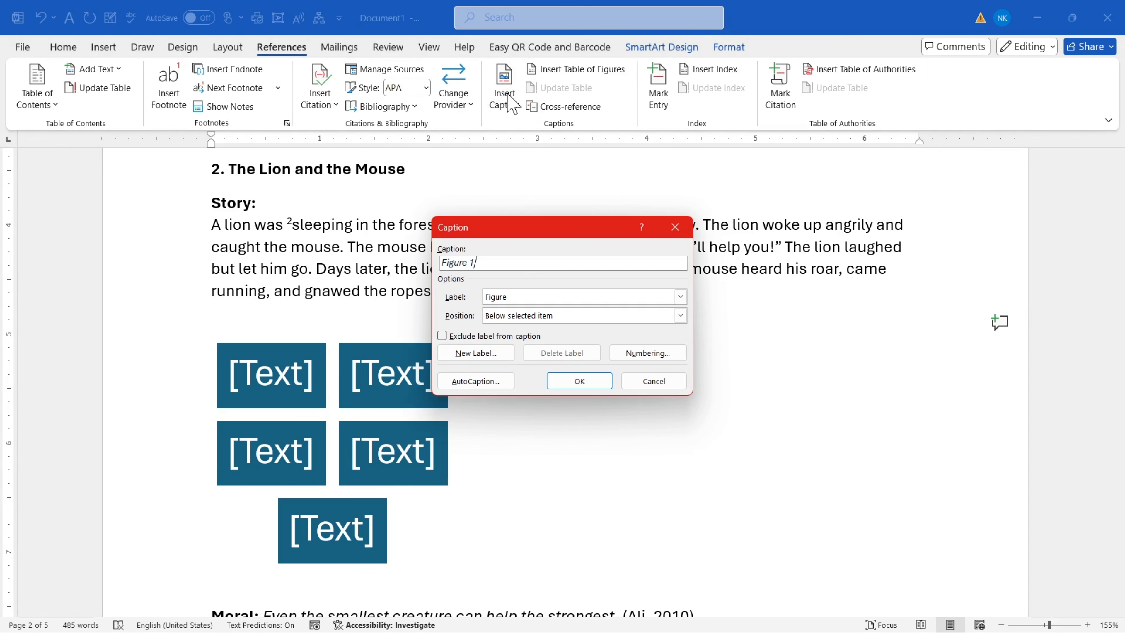
drag(540, 234, 671, 195)
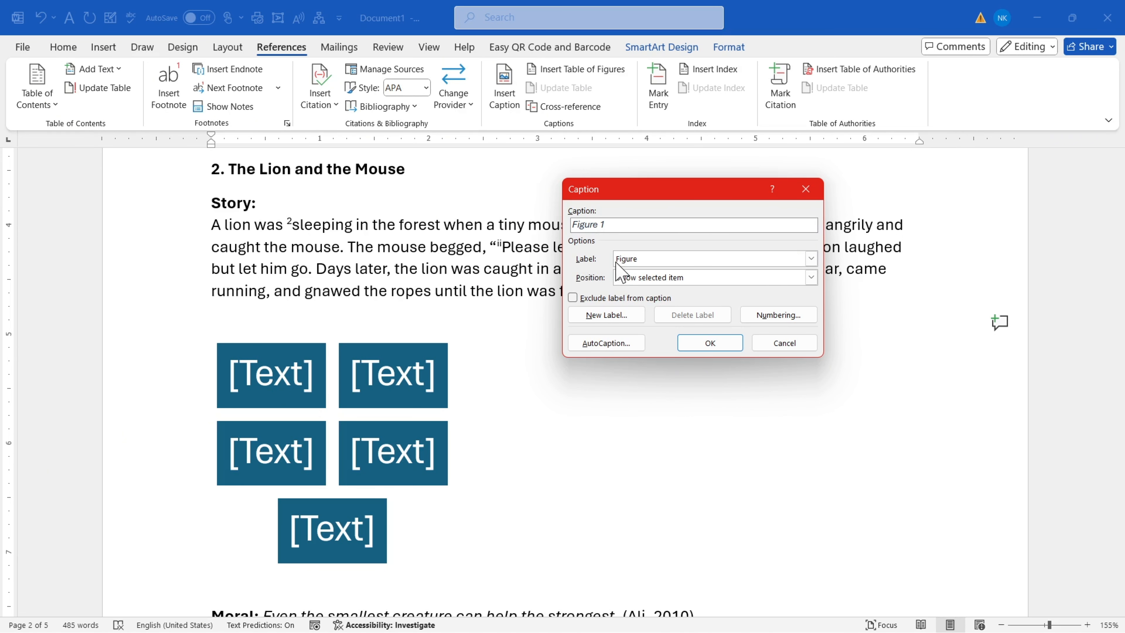
click(628, 260)
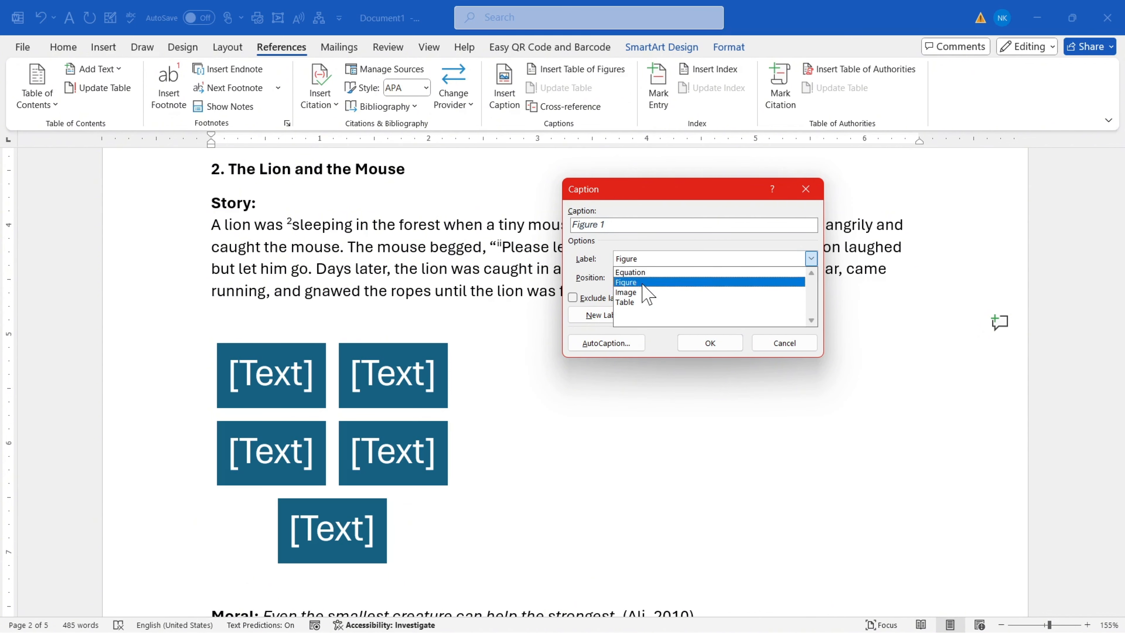
click(578, 266)
click(603, 318)
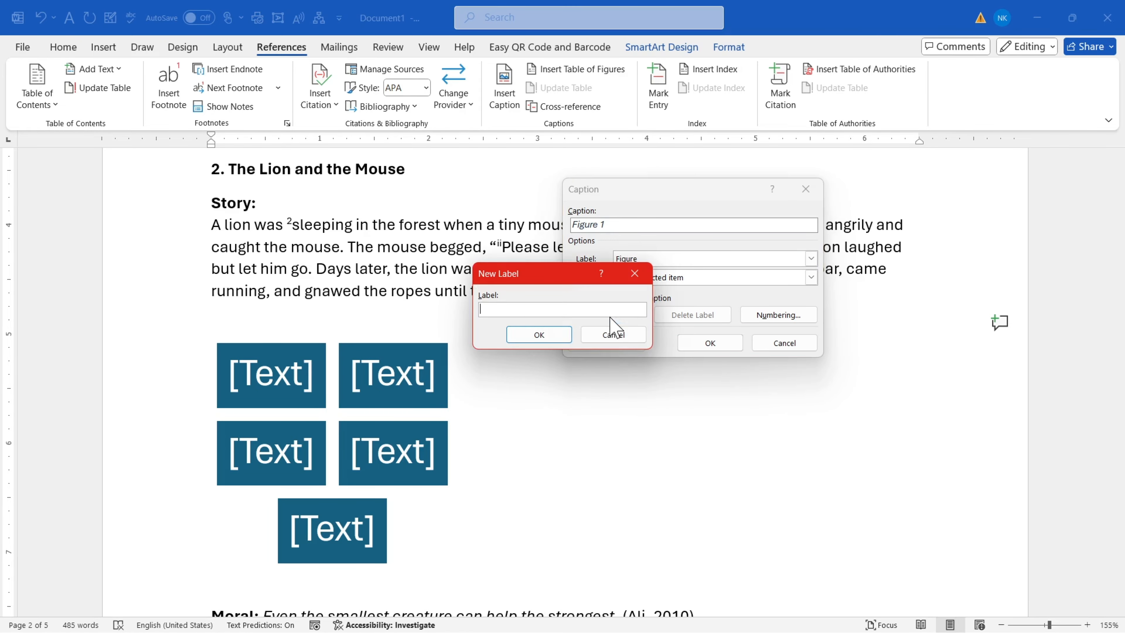
drag(509, 273, 495, 253)
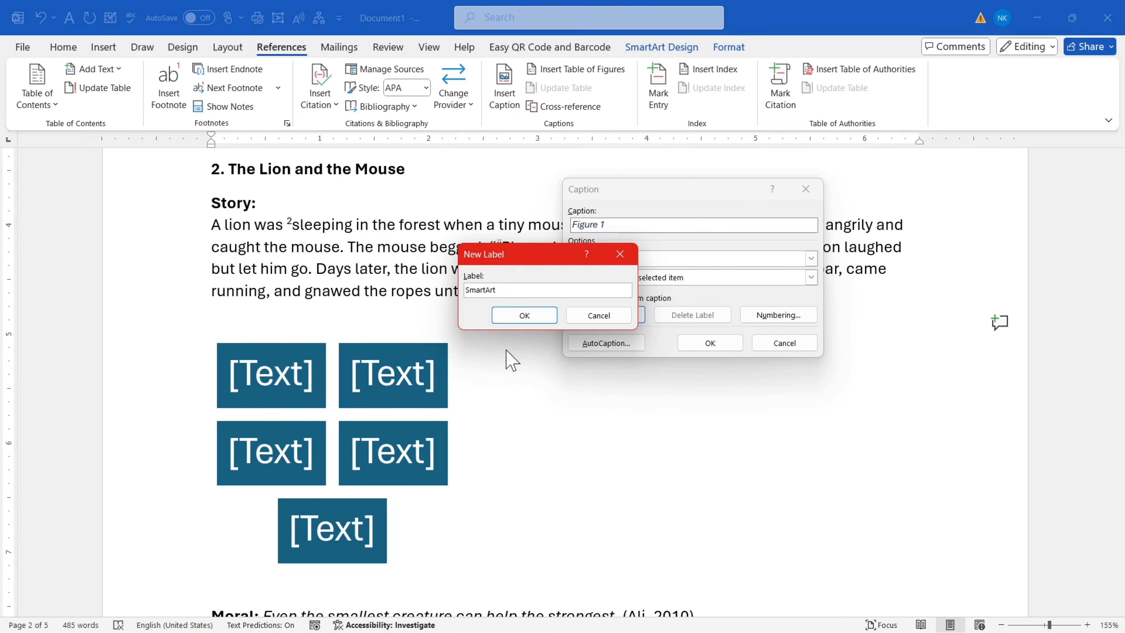
text(SmartArt)
click(523, 314)
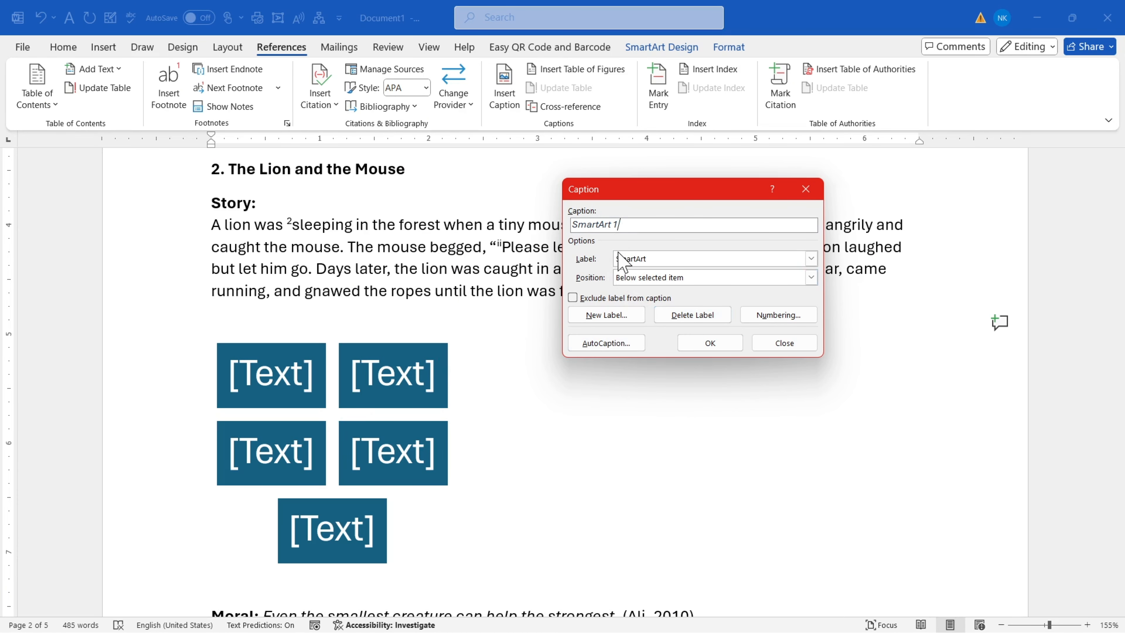
Review the number formats available for the caption without changing the numbering.
click(762, 318)
click(561, 265)
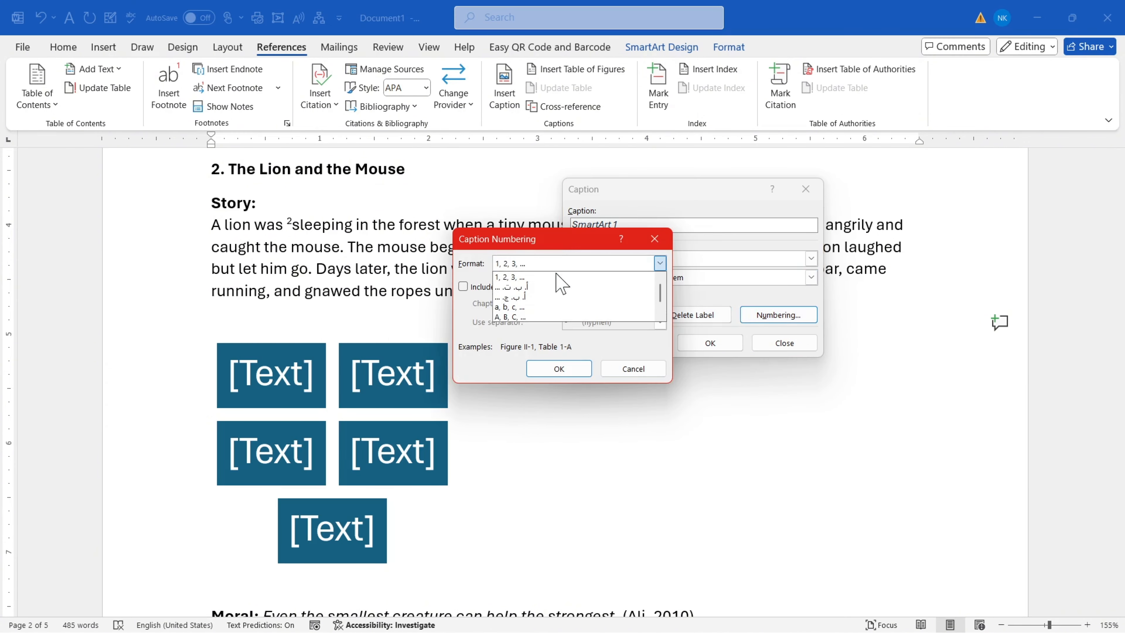
click(631, 280)
click(653, 245)
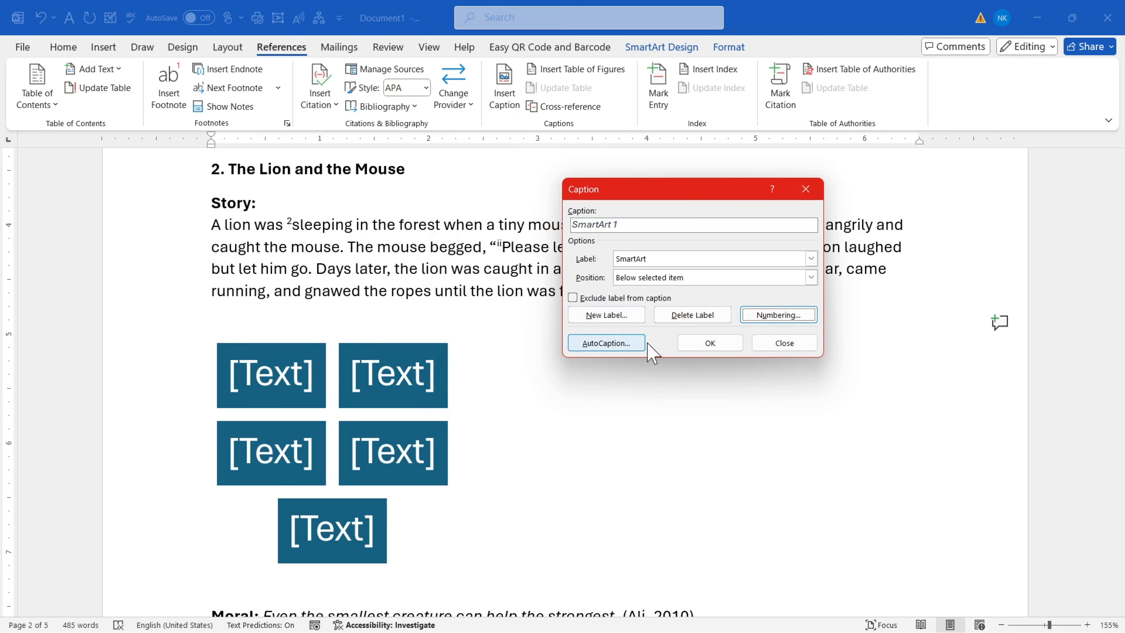
Insert the caption "SmartArt 1" below the graphic in story 2 and select the caption line.
click(709, 344)
scroll(543, 453, down, 3)
click(183, 452)
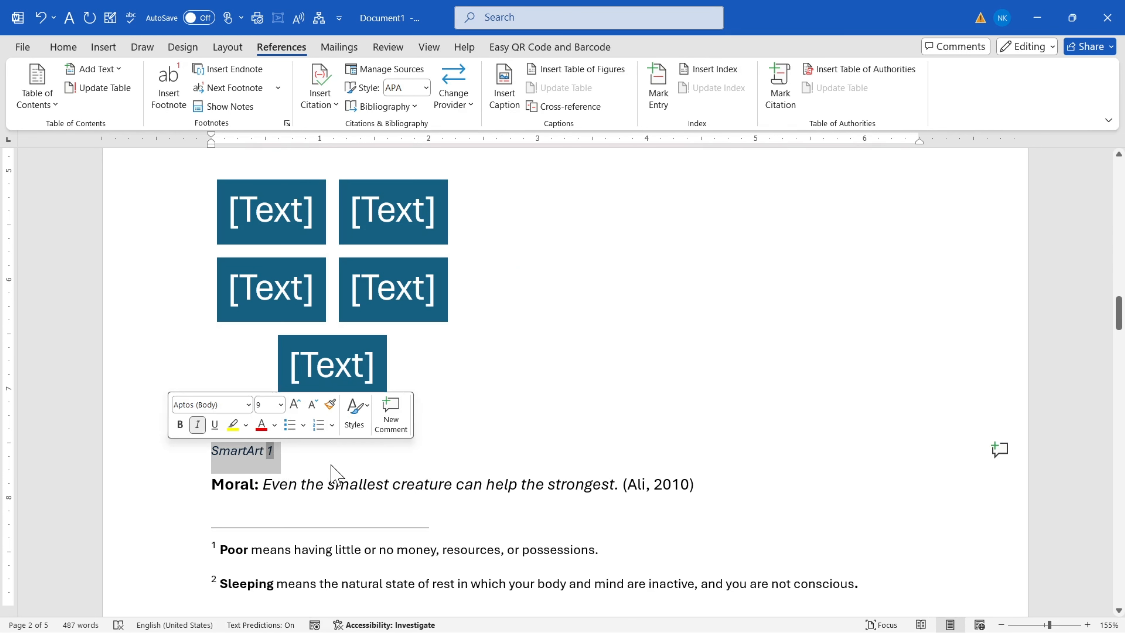
Add the sample text "apko ye chez smjaye gaye hai smart1 me" after the word "creature" in story 2's moral.
click(327, 455)
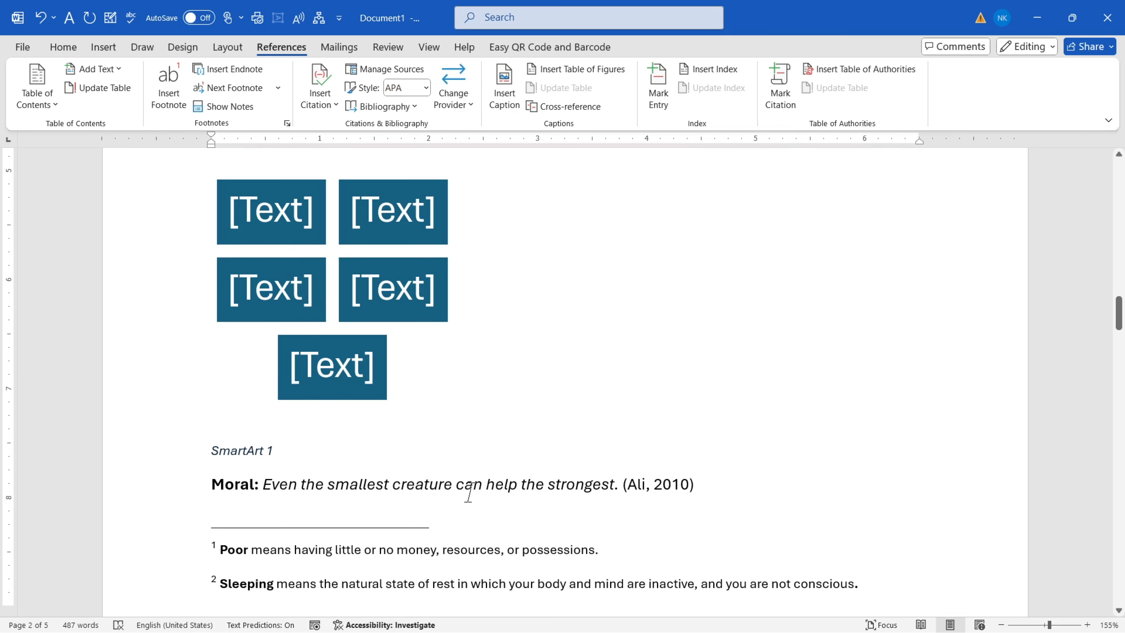
scroll(428, 490, down, 1)
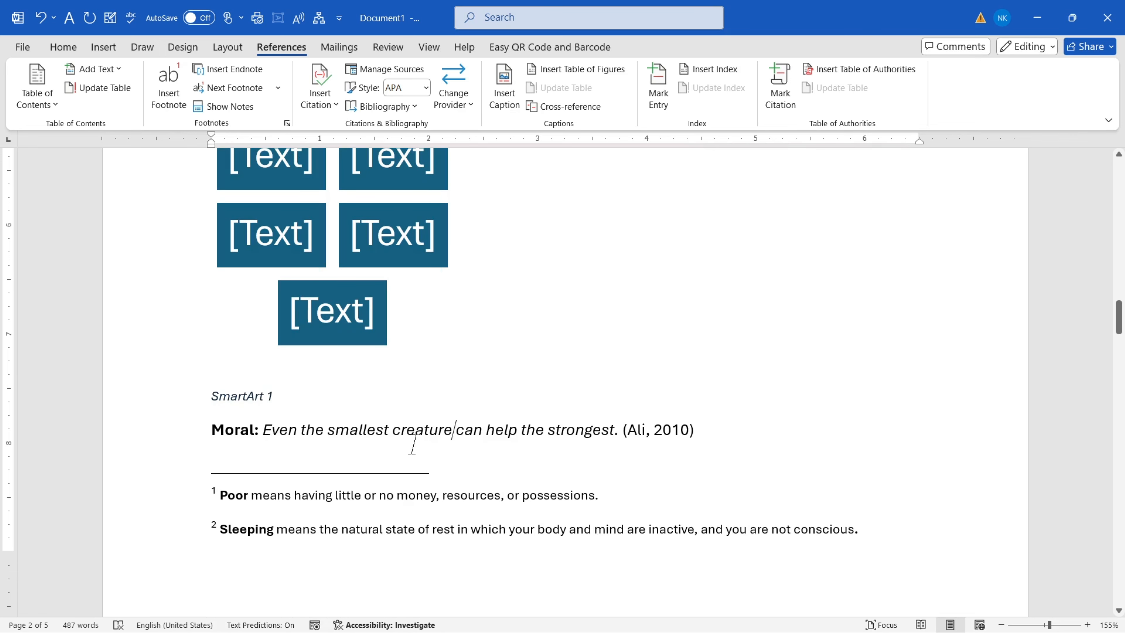
text(apko ye ch)
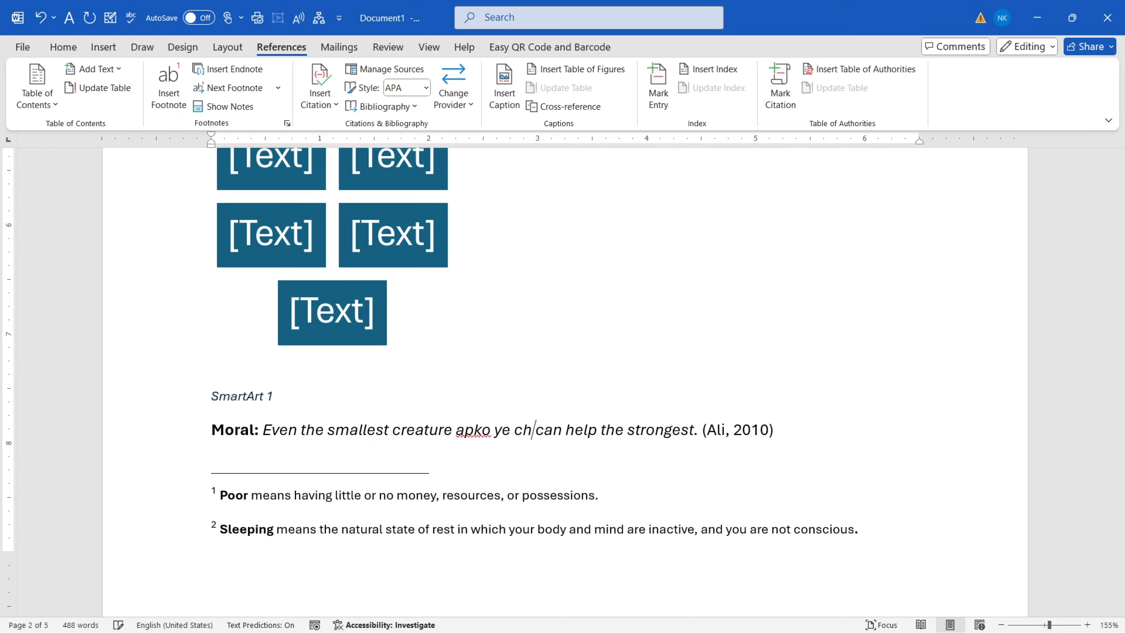
text(ez smjaye gaye hai smart)
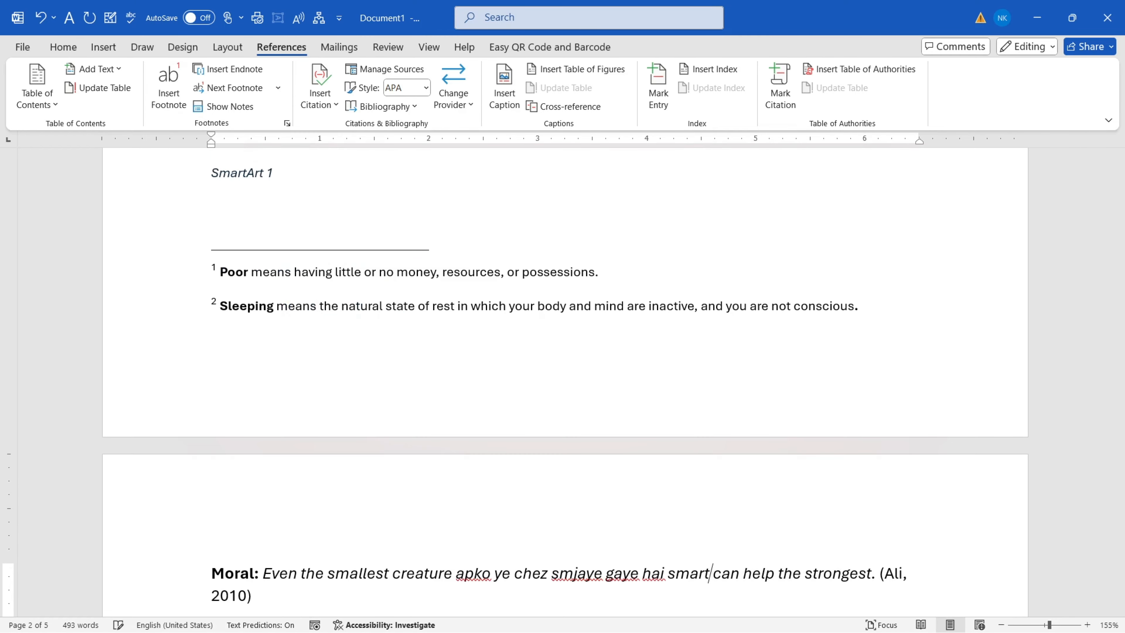
text(1 me)
scroll(526, 461, down, 2)
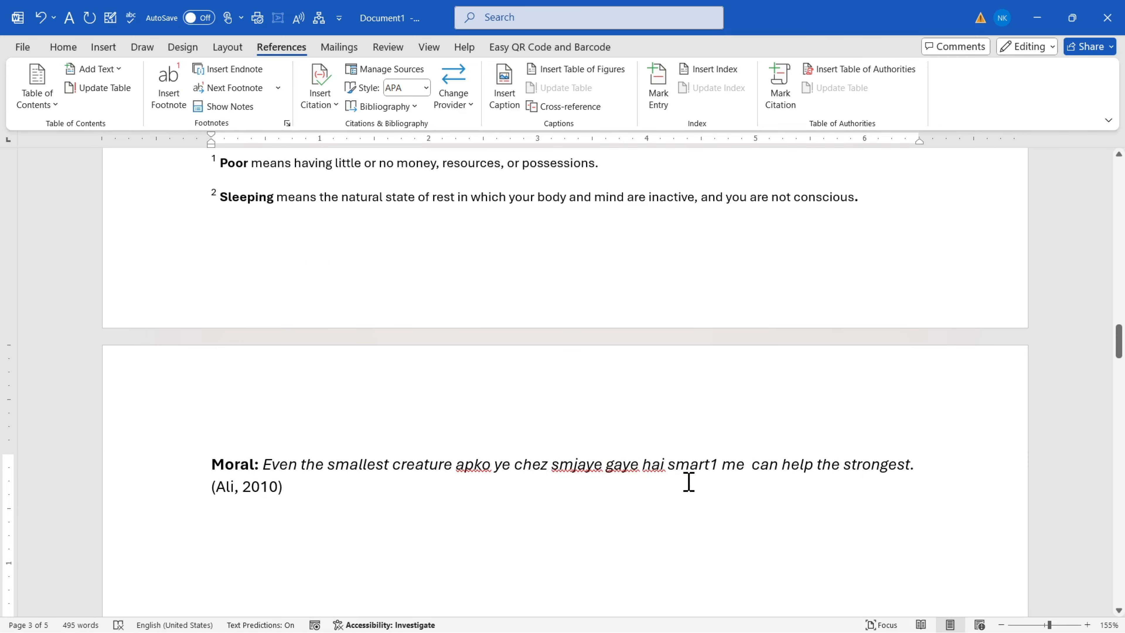
Highlight "smart1 me" in story 2's moral and compare it with the SmartArt 1 caption it refers to.
drag(684, 461, 745, 463)
scroll(555, 512, up, 6)
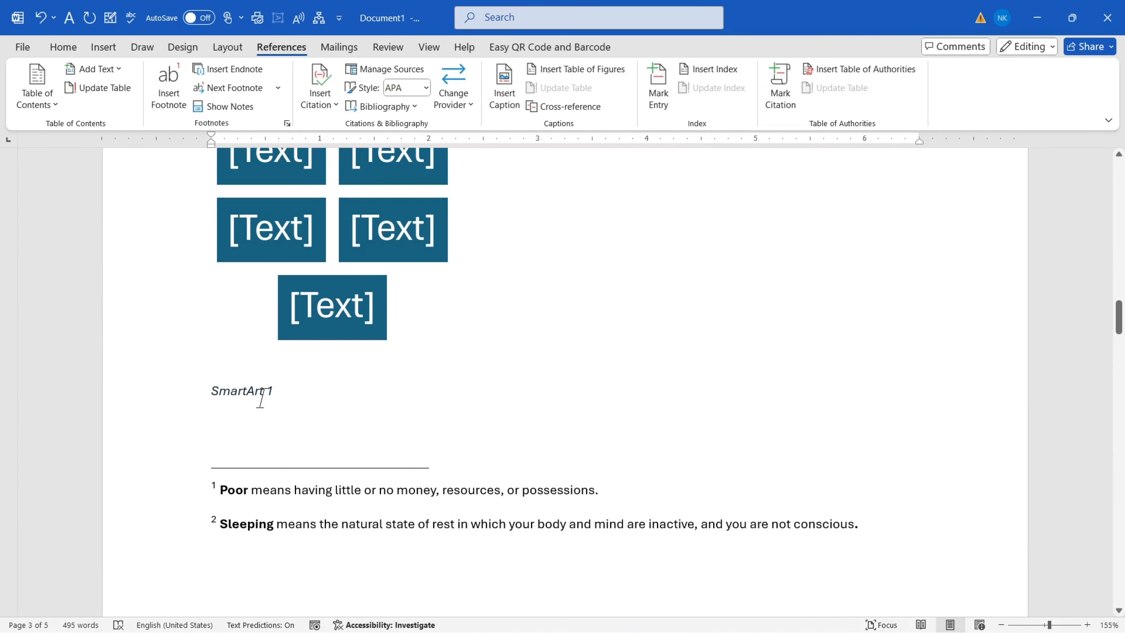
drag(293, 395, 212, 393)
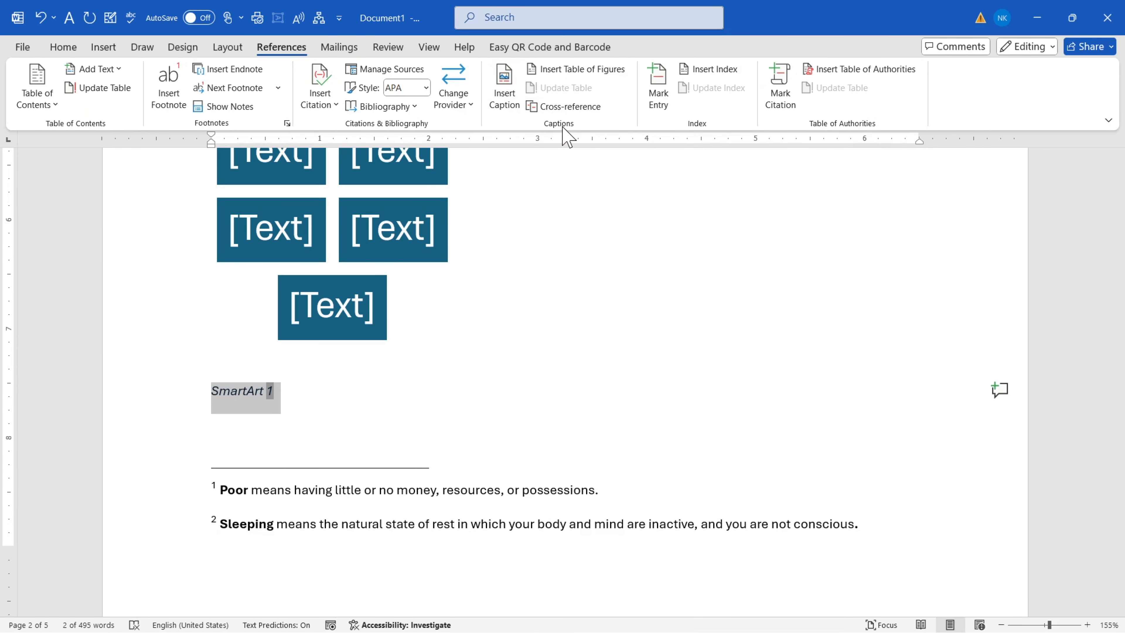
Insert a SmartArt list with circles and stacked text boxes below story 2's moral, then shrink it to about 3 inches wide.
scroll(460, 435, down, 6)
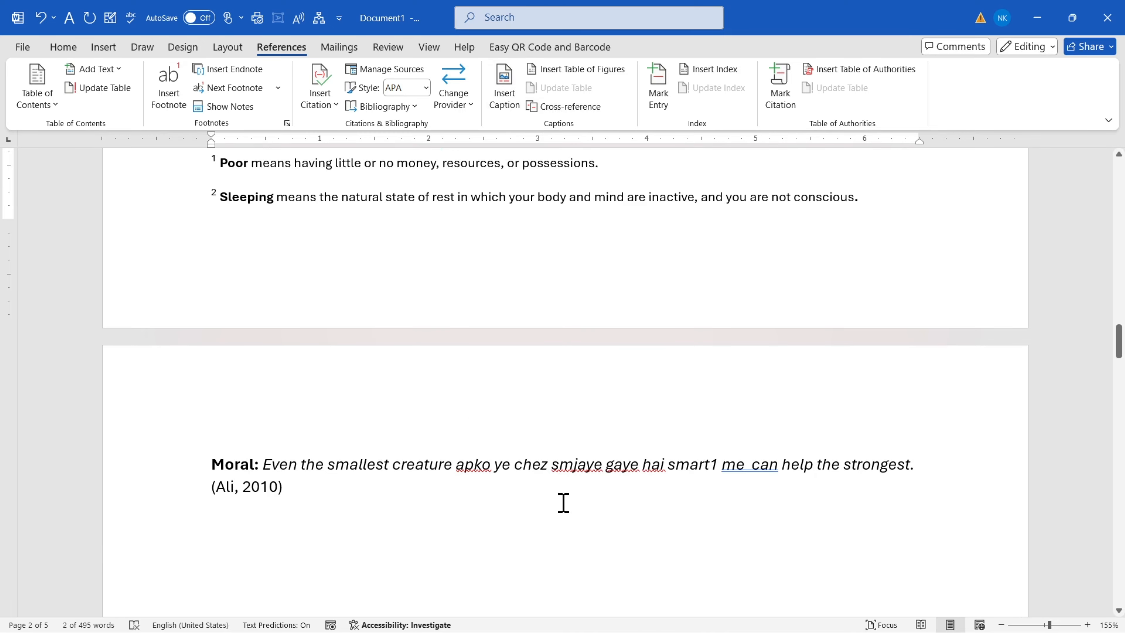
scroll(547, 479, down, 2)
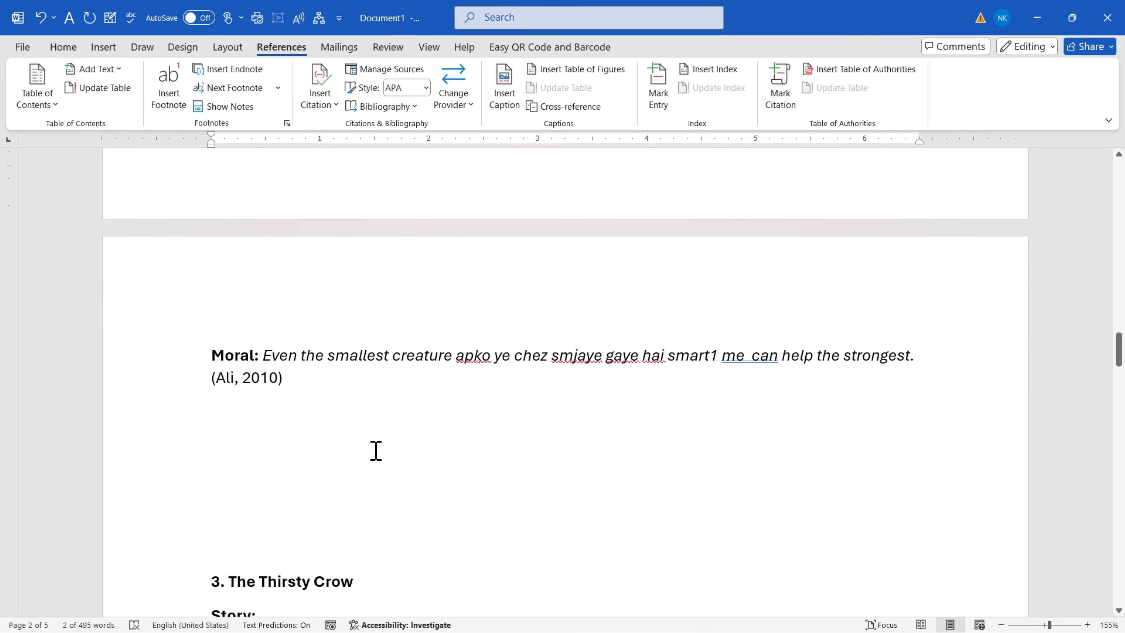
click(267, 449)
scroll(230, 406, down, 1)
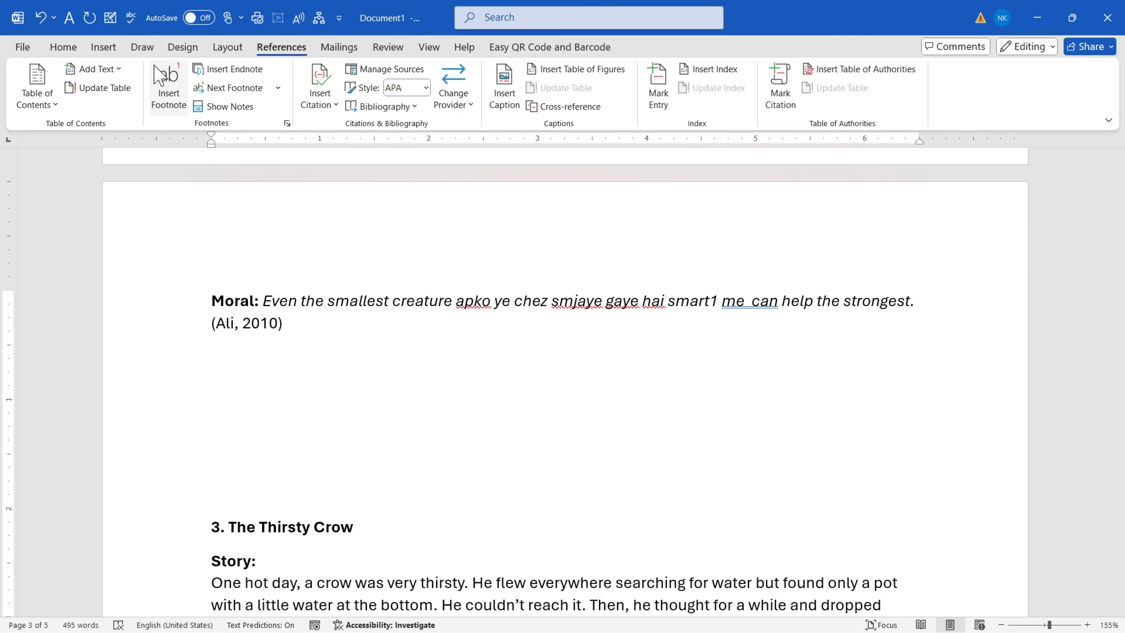
click(106, 47)
click(342, 94)
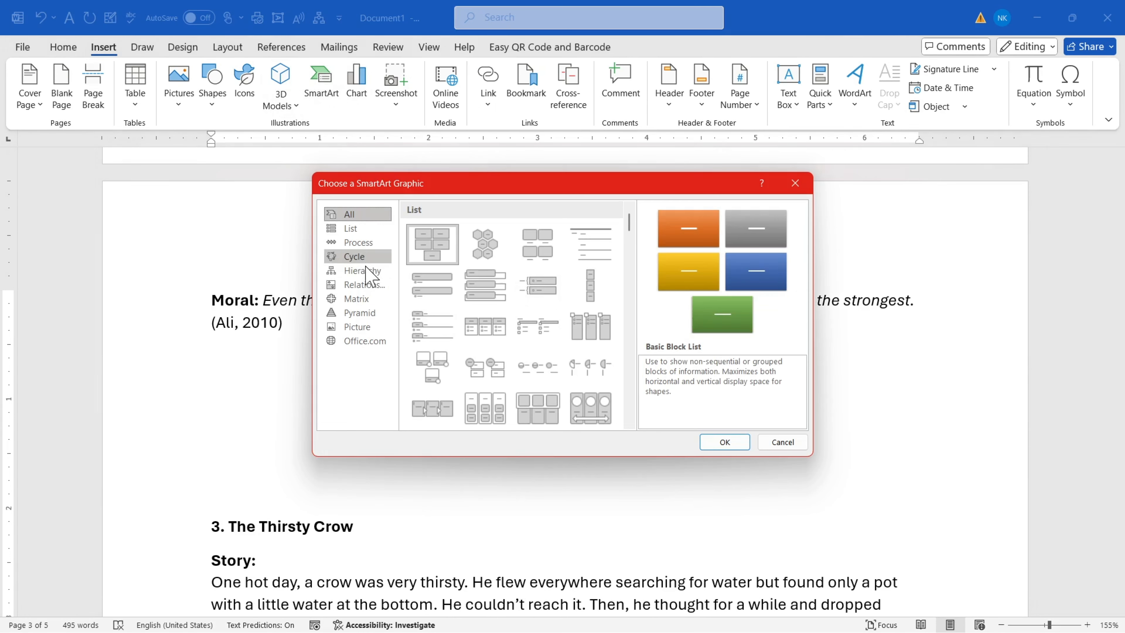
click(485, 367)
click(724, 442)
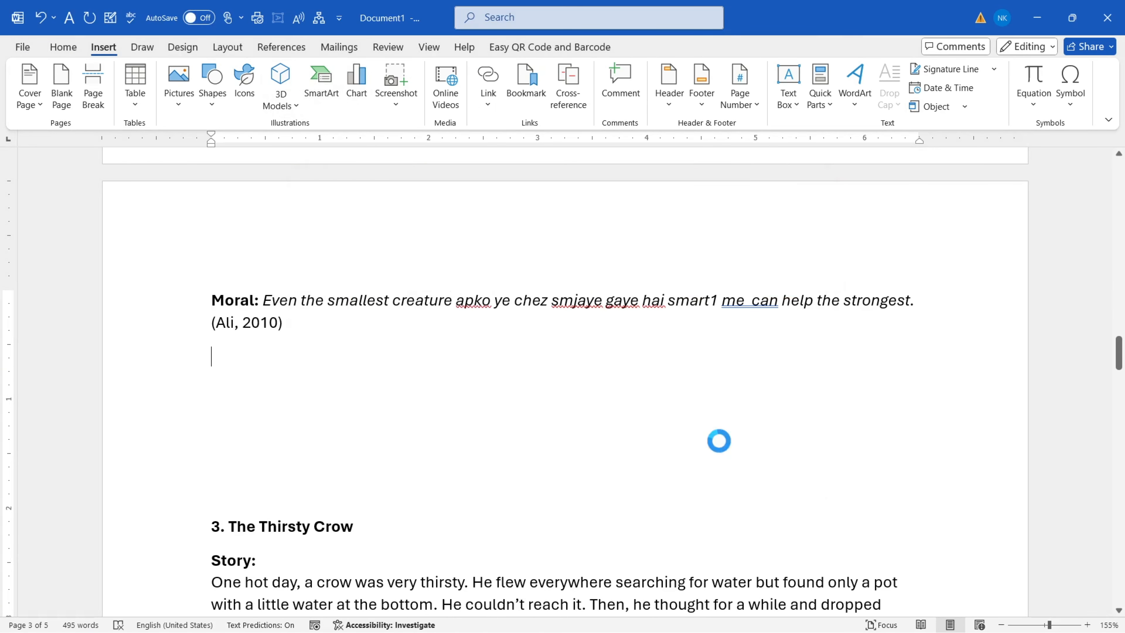
drag(869, 485, 536, 308)
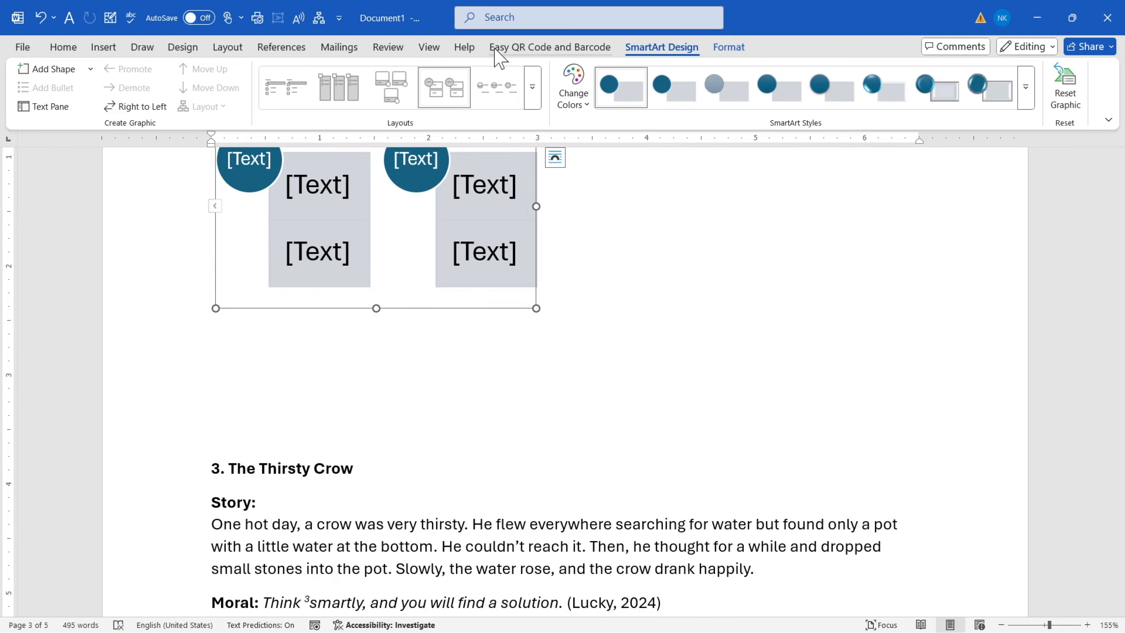
Insert the caption "SmartArt 2" above the new graphic, using the SmartArt label.
click(293, 47)
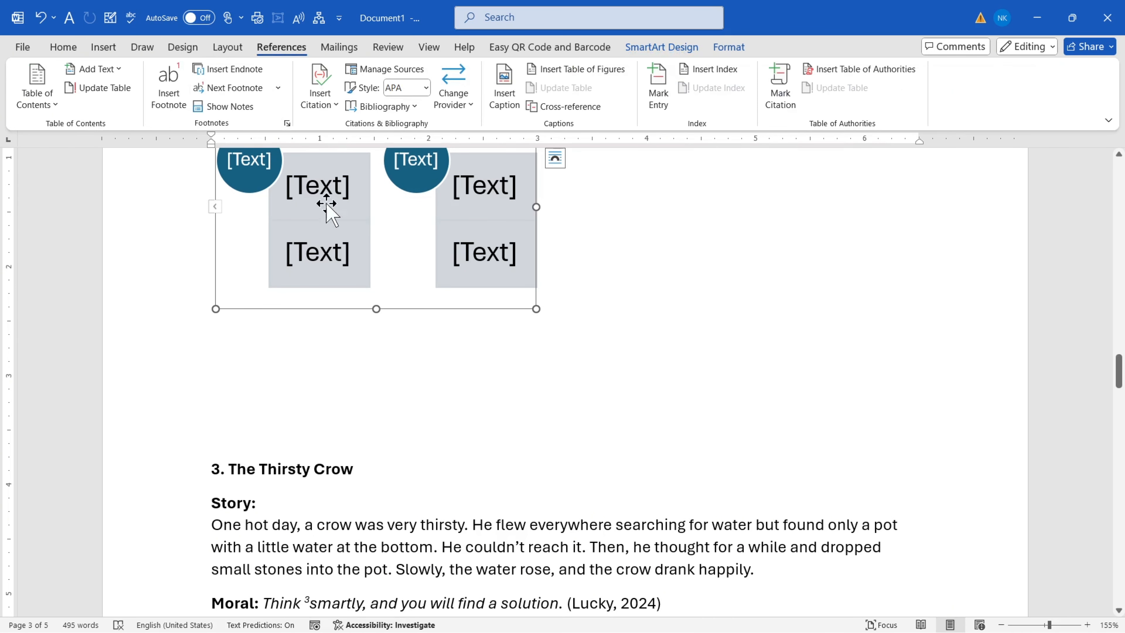
click(503, 102)
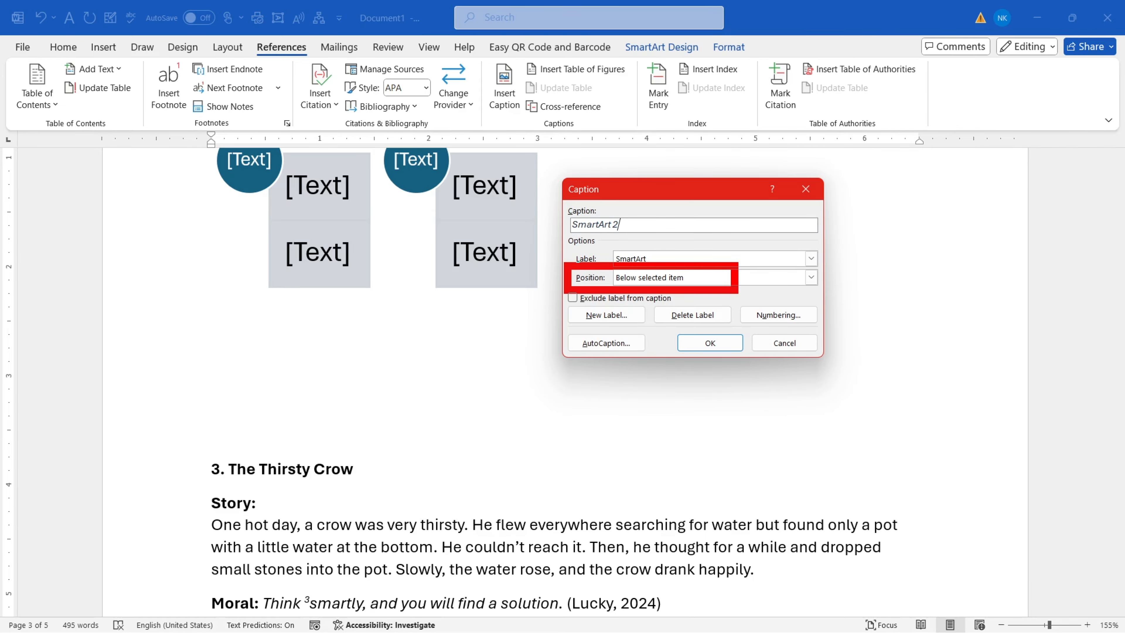
click(699, 279)
click(638, 289)
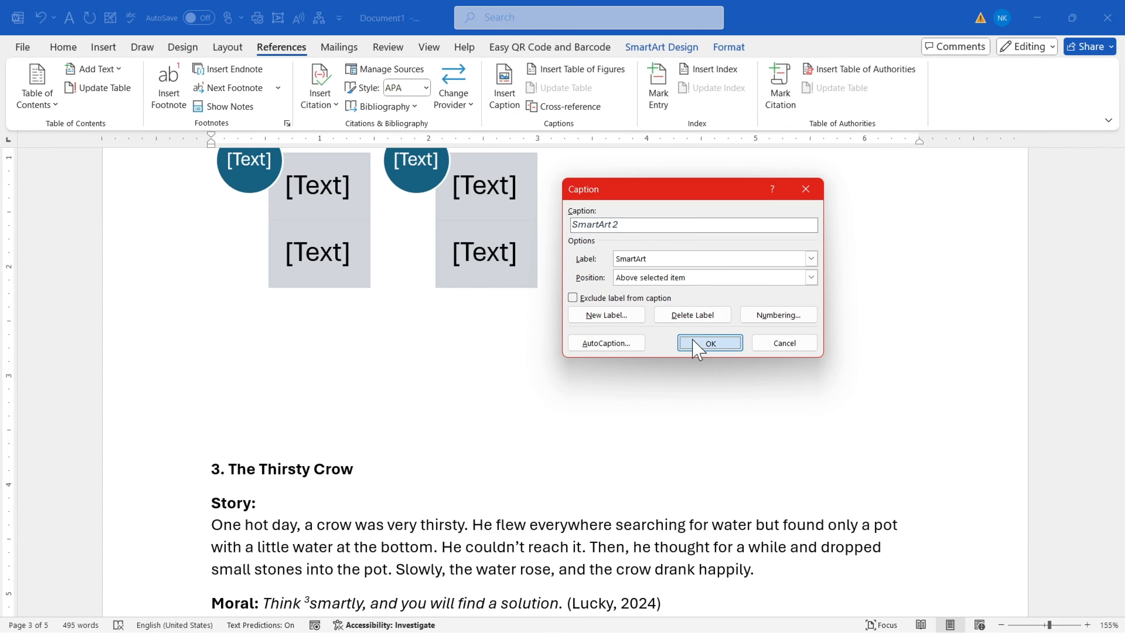
click(701, 343)
click(191, 278)
click(279, 289)
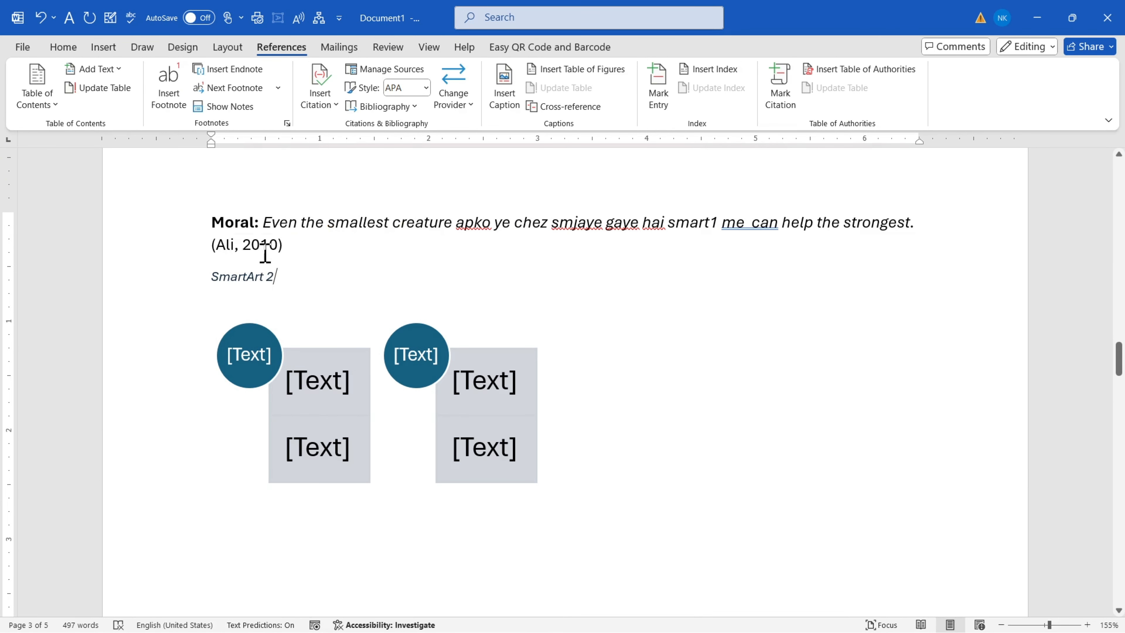
Look through the shapes available for insertion below the second SmartArt graphic without adding any.
scroll(304, 335, down, 5)
click(103, 47)
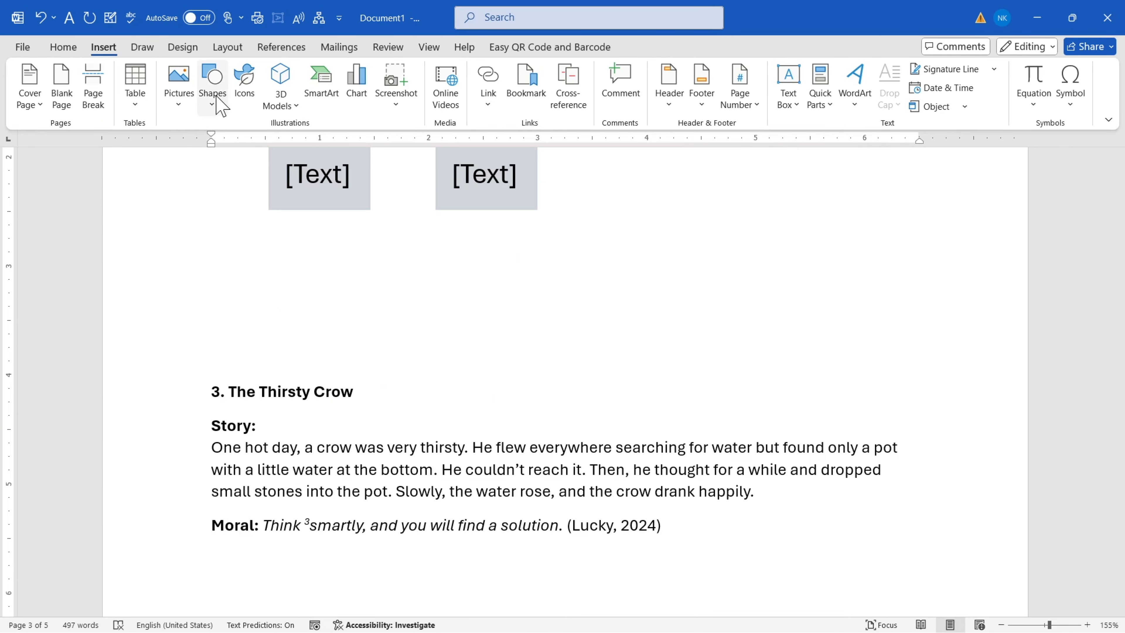
click(206, 108)
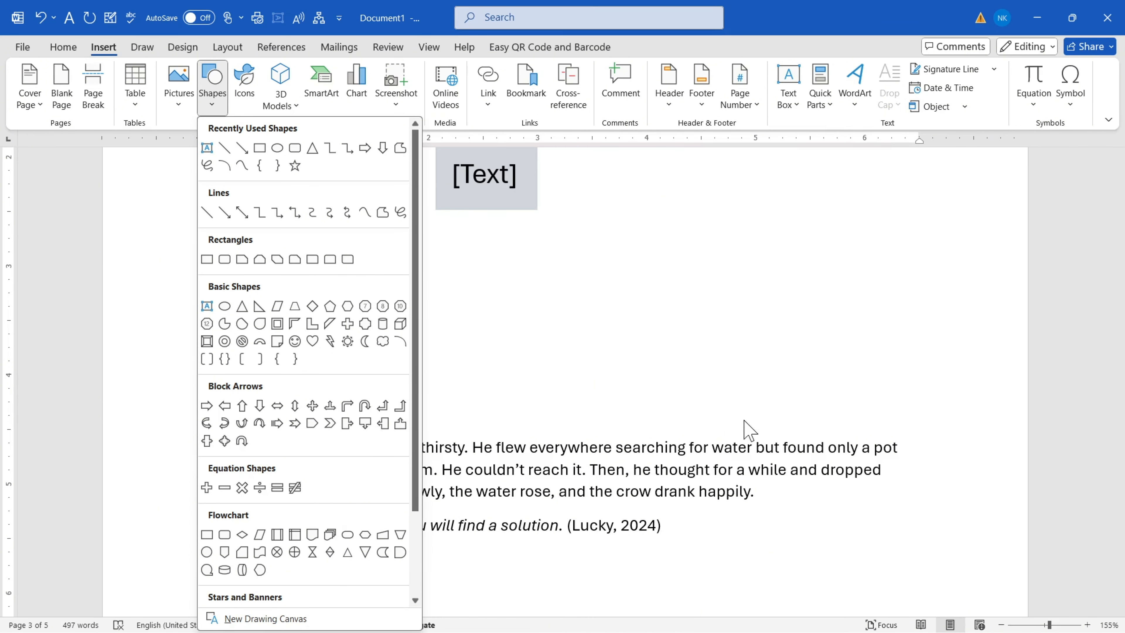
click(837, 414)
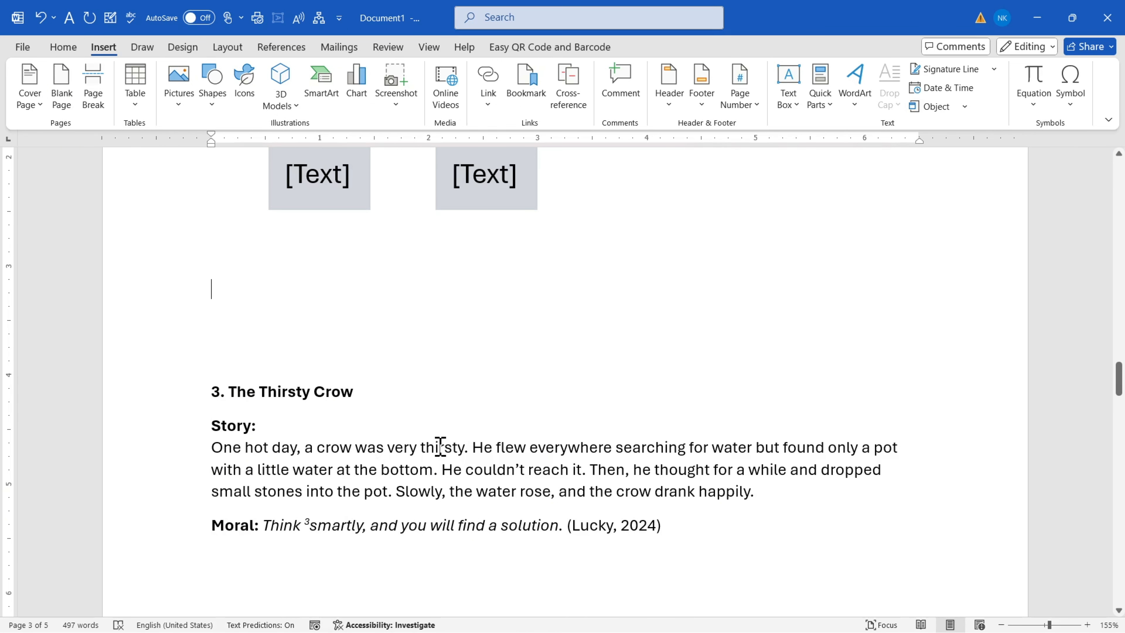
scroll(440, 447, up, 5)
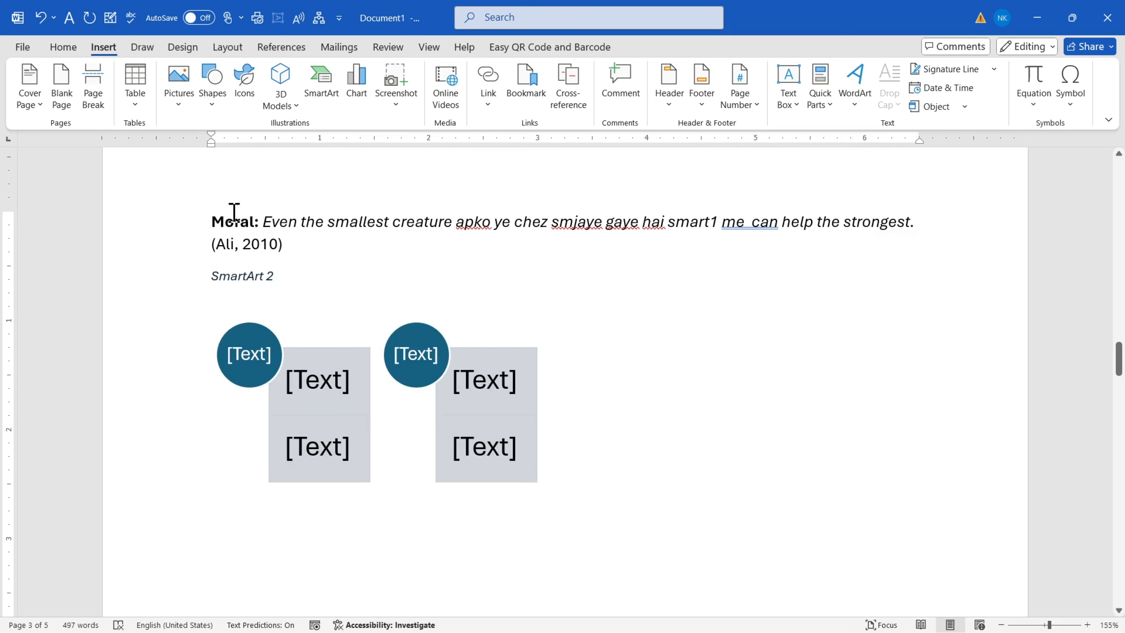
Insert a table of figures for the SmartArt caption label on page 1, on a new line below the bibliography.
click(290, 46)
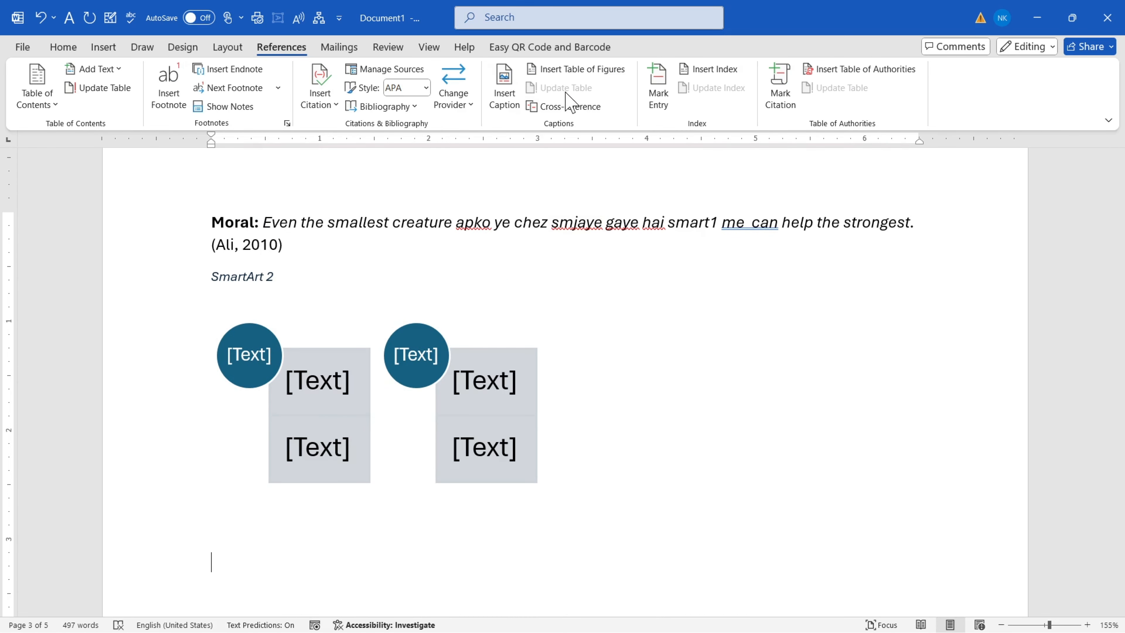
triple_click(292, 276)
click(294, 288)
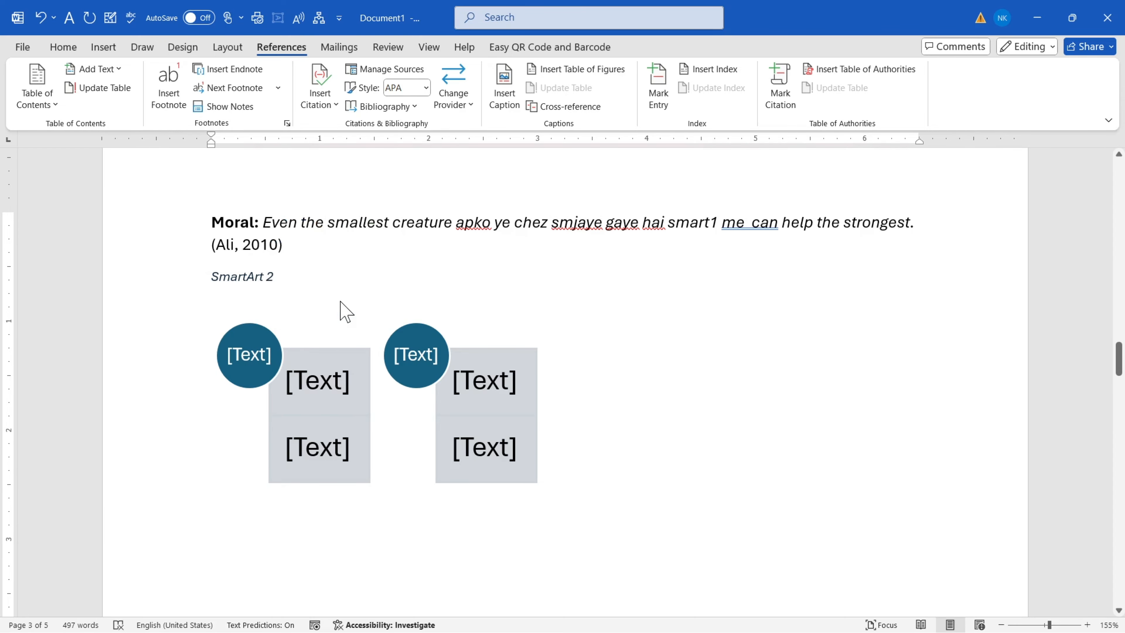
scroll(376, 296, up, 20)
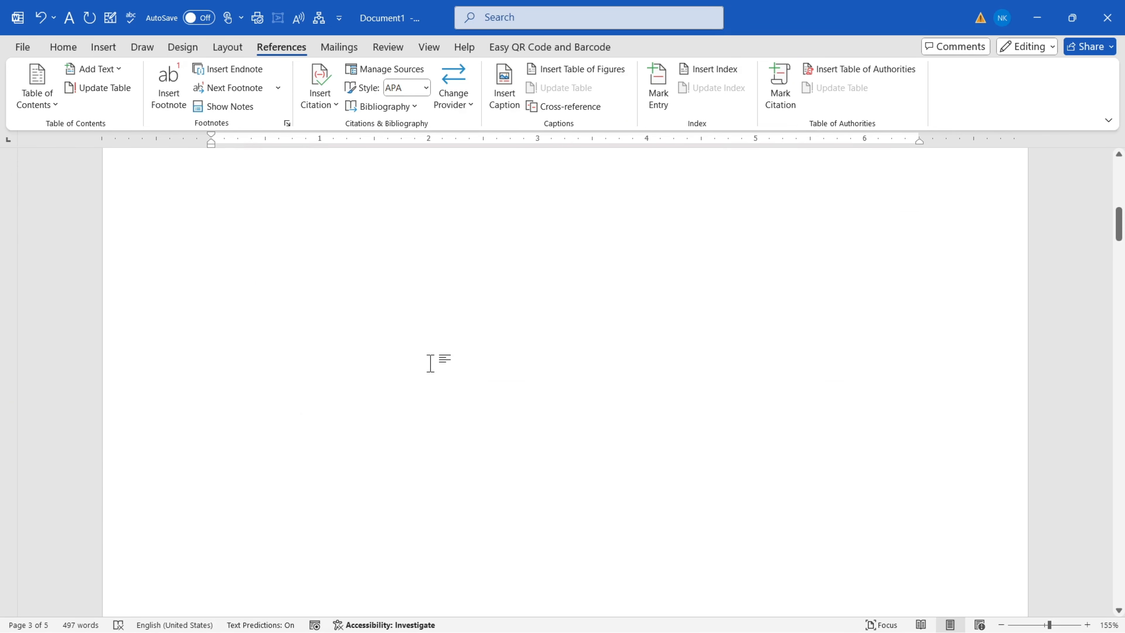
scroll(299, 421, down, 1)
click(207, 388)
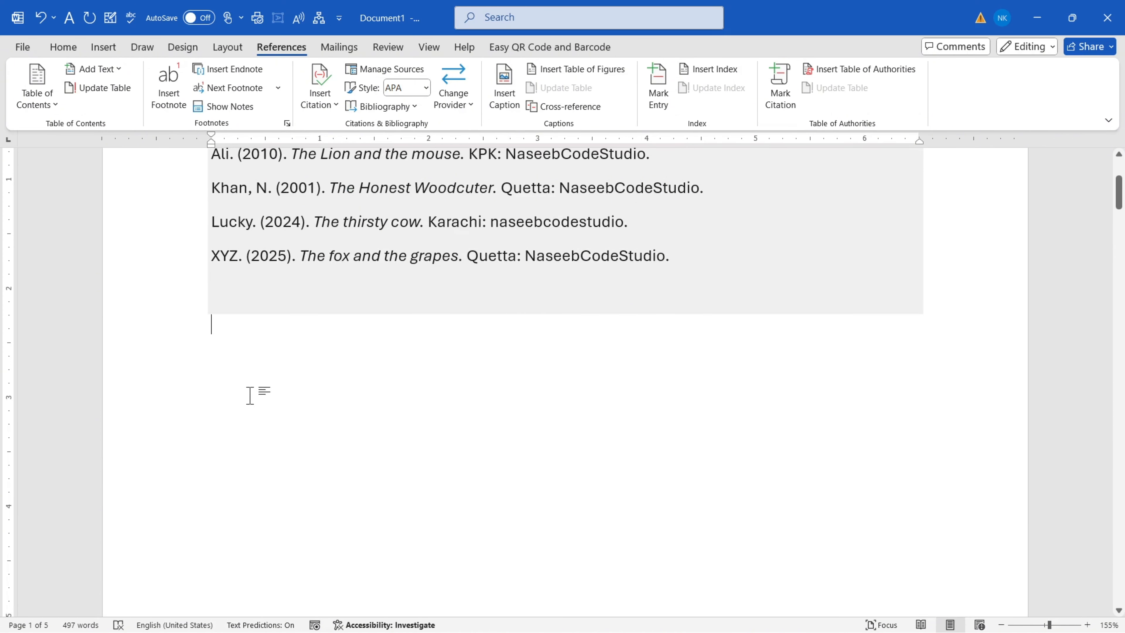
key(Return)
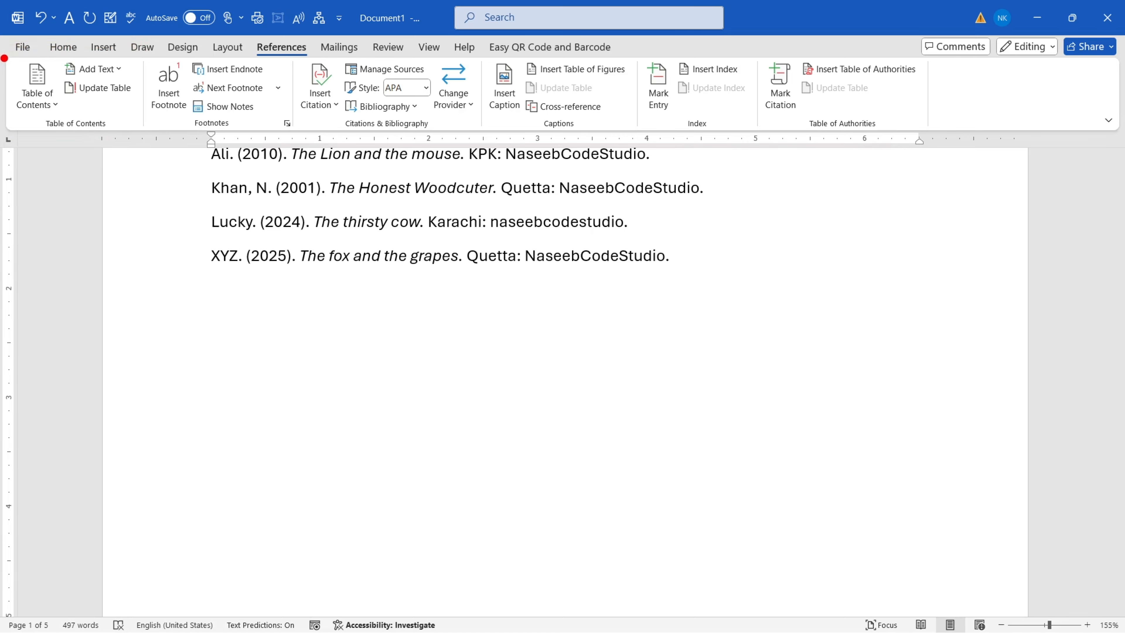
drag(4, 51, 146, 133)
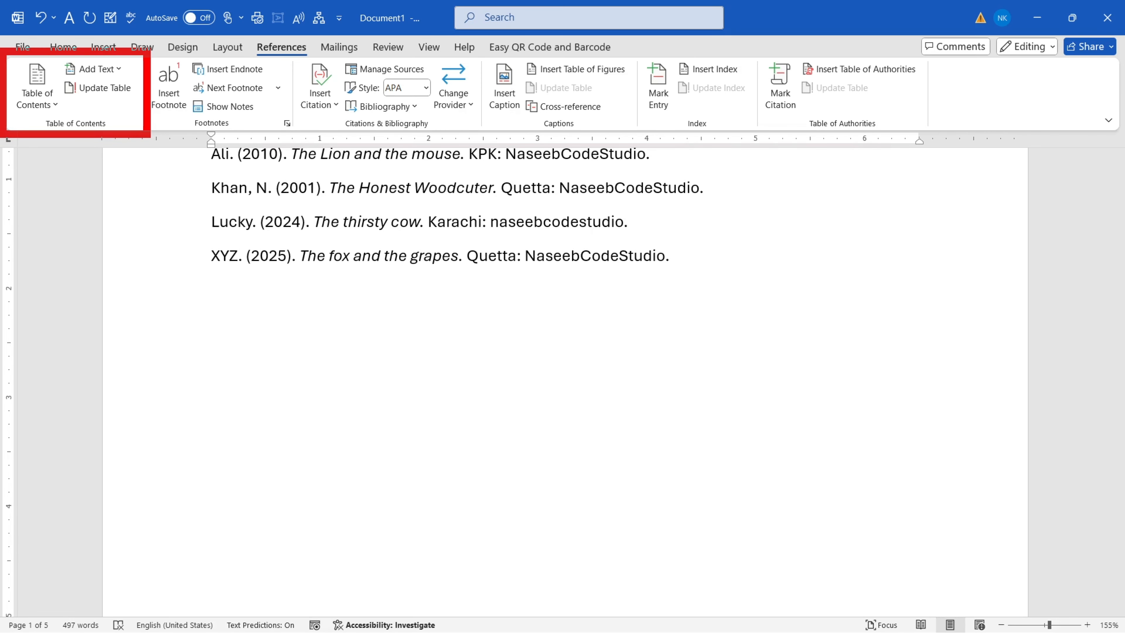
key(Escape)
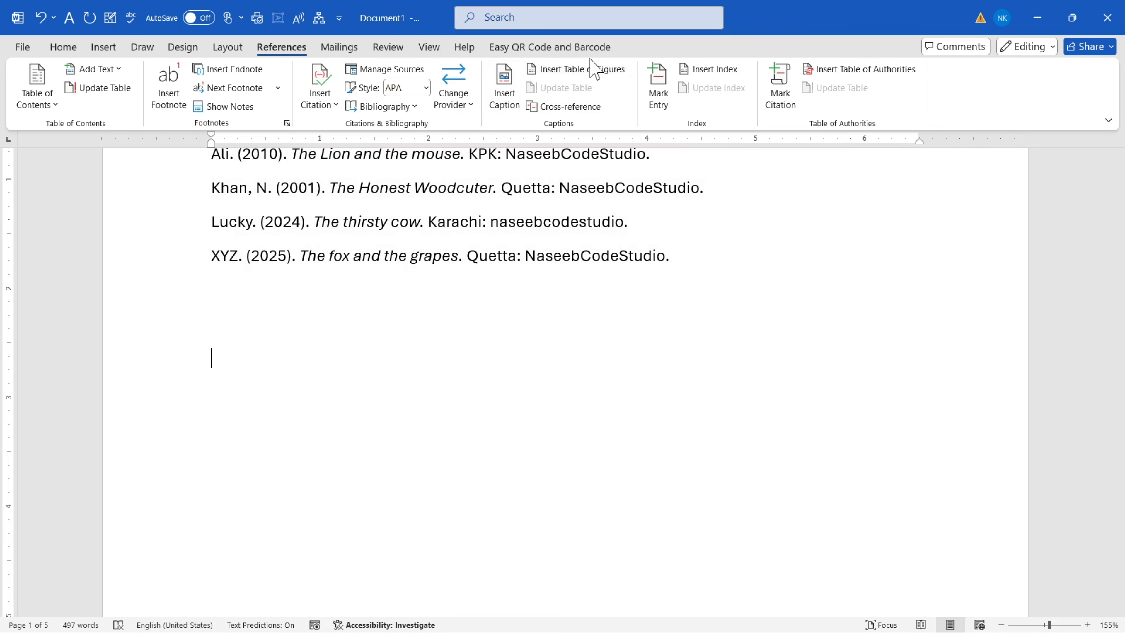
click(563, 75)
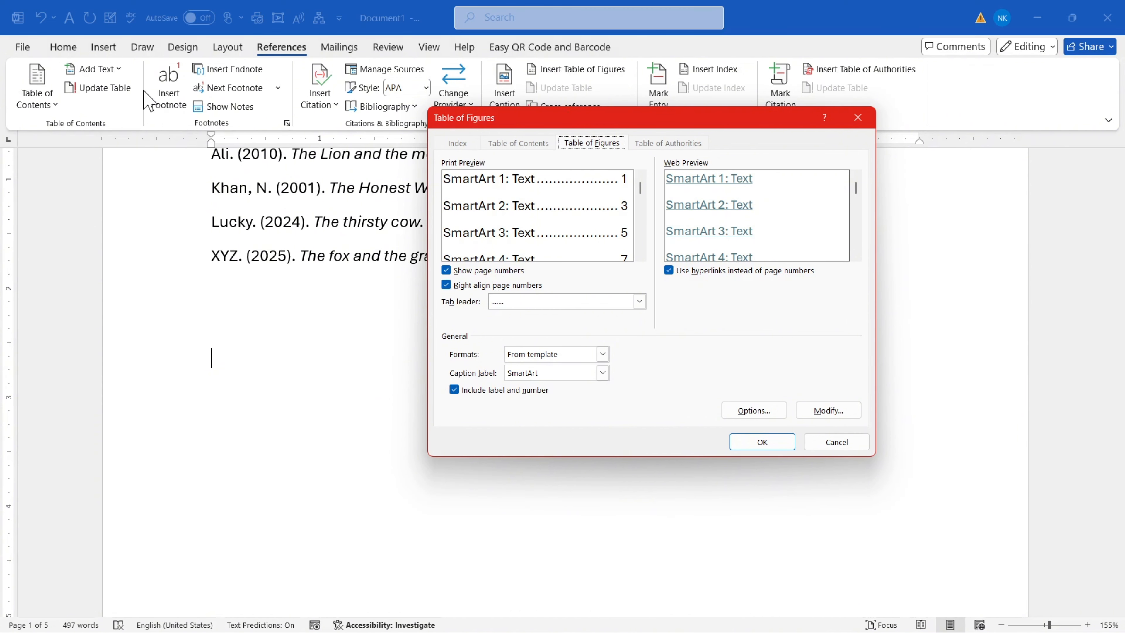
click(760, 442)
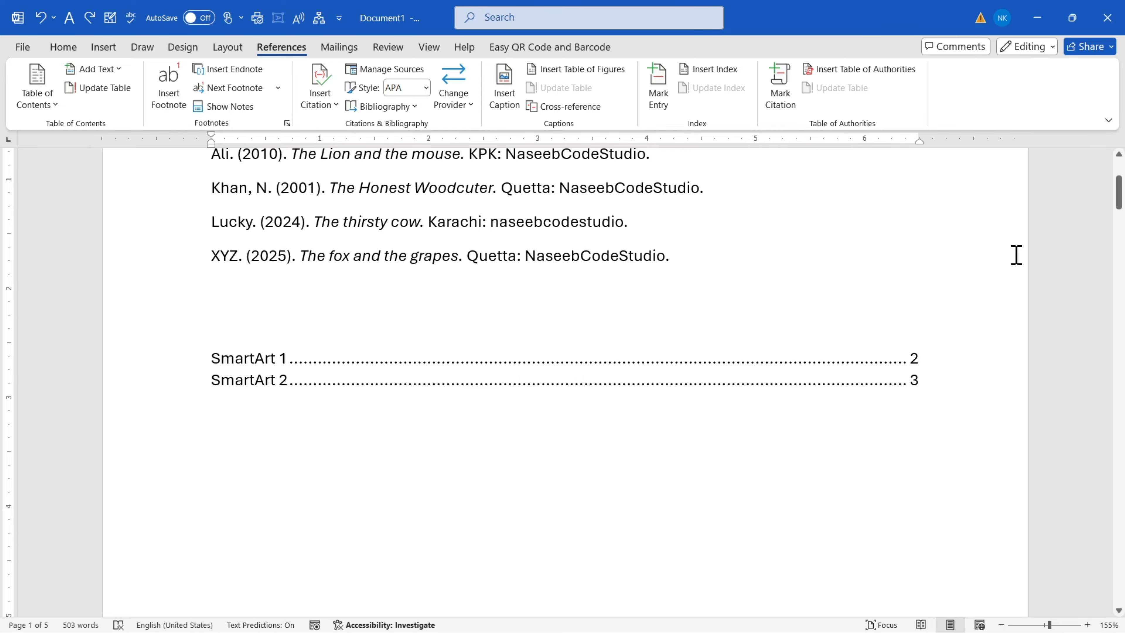
Insert a table with five columns and three rows between the story text and the moral of "The Fox and the Grapes".
drag(1118, 197, 1085, 425)
click(386, 348)
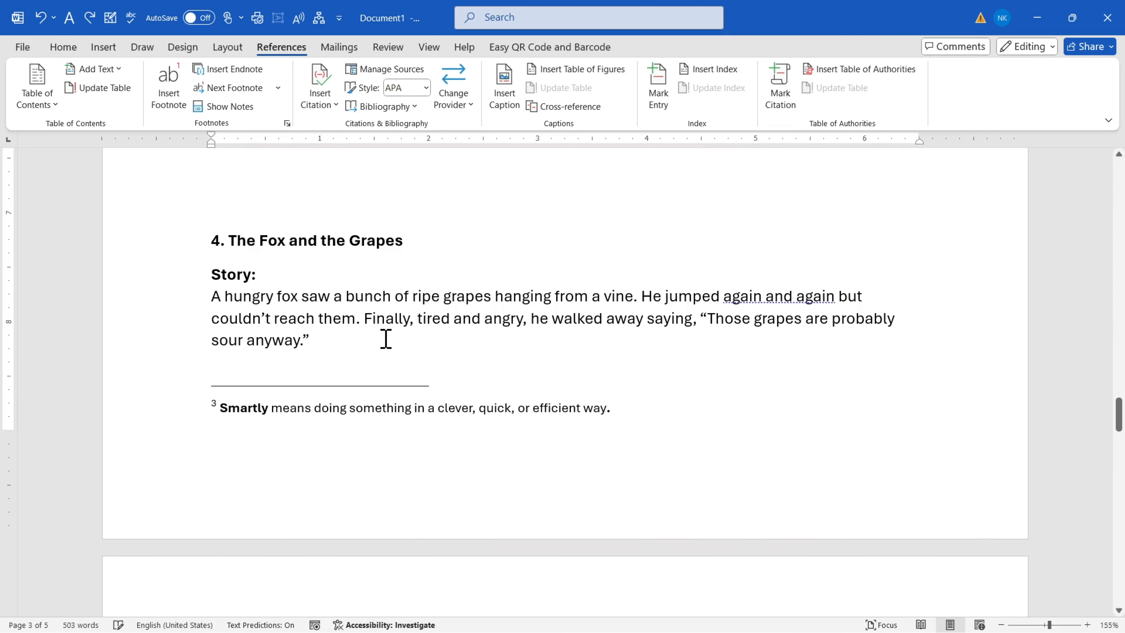
scroll(328, 330, down, 3)
click(103, 47)
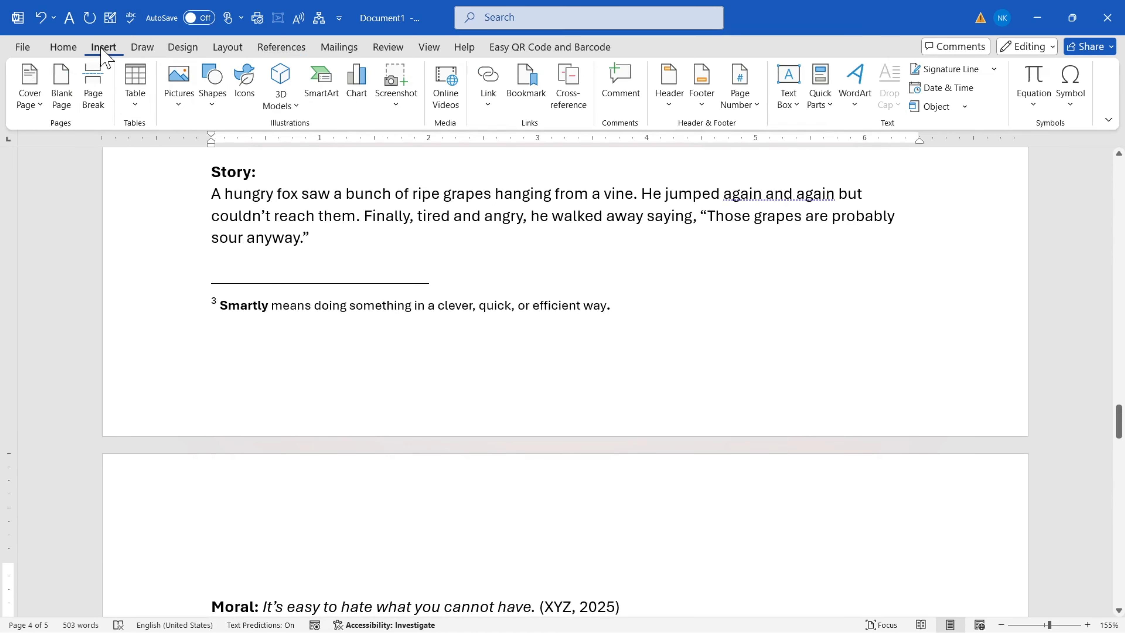
click(135, 86)
click(209, 190)
scroll(350, 359, down, 6)
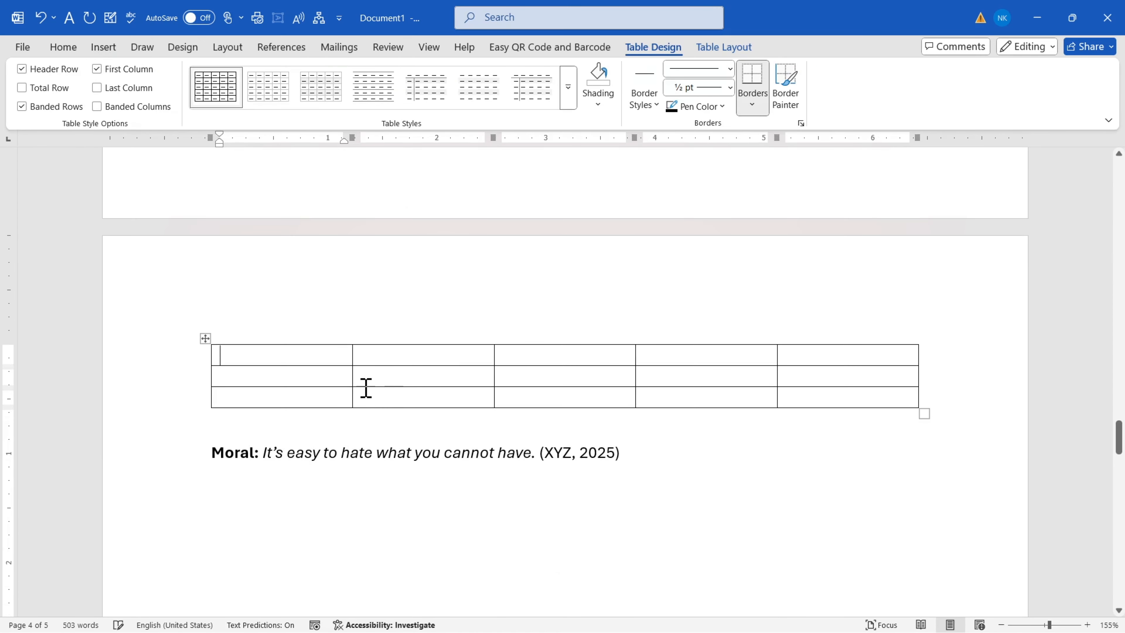
Insert the caption "Table 1" above the table in "The Fox and the Grapes", using the Table label.
click(205, 339)
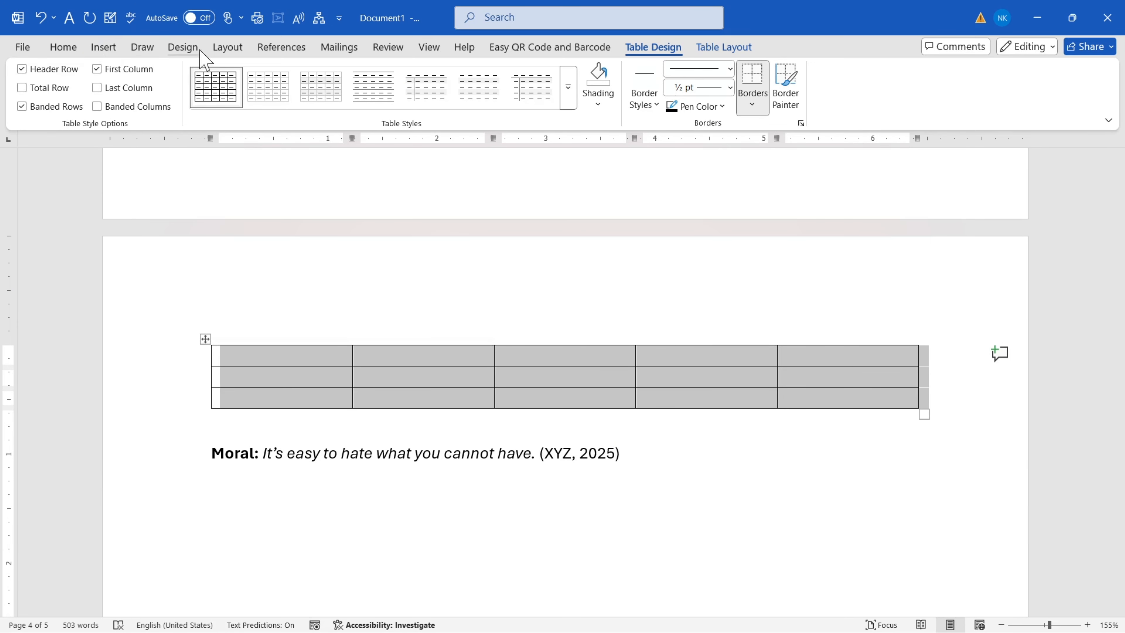
click(296, 50)
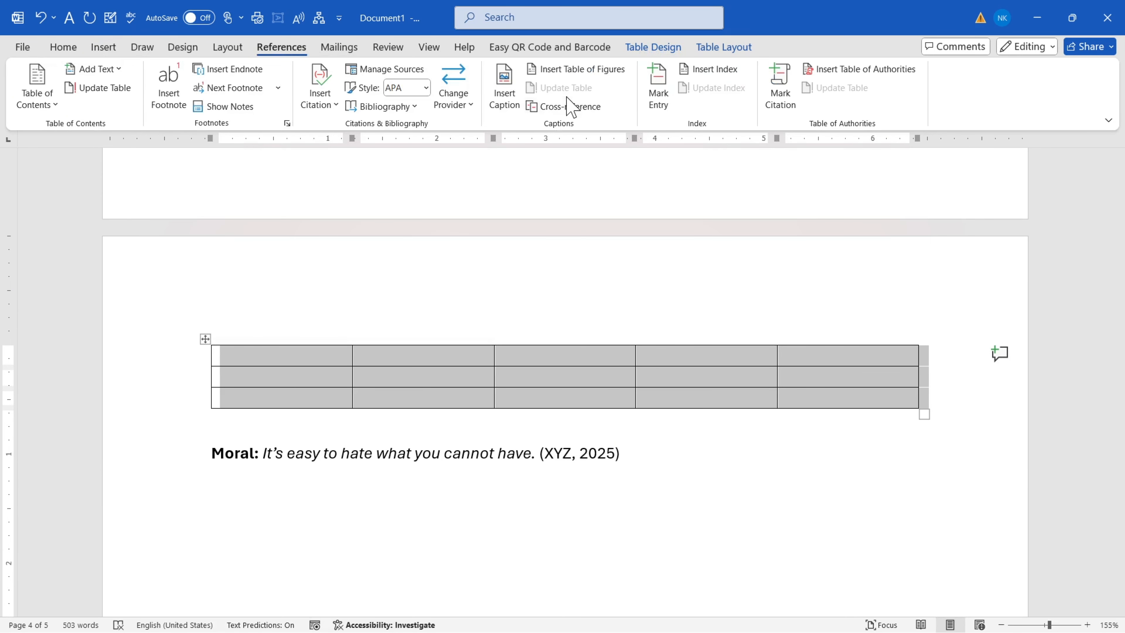
click(505, 89)
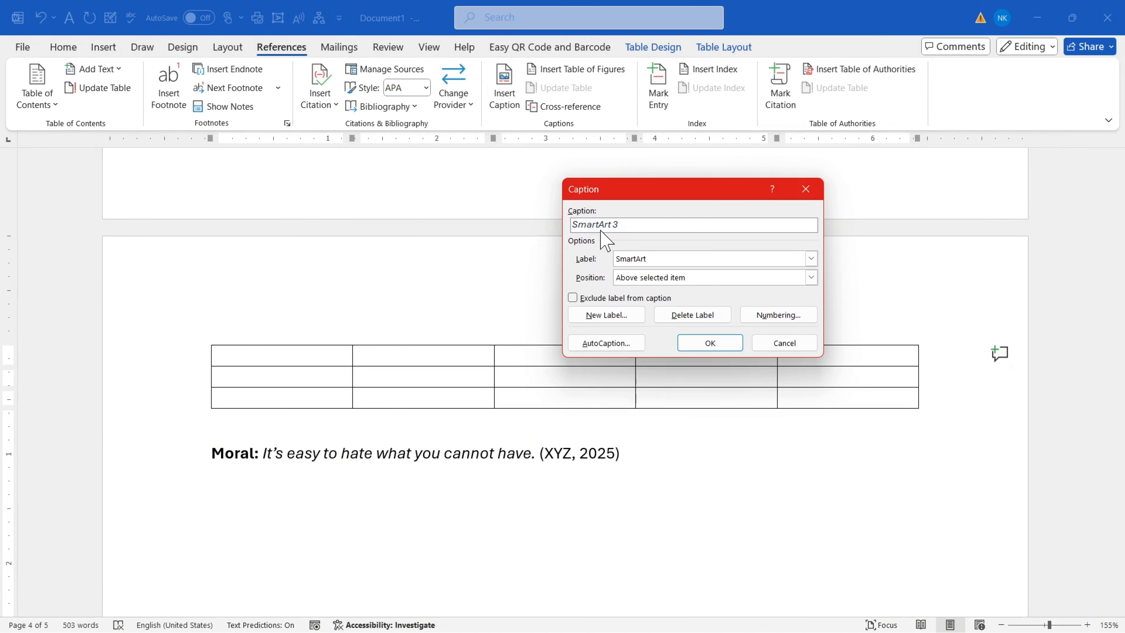
click(656, 261)
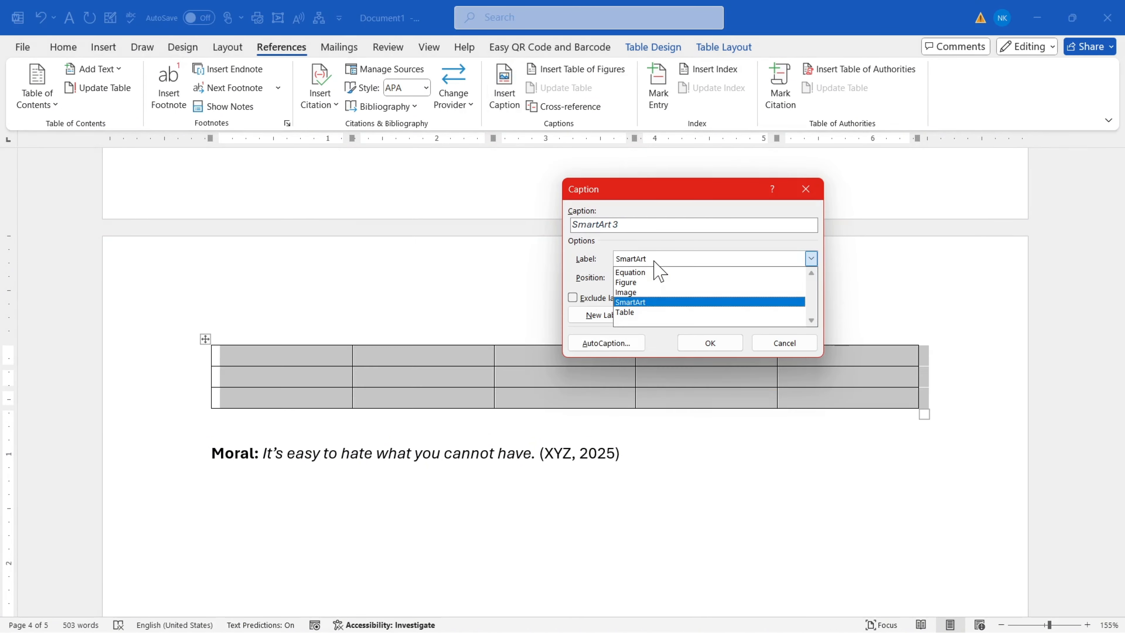
click(640, 312)
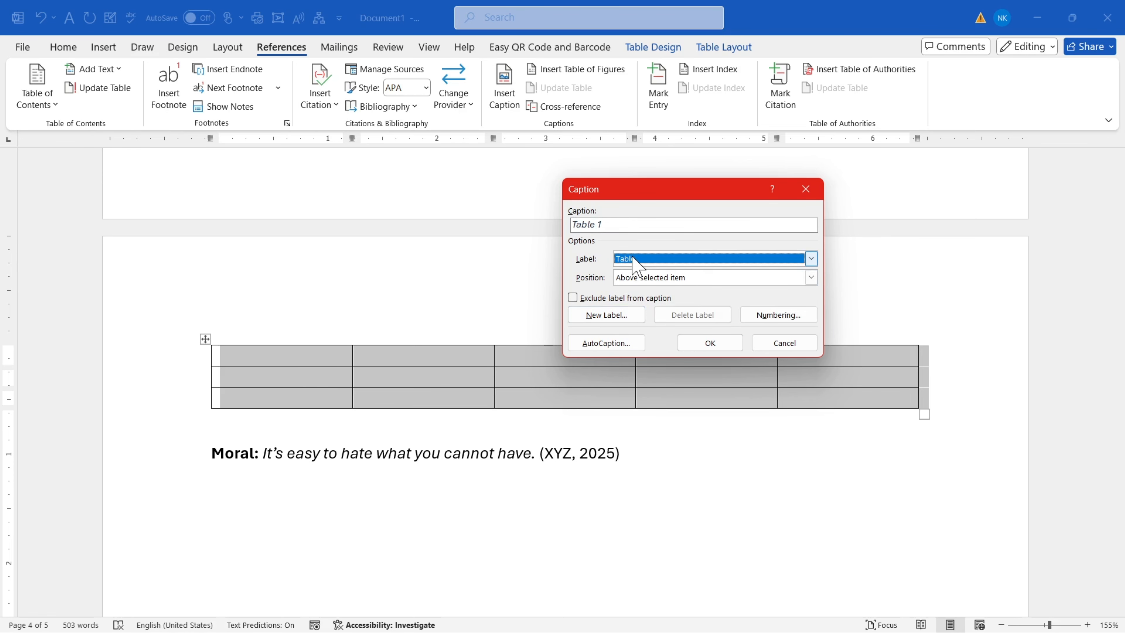
click(614, 314)
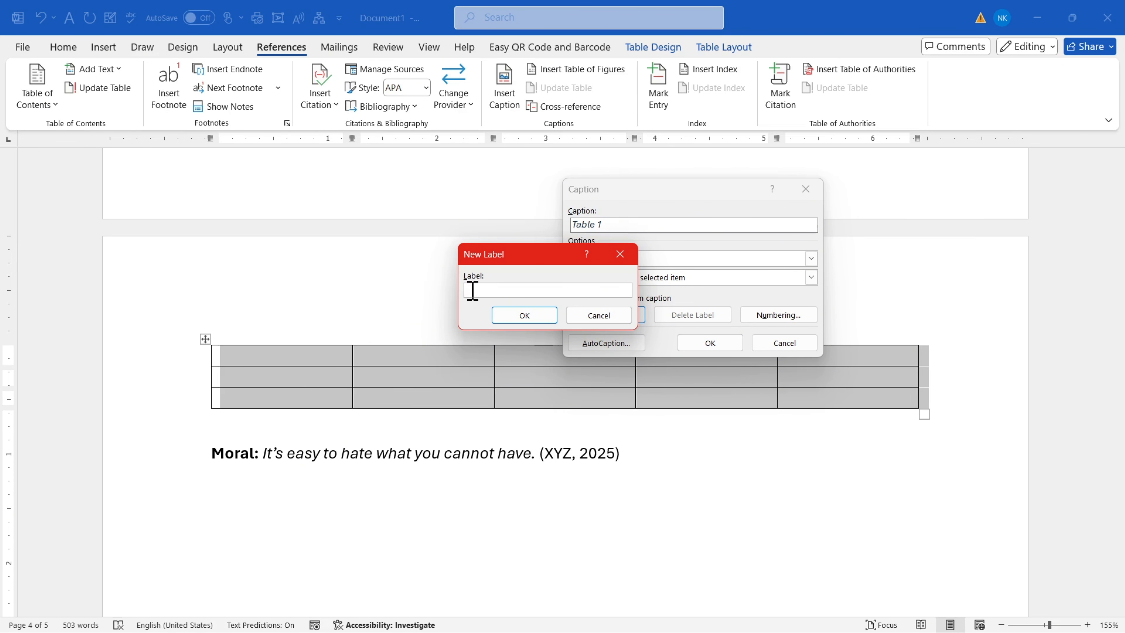
click(600, 315)
click(708, 343)
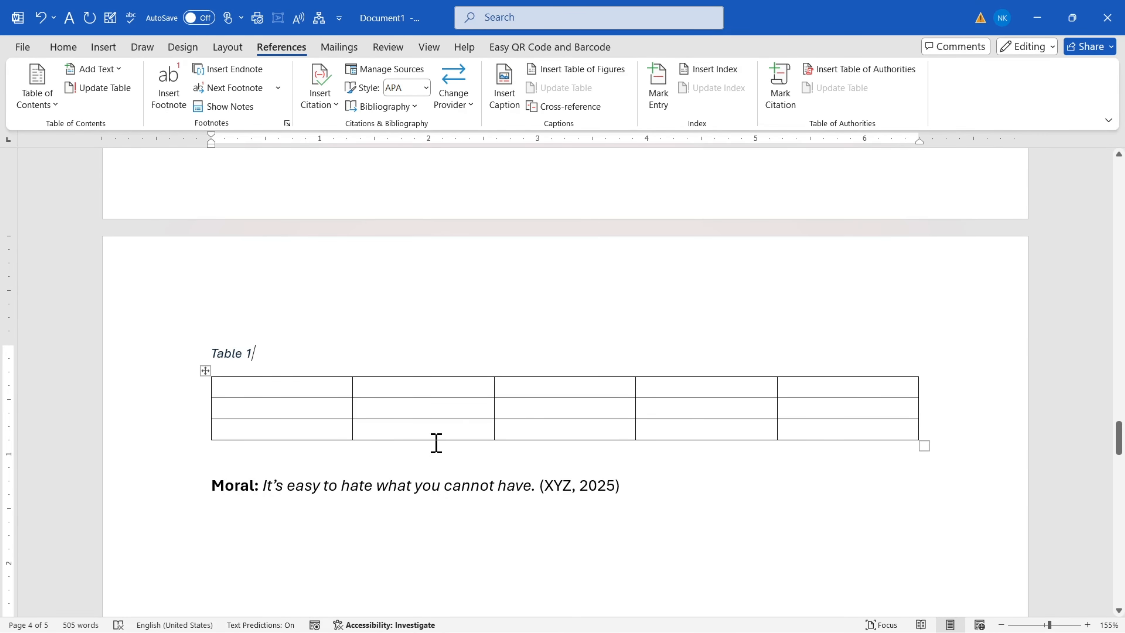
Insert a table with six columns and five rows below the moral of "The Ant and the Grasshopper" and caption it "Table 2" above.
scroll(399, 437, down, 10)
click(305, 361)
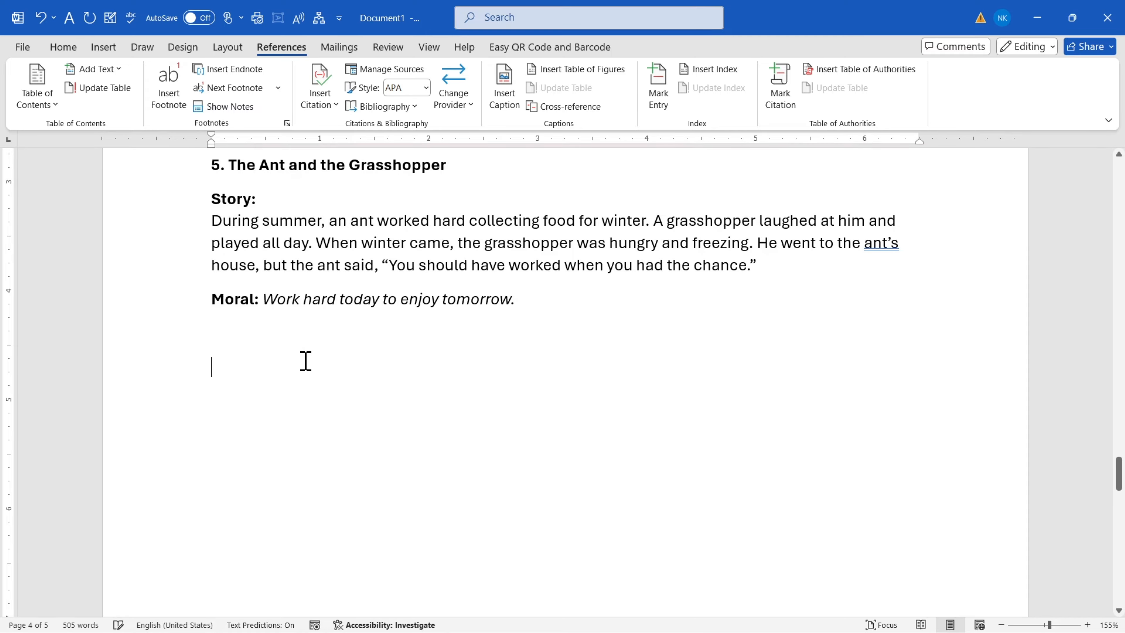
click(106, 48)
click(135, 93)
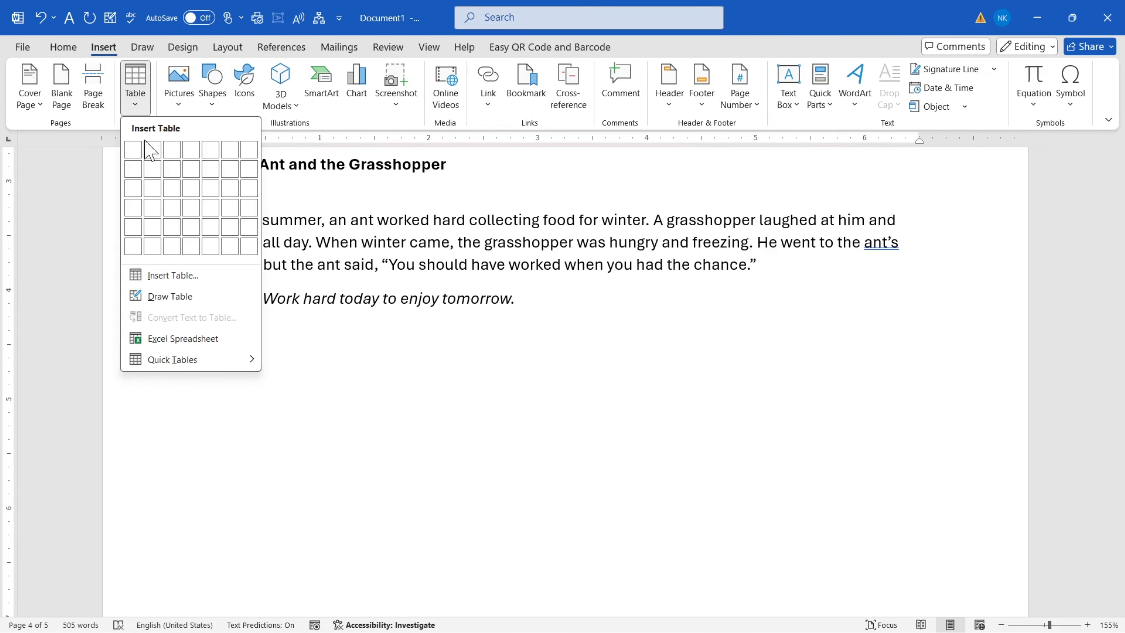
click(226, 238)
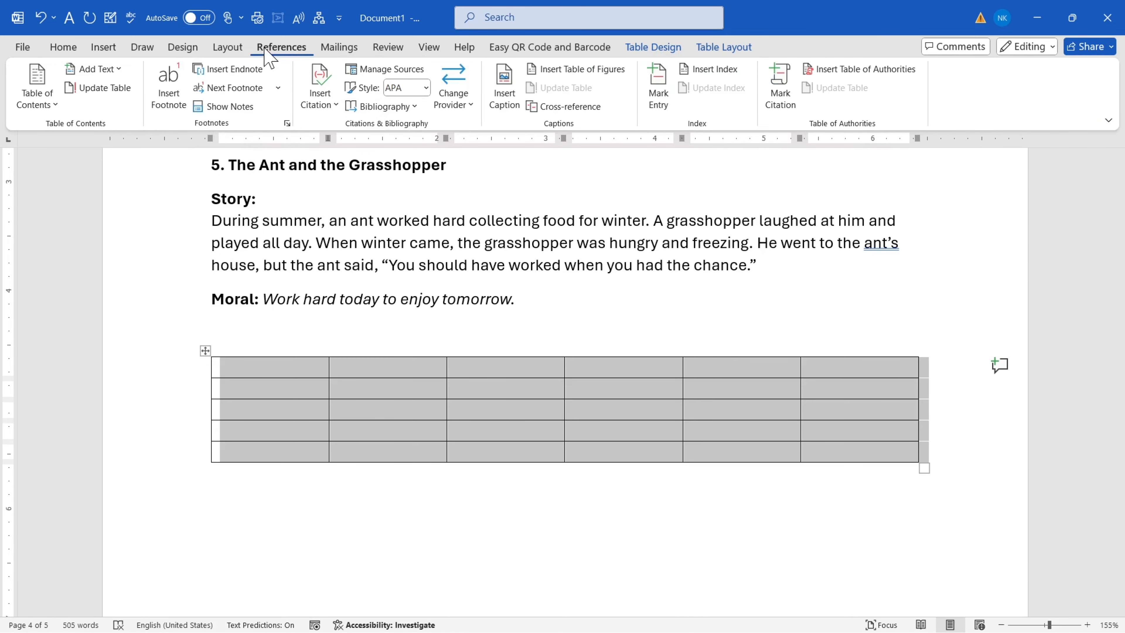
click(505, 99)
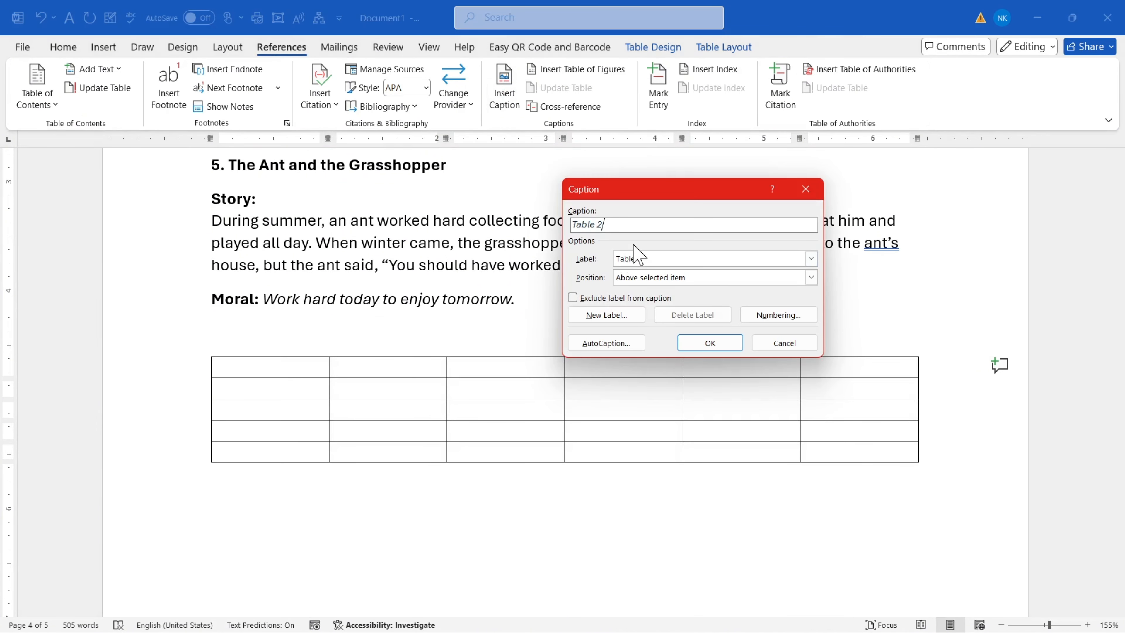
click(709, 350)
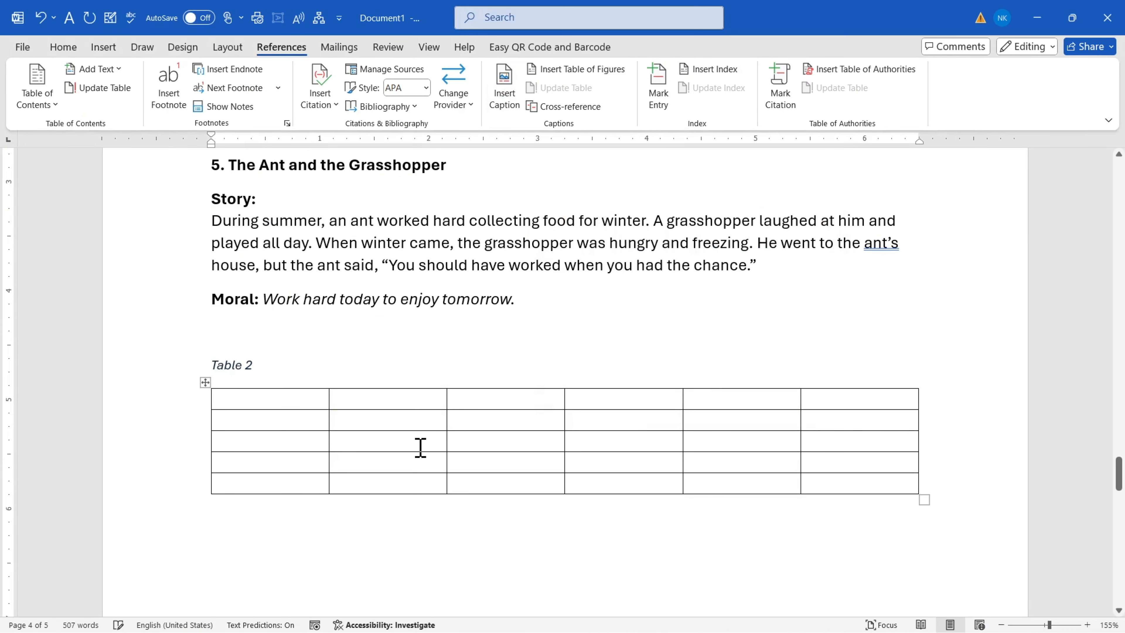
Insert a table of figures for the Table caption label on page 1, below the SmartArt list.
drag(1117, 464, 1117, 224)
scroll(436, 415, down, 3)
click(250, 482)
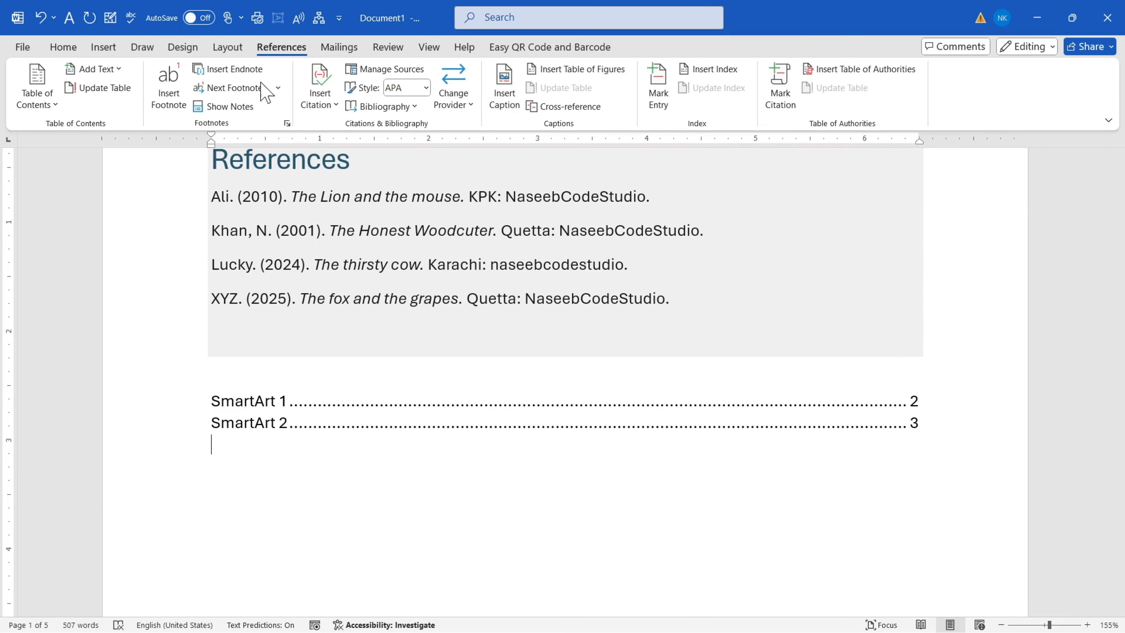
click(603, 71)
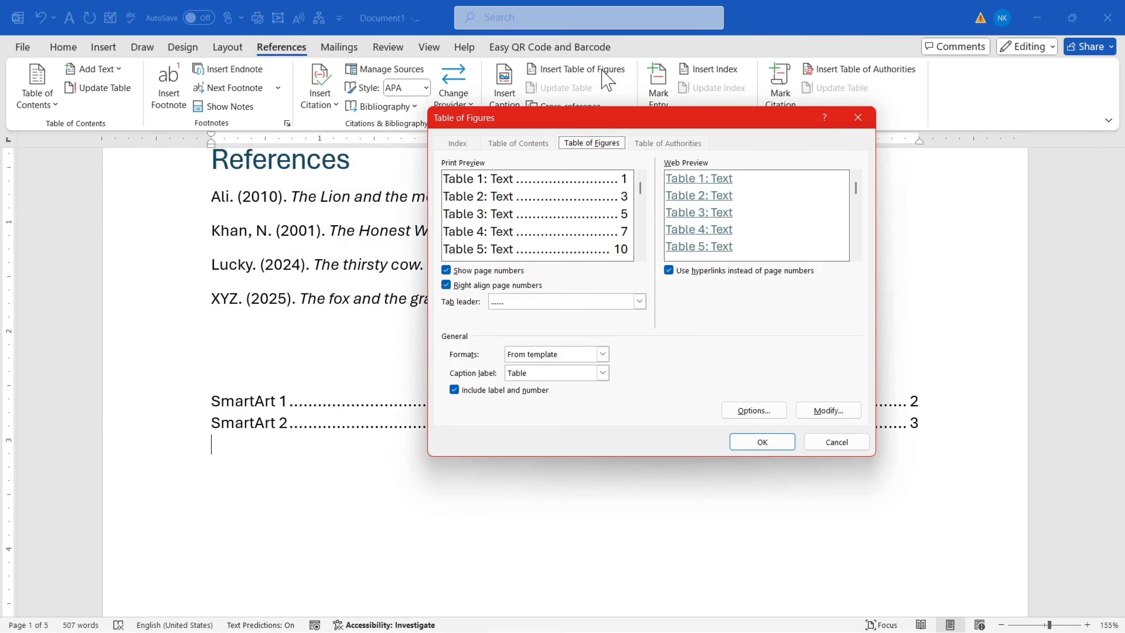
click(751, 444)
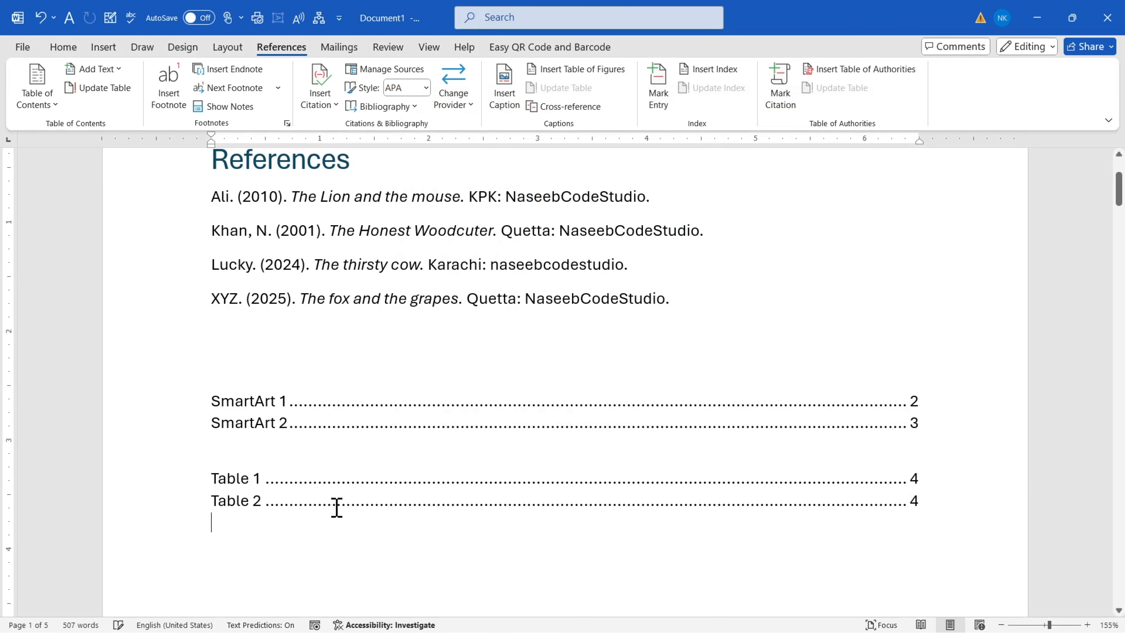
Insert a three-column SmartArt list with picture placeholders between the moral of "The Thirsty Crow" and "The Fox and the Grapes".
scroll(438, 516, down, 20)
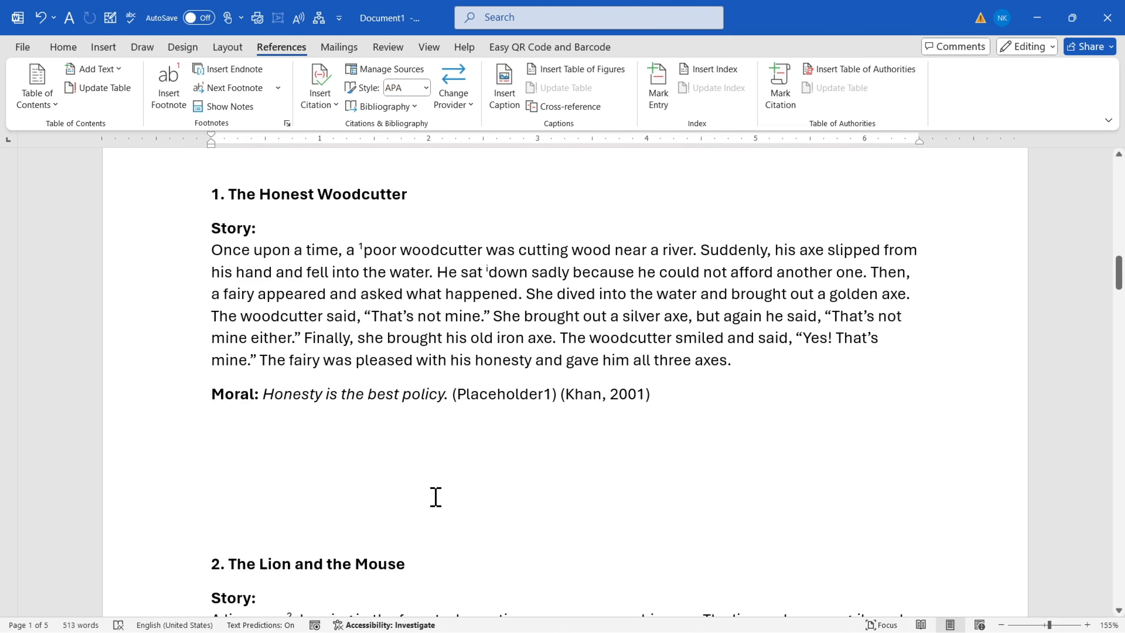
scroll(433, 440, down, 10)
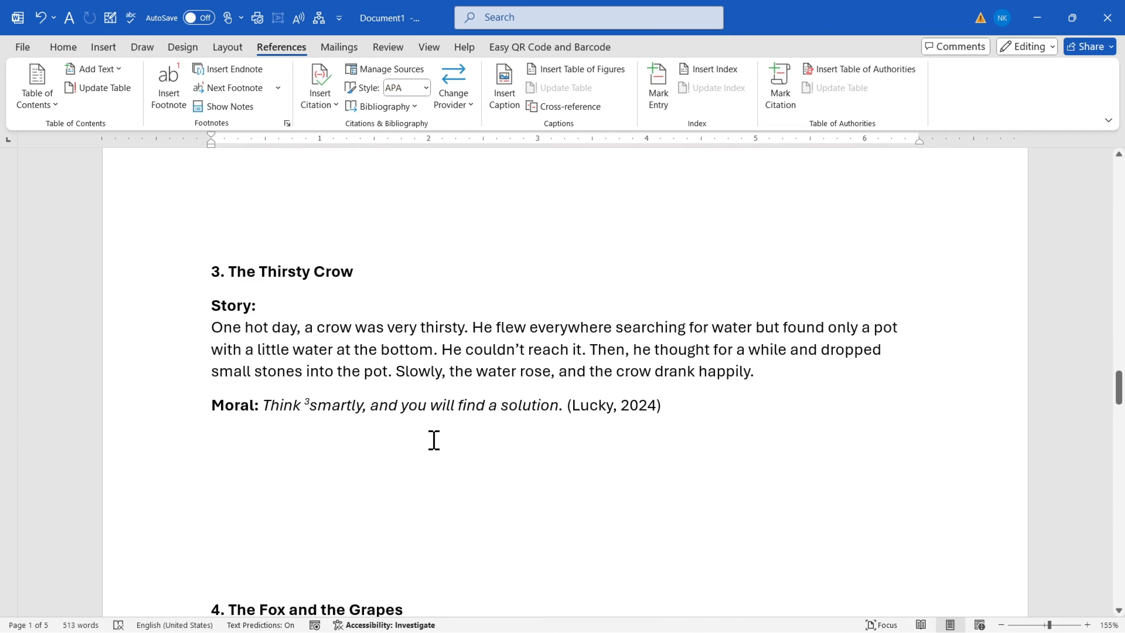
click(118, 47)
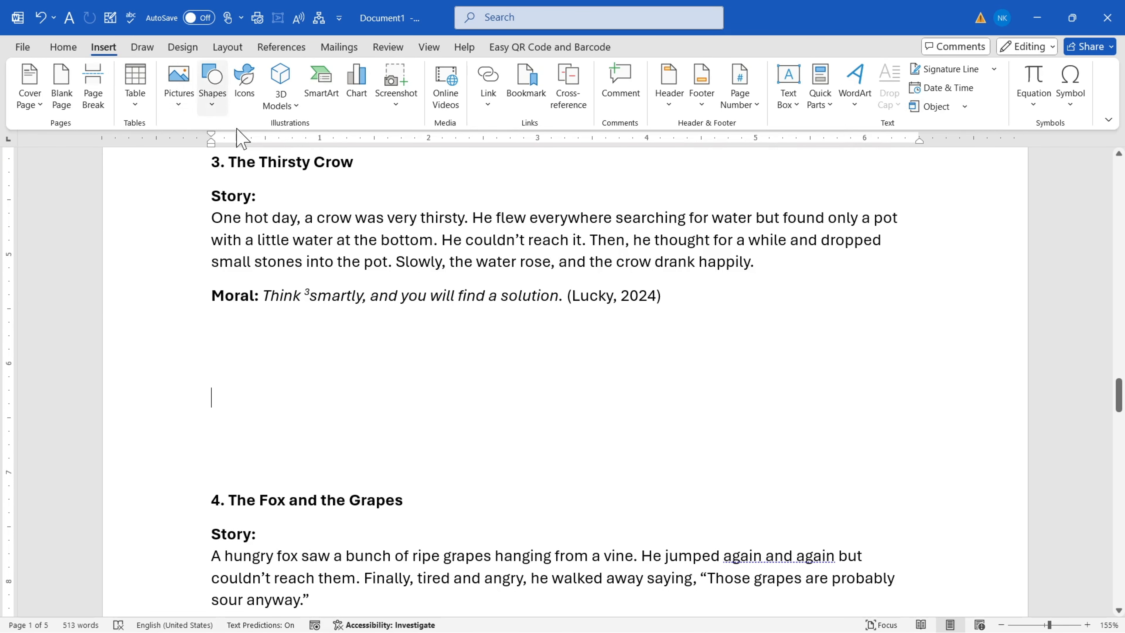
click(321, 80)
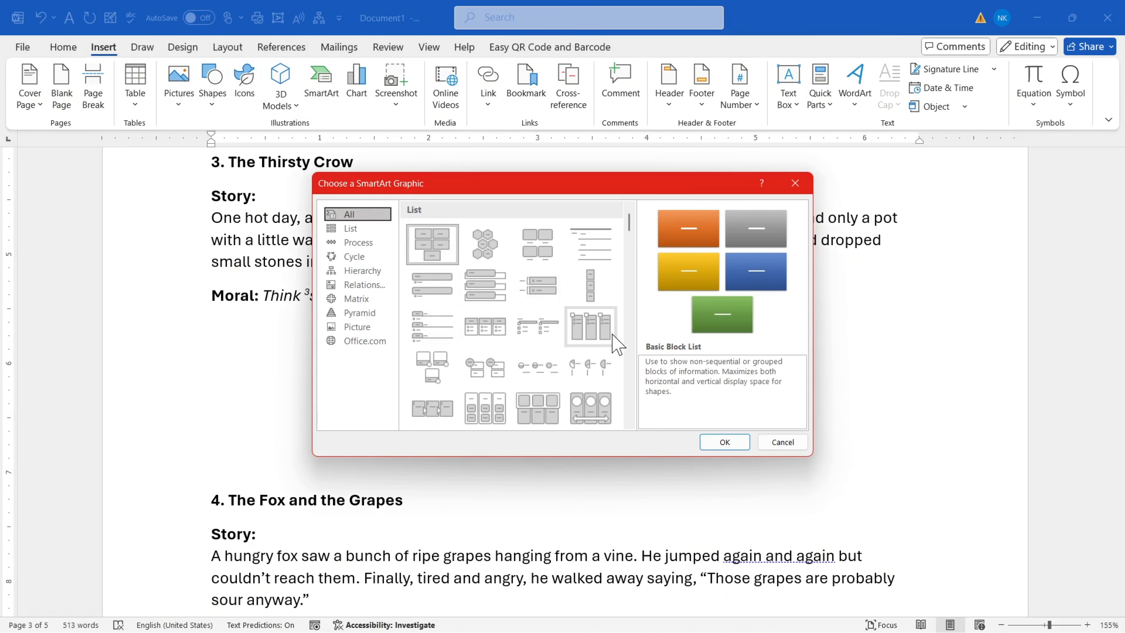
click(590, 325)
click(725, 442)
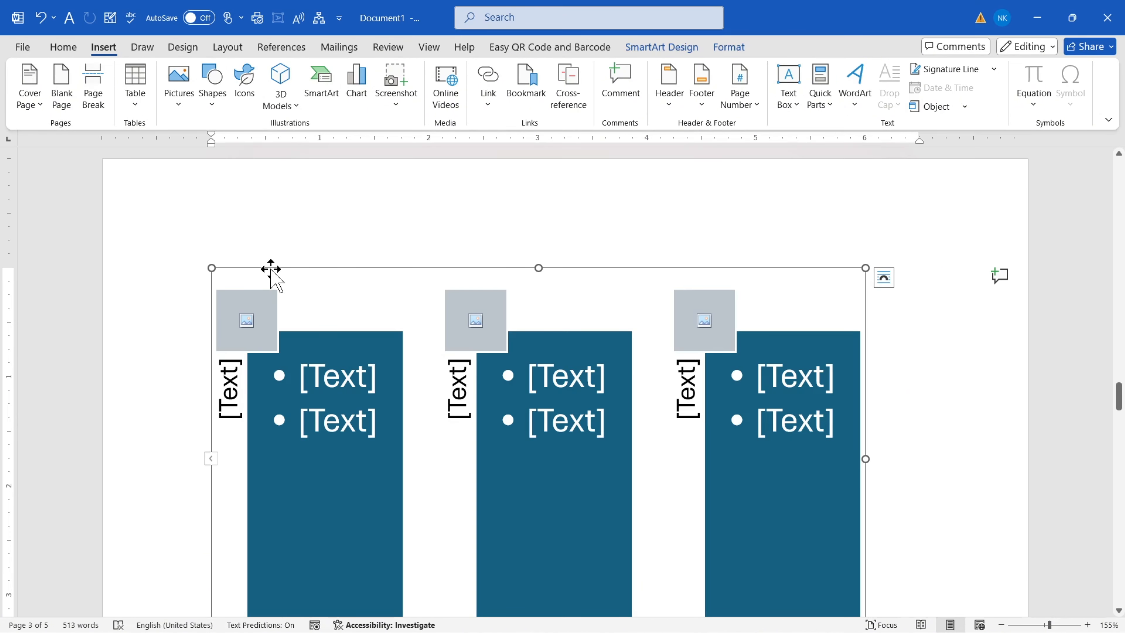
Insert the caption "SmartArt 3" above the new picture list graphic, using the SmartArt label.
click(282, 47)
click(503, 94)
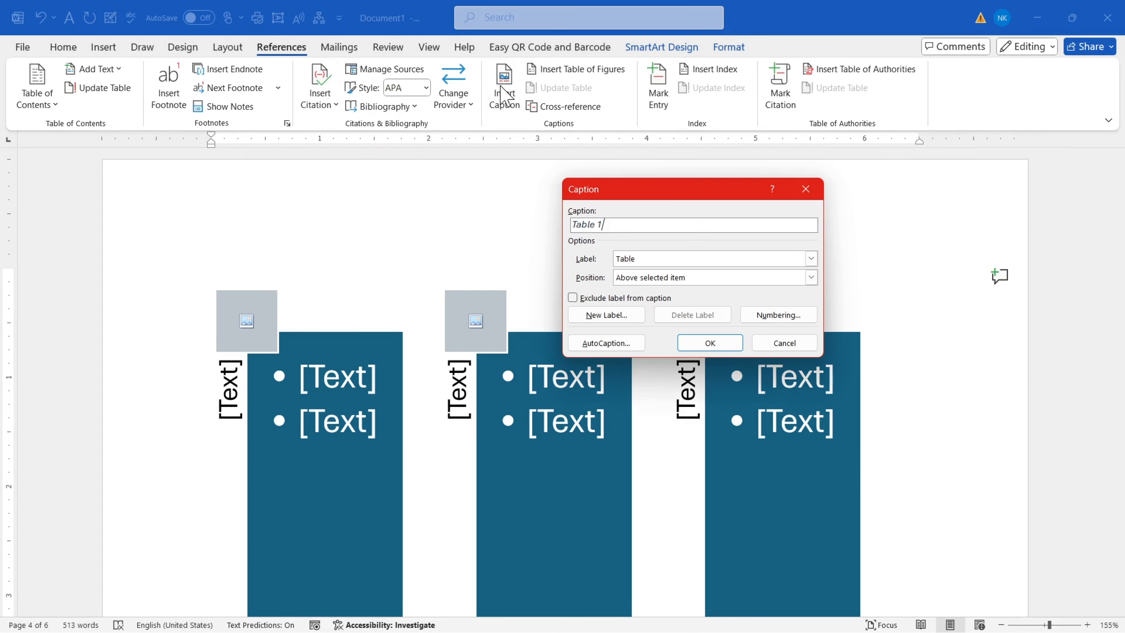
click(638, 261)
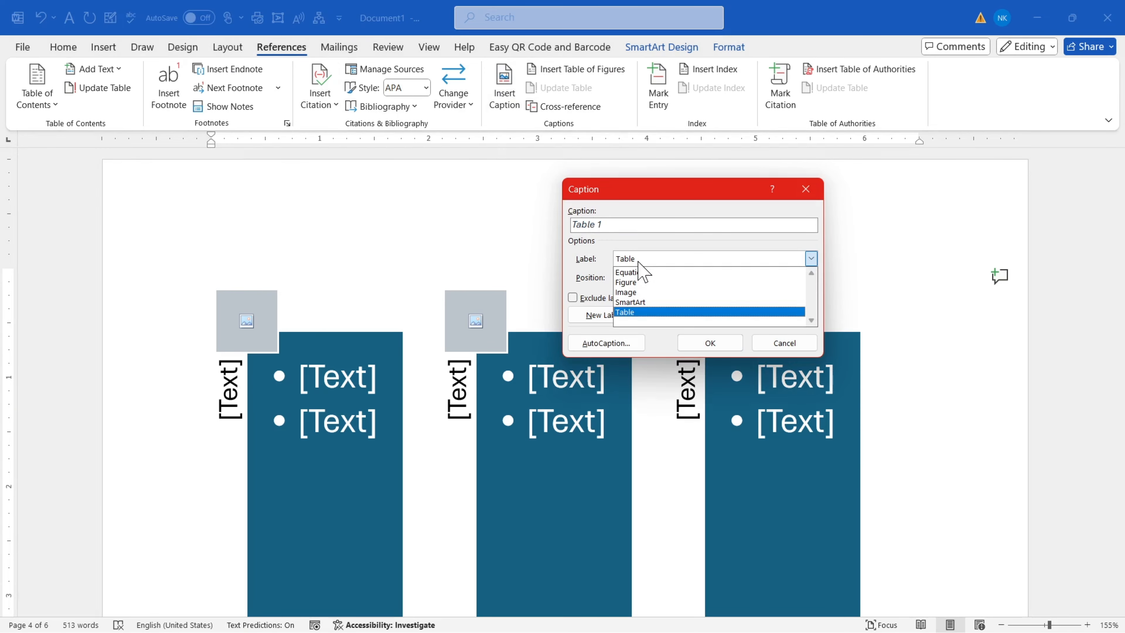
click(646, 303)
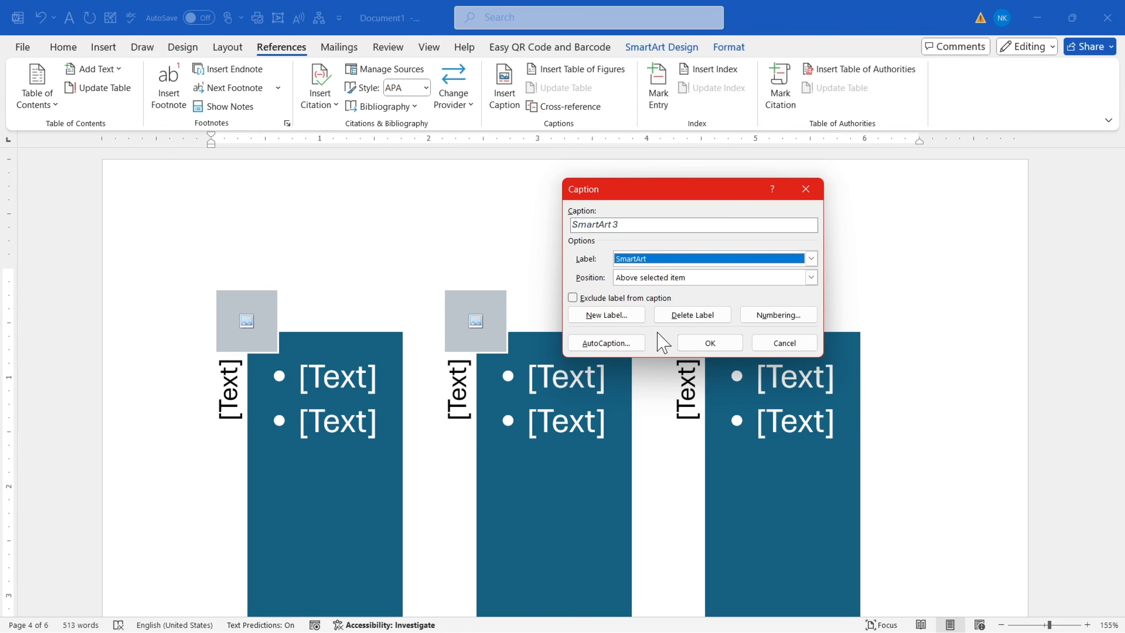
click(717, 344)
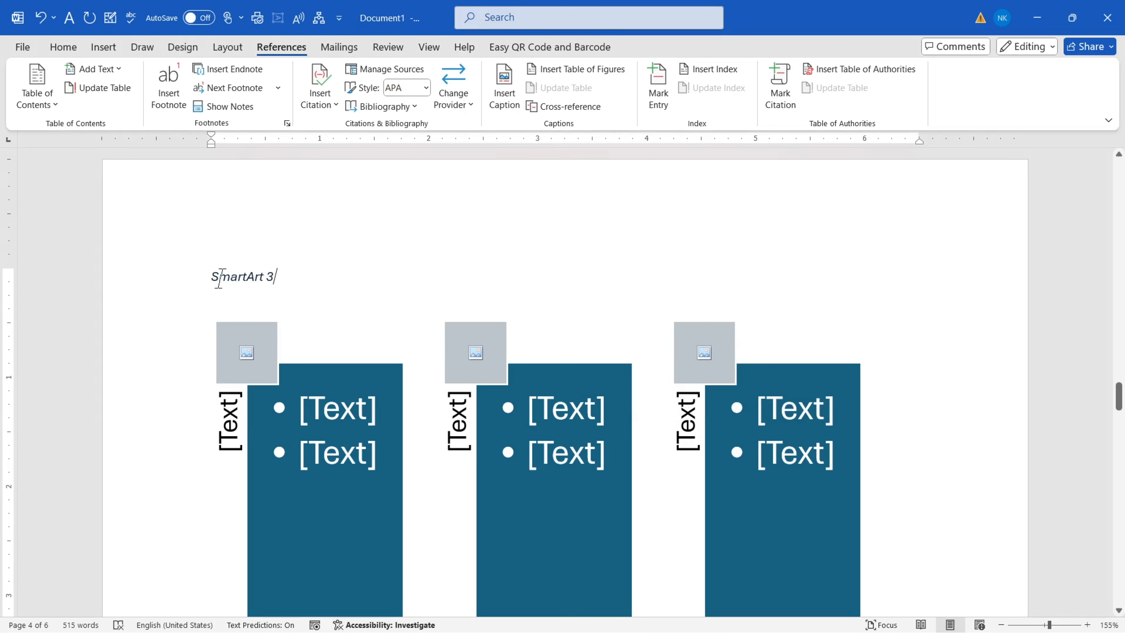
triple_click(219, 276)
Update the entire SmartArt table of figures on page 1.
scroll(348, 284, up, 20)
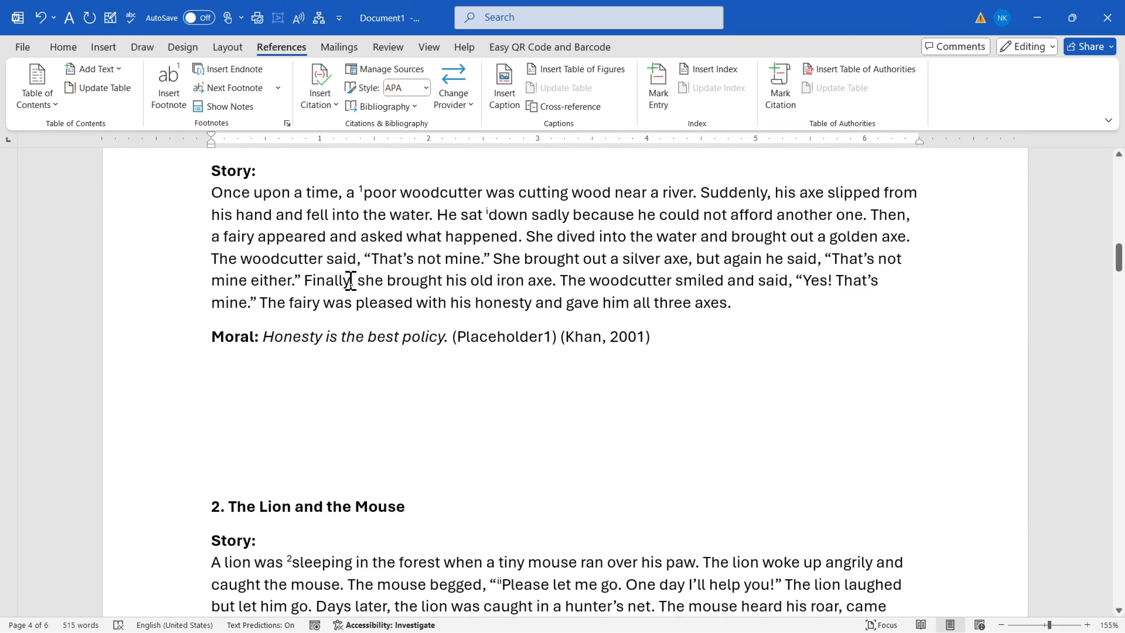
scroll(350, 280, up, 15)
scroll(269, 190, up, 3)
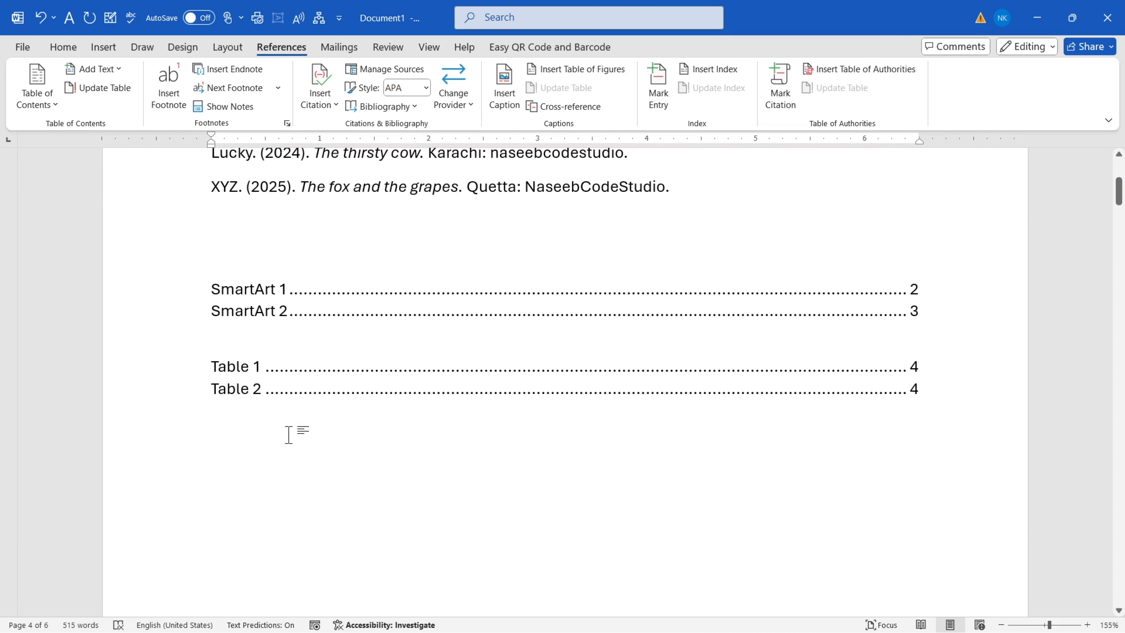
click(283, 294)
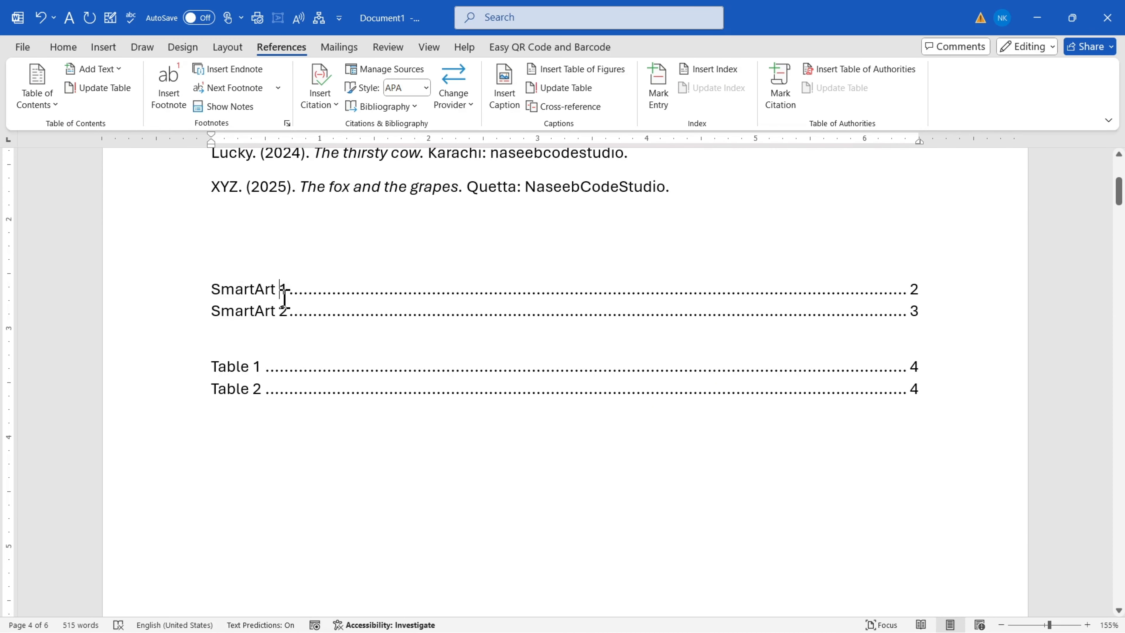
click(307, 311)
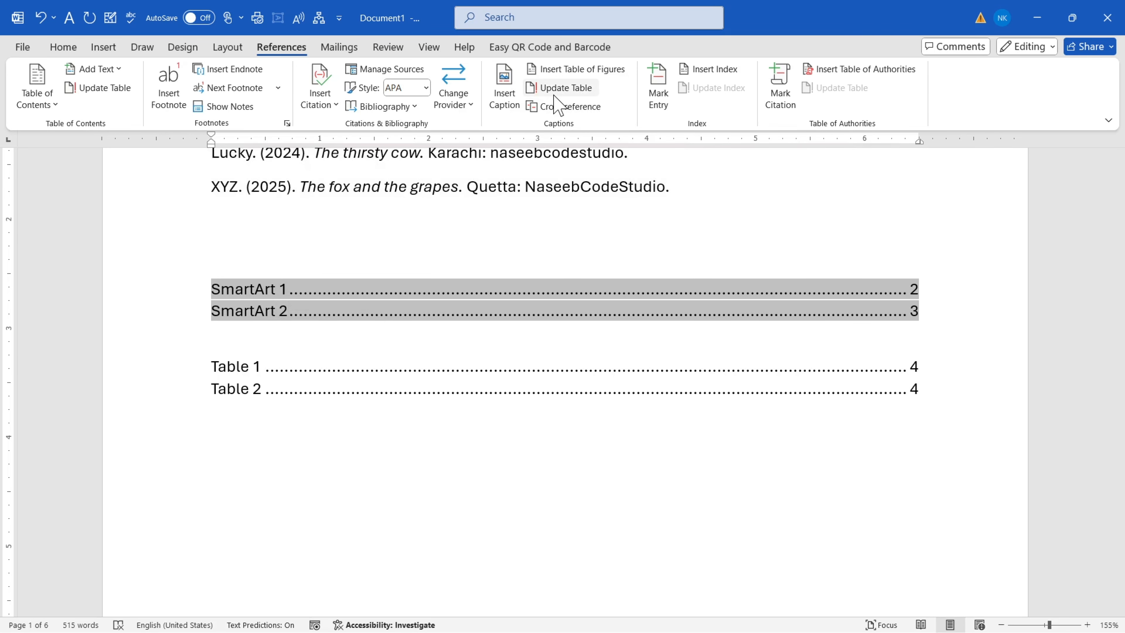
click(559, 88)
click(518, 322)
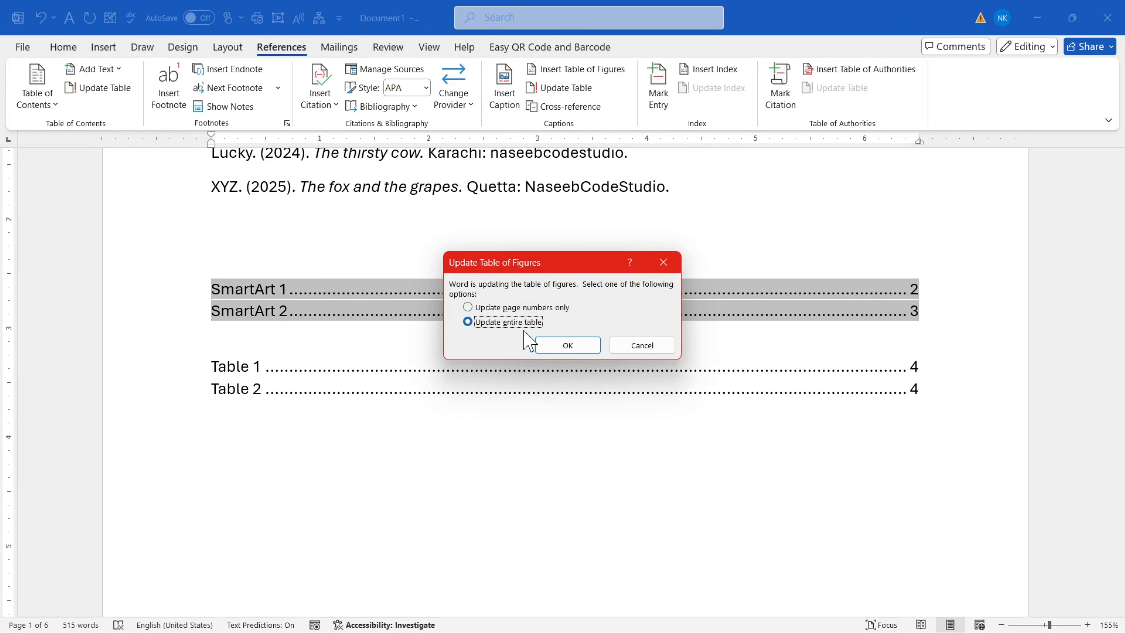
click(559, 346)
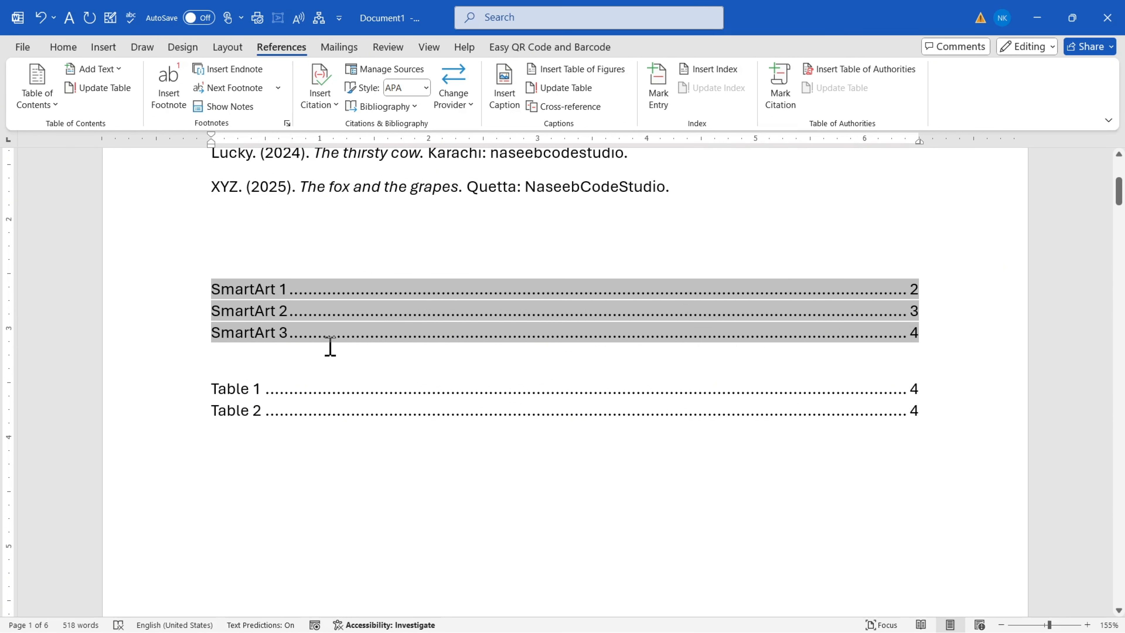
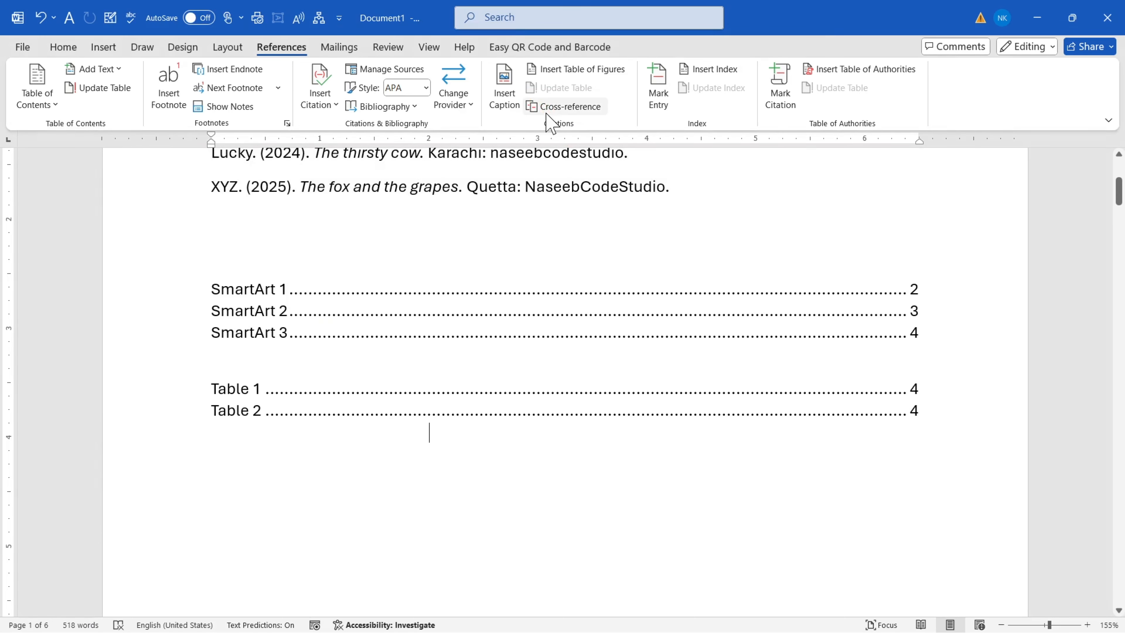
click(103, 47)
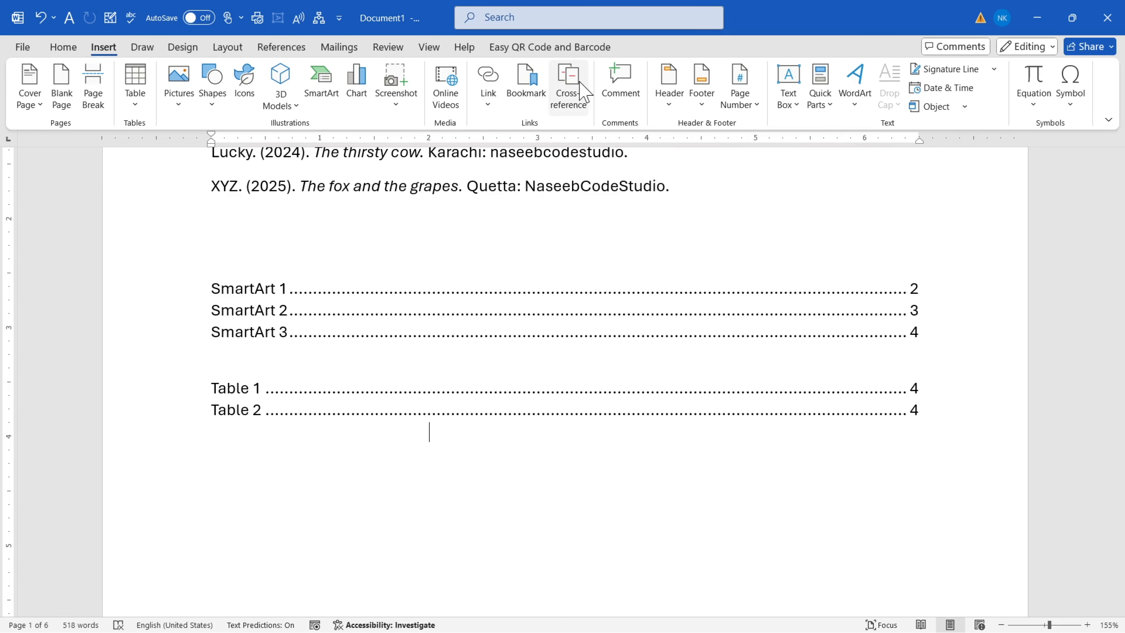
click(275, 50)
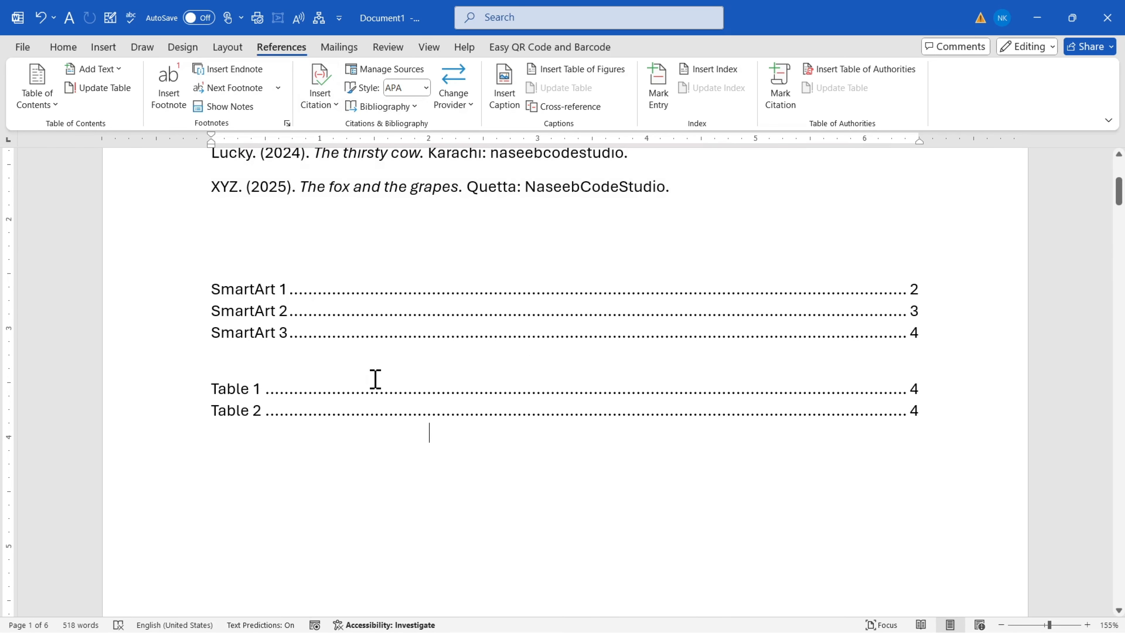
scroll(375, 378, down, 10)
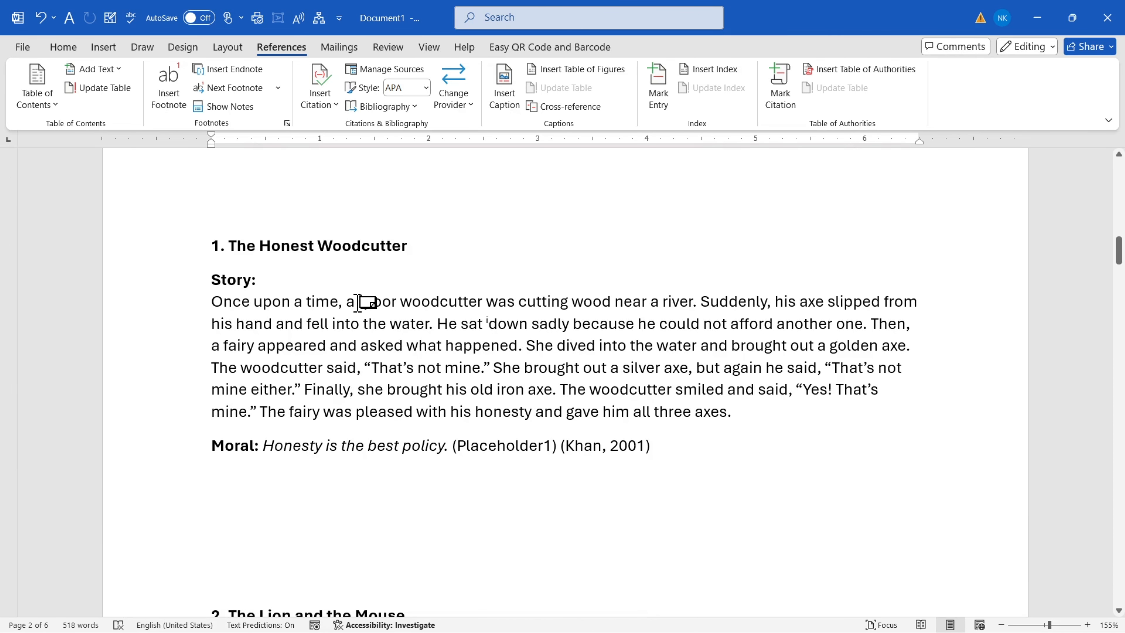
mouse_move(359, 302)
scroll(452, 376, down, 4)
scroll(453, 378, up, 2)
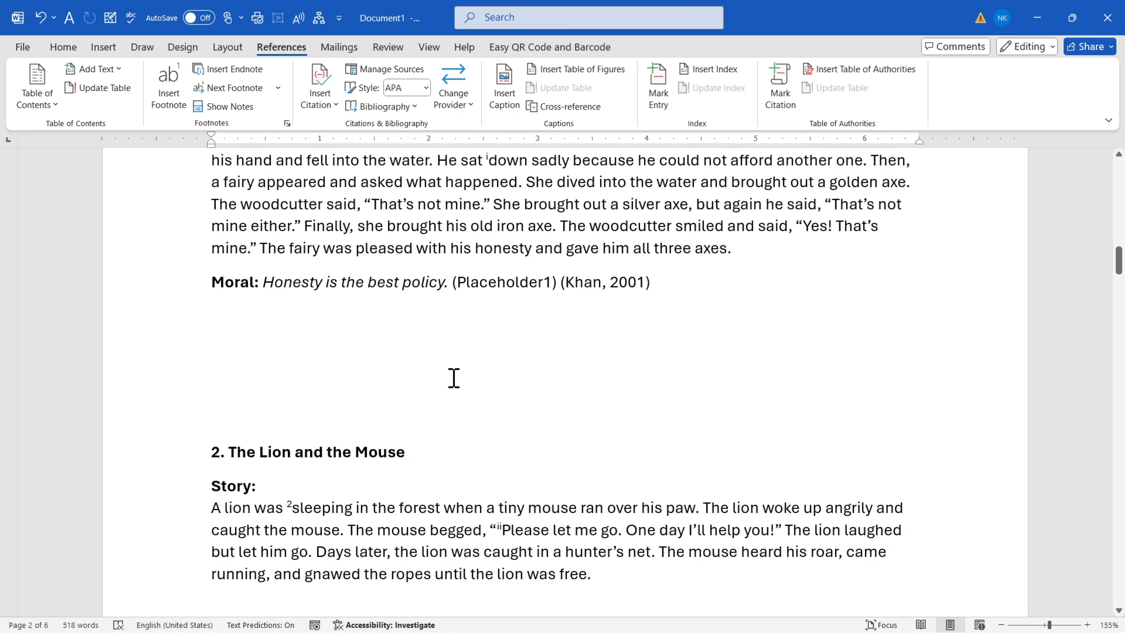
Mark the word "Suddenly" in "The Honest Woodcutter" story as a main index entry for the current page.
scroll(453, 378, up, 1)
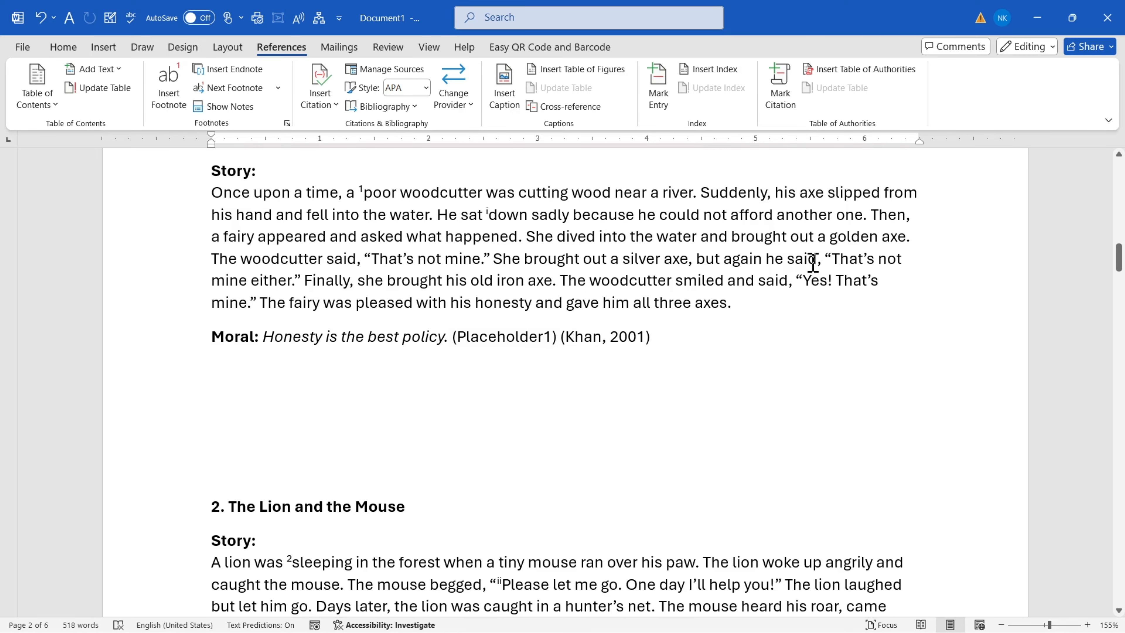
click(658, 87)
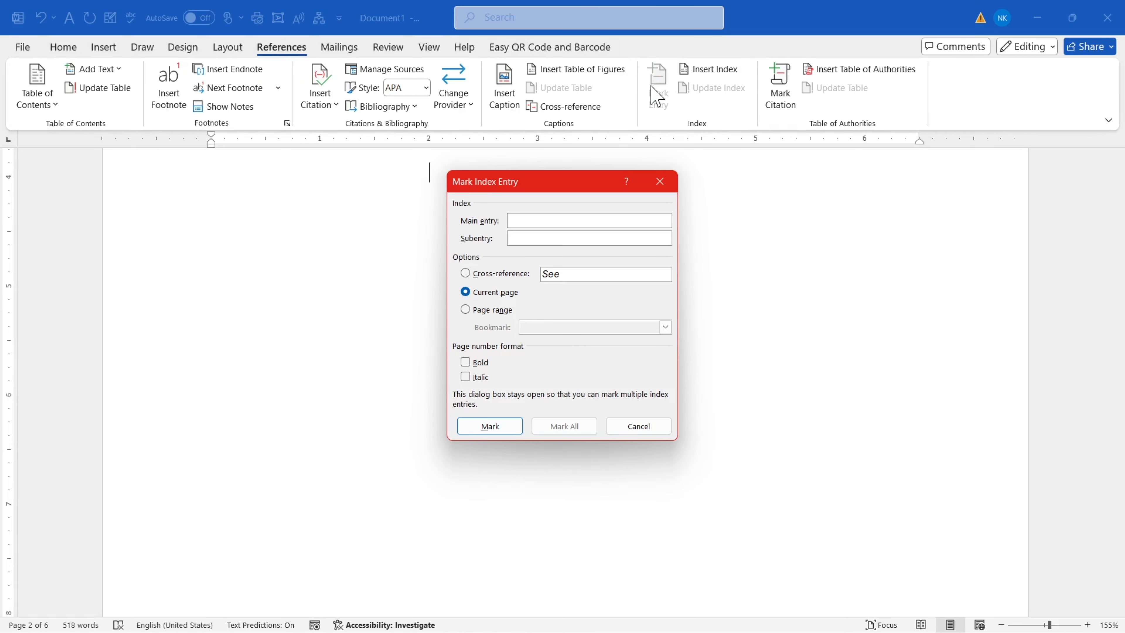
drag(562, 186, 296, 126)
click(490, 308)
scroll(491, 310, down, 7)
scroll(491, 311, down, 5)
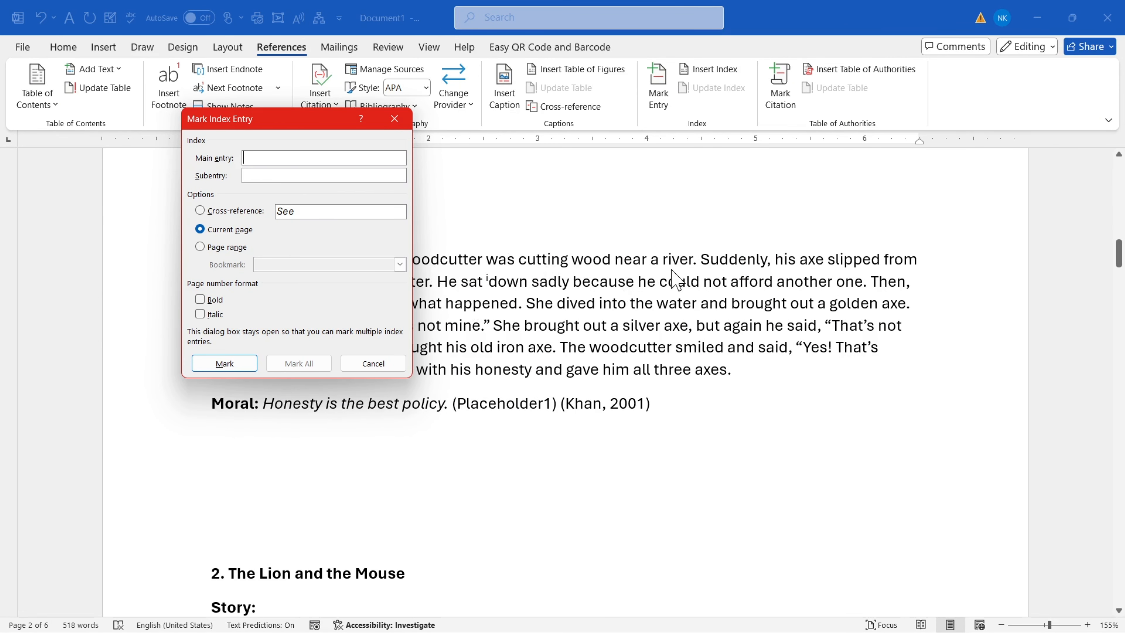
click(684, 271)
double_click(724, 261)
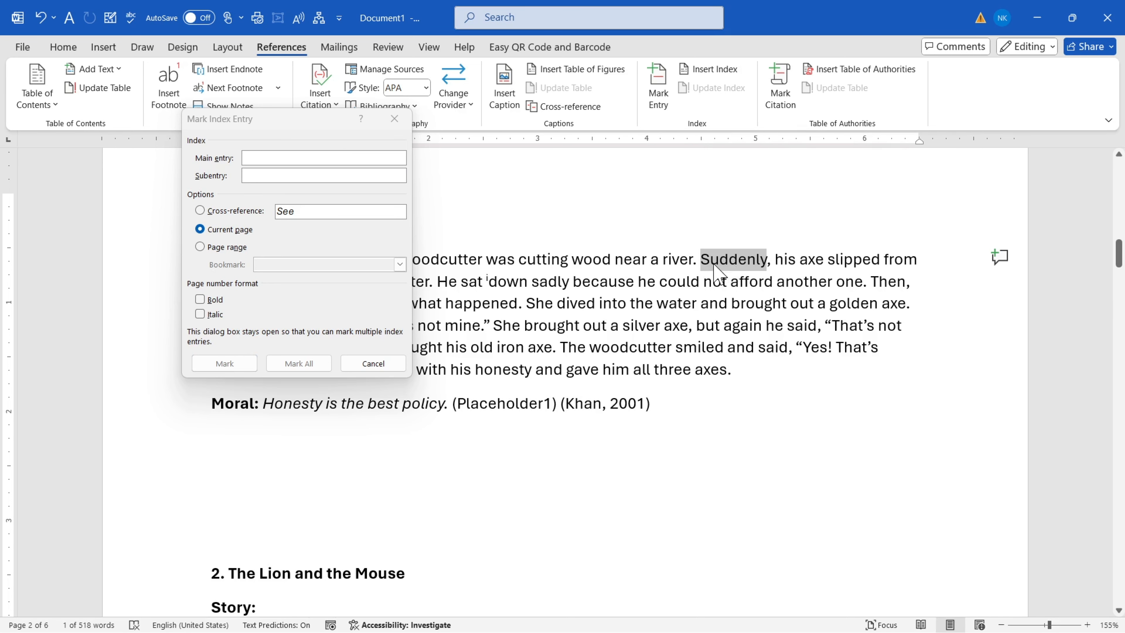
click(269, 158)
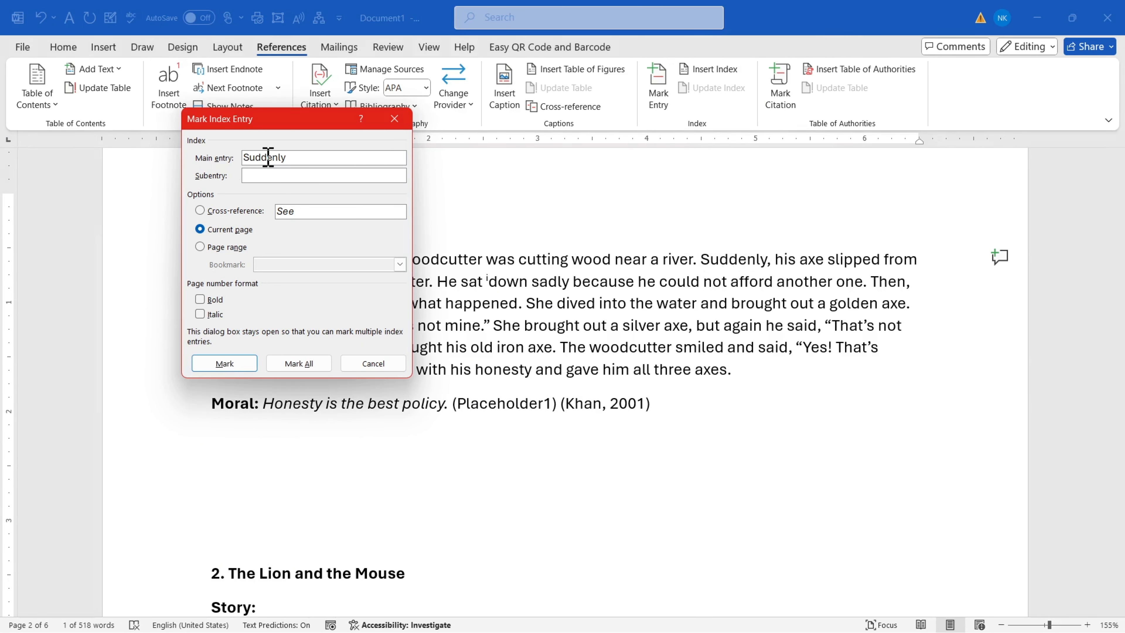
double_click(268, 157)
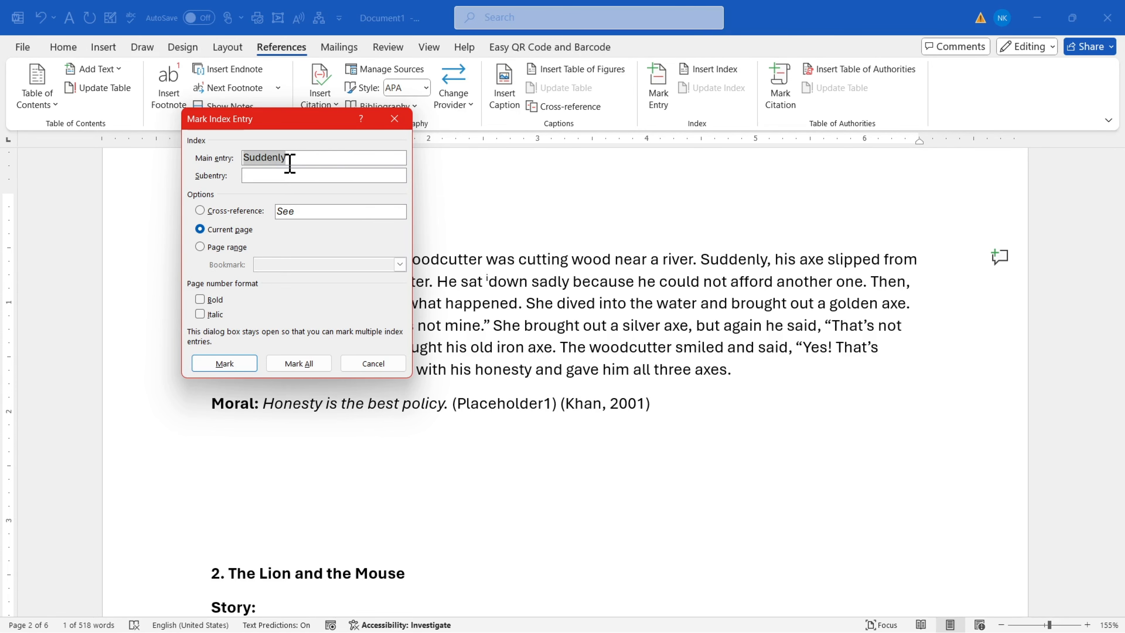
click(220, 365)
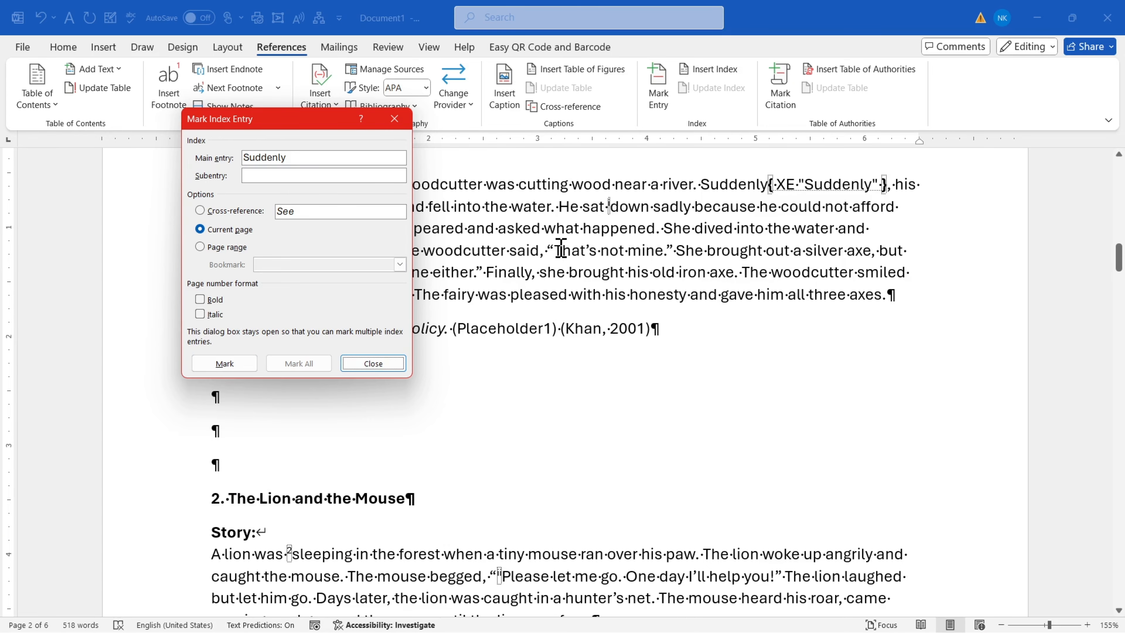
Mark the words "happened", "gave" and "pleased" in "The Honest Woodcutter" story as main index entries.
double_click(608, 229)
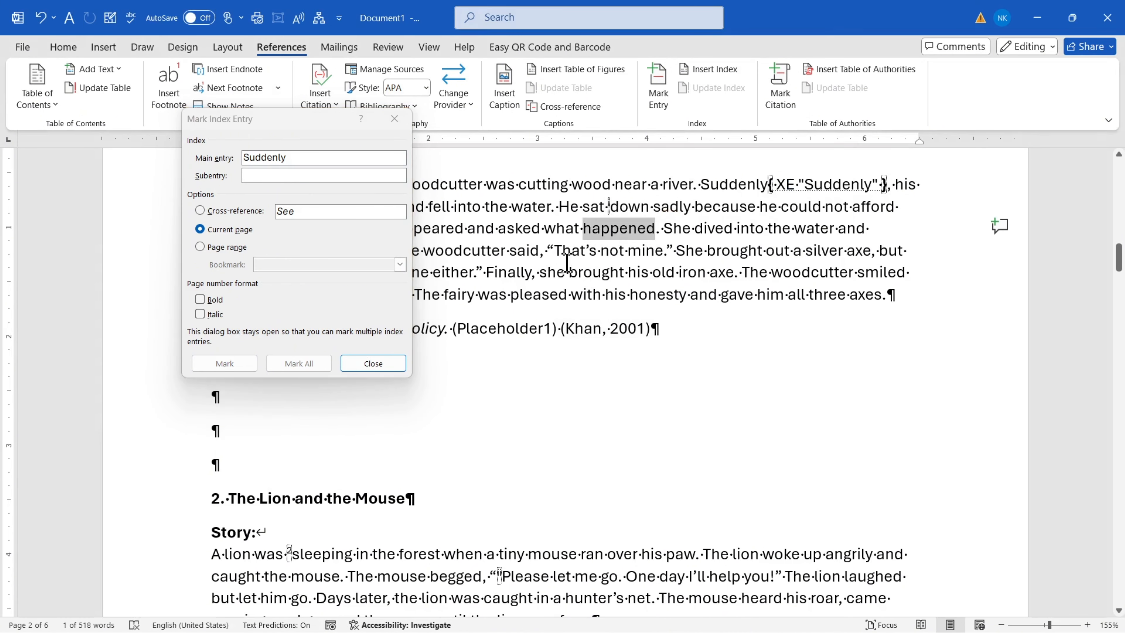
click(304, 158)
click(221, 364)
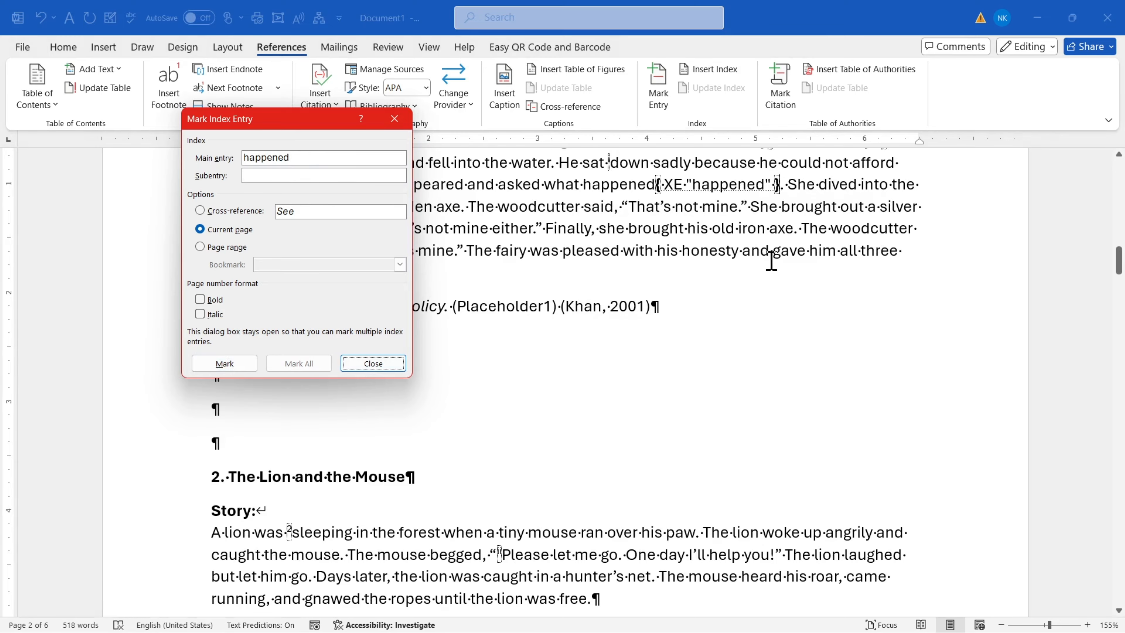
double_click(791, 251)
click(290, 162)
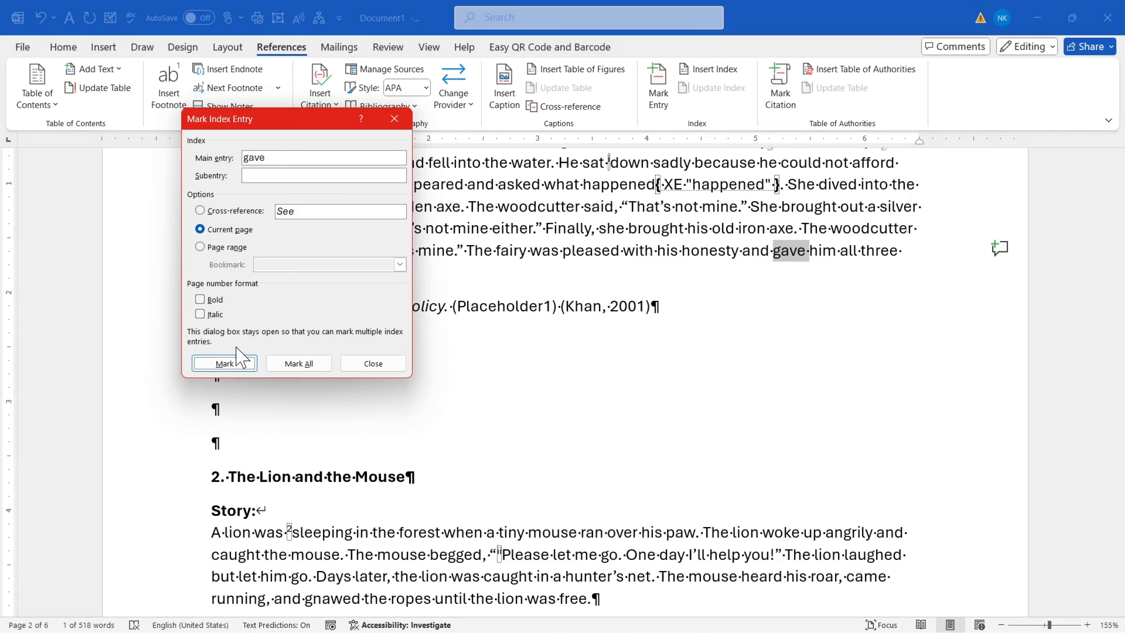
click(223, 363)
double_click(592, 185)
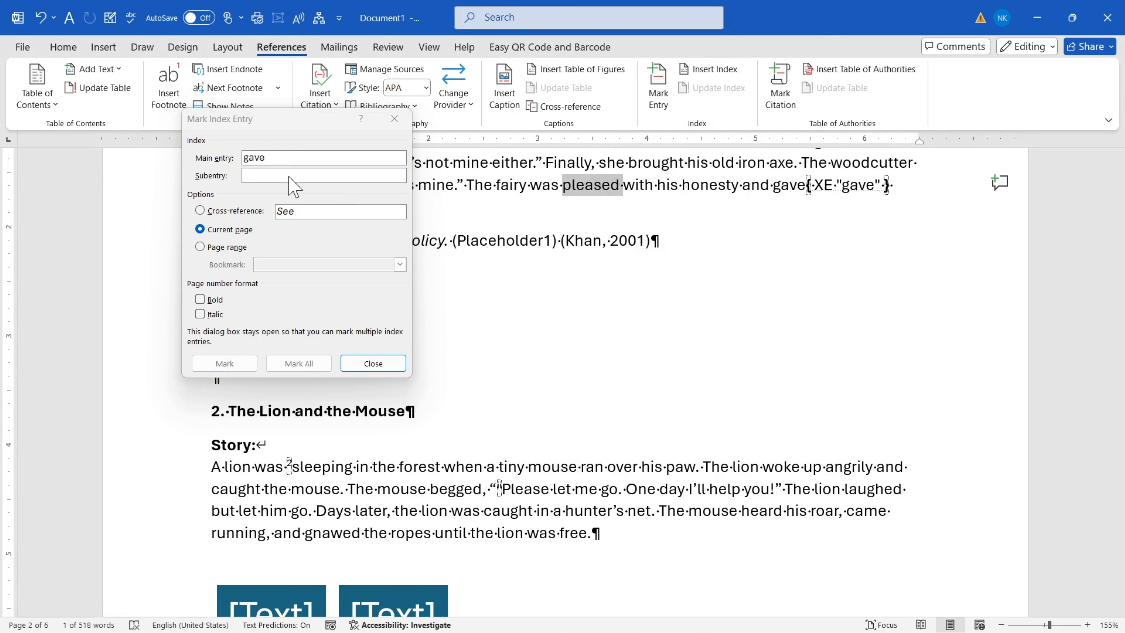
click(294, 165)
click(223, 363)
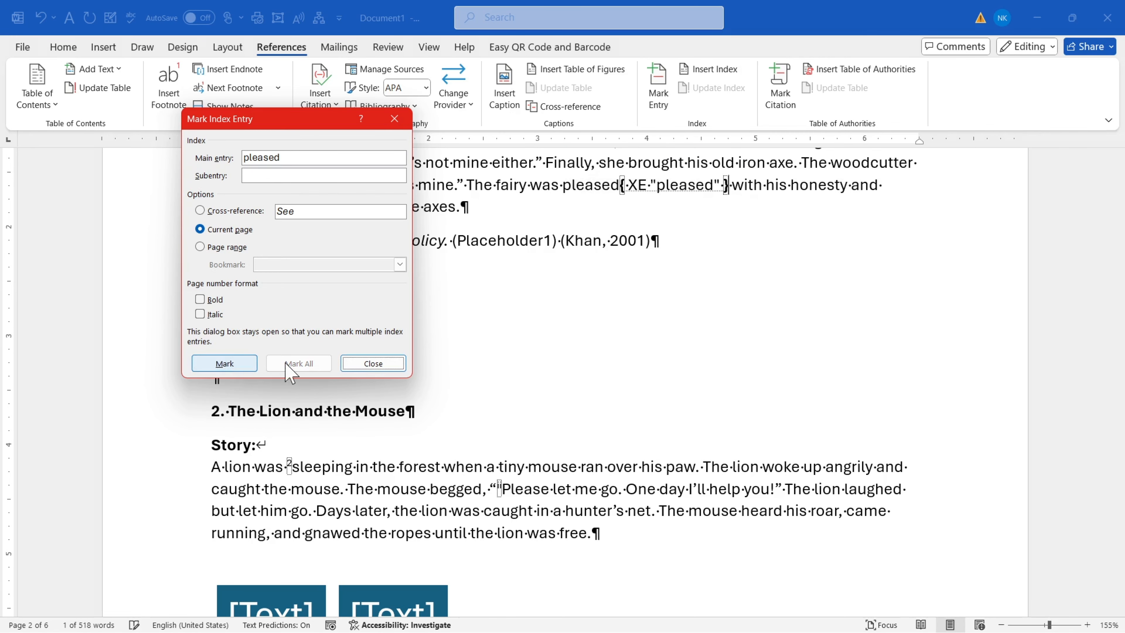
Mark the words "mouse", "heard" and "gnawed" in "The Lion and the Mouse" story as main index entries.
double_click(554, 467)
click(303, 155)
click(223, 363)
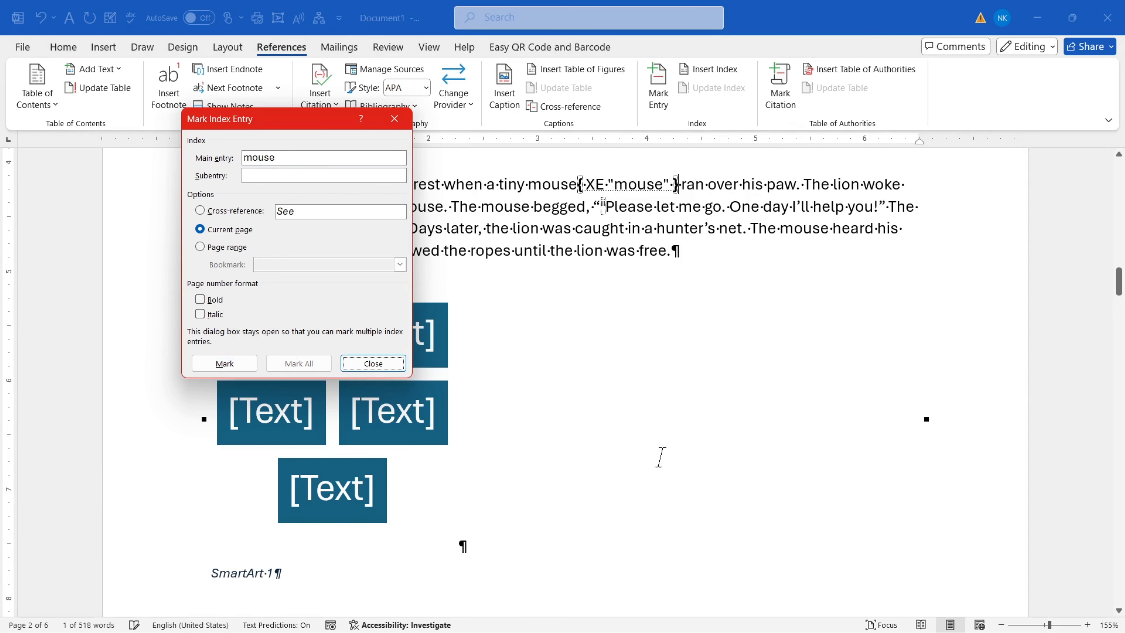
double_click(801, 230)
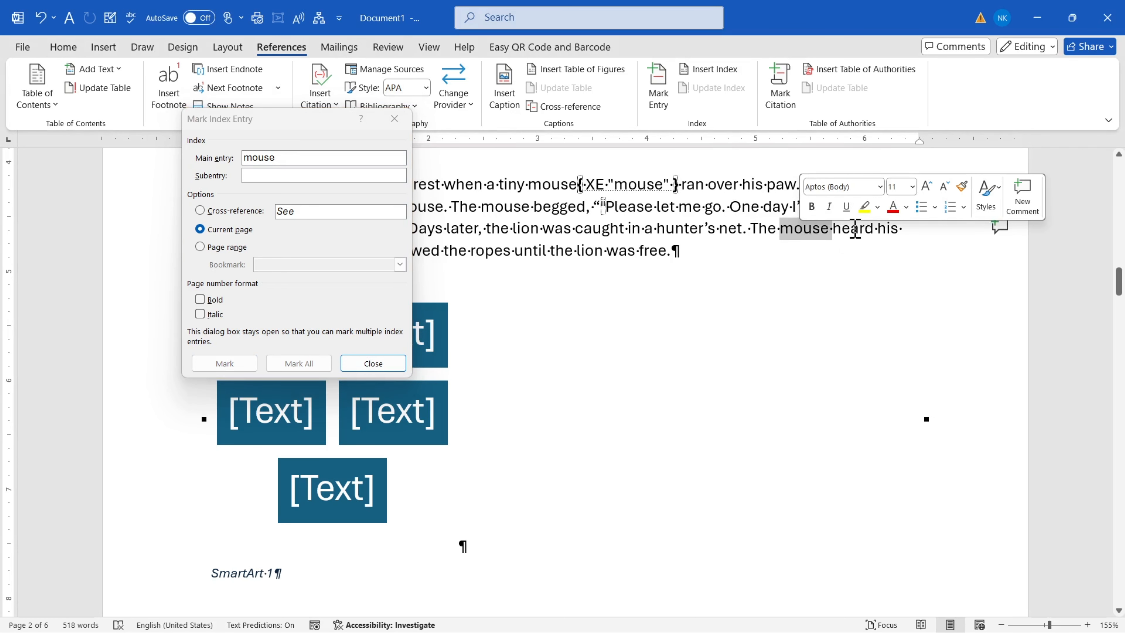
double_click(854, 228)
click(319, 165)
click(234, 362)
double_click(503, 173)
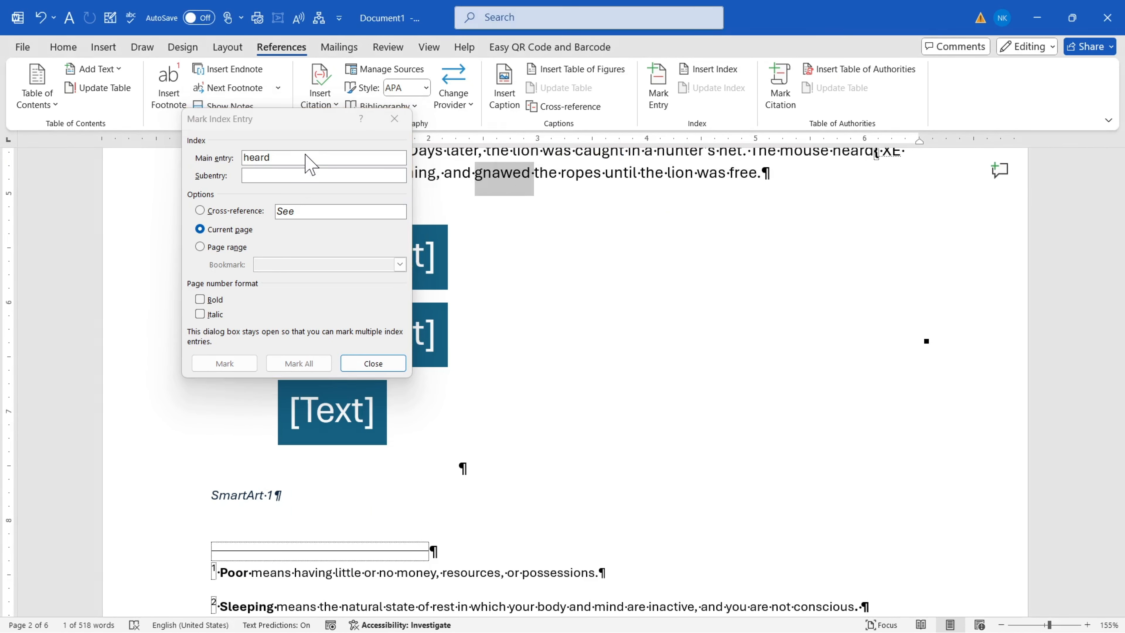
click(307, 162)
click(226, 364)
Mark "flew", "searching" and two more words in the thirsty crow story as main index entries.
scroll(637, 399, down, 10)
double_click(870, 385)
click(310, 163)
click(226, 363)
double_click(748, 186)
click(226, 363)
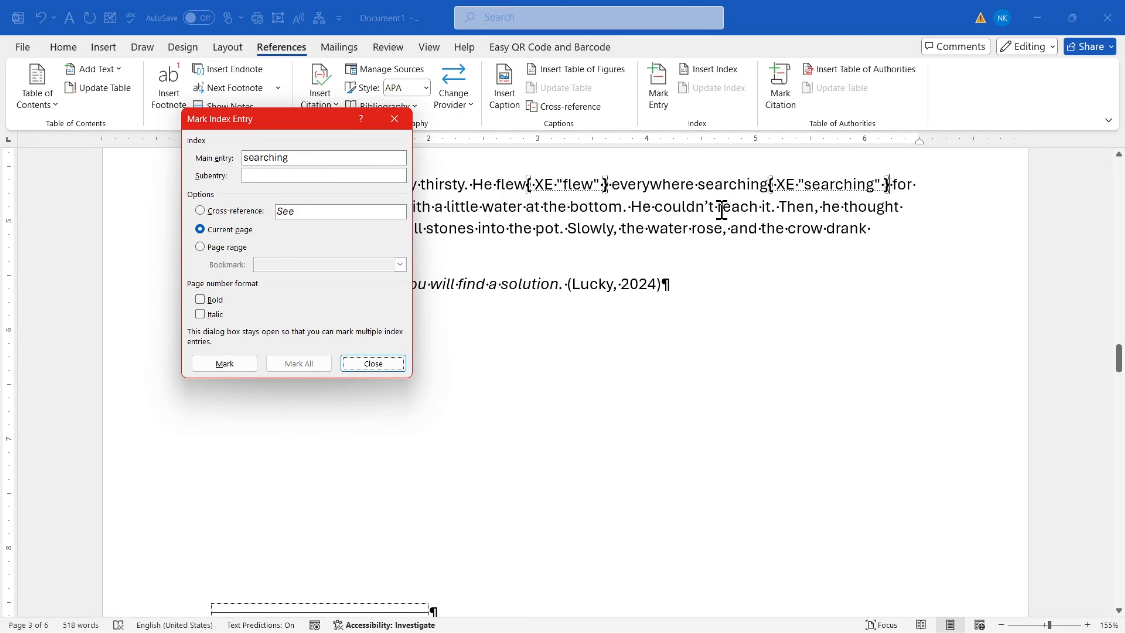
double_click(686, 208)
click(226, 363)
double_click(535, 263)
click(226, 363)
Mark "bunch", "jumped", "walked" and "Finally" in "The Fox and the Grapes" story as main index entries, and finish marking.
scroll(598, 397, down, 15)
double_click(370, 470)
click(225, 364)
scroll(575, 399, down, 5)
double_click(789, 183)
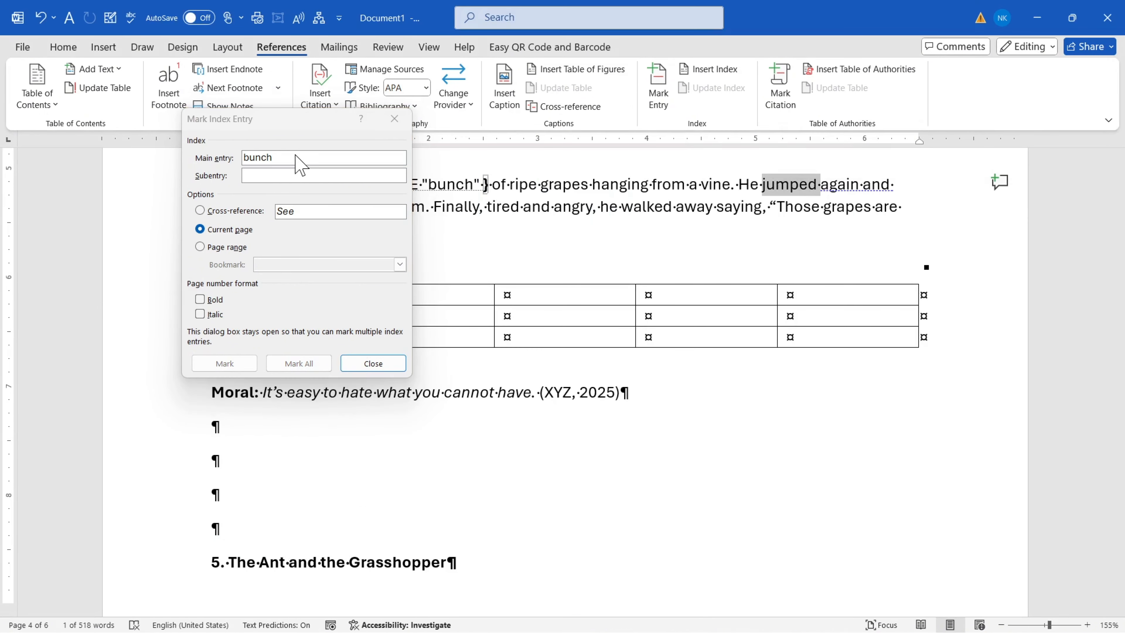
click(226, 363)
double_click(728, 185)
click(226, 363)
double_click(537, 185)
click(368, 366)
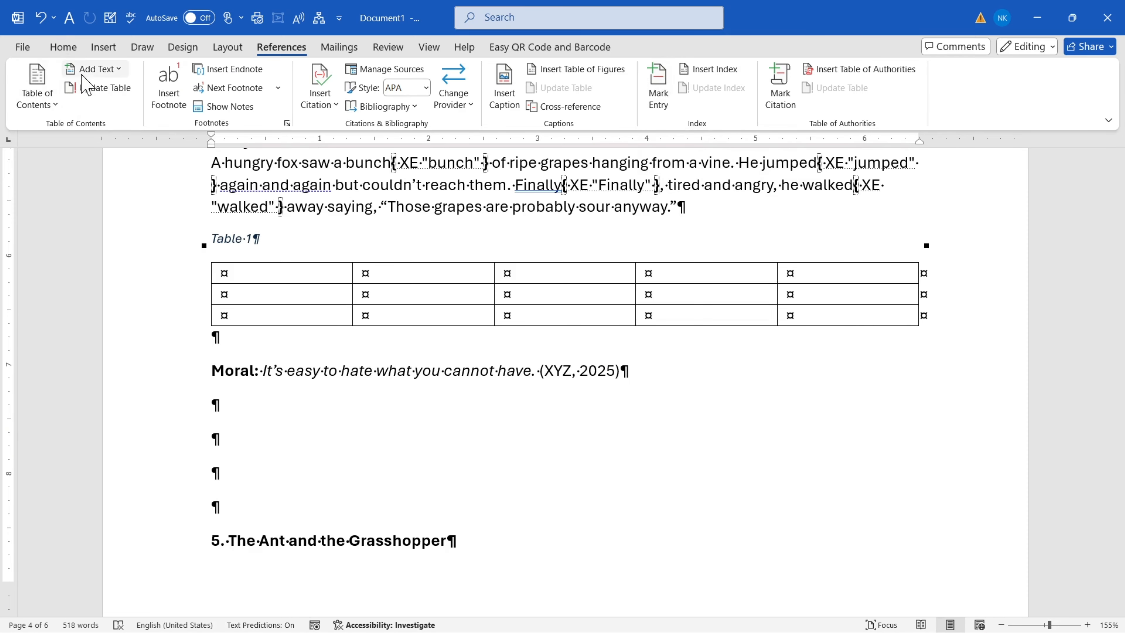
Hide the paragraph marks and other formatting symbols, including the index entry fields, throughout the document.
click(64, 48)
click(502, 75)
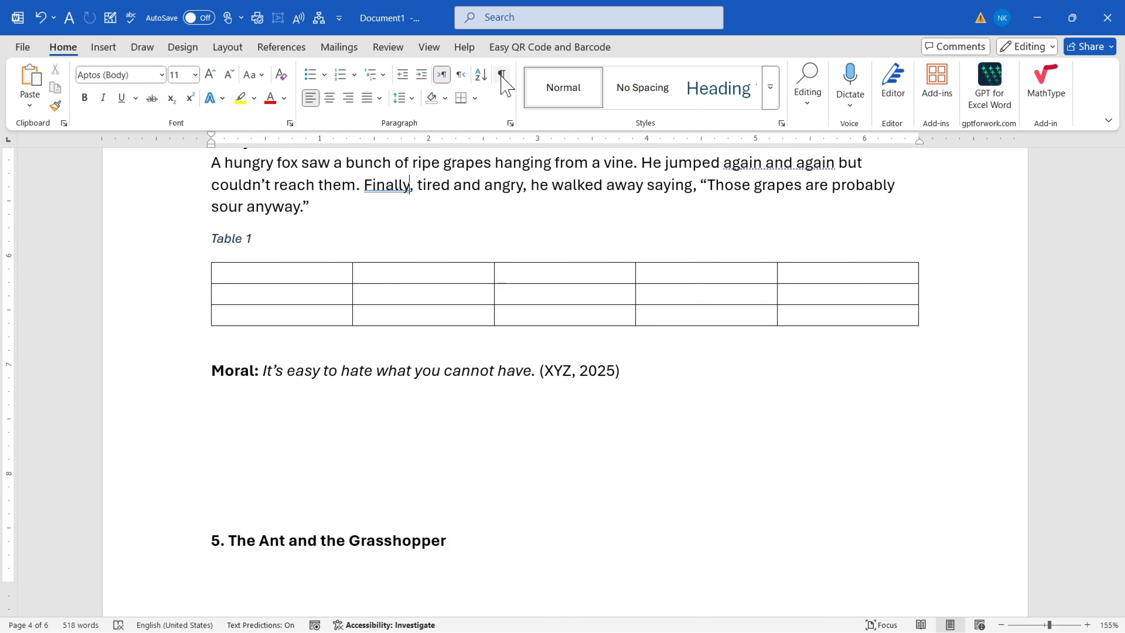
scroll(633, 203, up, 2)
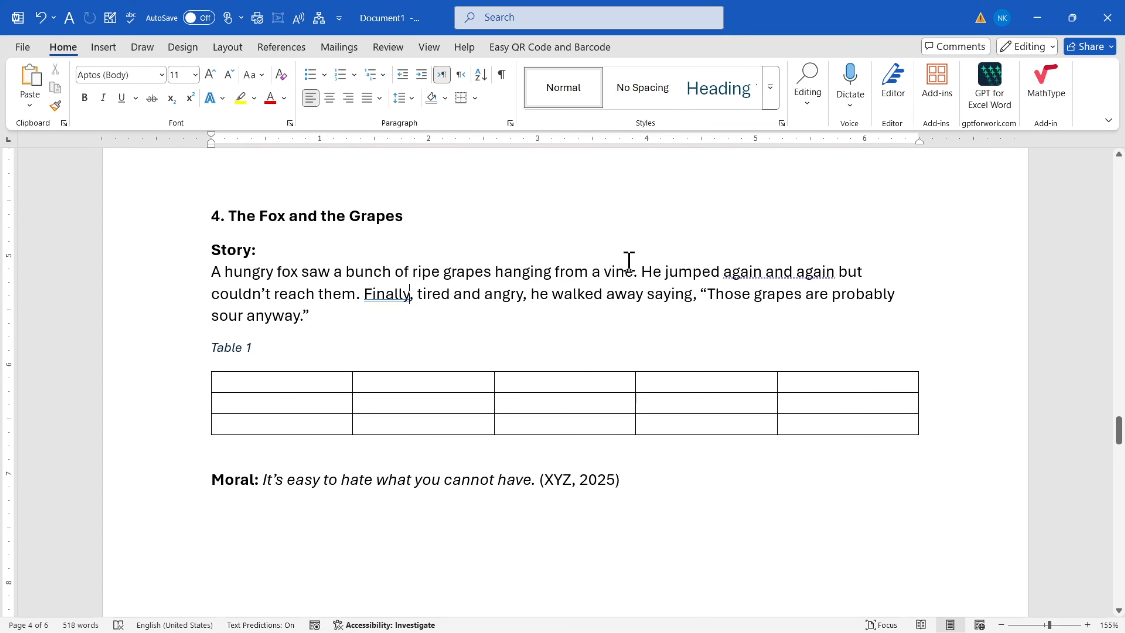
scroll(472, 306, down, 15)
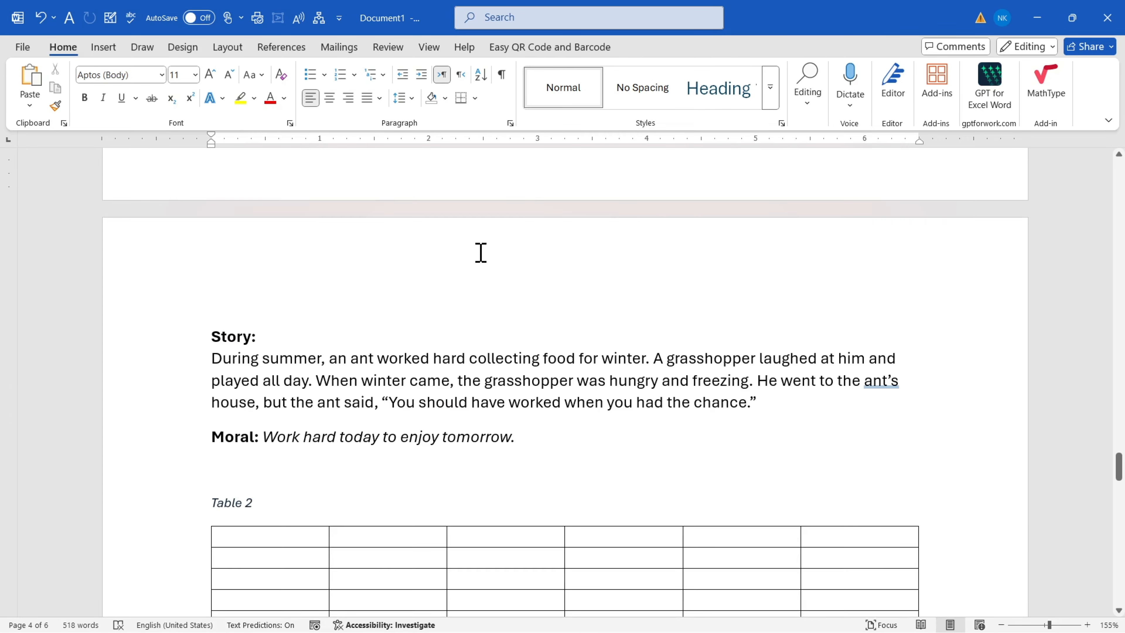
scroll(501, 253, down, 10)
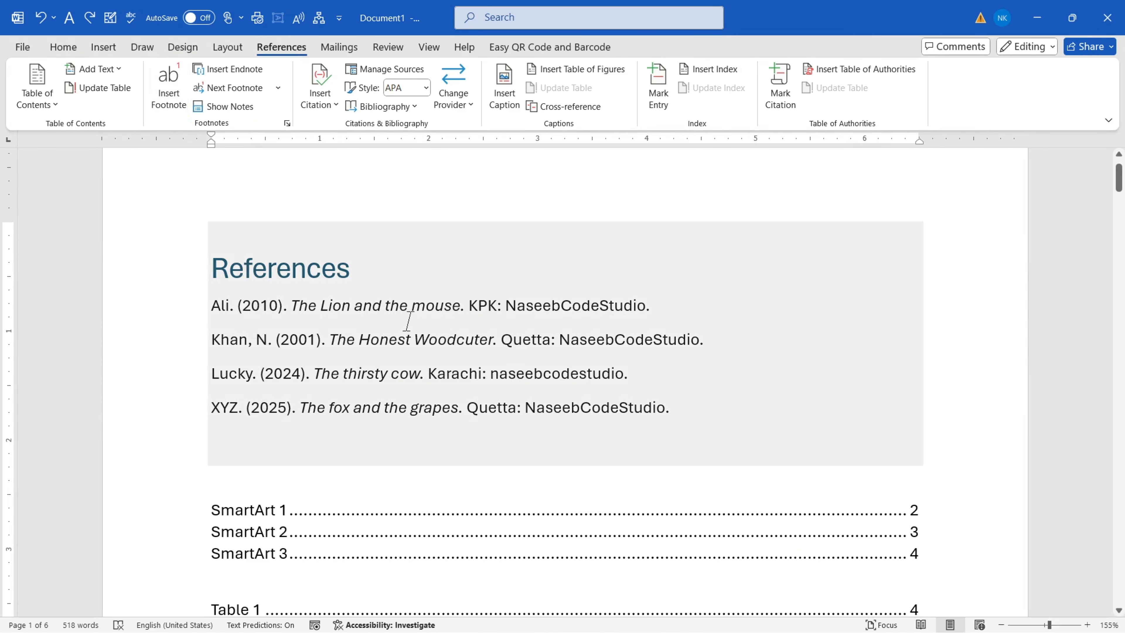
Go to the first endnote reference, before "down" in "The Honest Woodcutter" story, and delete it.
scroll(460, 317, down, 1)
click(530, 254)
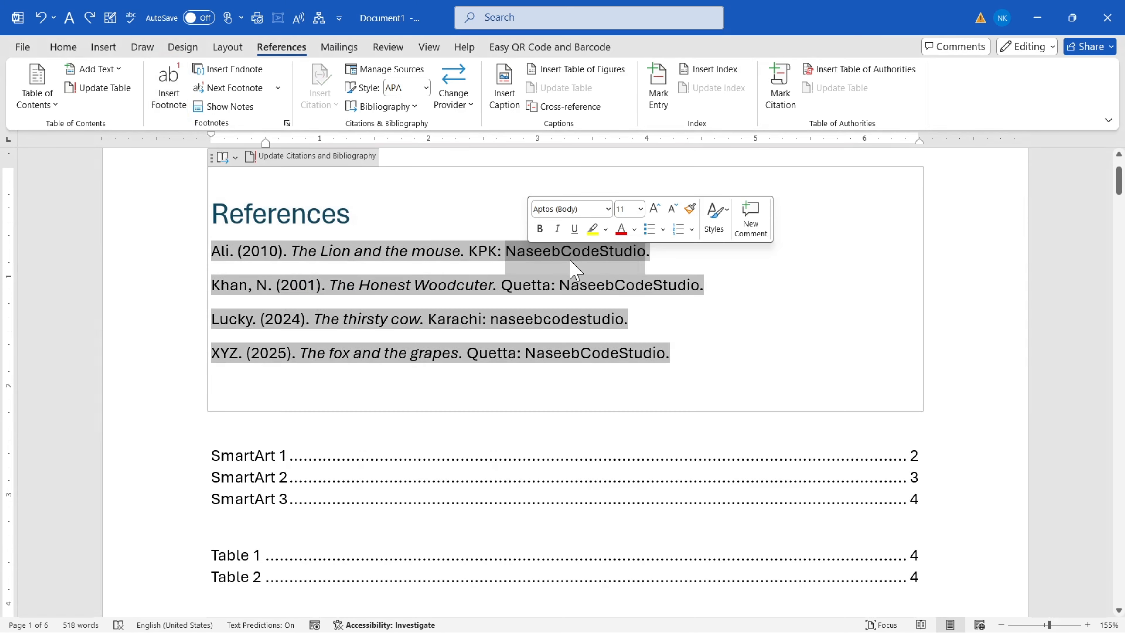
scroll(561, 252, down, 10)
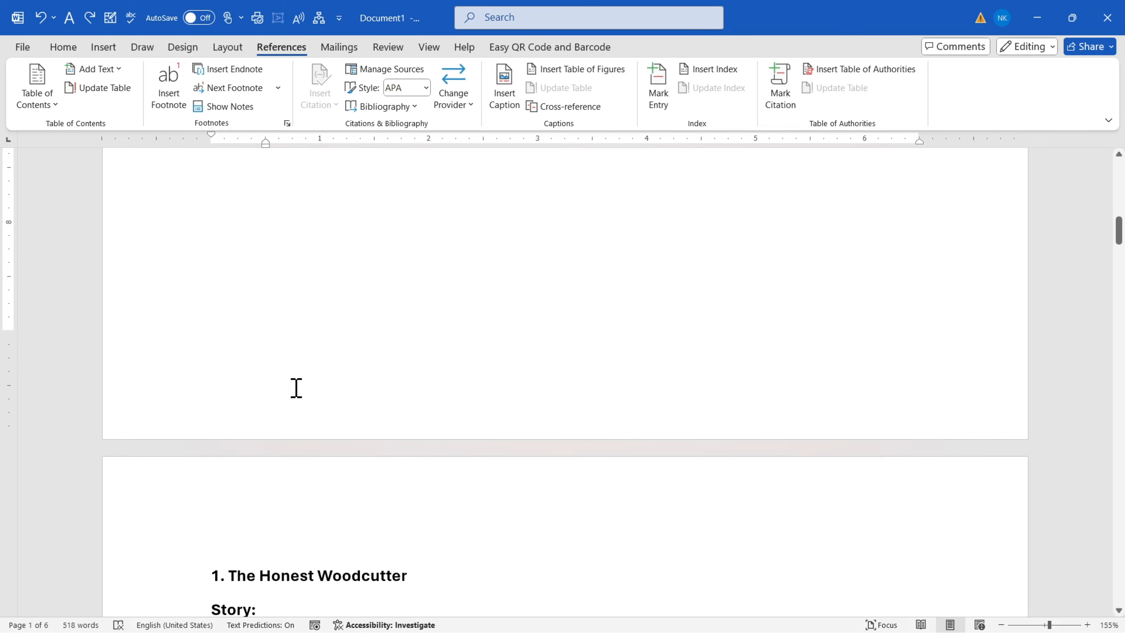
scroll(296, 388, up, 8)
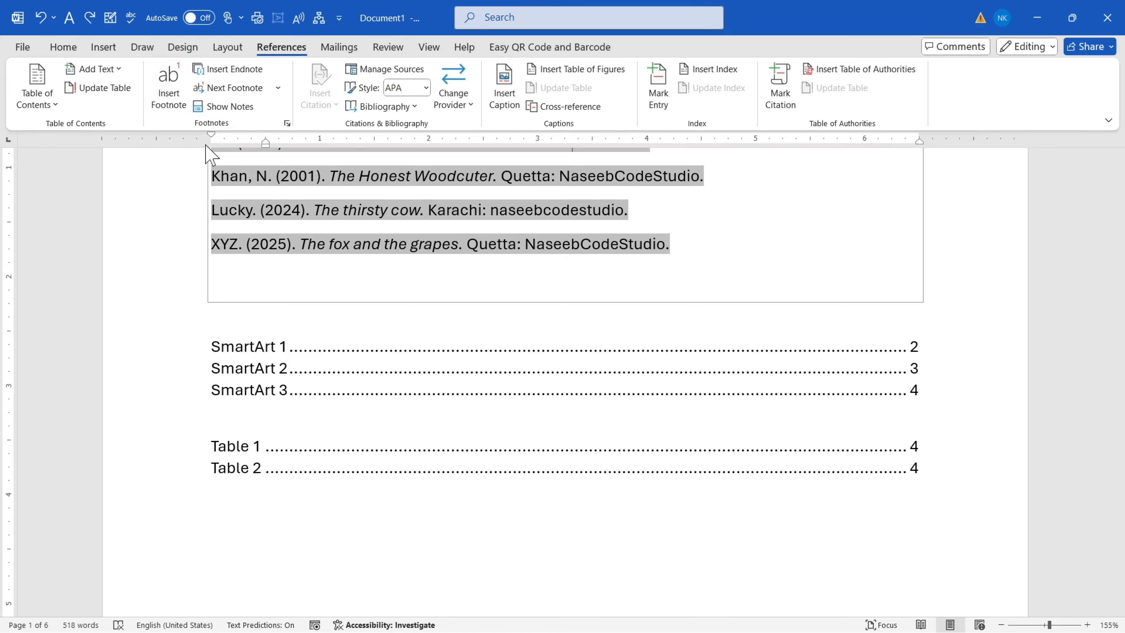
scroll(319, 467, down, 6)
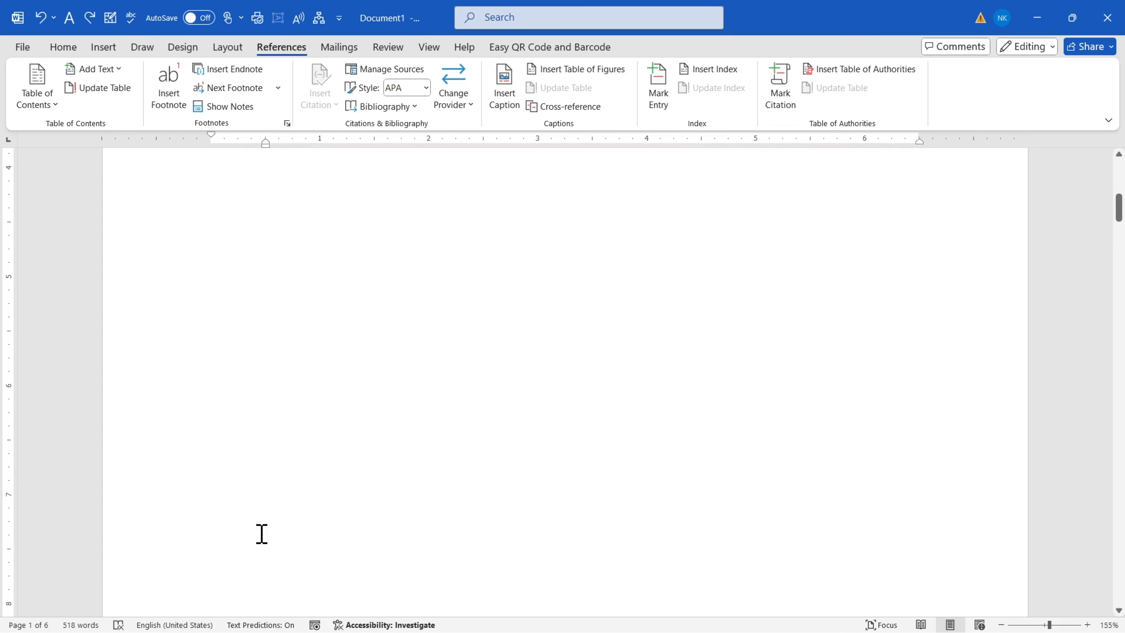
click(279, 88)
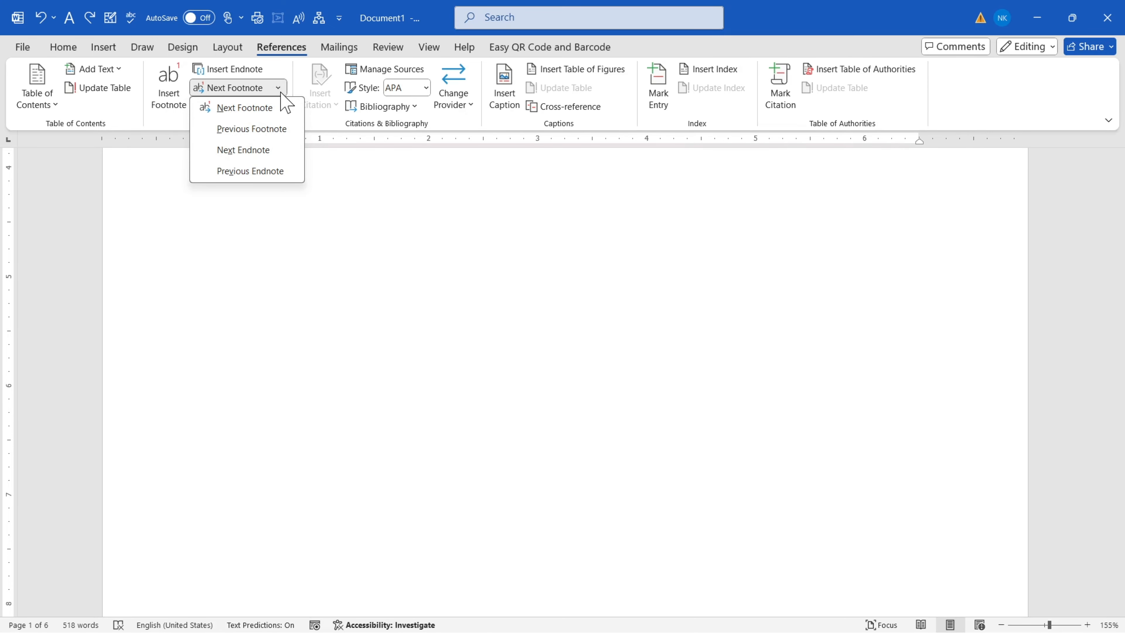
click(243, 150)
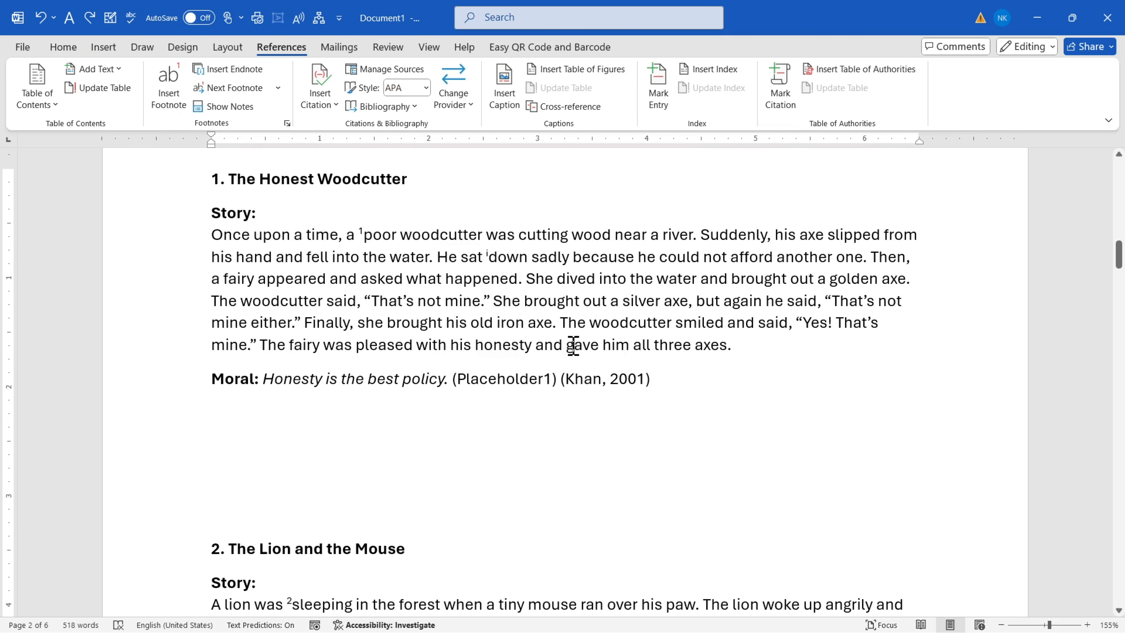
key(BackSpace)
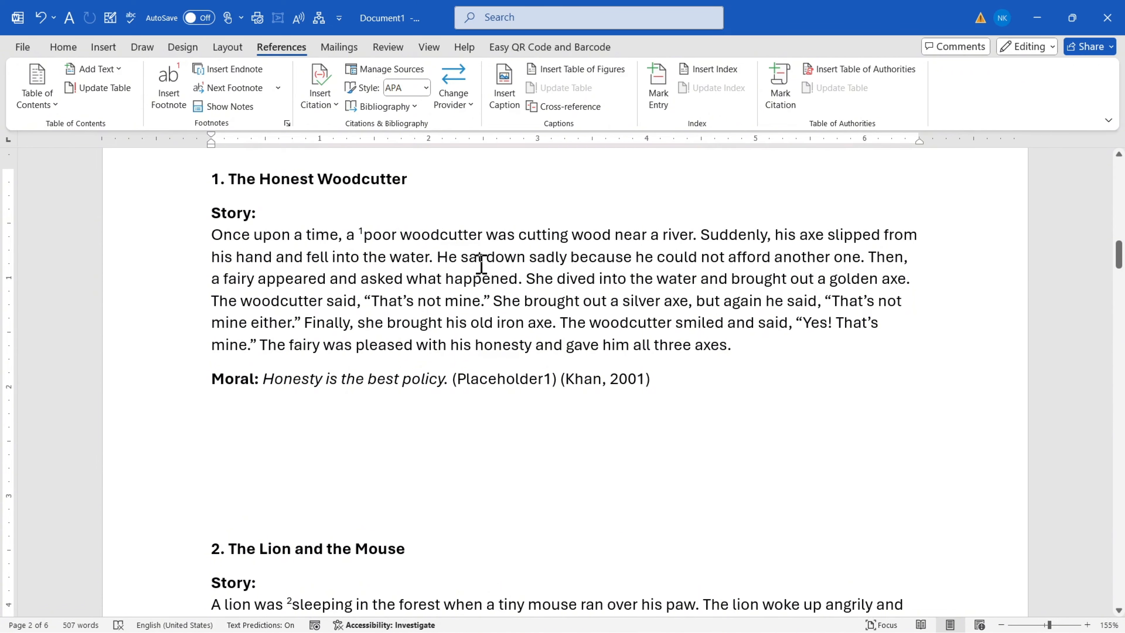
Go to the next endnote reference, before "Please" in "The Lion and the Mouse" story, and delete it.
click(277, 88)
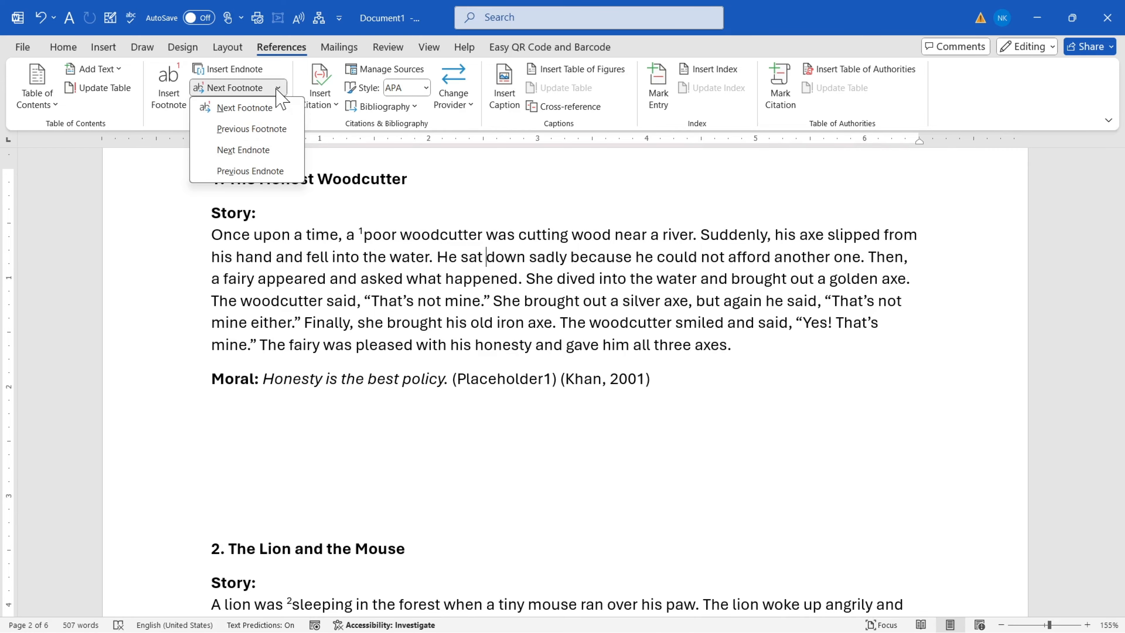
click(243, 150)
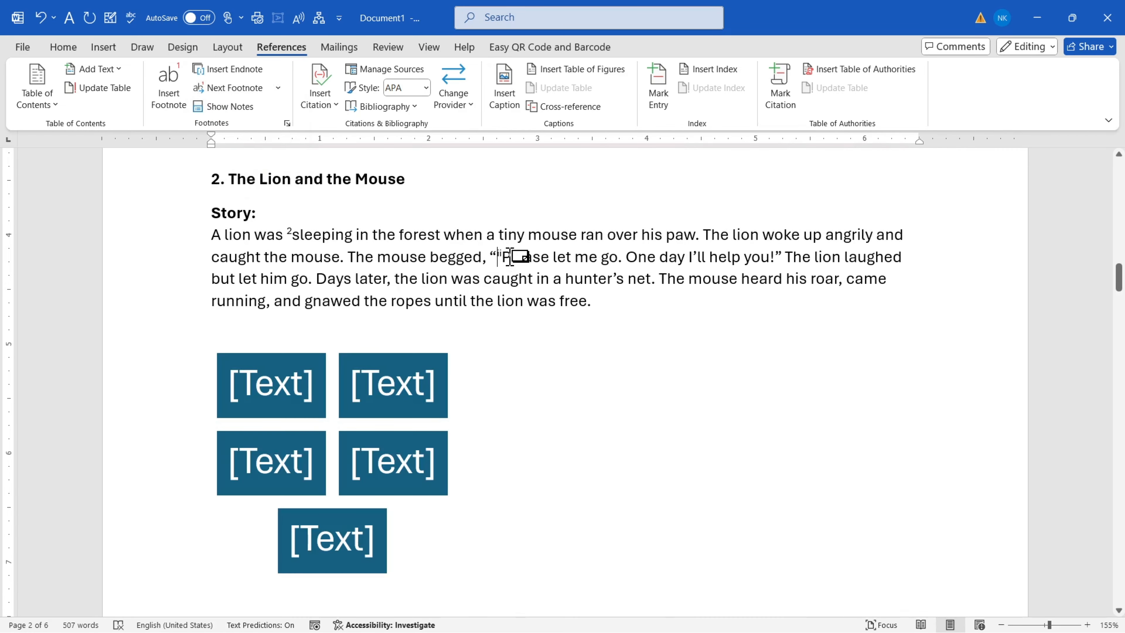
key(Delete)
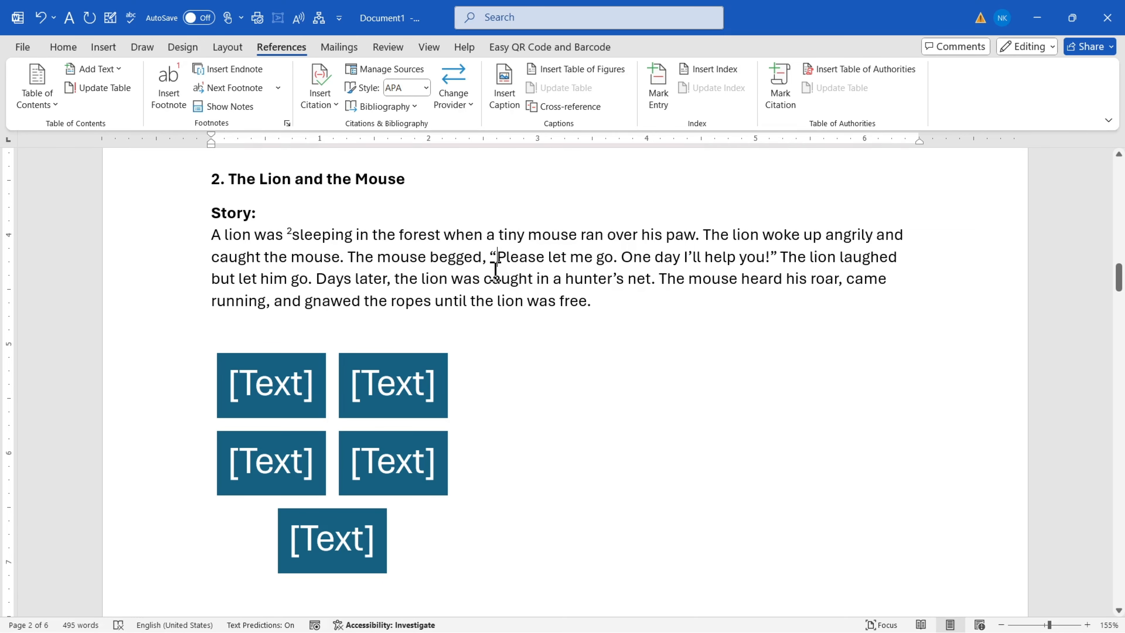
Insert a two-column index on the blank last page with right-aligned page numbers and a solid line as tab leader.
drag(1114, 275, 1082, 550)
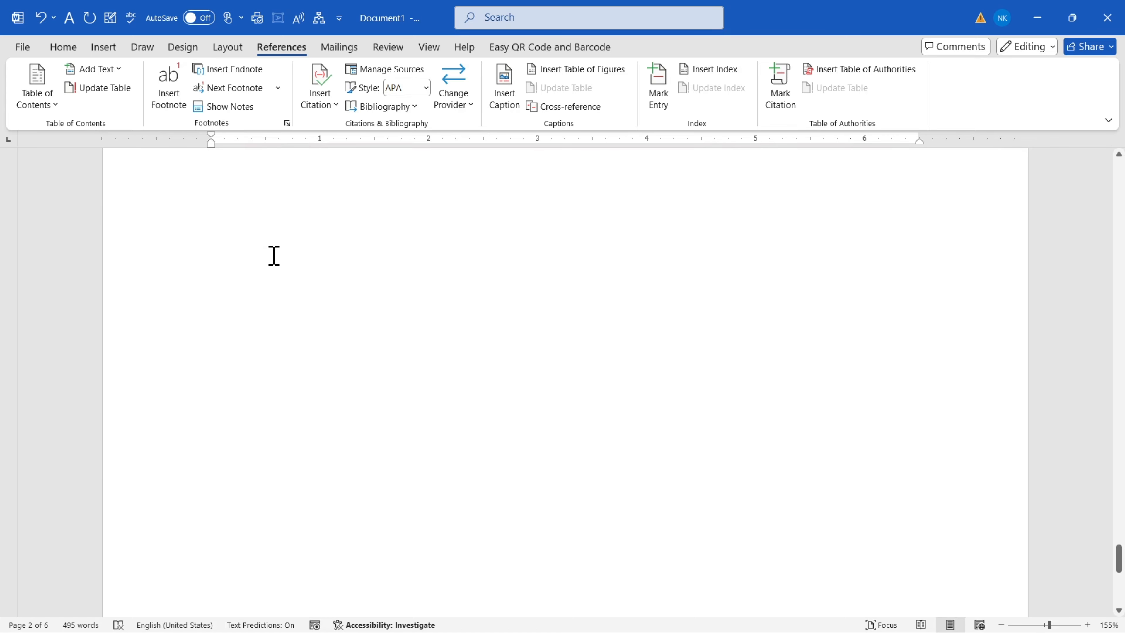
scroll(249, 248, up, 3)
click(392, 283)
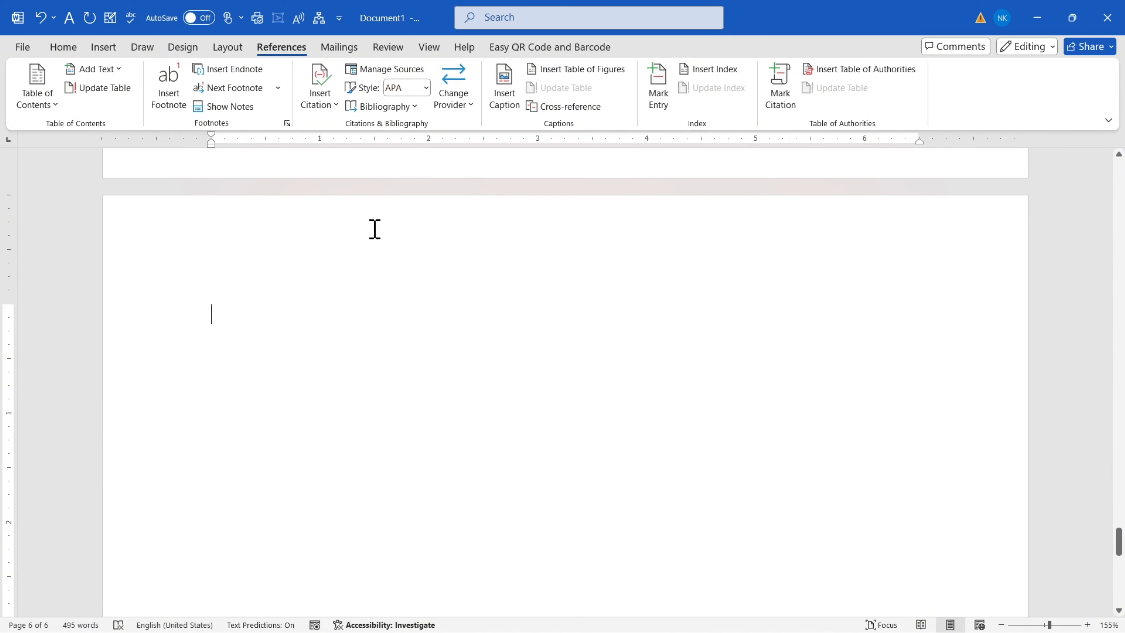
click(716, 73)
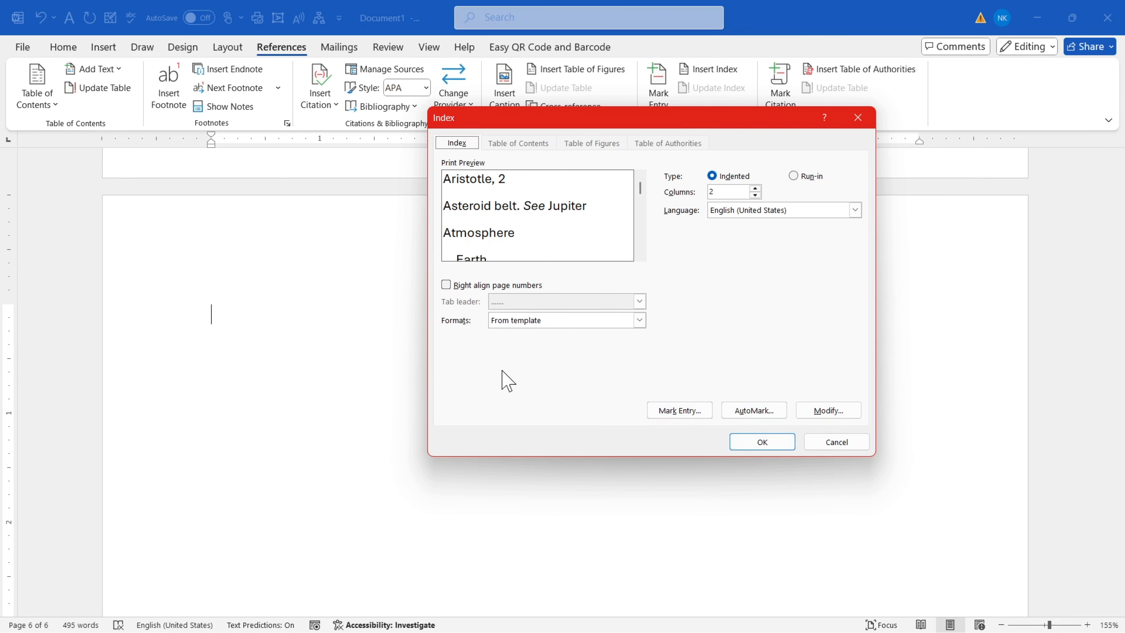
click(463, 286)
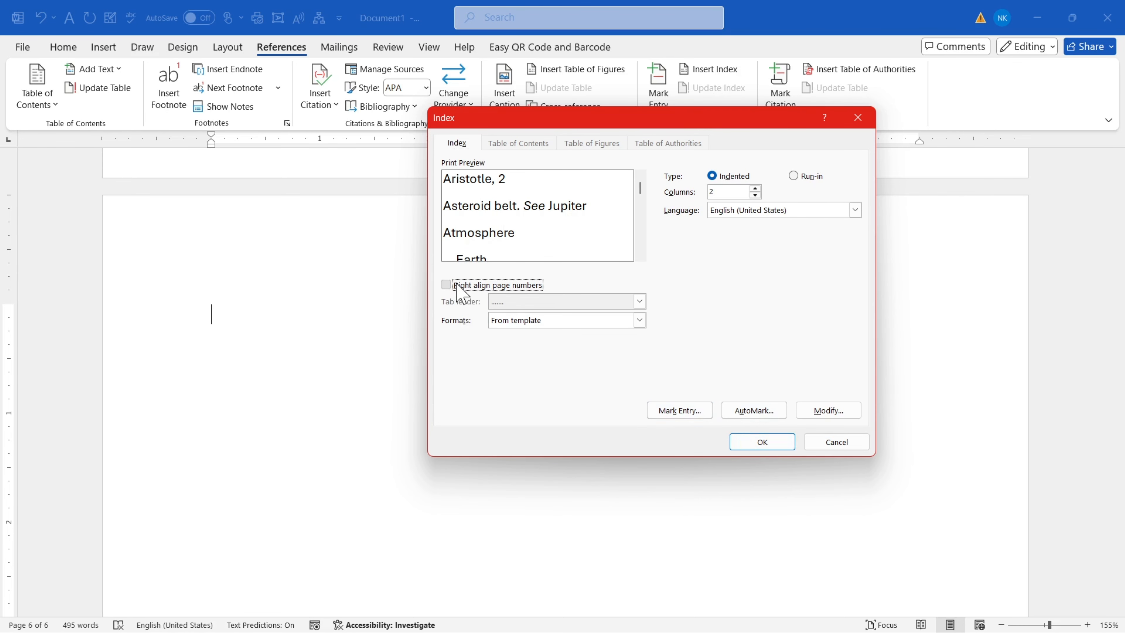
click(729, 191)
drag(725, 192, 675, 196)
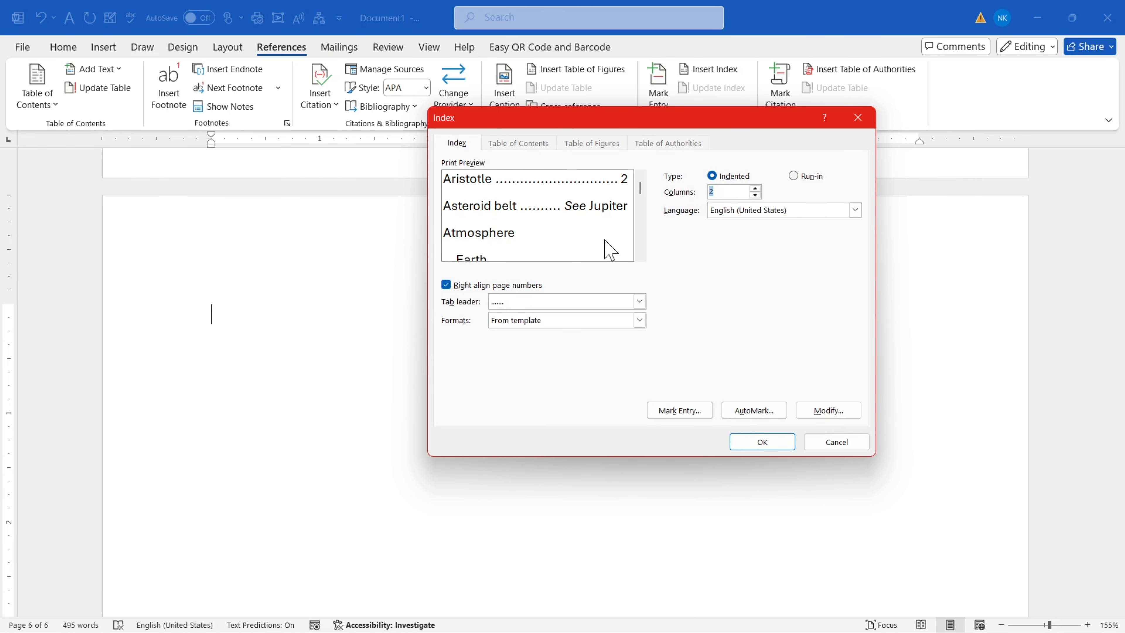
click(610, 299)
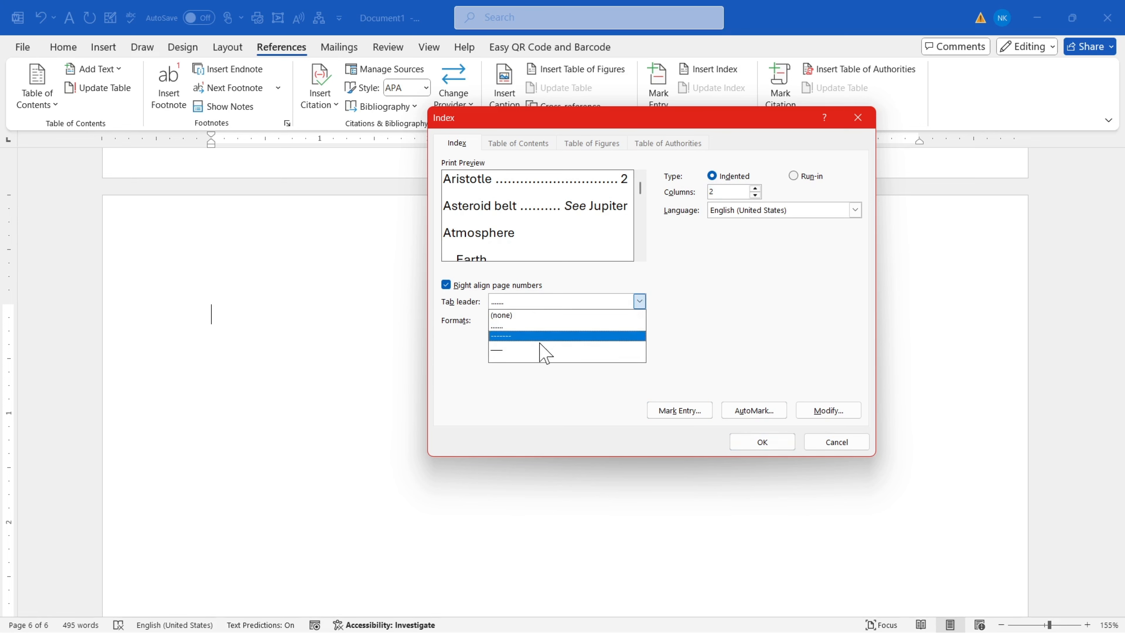
click(514, 350)
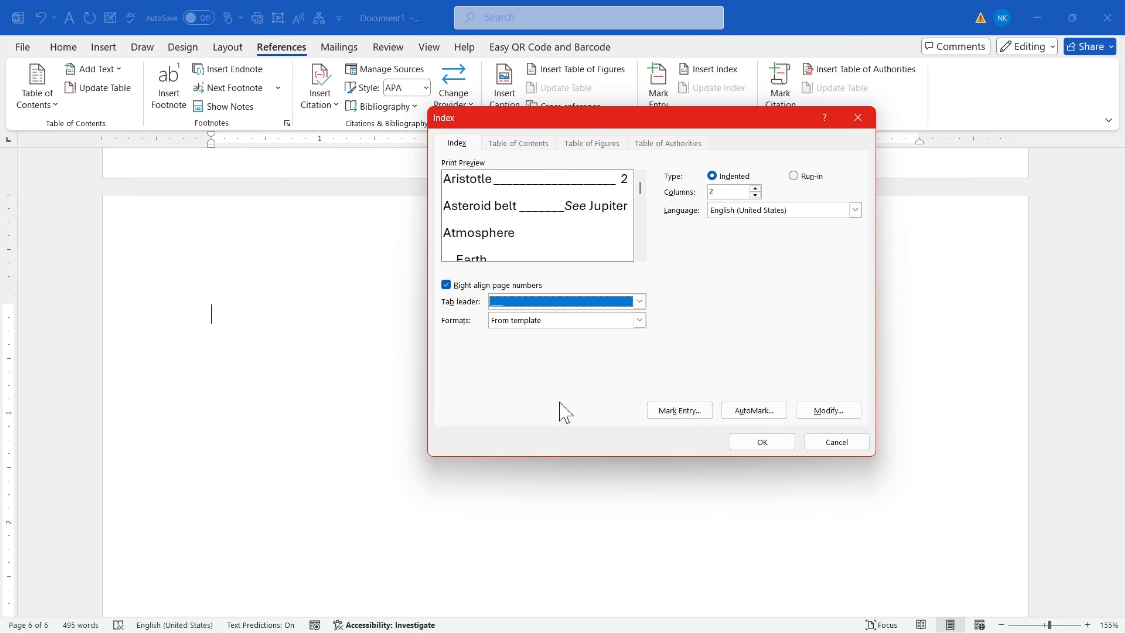
click(742, 443)
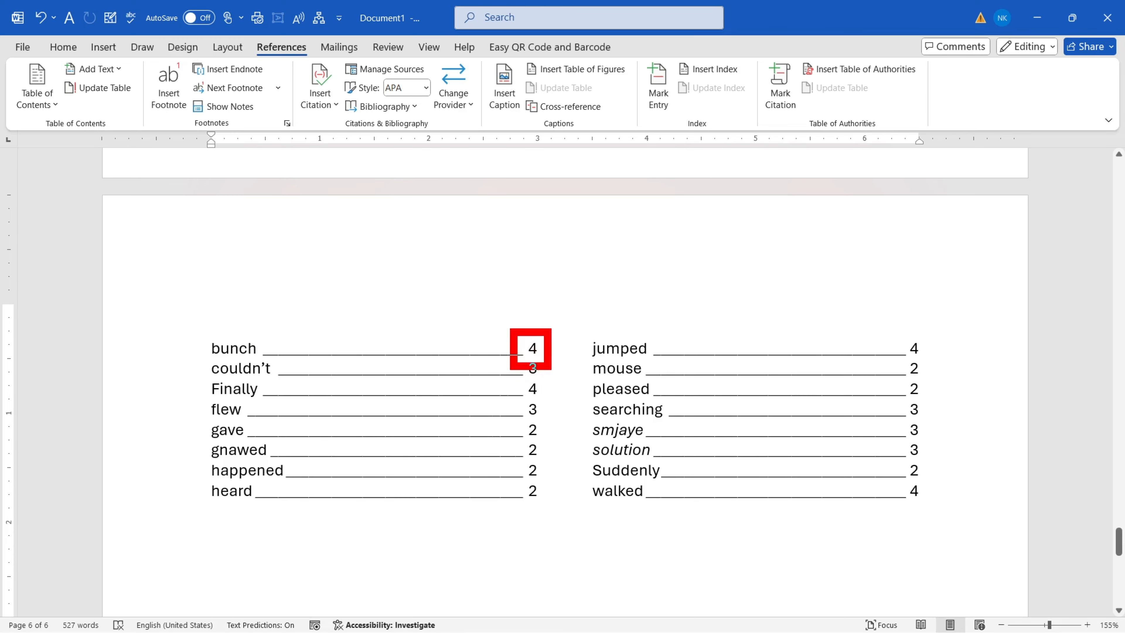
Add the title "INDEX" above the index and format it centered, 18 pt and bold.
click(208, 348)
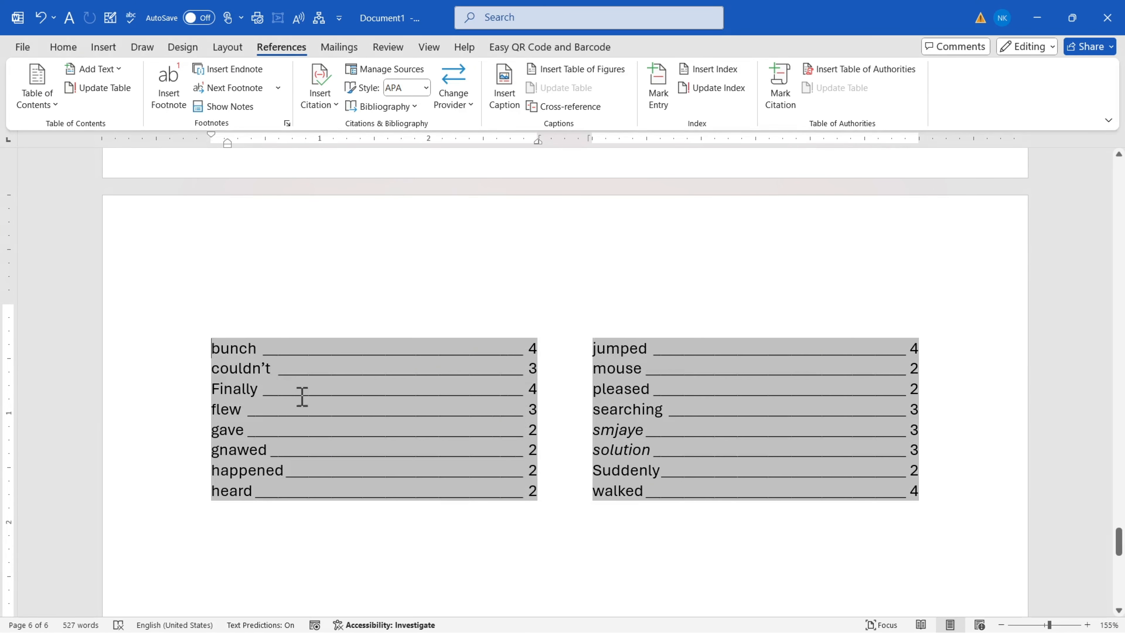
key(Return)
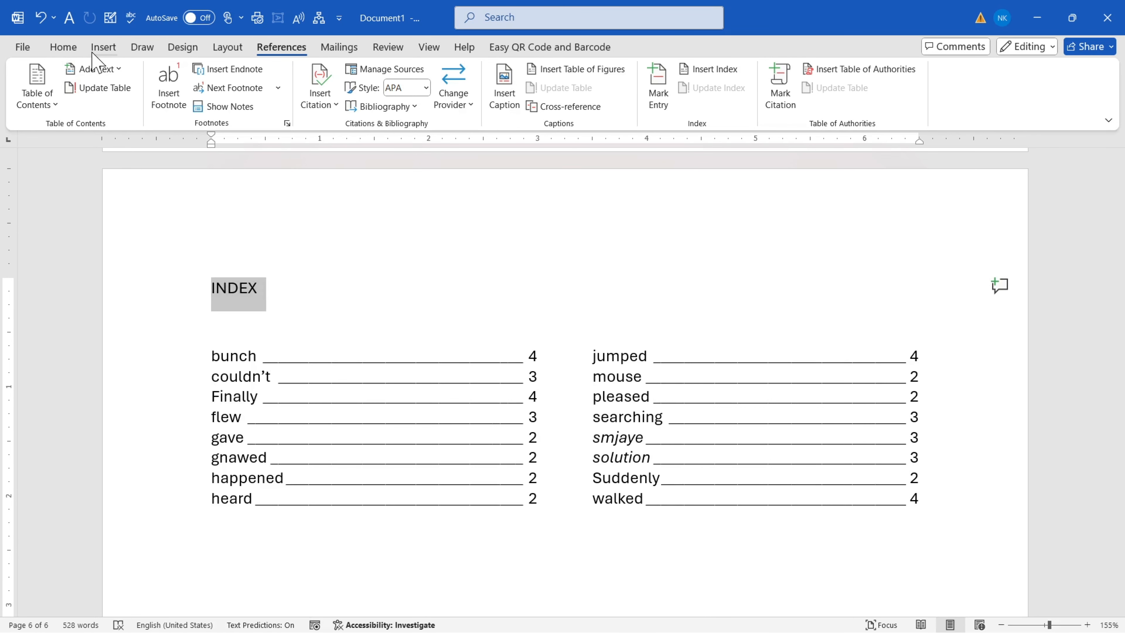
click(63, 47)
click(329, 98)
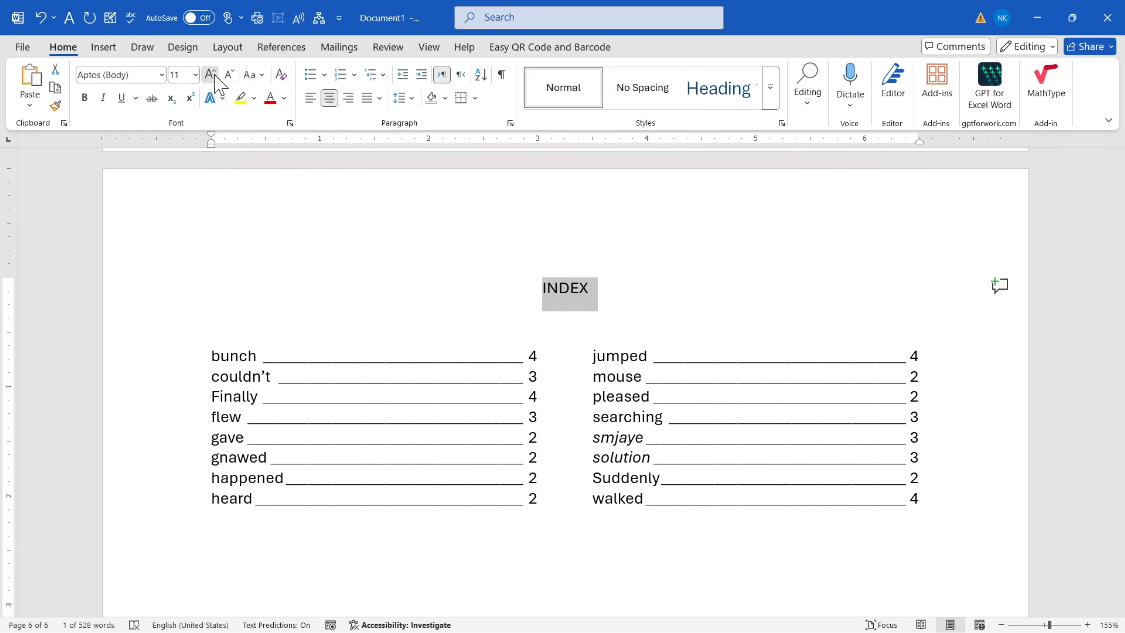
click(210, 74)
click(210, 75)
click(210, 74)
click(210, 75)
click(84, 97)
click(441, 293)
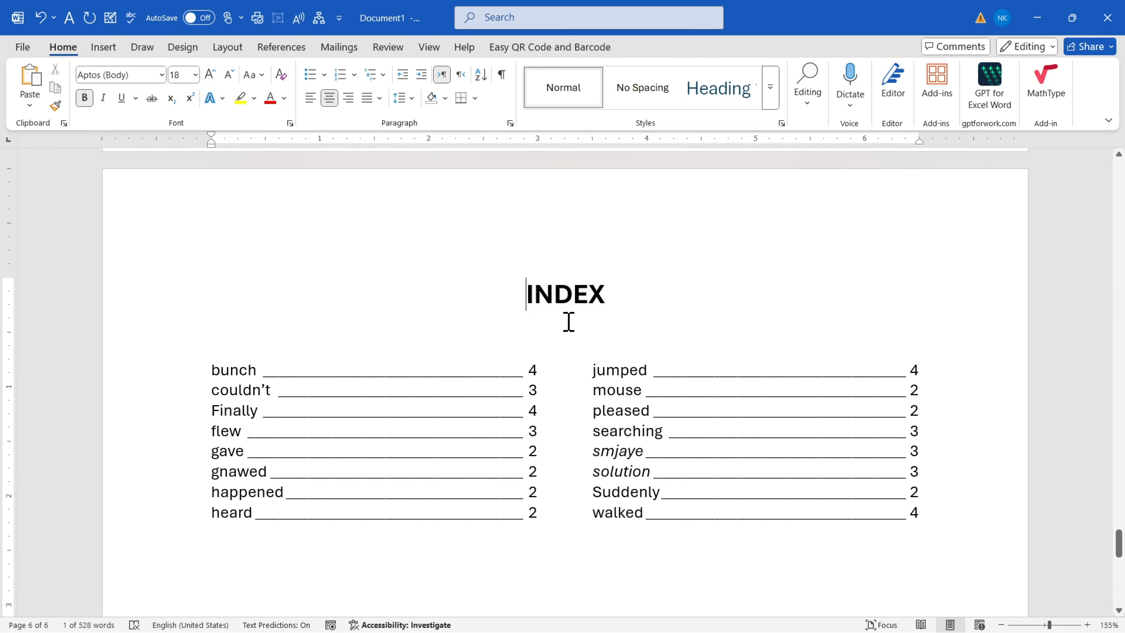
Mark "worked" and "tomorrow" in the ant and grasshopper story as main index entries, and finish marking.
scroll(643, 359, down, 1)
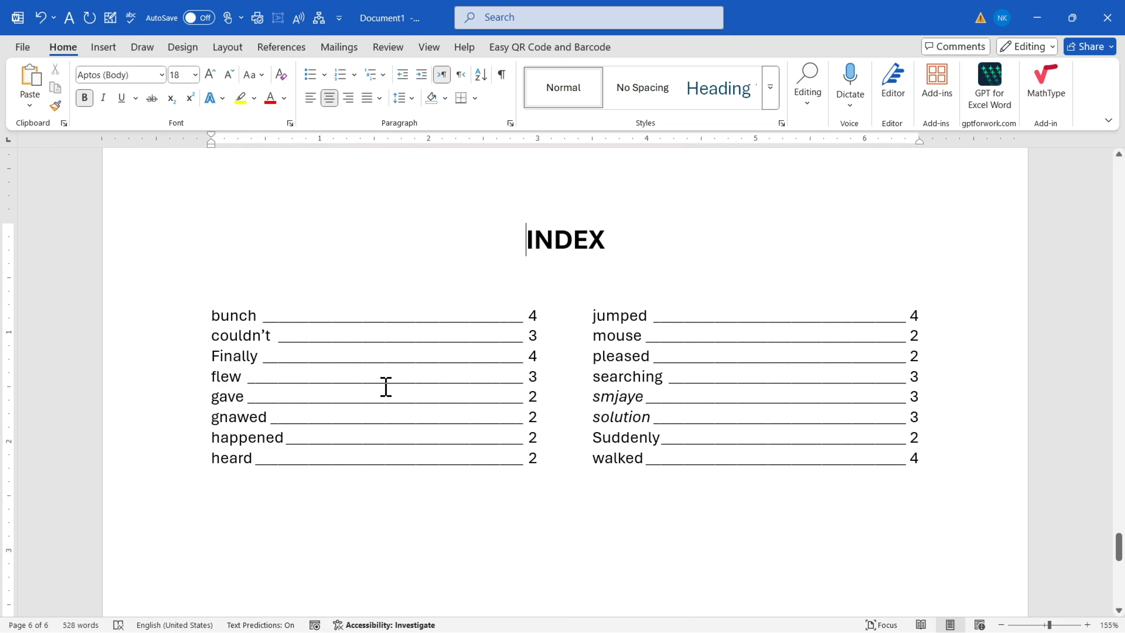
scroll(386, 387, up, 4)
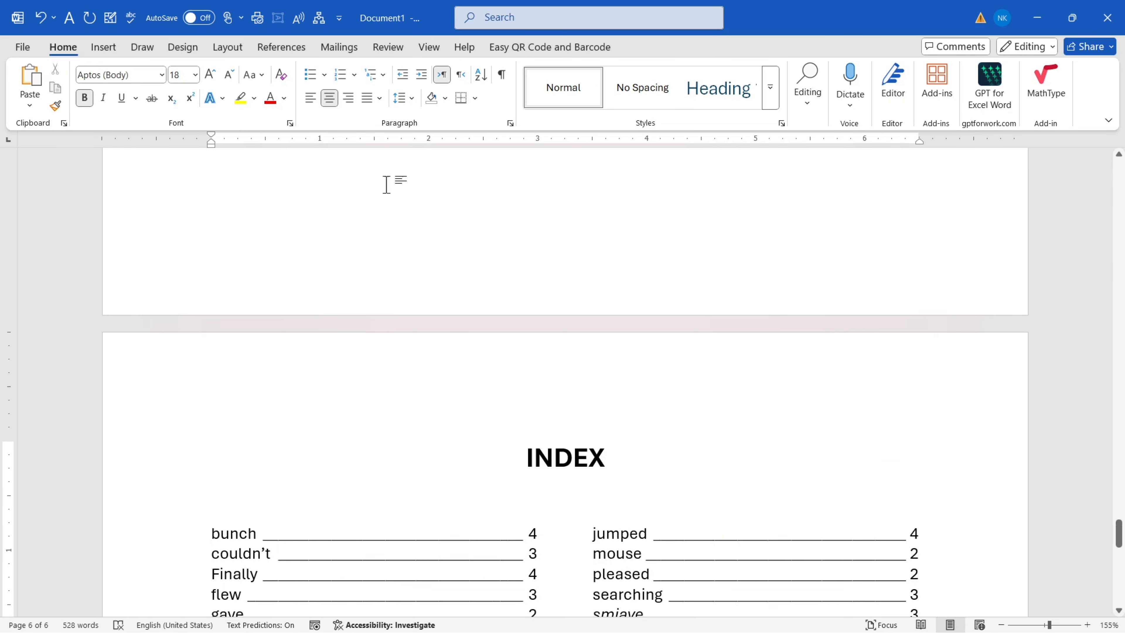
click(281, 48)
scroll(545, 389, up, 15)
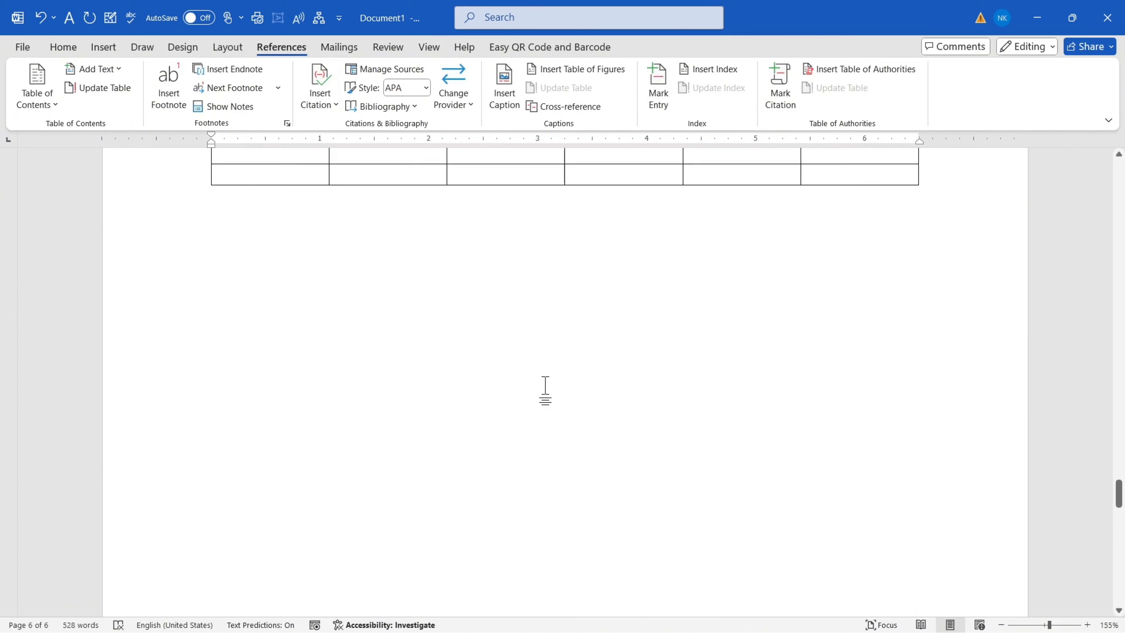
double_click(531, 337)
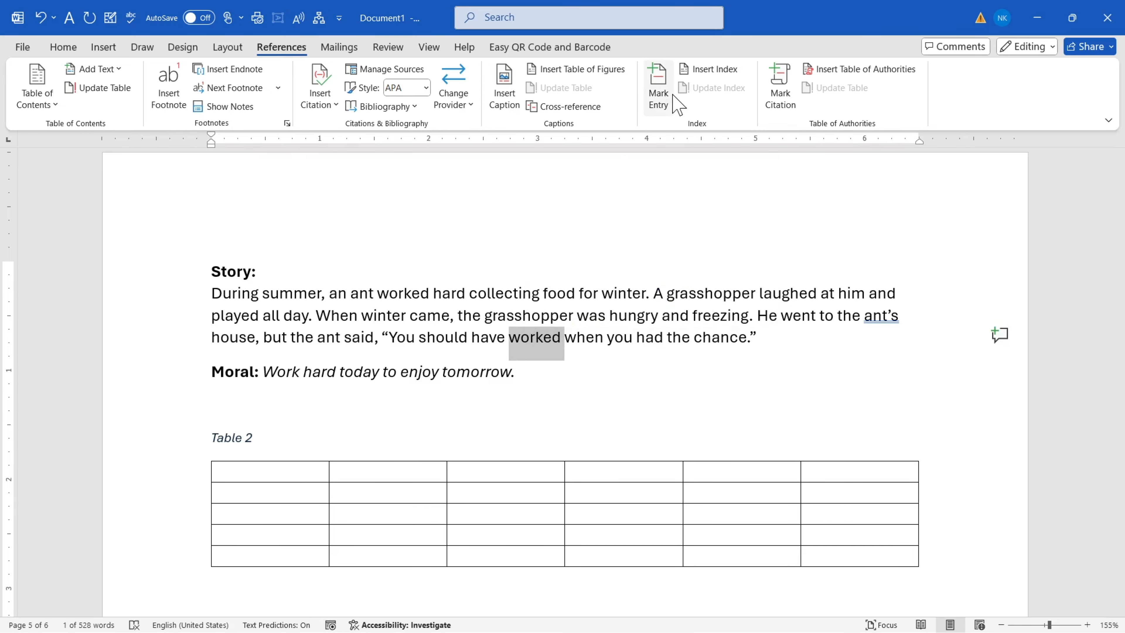
click(658, 88)
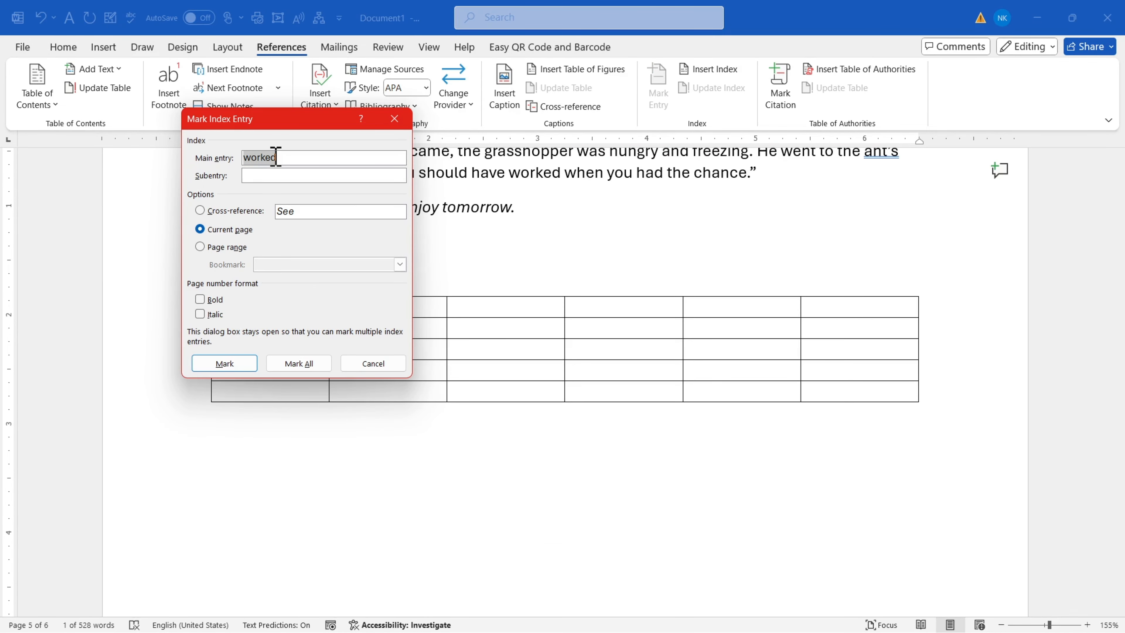
click(254, 357)
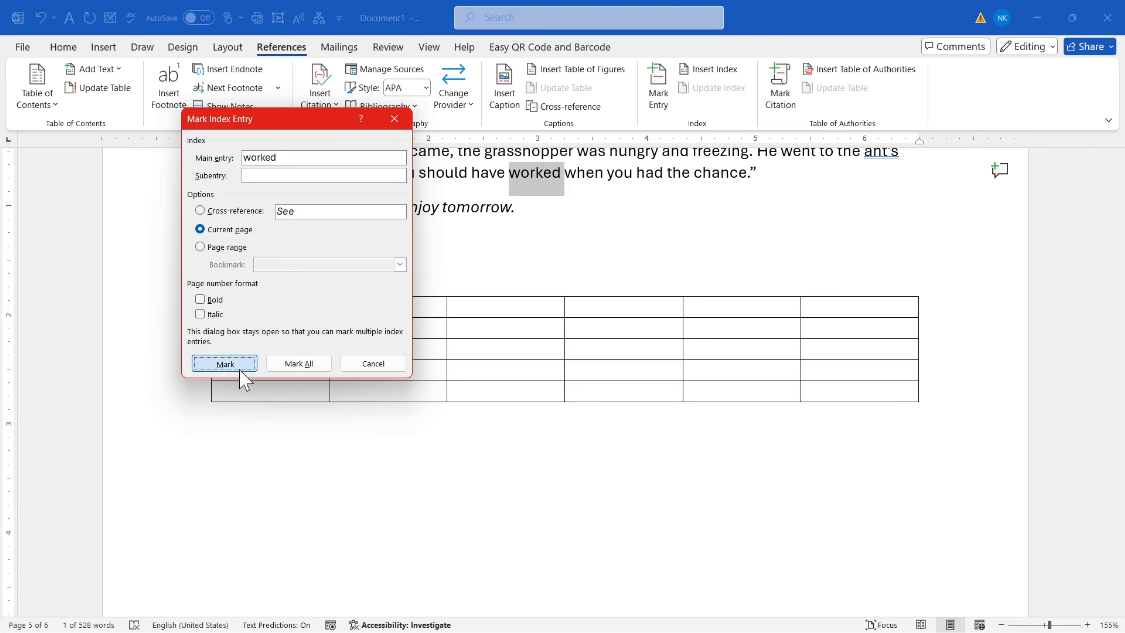
double_click(470, 208)
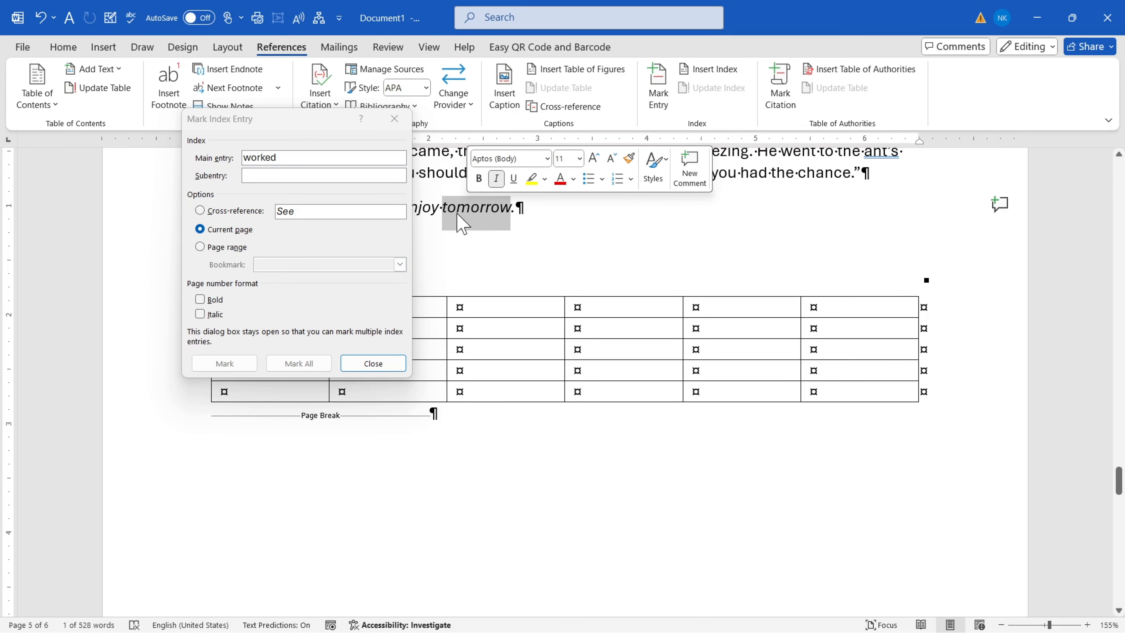
click(288, 157)
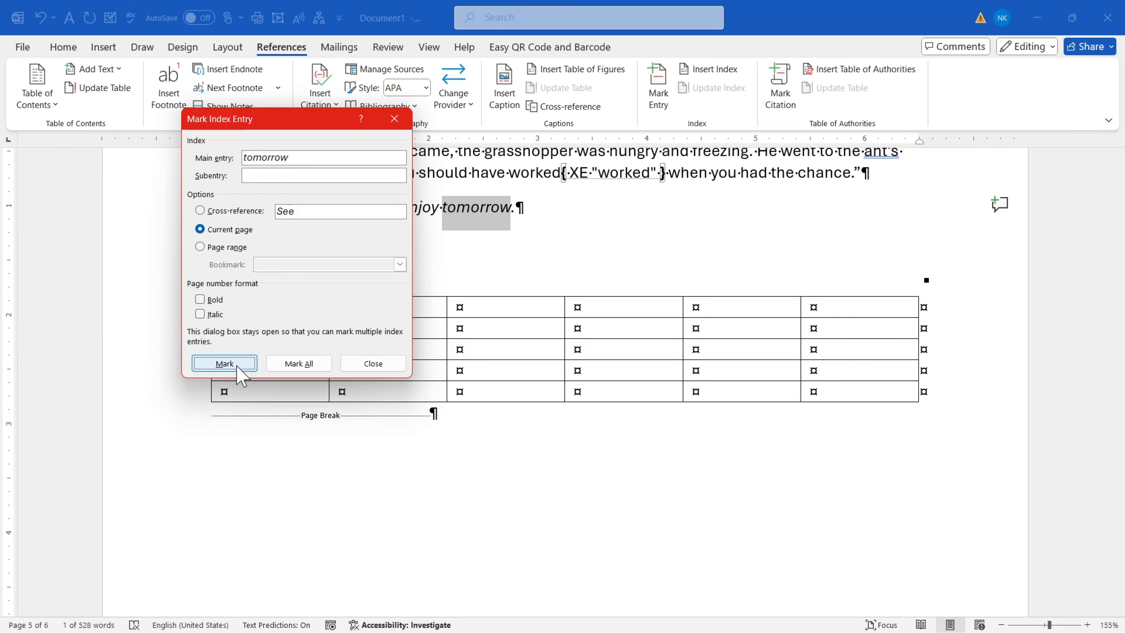
click(224, 363)
click(372, 364)
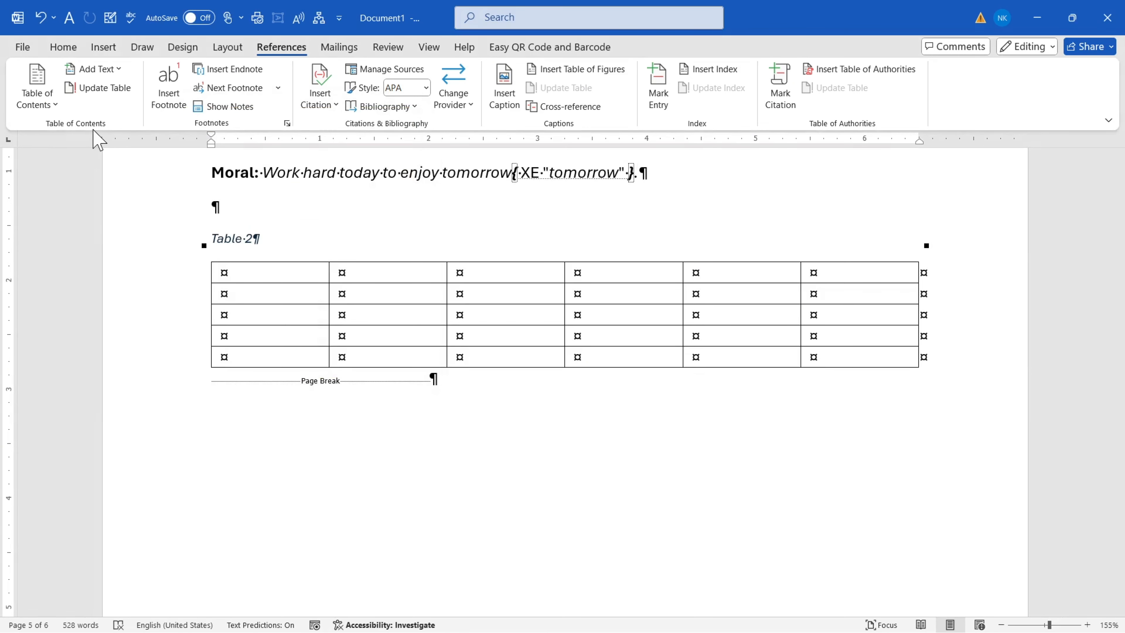
Hide the formatting symbols and update the whole index on the last page with the newly marked entries.
click(71, 54)
click(502, 74)
scroll(534, 387, down, 5)
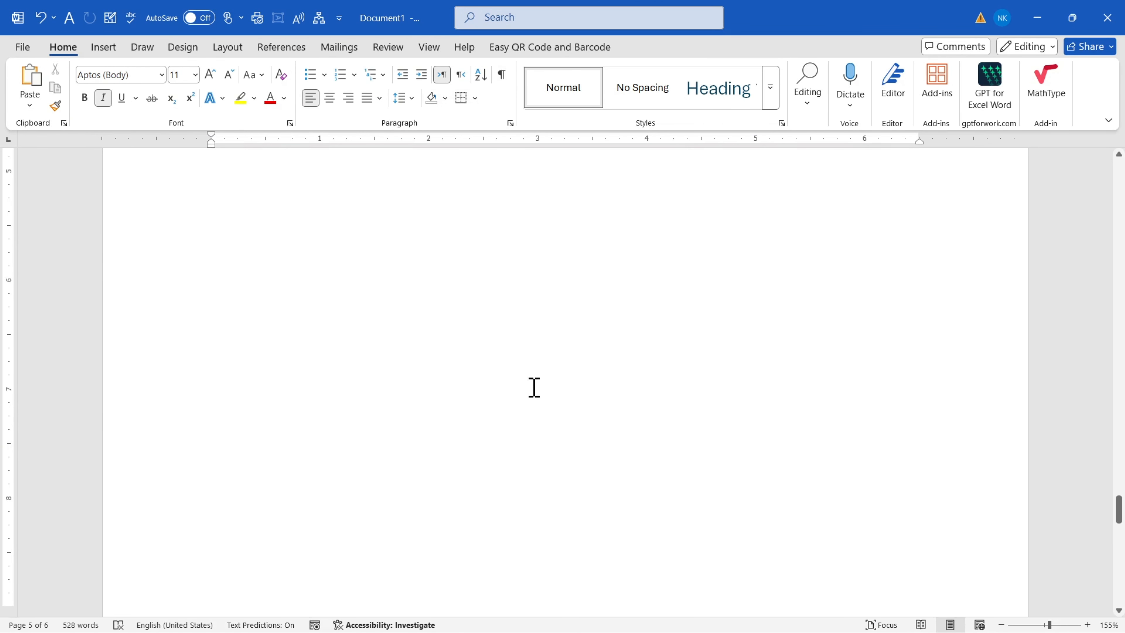
scroll(534, 387, down, 3)
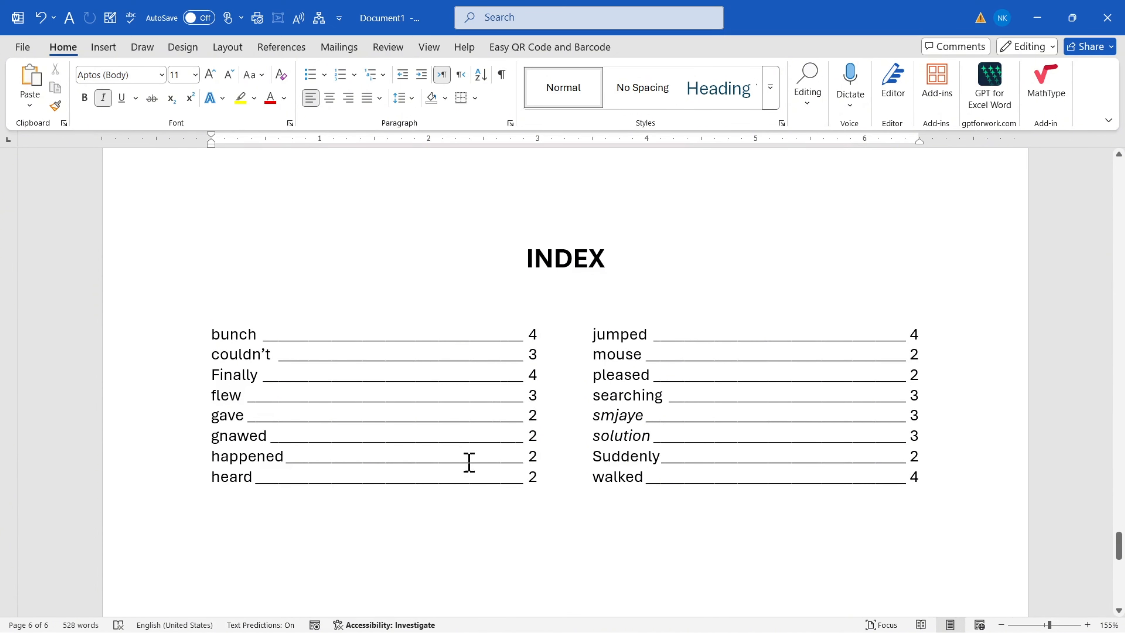
click(368, 372)
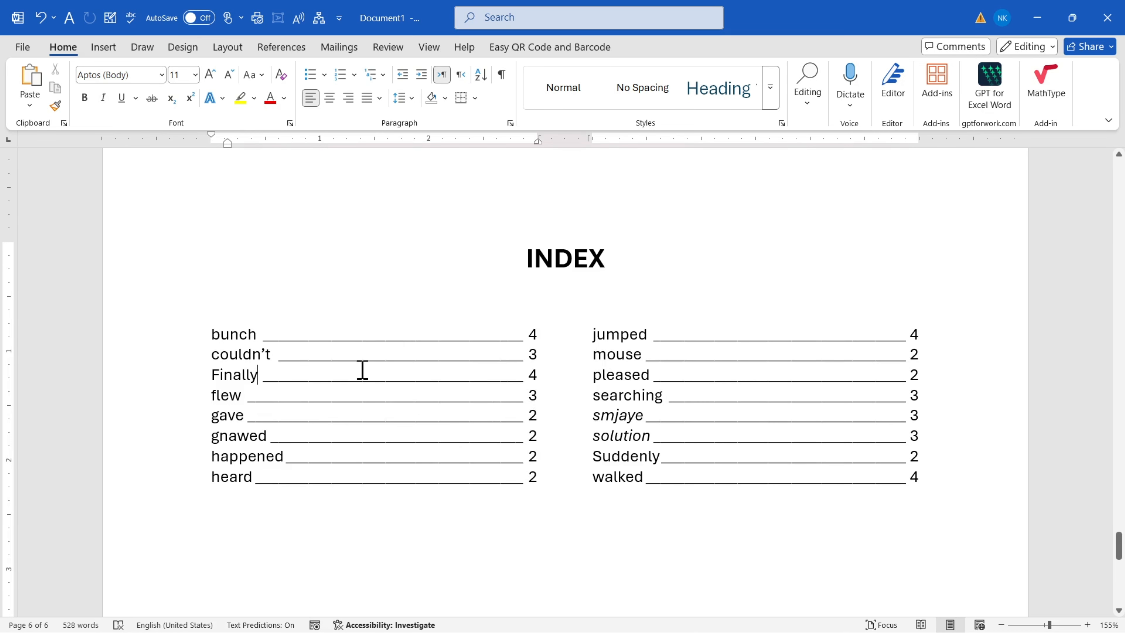
drag(213, 336, 927, 495)
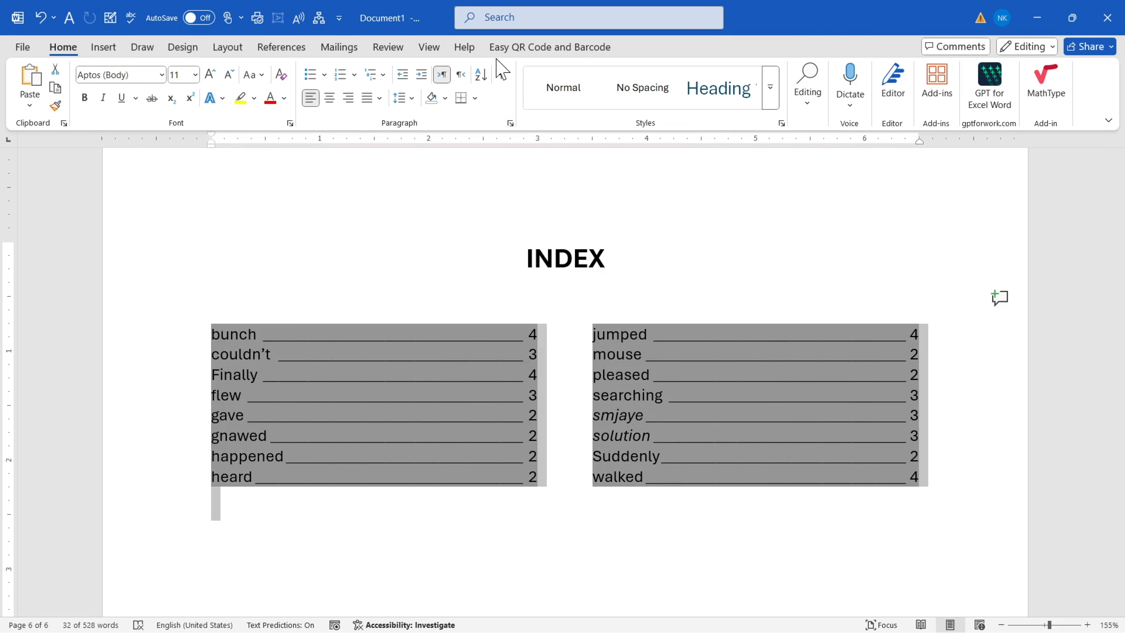
click(281, 48)
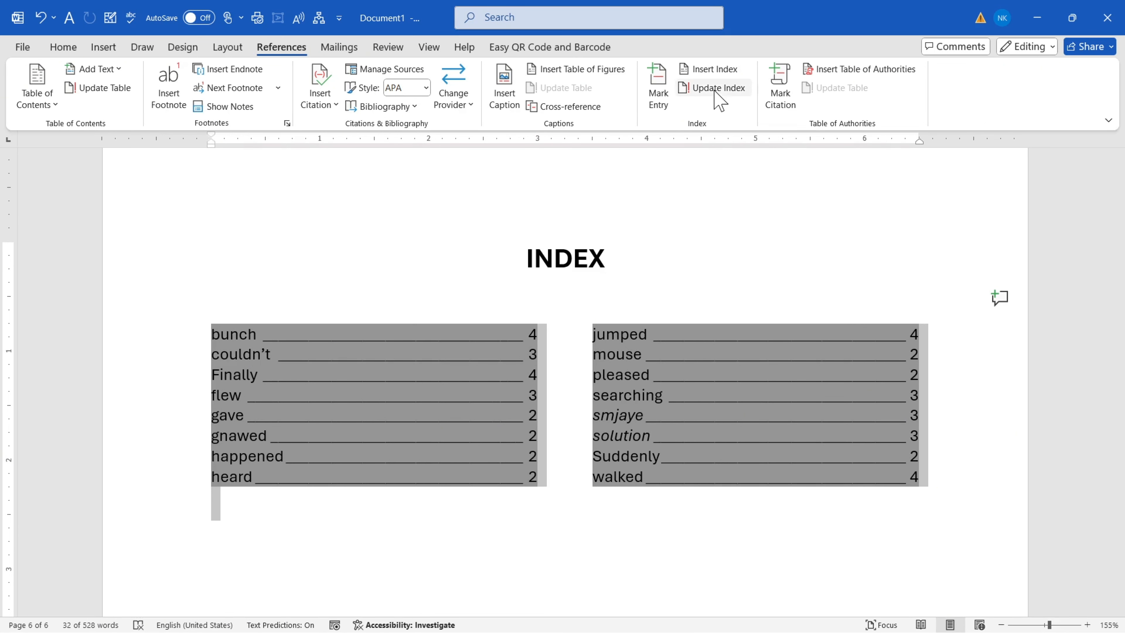
click(729, 91)
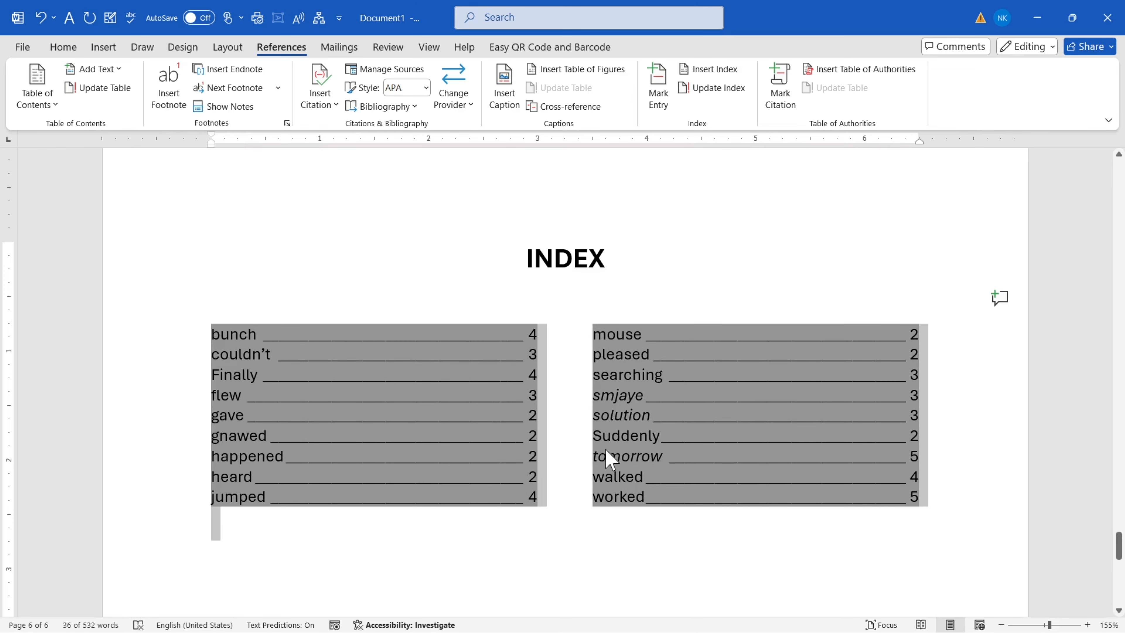
click(574, 541)
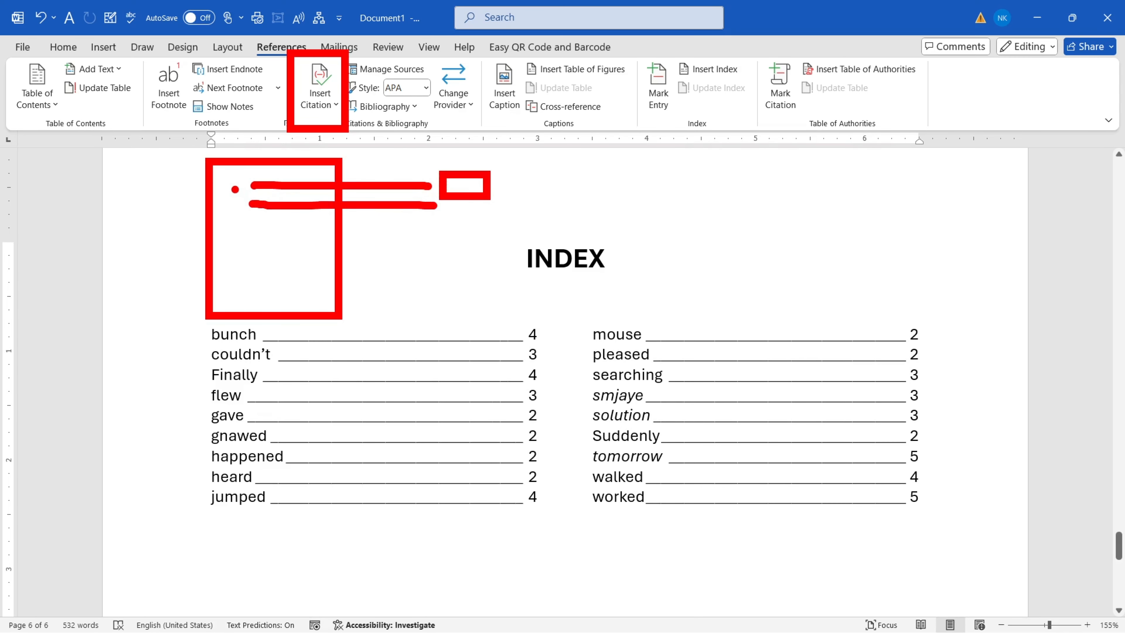
mouse_move(754, 53)
mouse_down()
mouse_move(942, 147)
mouse_move(930, 142)
mouse_up()
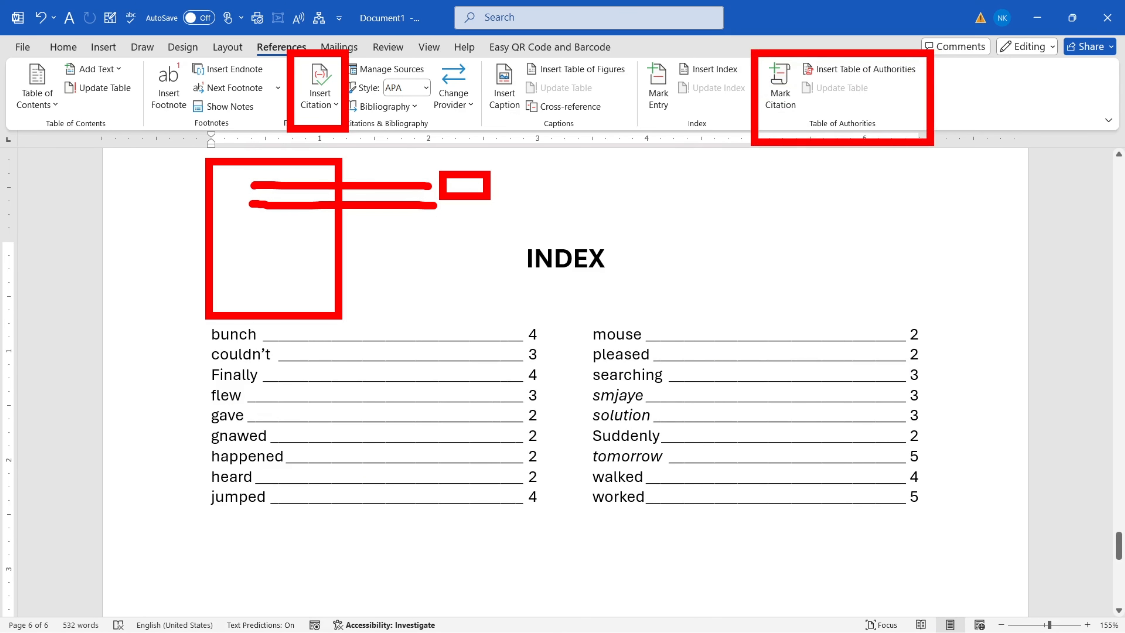
key(Escape)
Mark all occurrences of the 2001 citation after the moral of "The Honest Woodcutter" for the table of authorities, in the Cases category.
scroll(693, 147, up, 12)
scroll(799, 213, down, 3)
scroll(748, 221, up, 20)
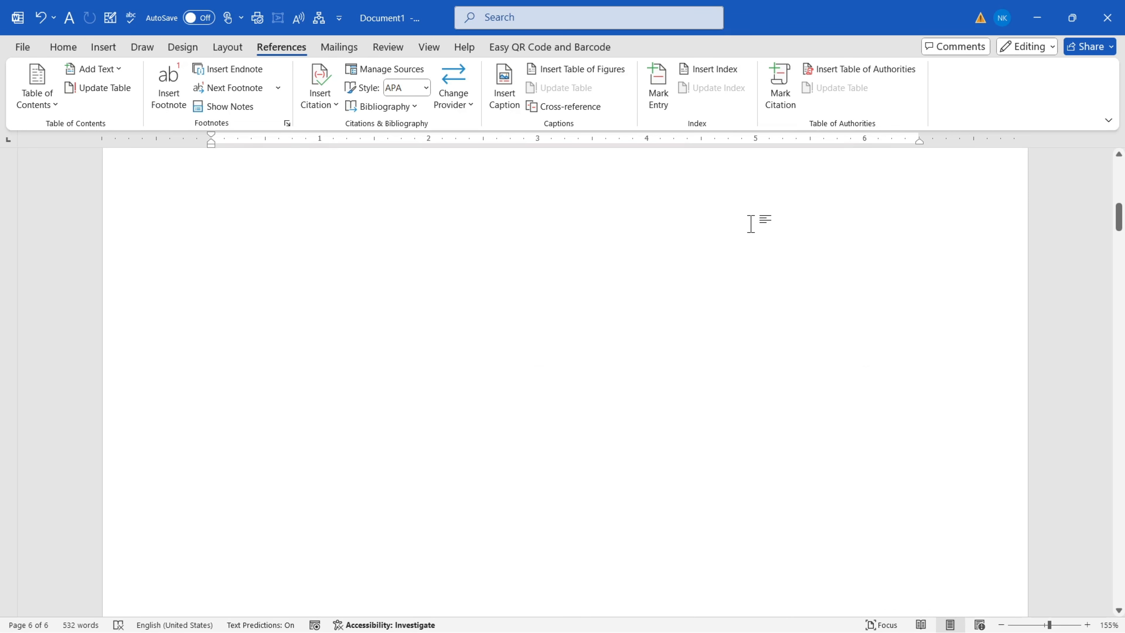
scroll(607, 286, down, 2)
click(569, 340)
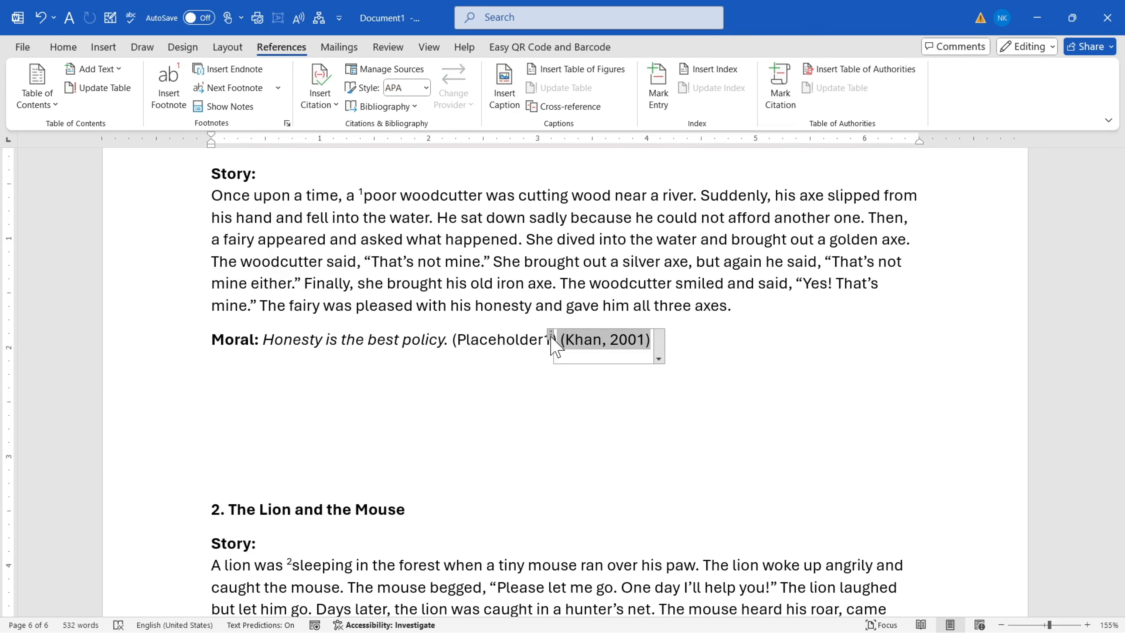
click(551, 340)
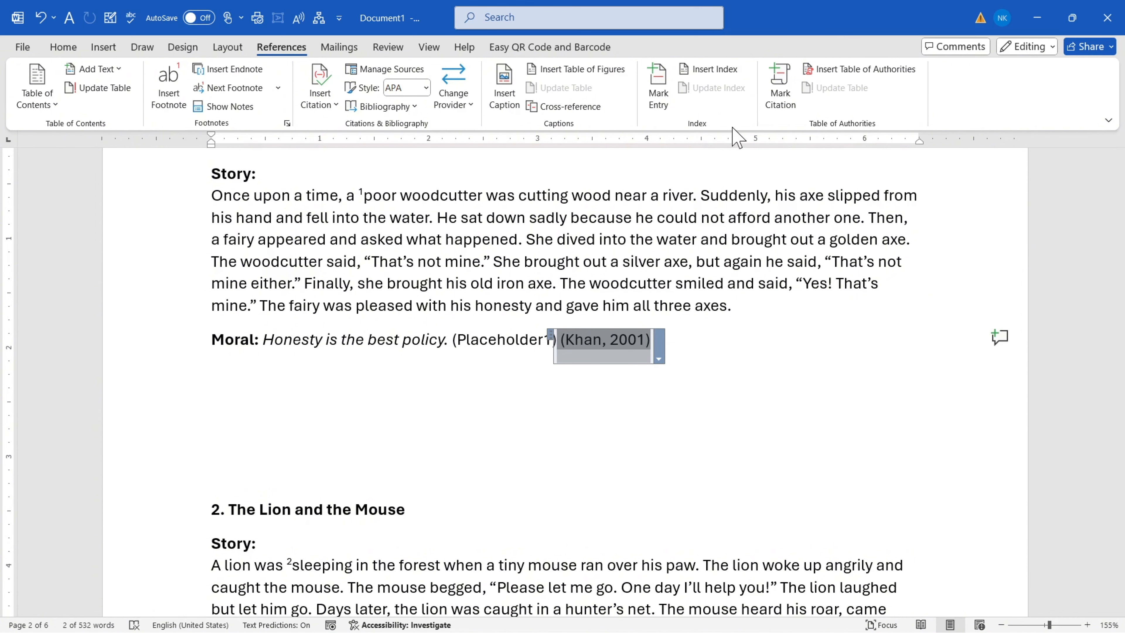
click(780, 96)
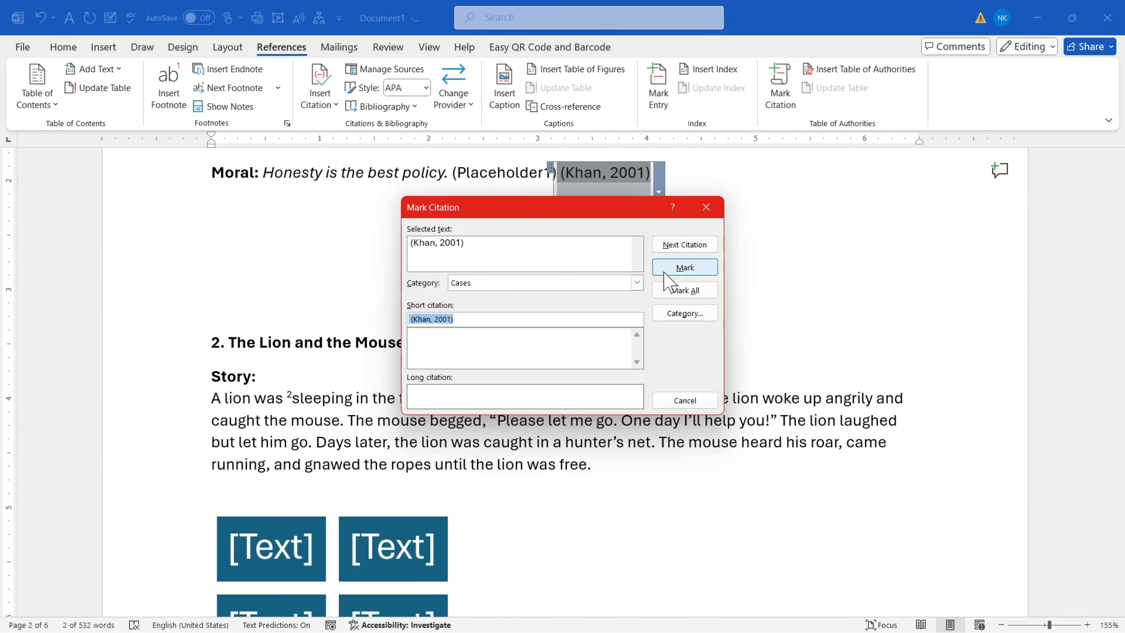
click(684, 290)
key(Escape)
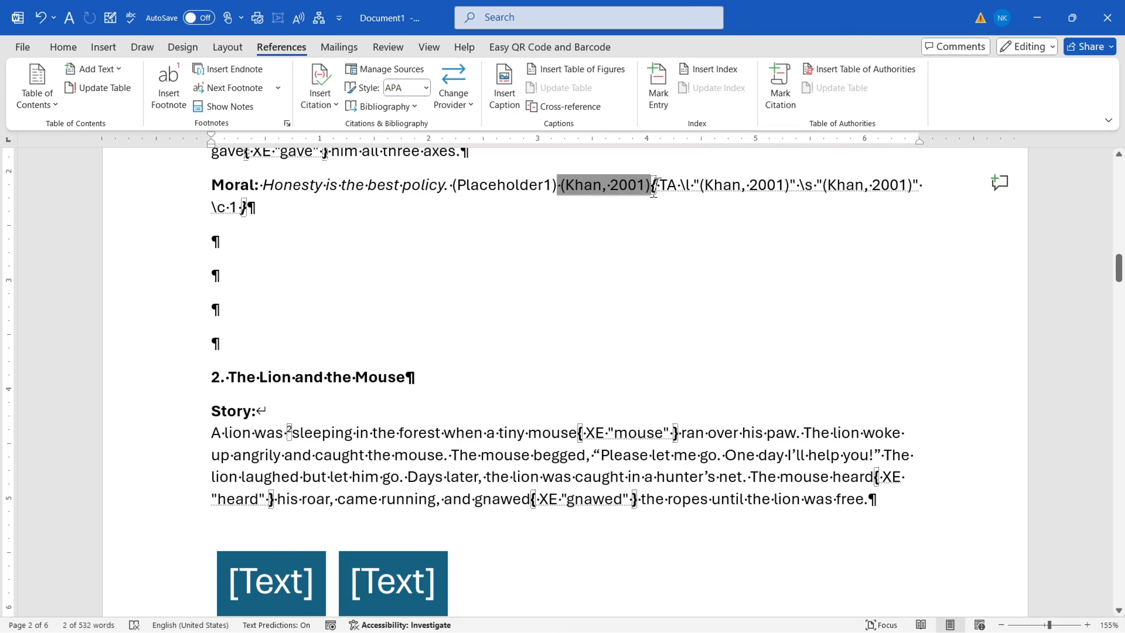
scroll(585, 269, down, 5)
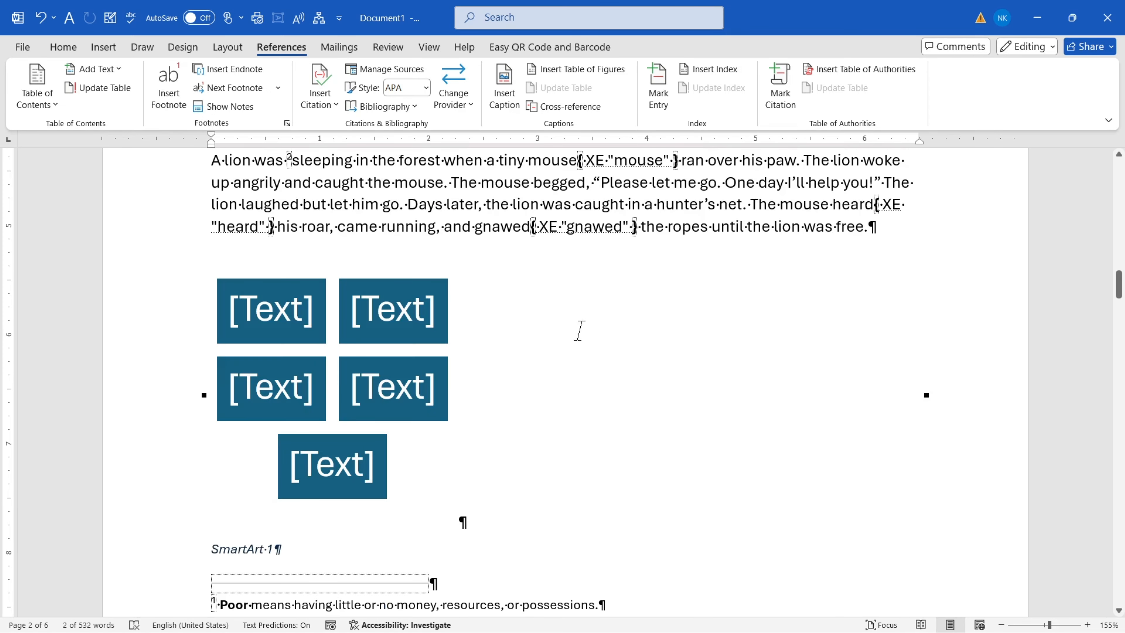
Mark the 2010 citation after the lion and mouse story's moral for the table of authorities, in the Cases category.
scroll(483, 319, down, 4)
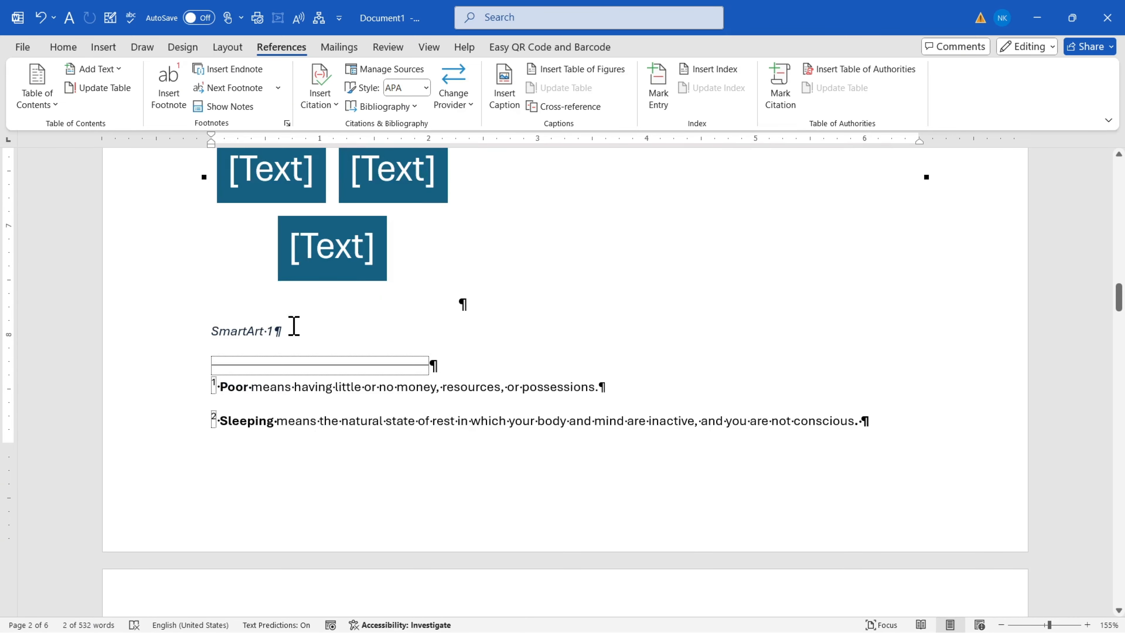
scroll(294, 326, down, 6)
click(314, 384)
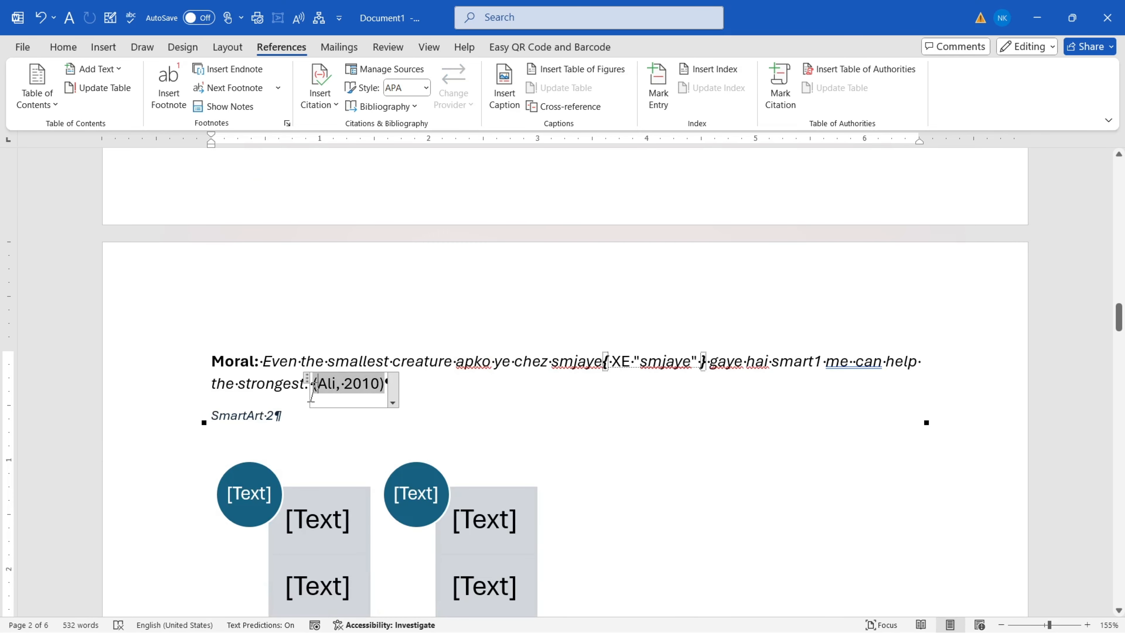
click(323, 384)
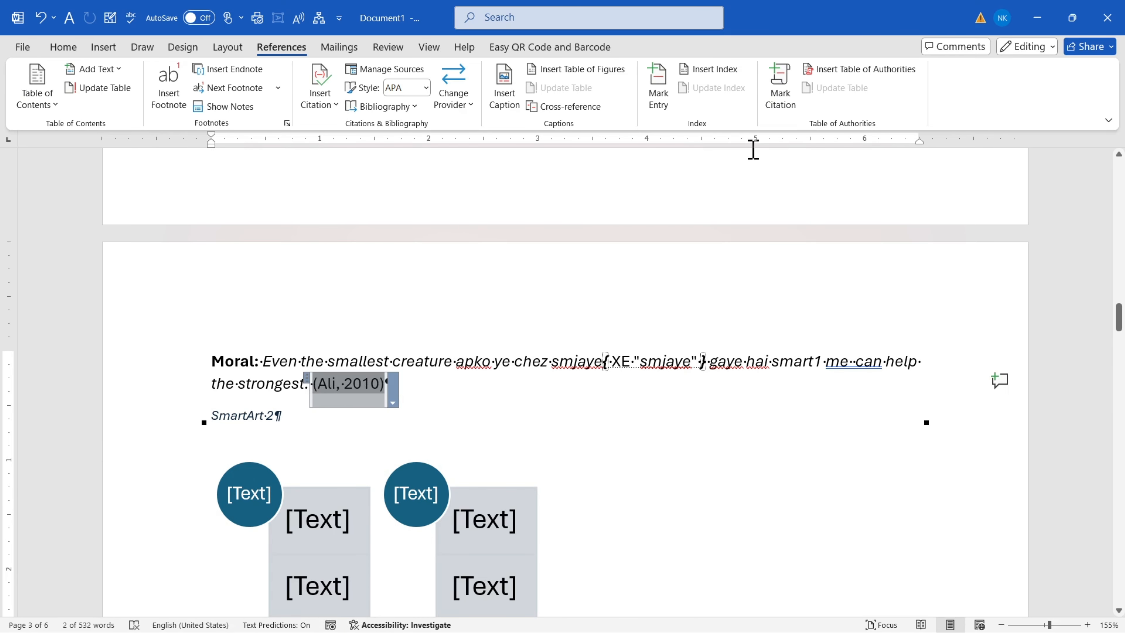
click(780, 88)
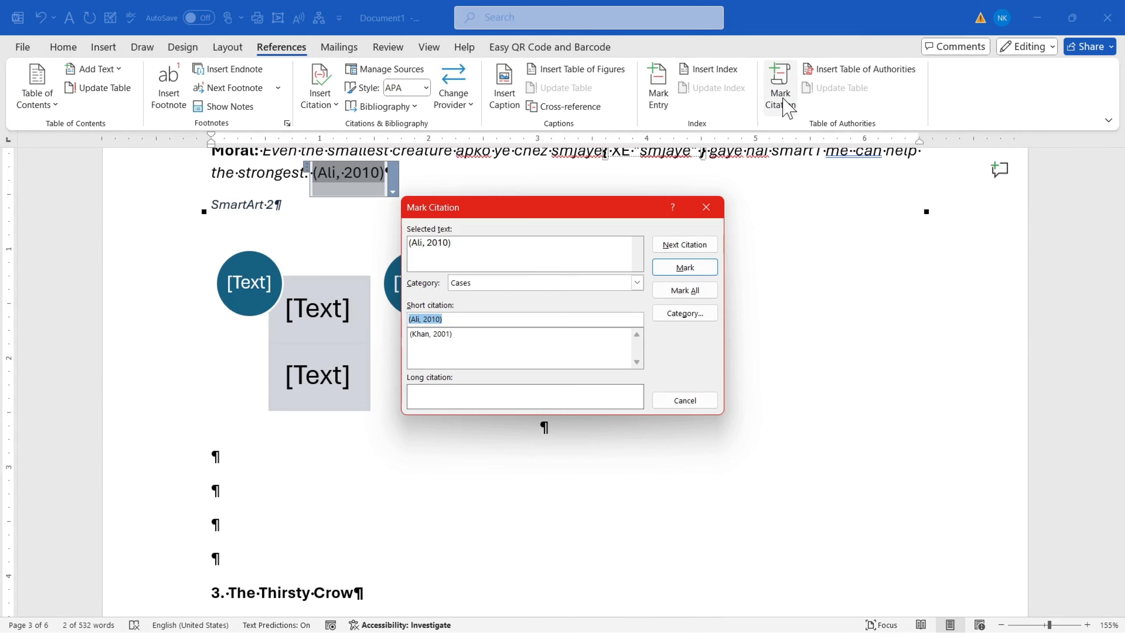
click(682, 270)
click(684, 400)
Mark the 2024 citation after the moral of "The Thirsty Crow" for the table of authorities, in the Cases category.
scroll(528, 355, down, 5)
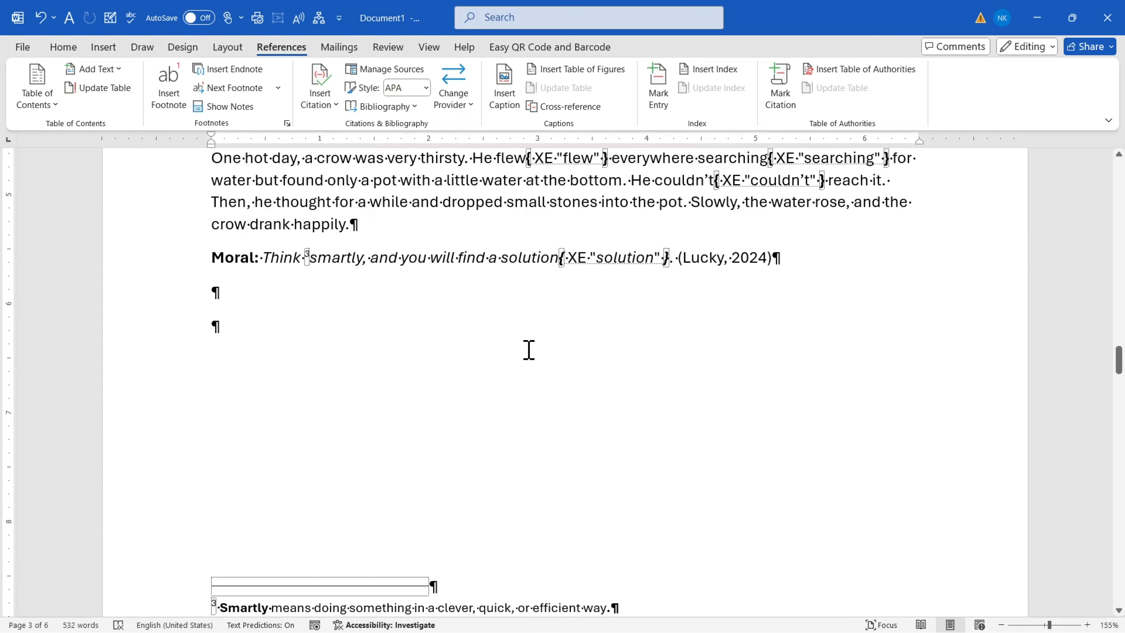
click(694, 259)
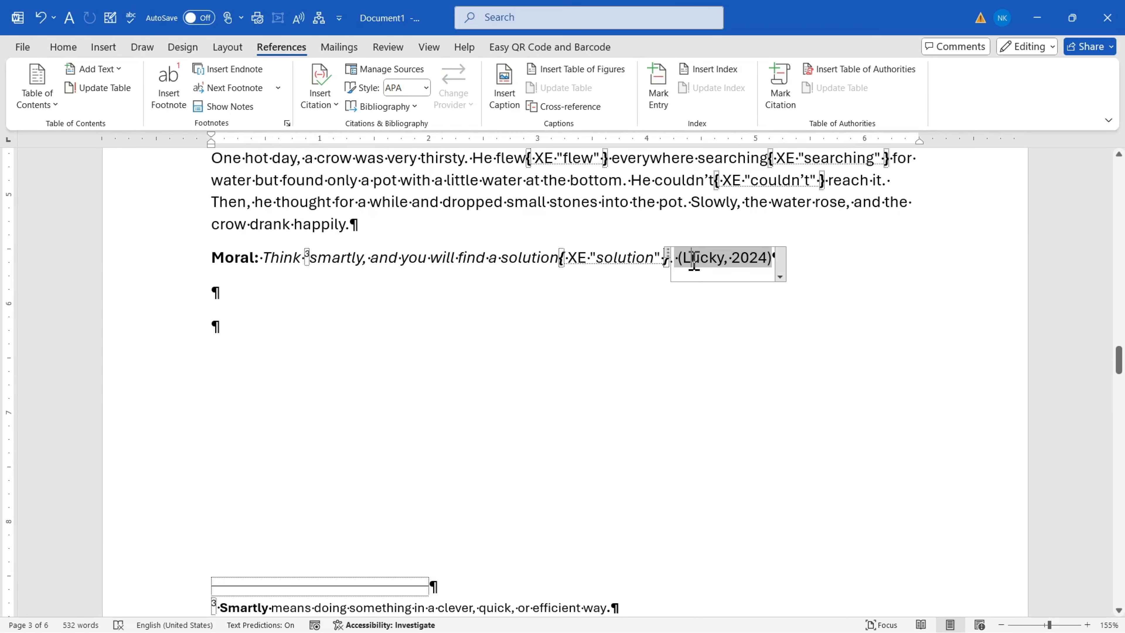
click(668, 256)
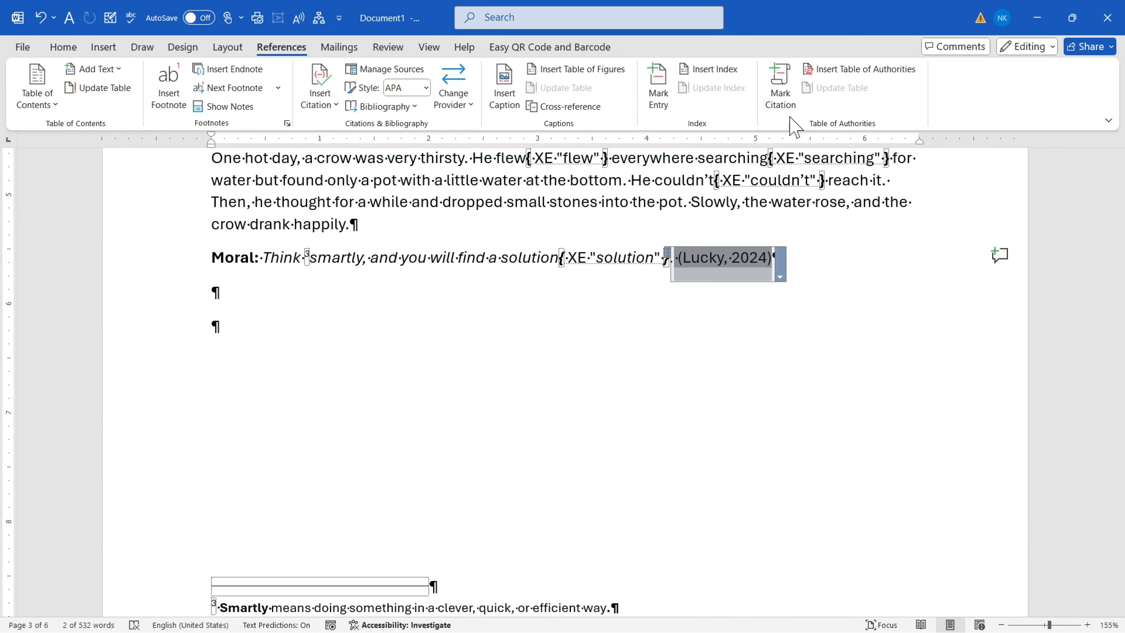
click(784, 104)
click(686, 268)
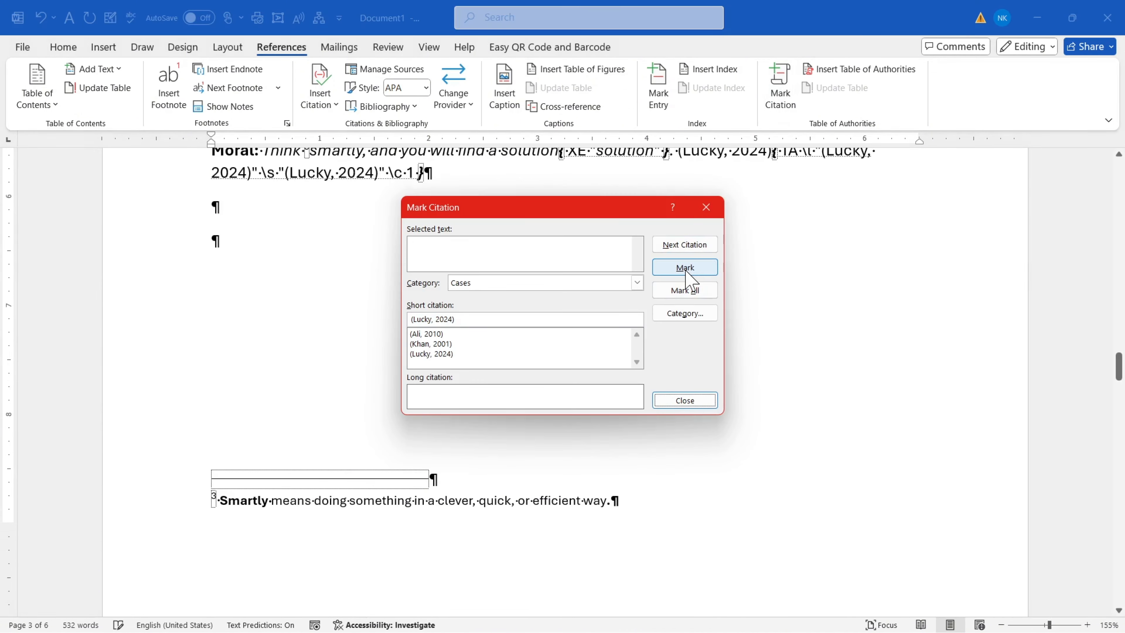
click(685, 400)
Mark the (XYZ, 2025) citation after the moral of "The Fox and the Grapes" as a Cases citation.
scroll(683, 370, down, 15)
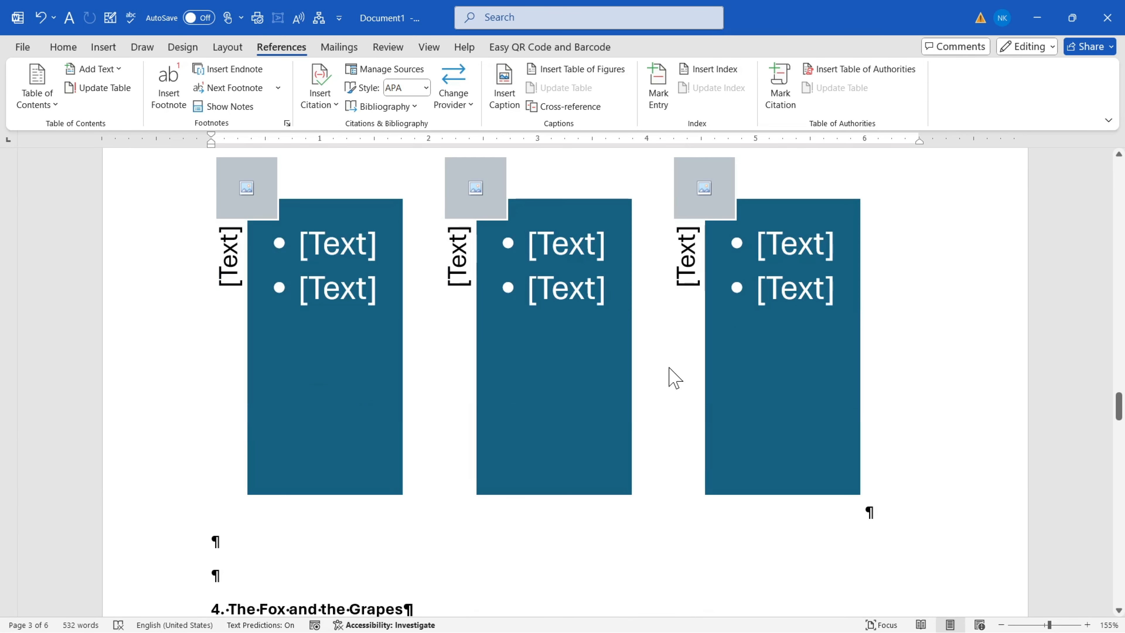
scroll(670, 368, down, 12)
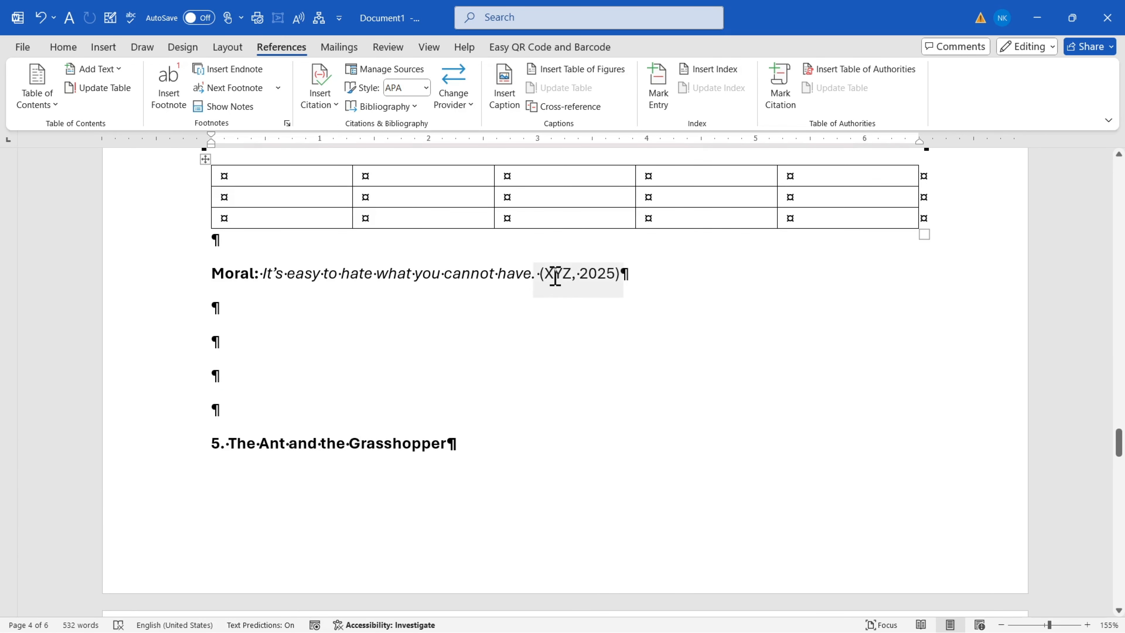
click(555, 276)
click(538, 281)
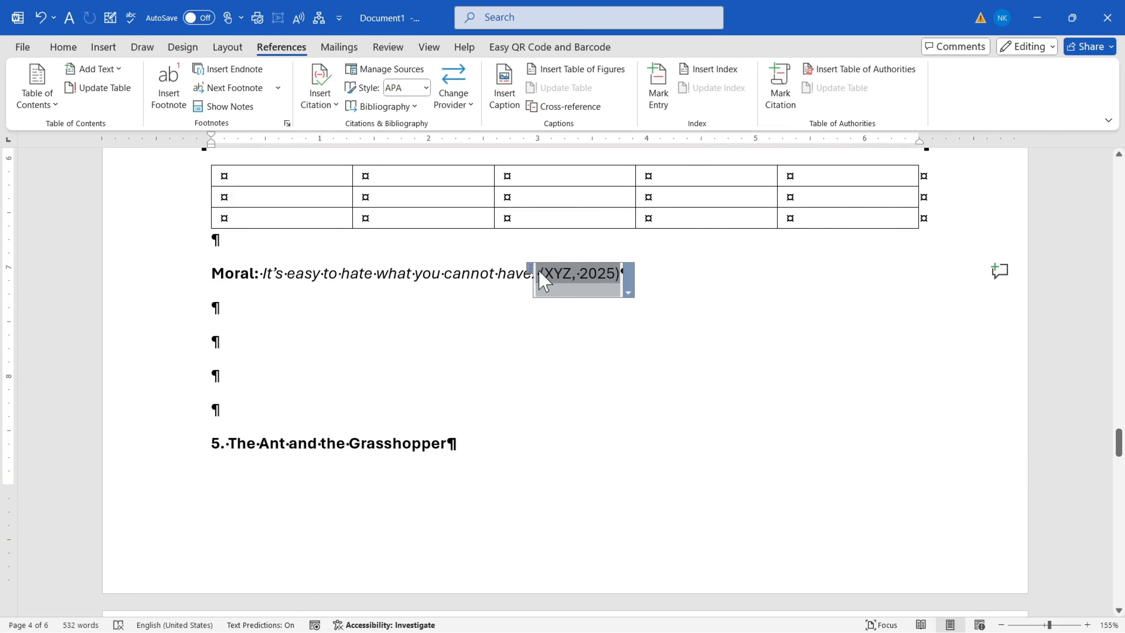
click(780, 91)
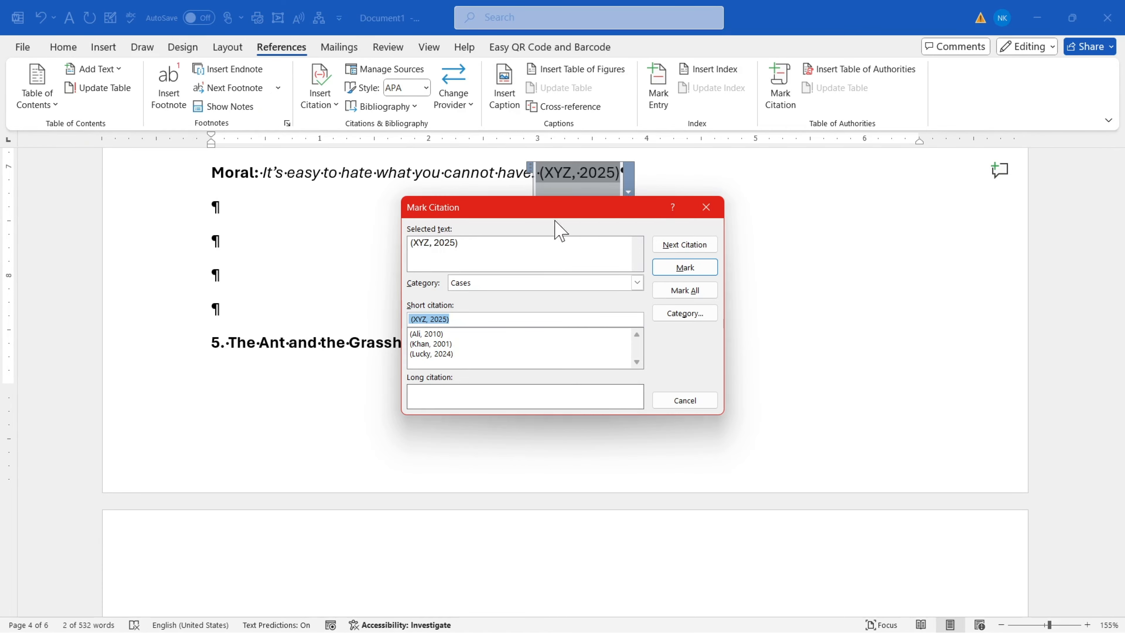
click(685, 268)
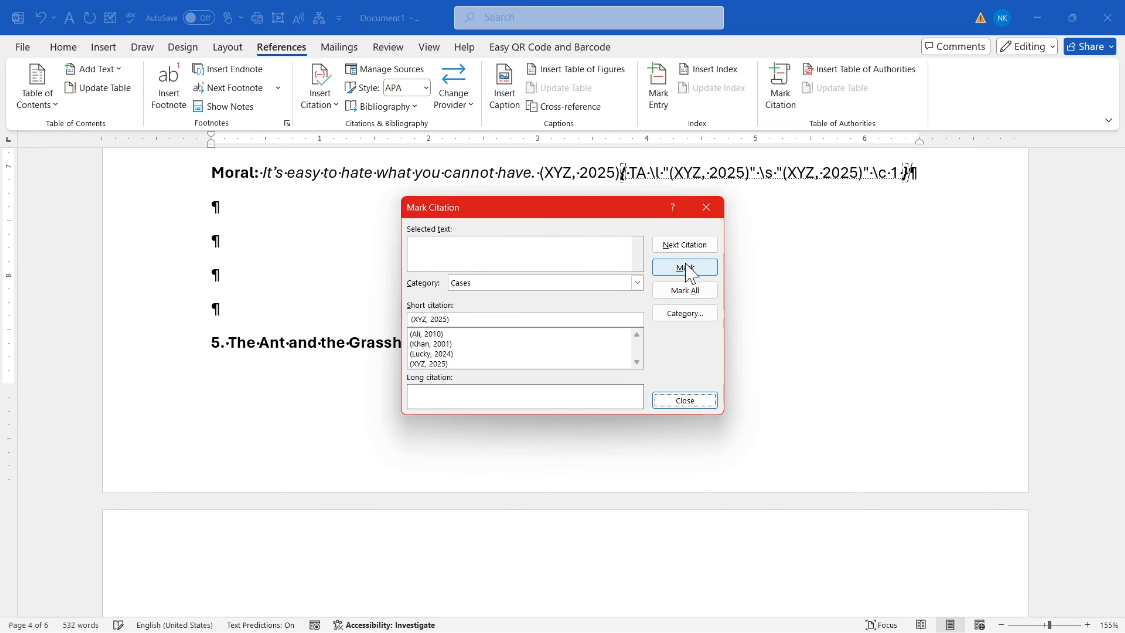
click(684, 400)
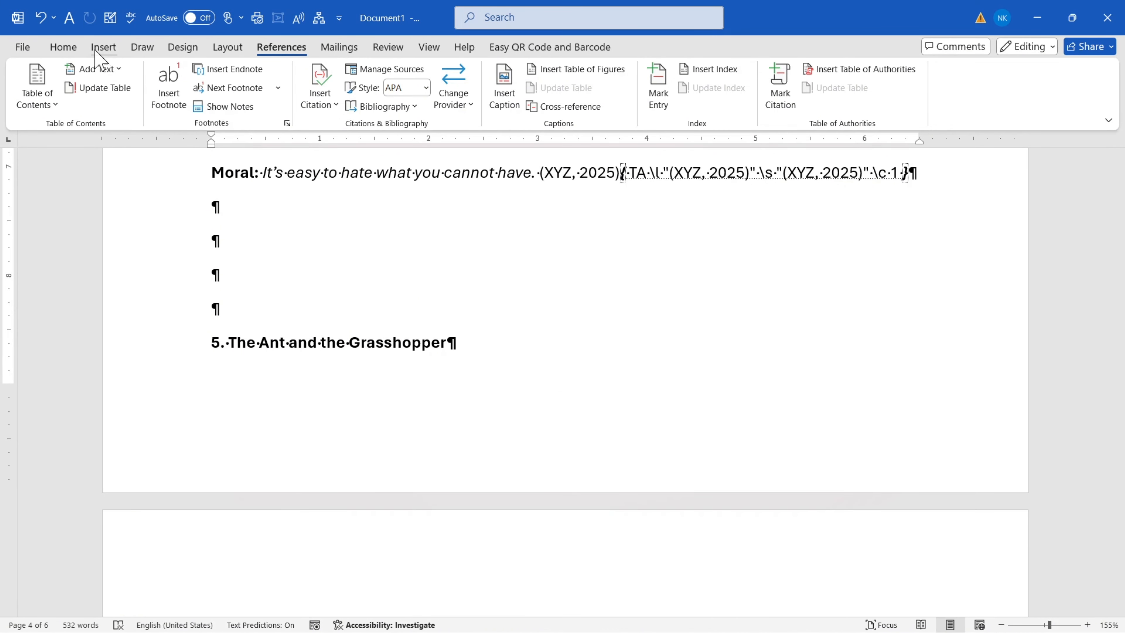
Hide the formatting symbols and insert a table of authorities with a solid underline tab leader below the list of tables on page 1.
click(74, 50)
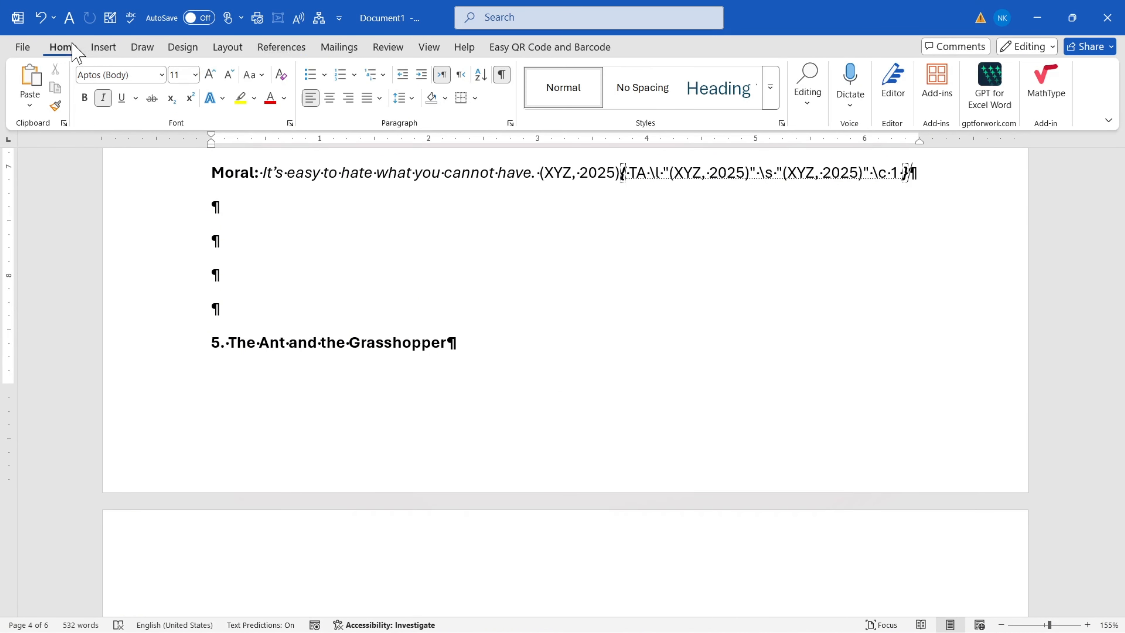
click(502, 76)
drag(1117, 452, 1088, 173)
scroll(301, 469, down, 5)
click(267, 447)
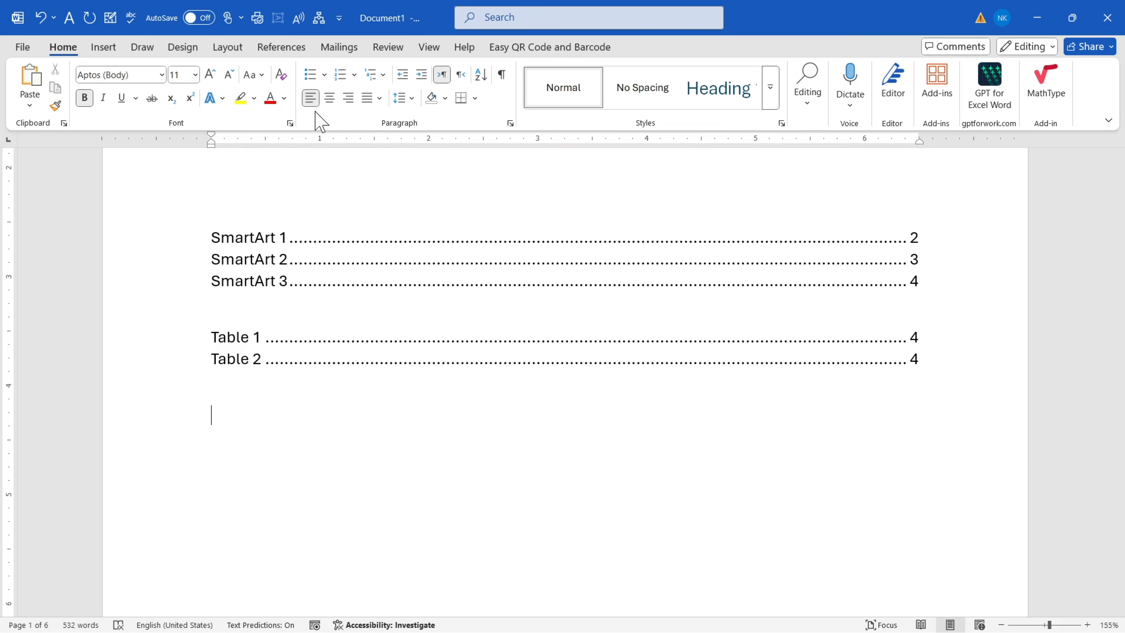
click(292, 47)
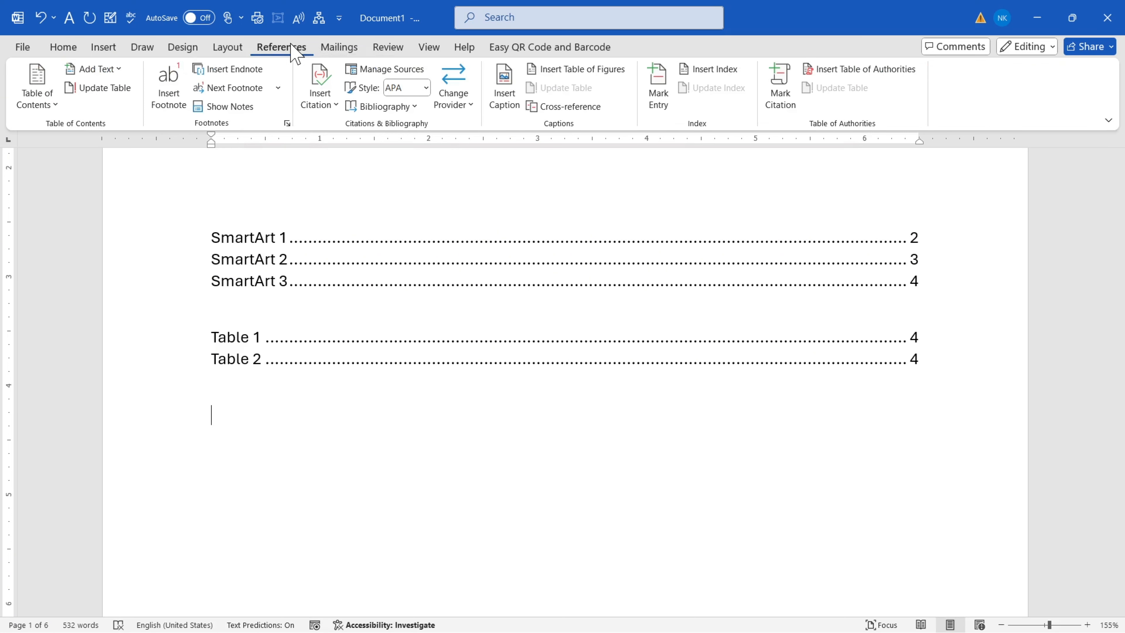
click(843, 73)
click(640, 301)
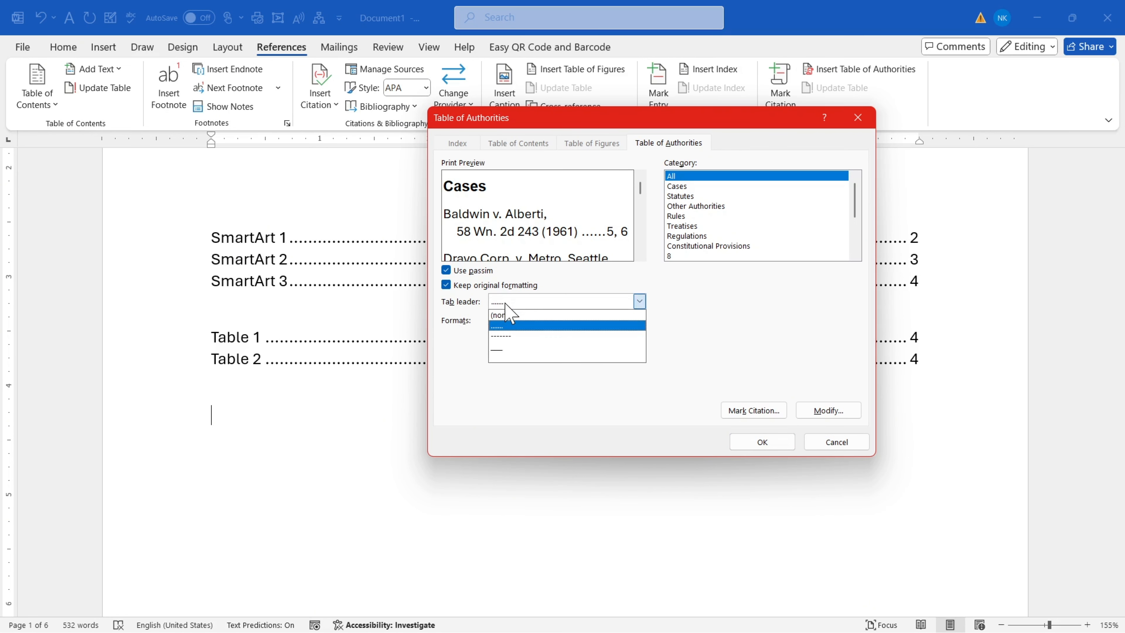
click(505, 350)
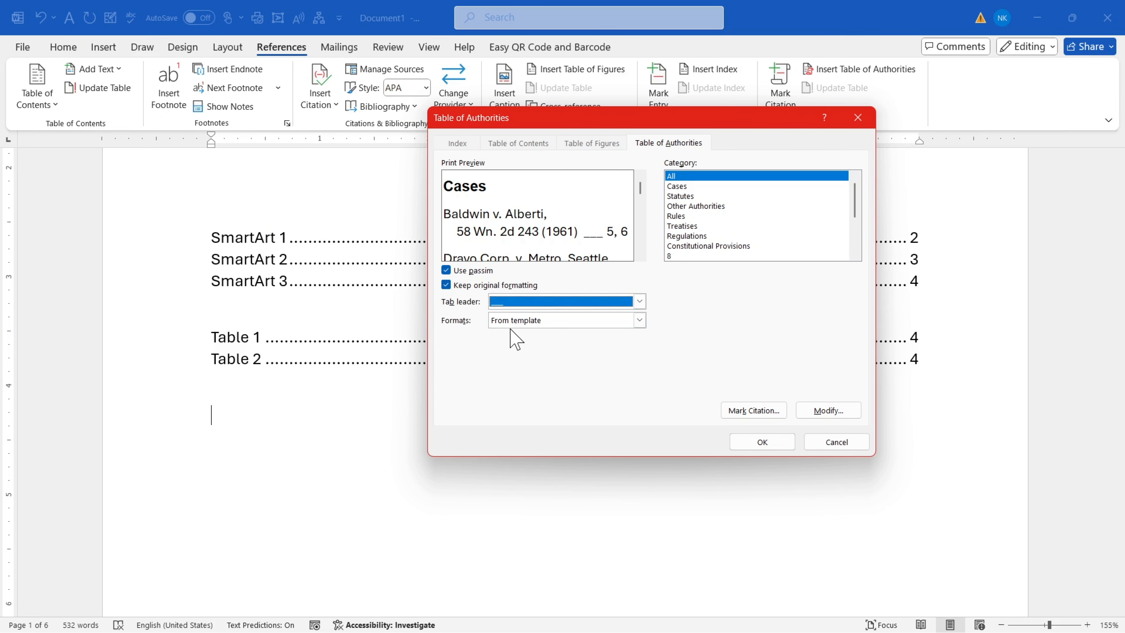
click(758, 443)
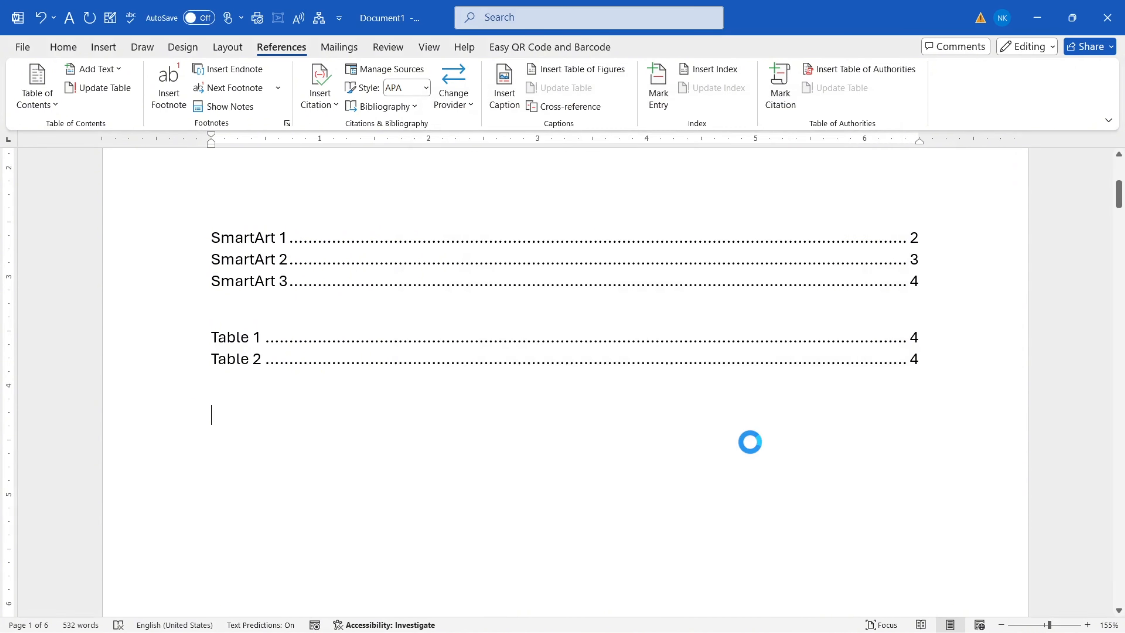
scroll(258, 402, down, 1)
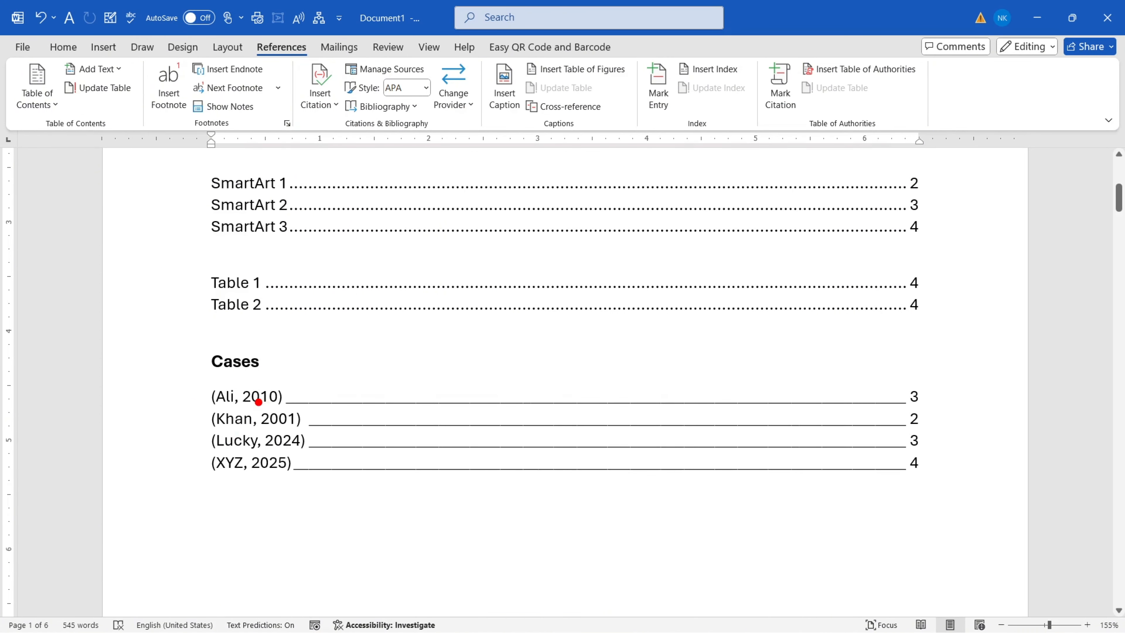
Update the table of authorities under the Cases heading on page 1.
mouse_move(295, 47)
mouse_down()
mouse_move(309, 93)
mouse_move(342, 133)
mouse_up()
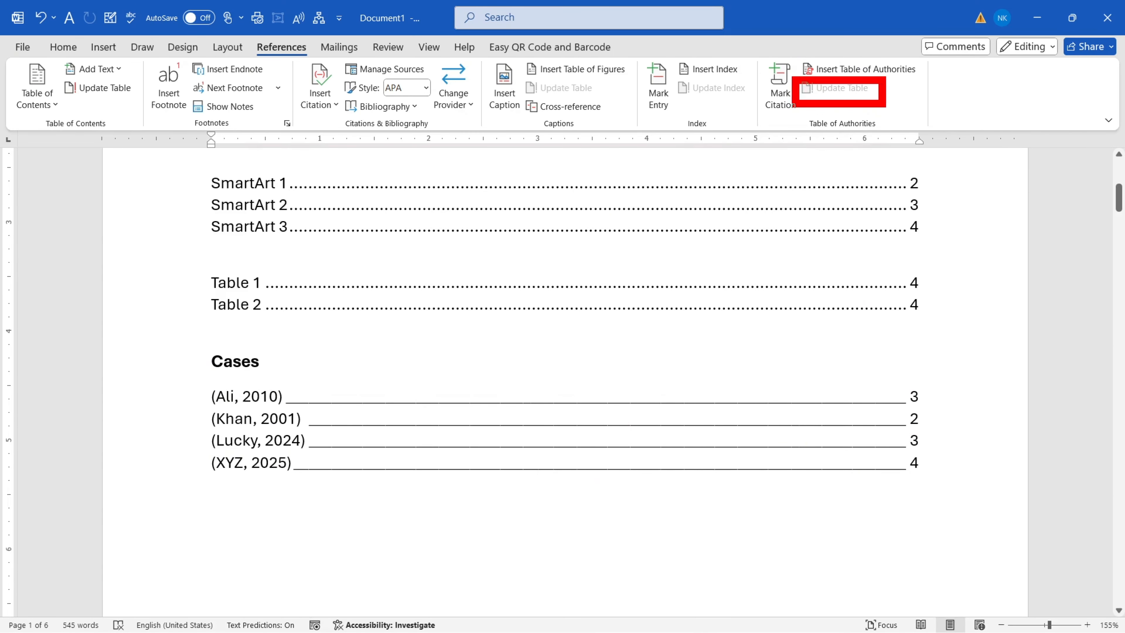
click(301, 440)
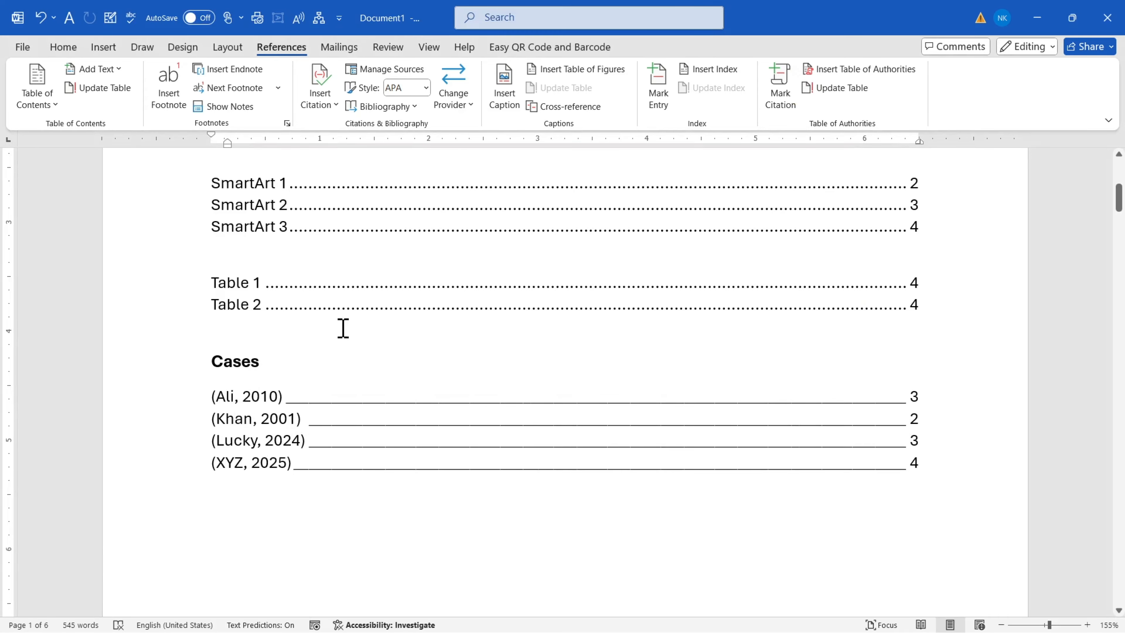
click(825, 88)
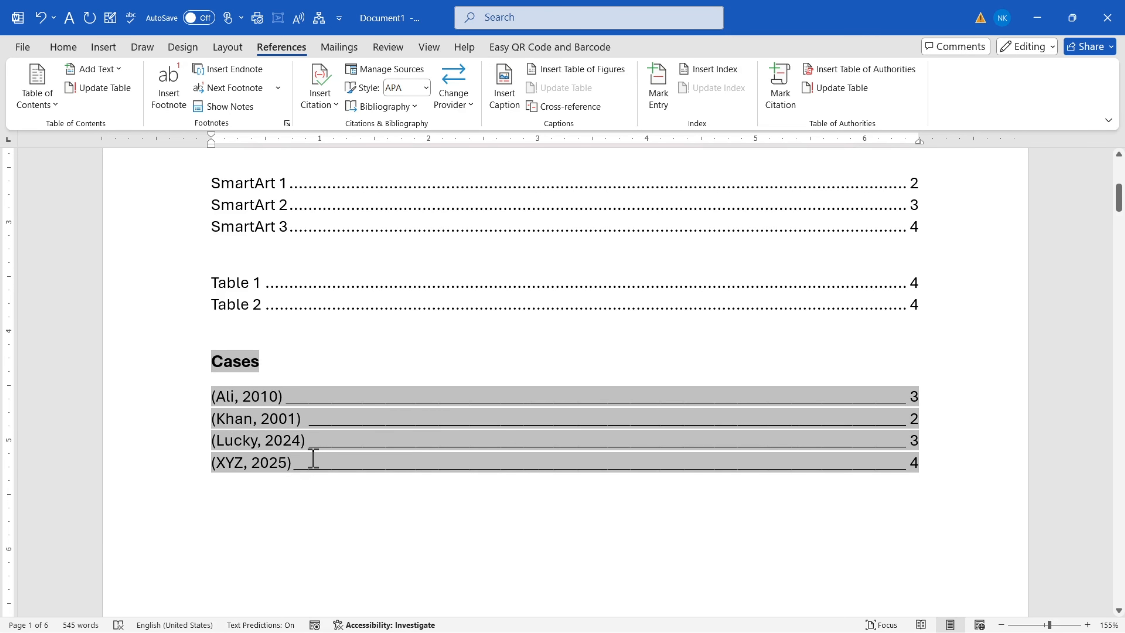
scroll(313, 459, up, 3)
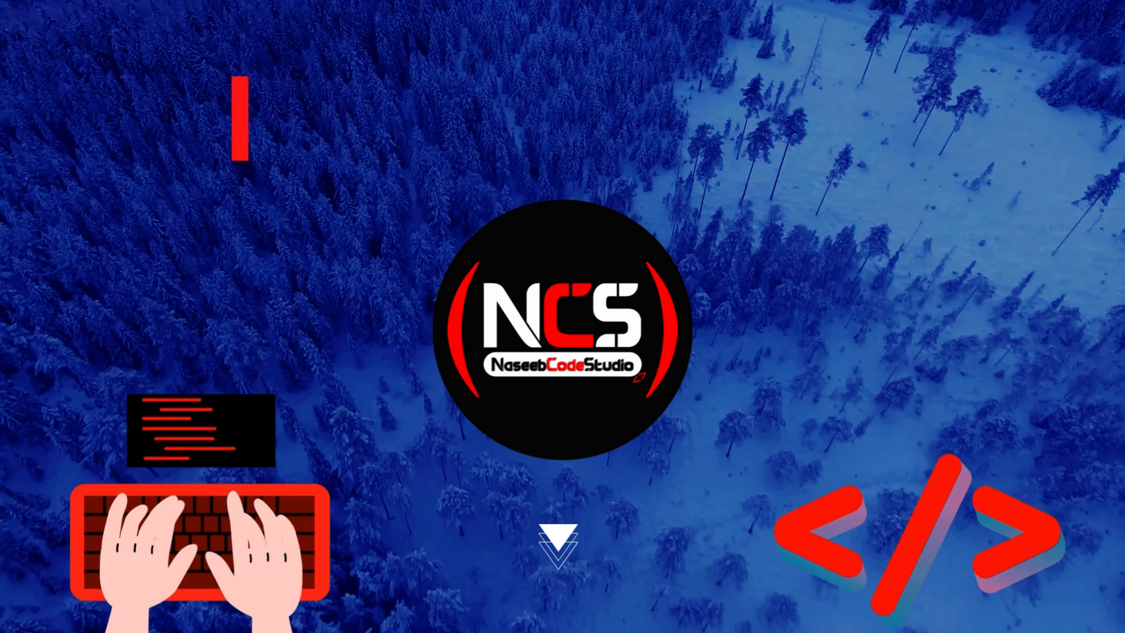